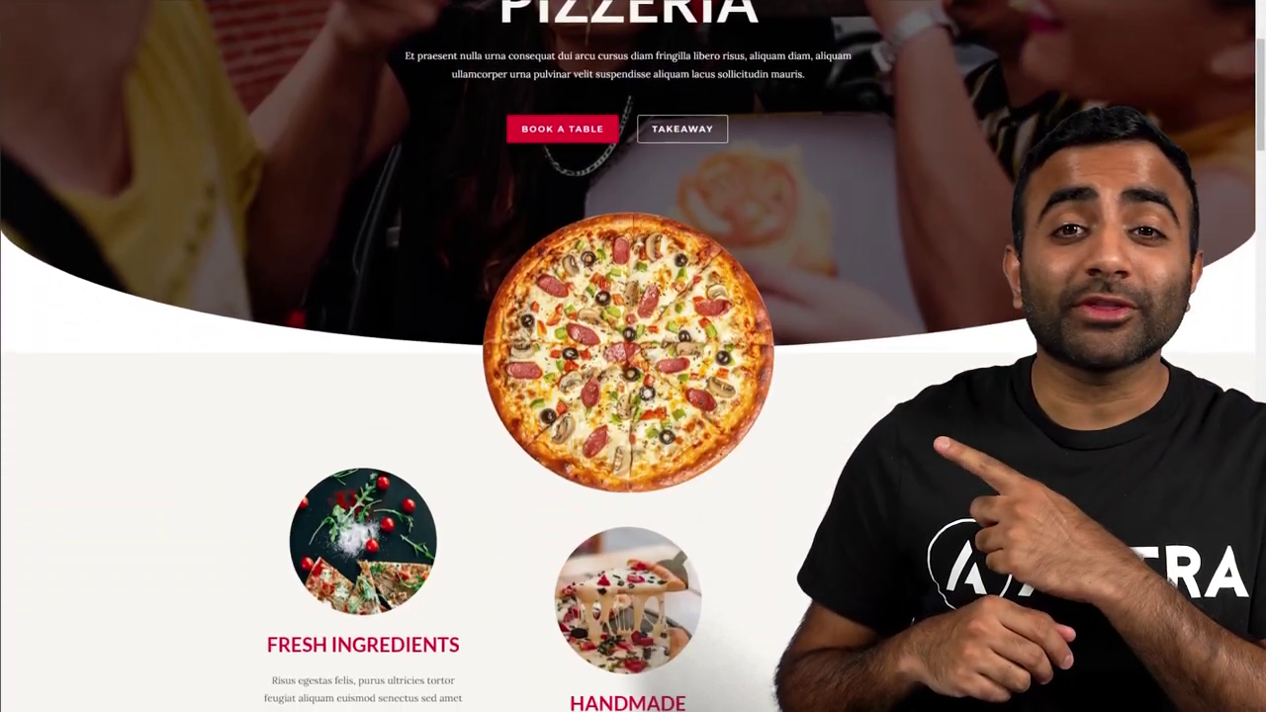
Look over the pizzeria homepage from the hero area down to the food categories section.
scroll(633, 356, down, 4)
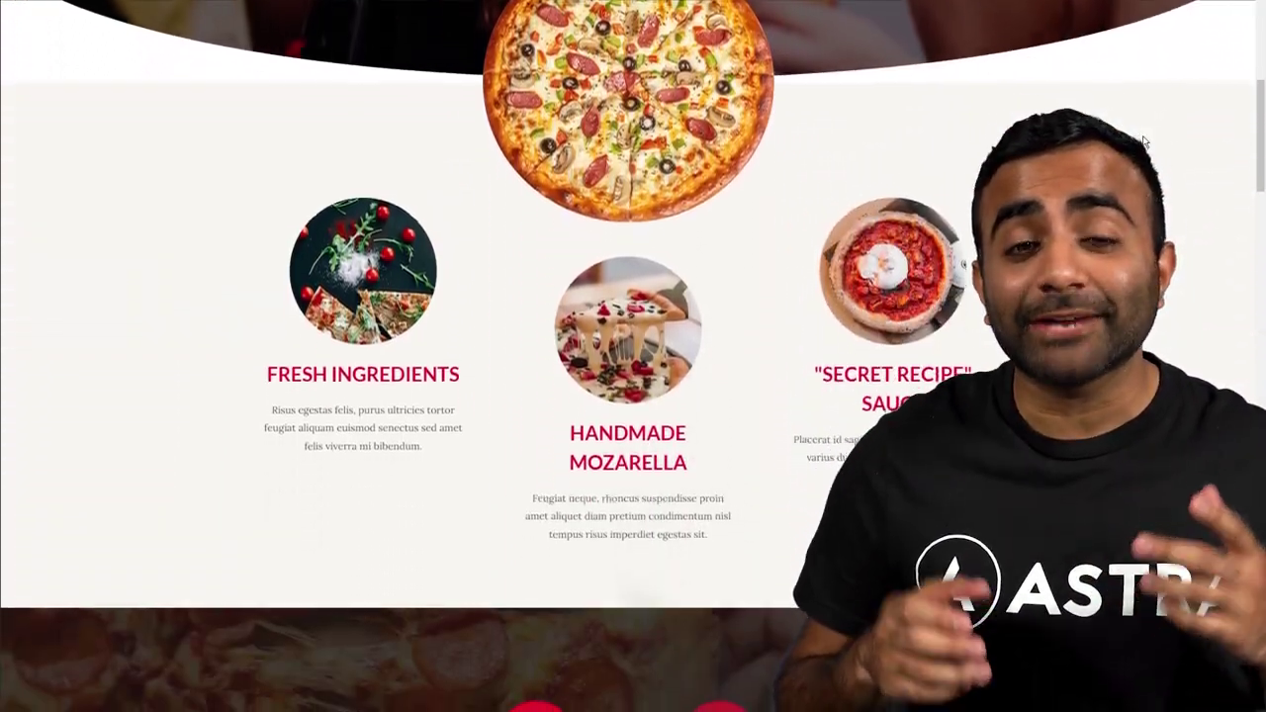
scroll(633, 356, down, 3)
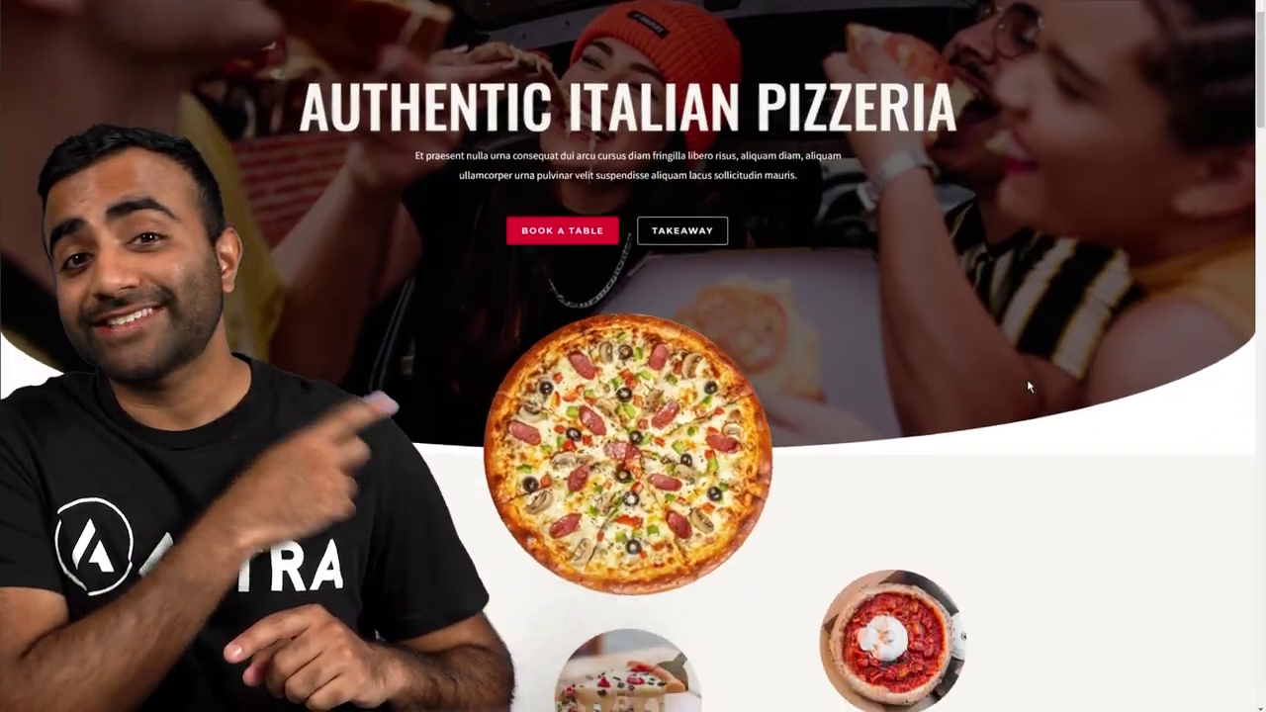
scroll(1026, 379, down, 5)
scroll(1027, 388, down, 5)
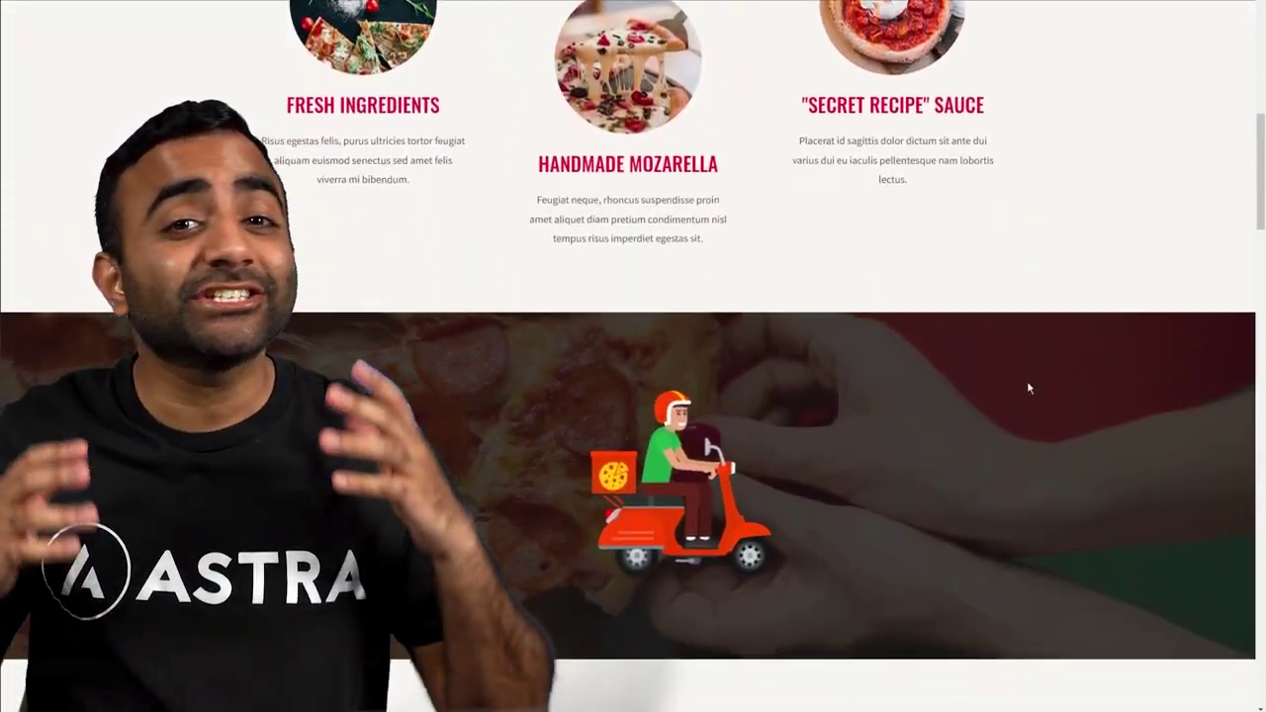
scroll(1026, 389, down, 2)
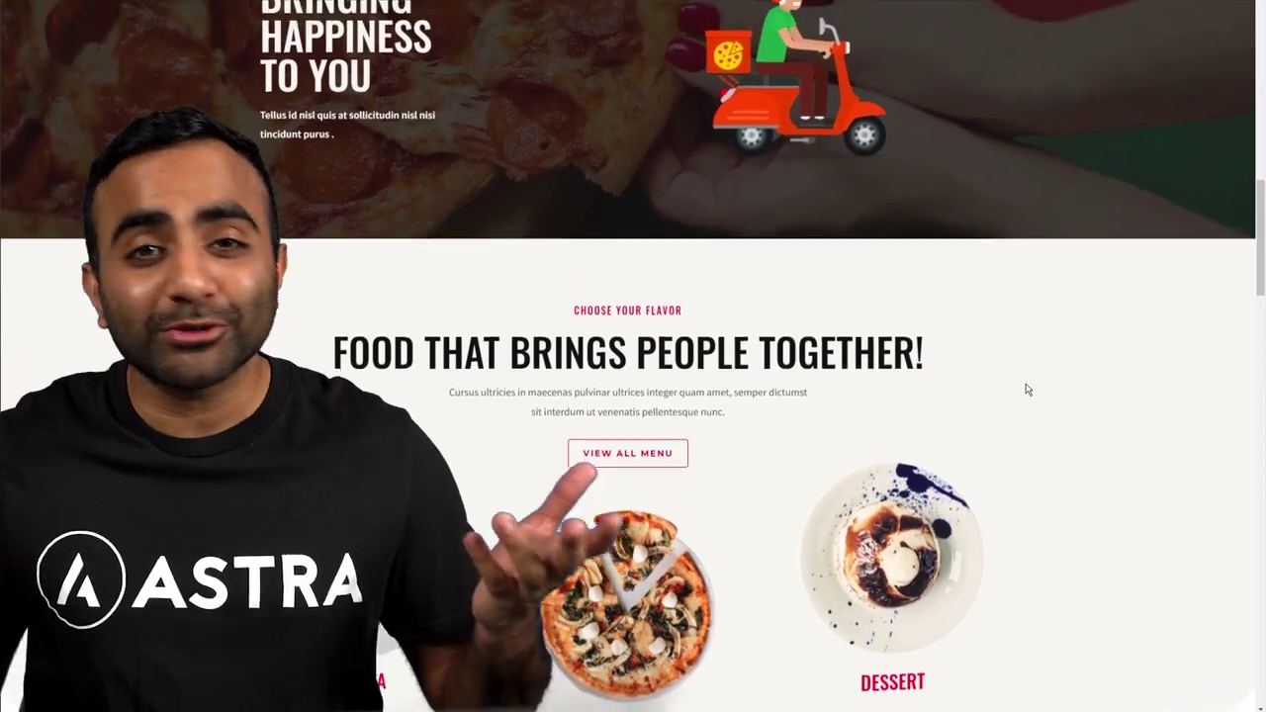
scroll(1026, 387, up, 3)
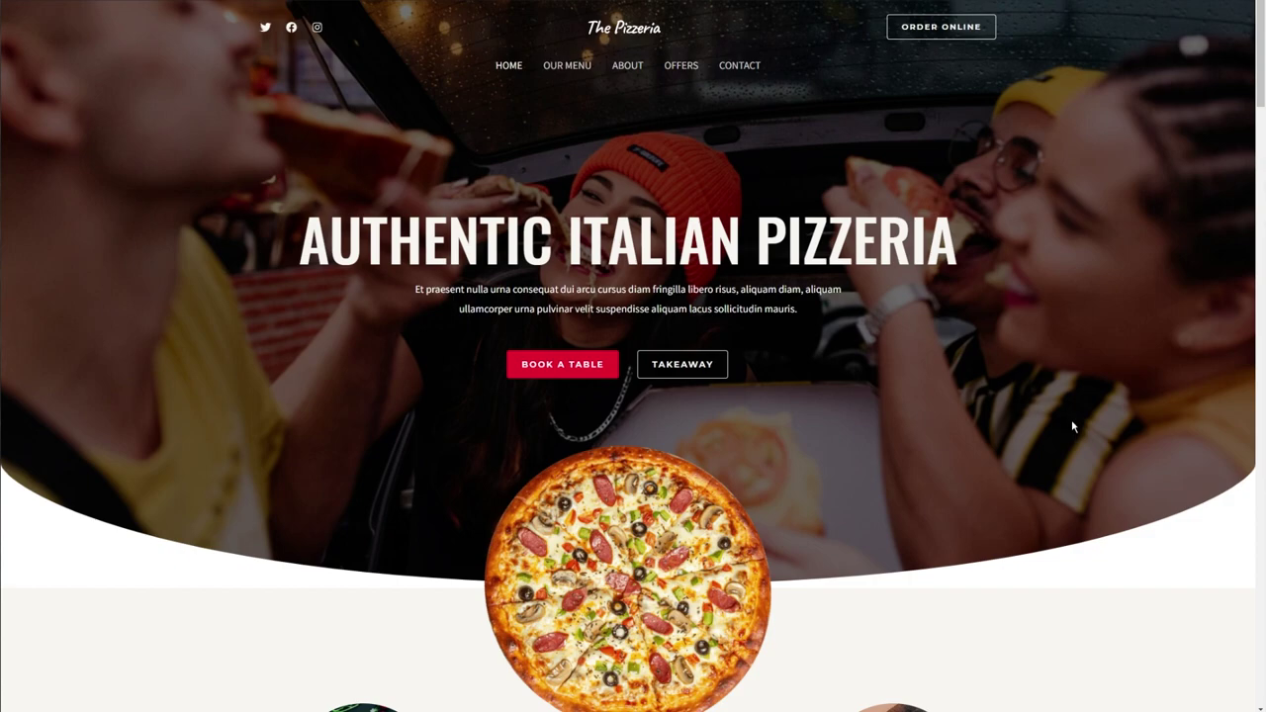
Examine how the large pizza image under the hero heading behaves as the page moves up and down.
scroll(1128, 305, down, 1)
scroll(1118, 299, up, 1)
scroll(1128, 295, down, 3)
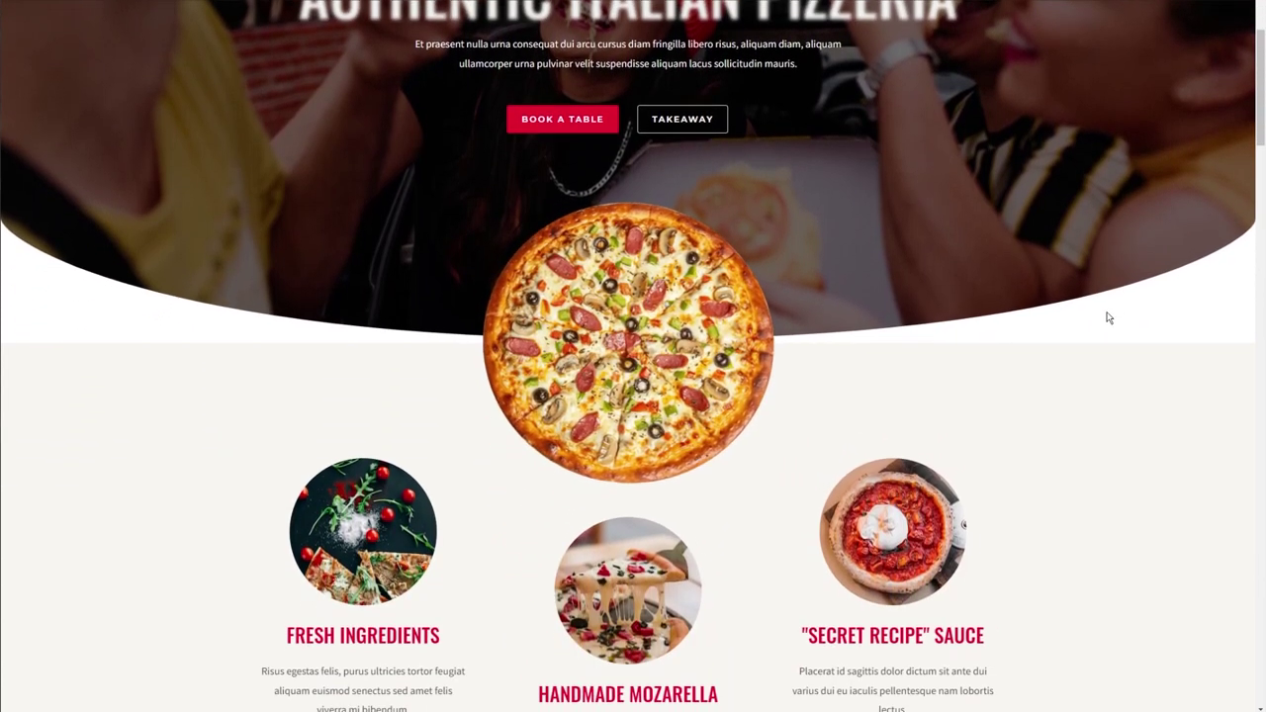
scroll(1029, 367, up, 3)
scroll(1028, 371, down, 5)
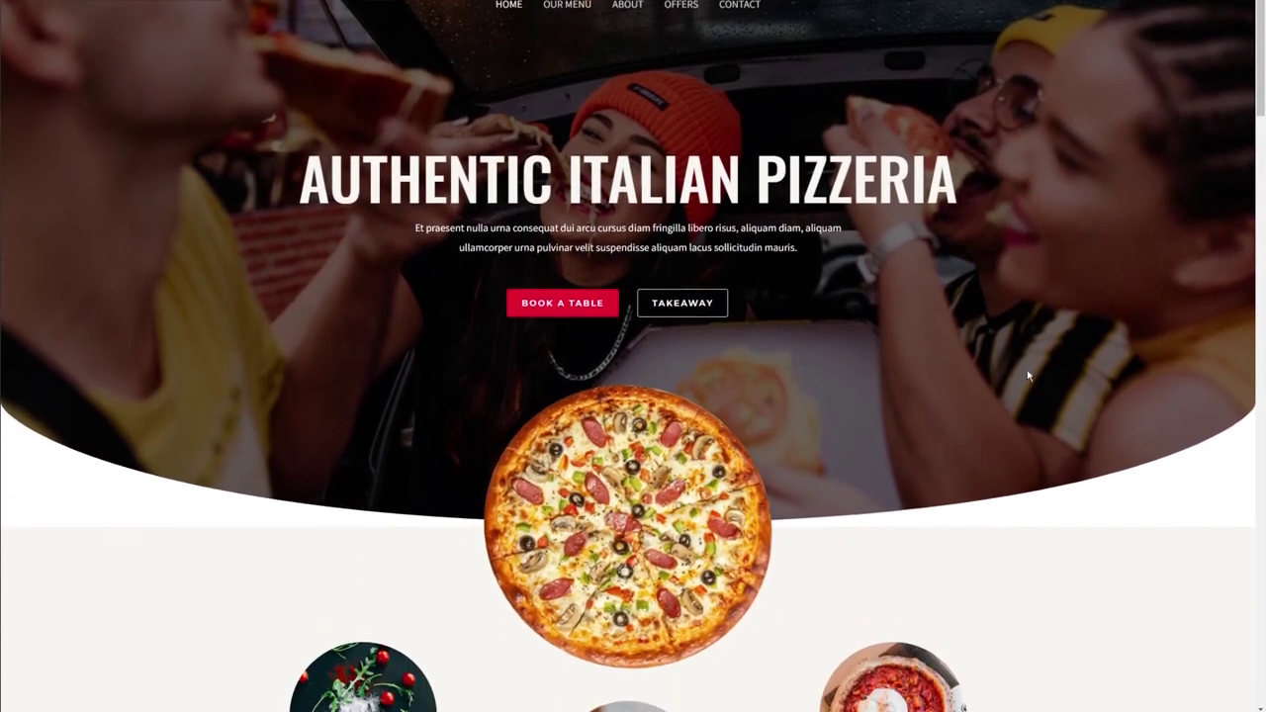
scroll(1027, 379, up, 5)
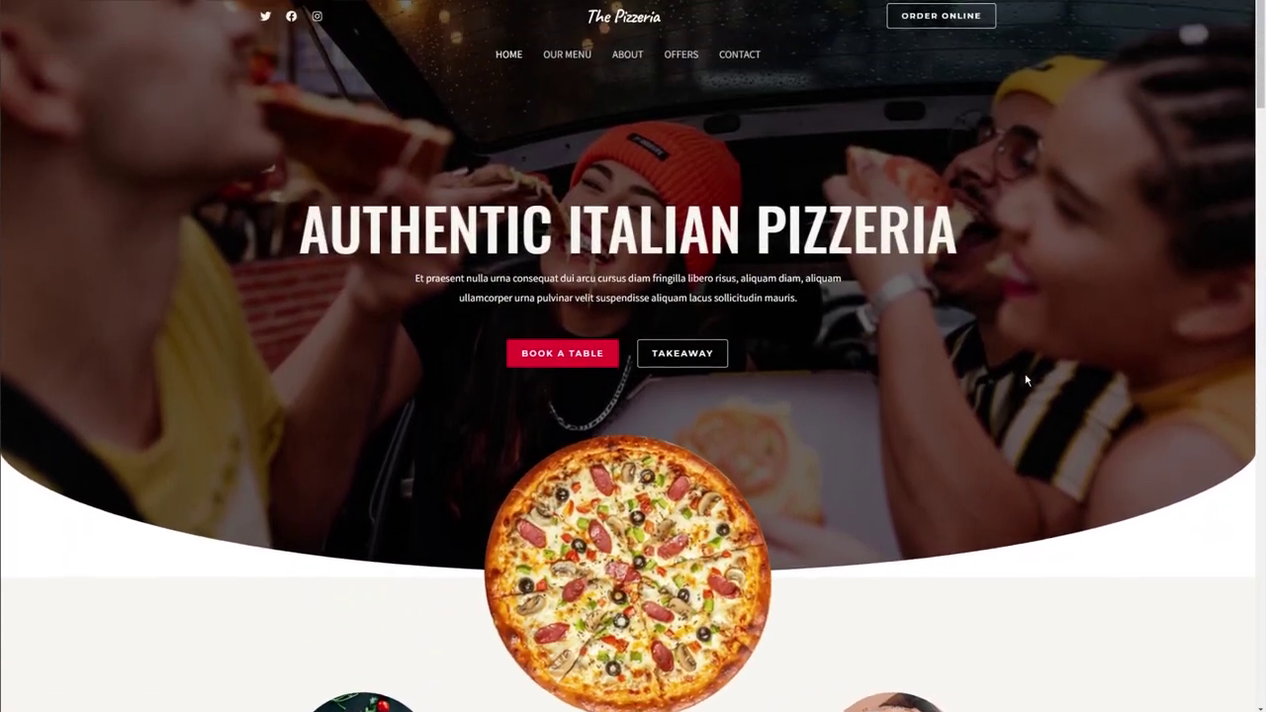
scroll(1026, 379, down, 3)
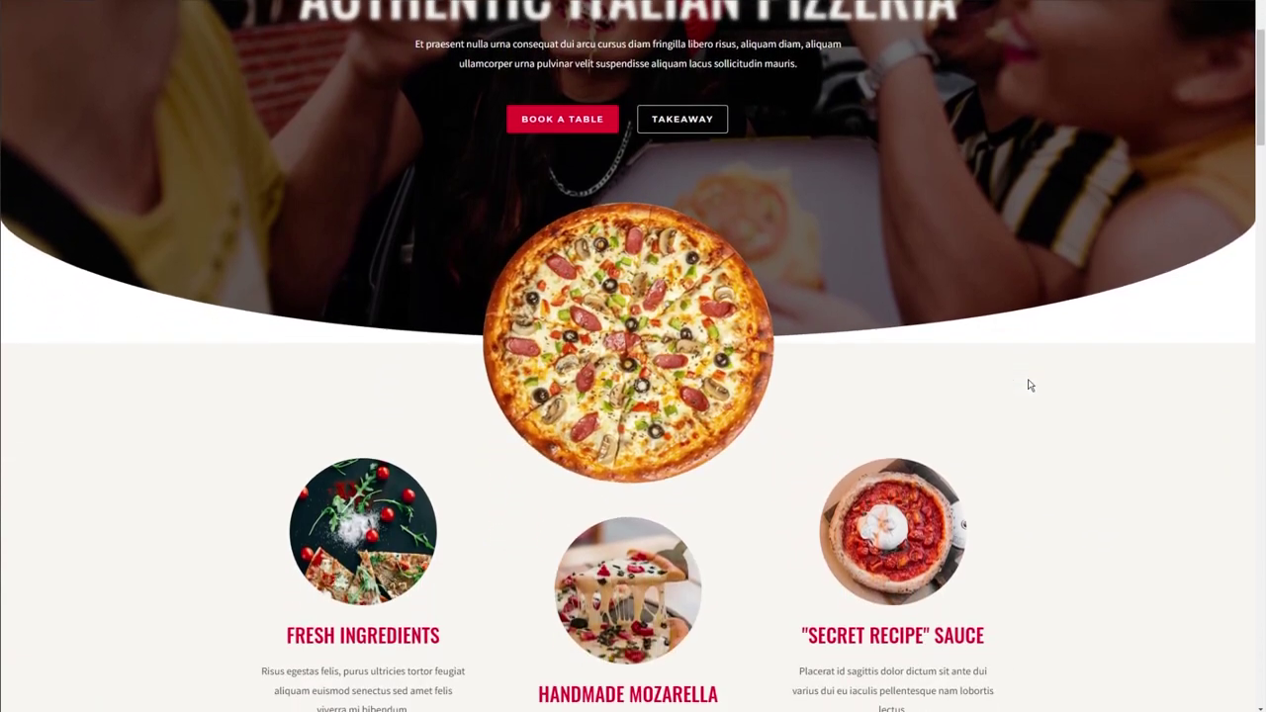
scroll(1026, 382, up, 1)
scroll(1029, 384, up, 2)
scroll(1028, 386, down, 7)
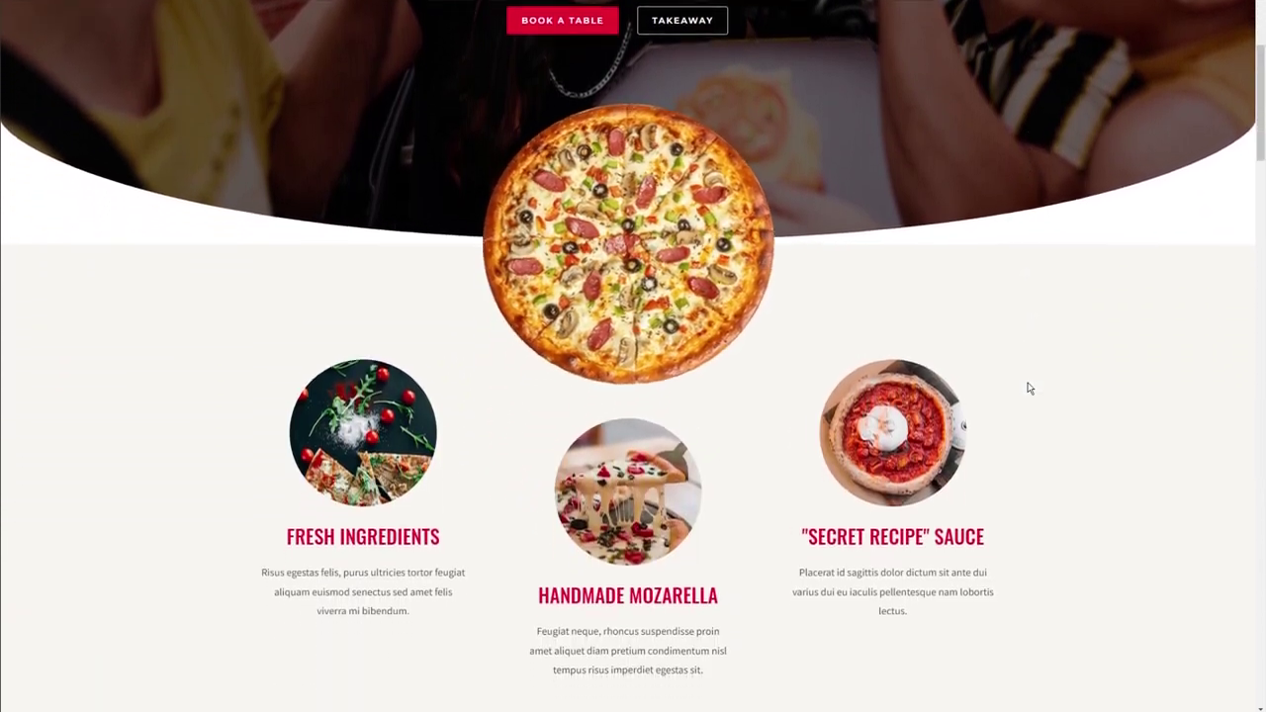
Examine the delivery scooter's movement in the "Bringing Happiness To You" section.
scroll(1028, 388, down, 5)
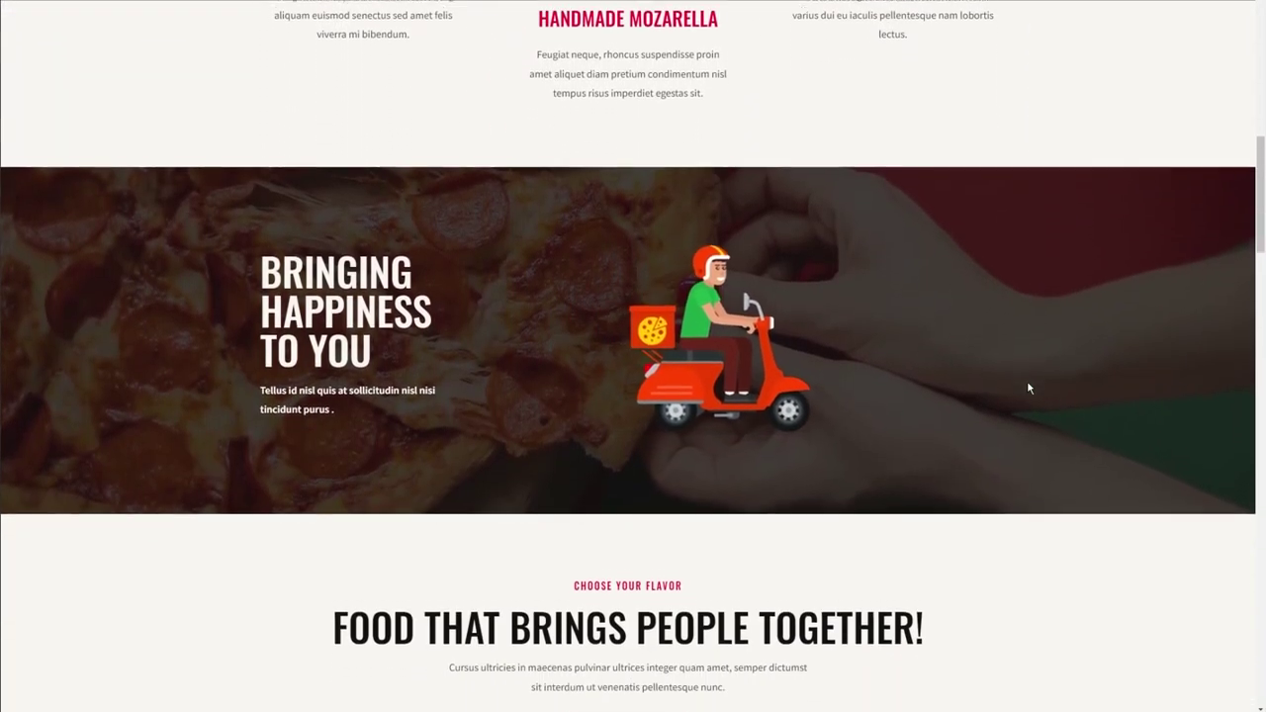
scroll(1027, 389, down, 2)
scroll(1026, 390, up, 5)
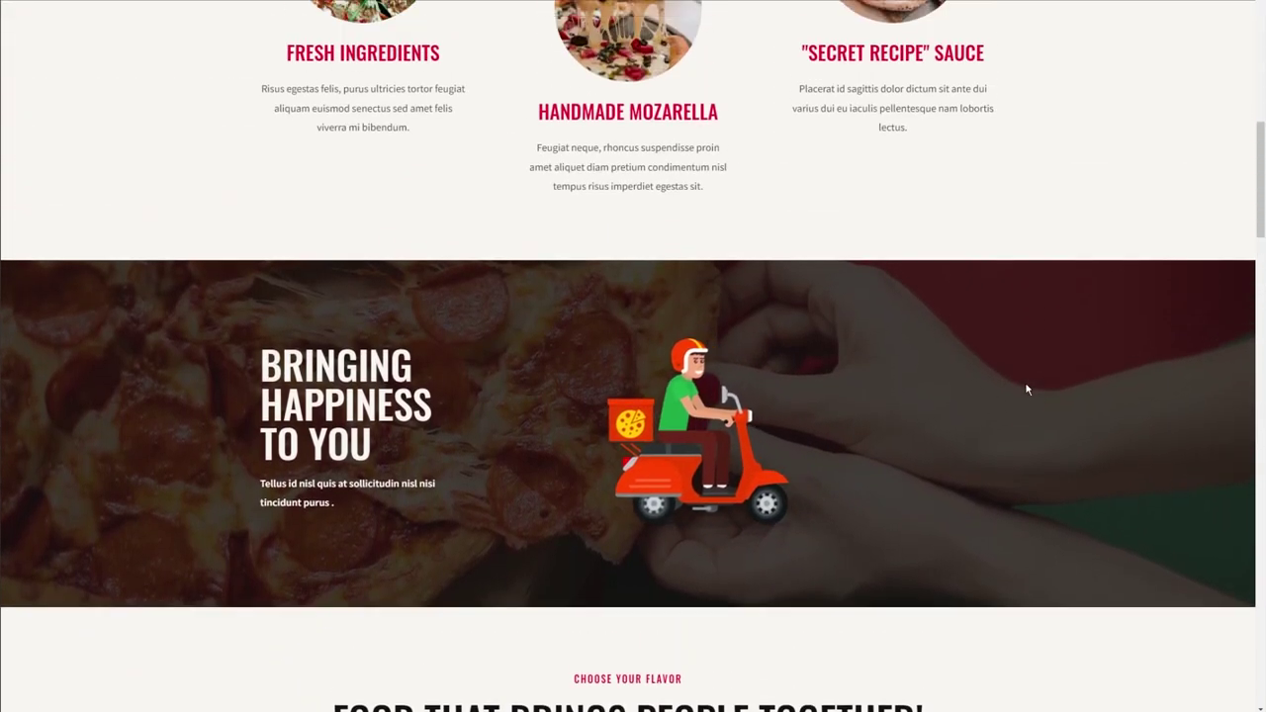
scroll(1025, 389, up, 2)
scroll(1025, 390, down, 4)
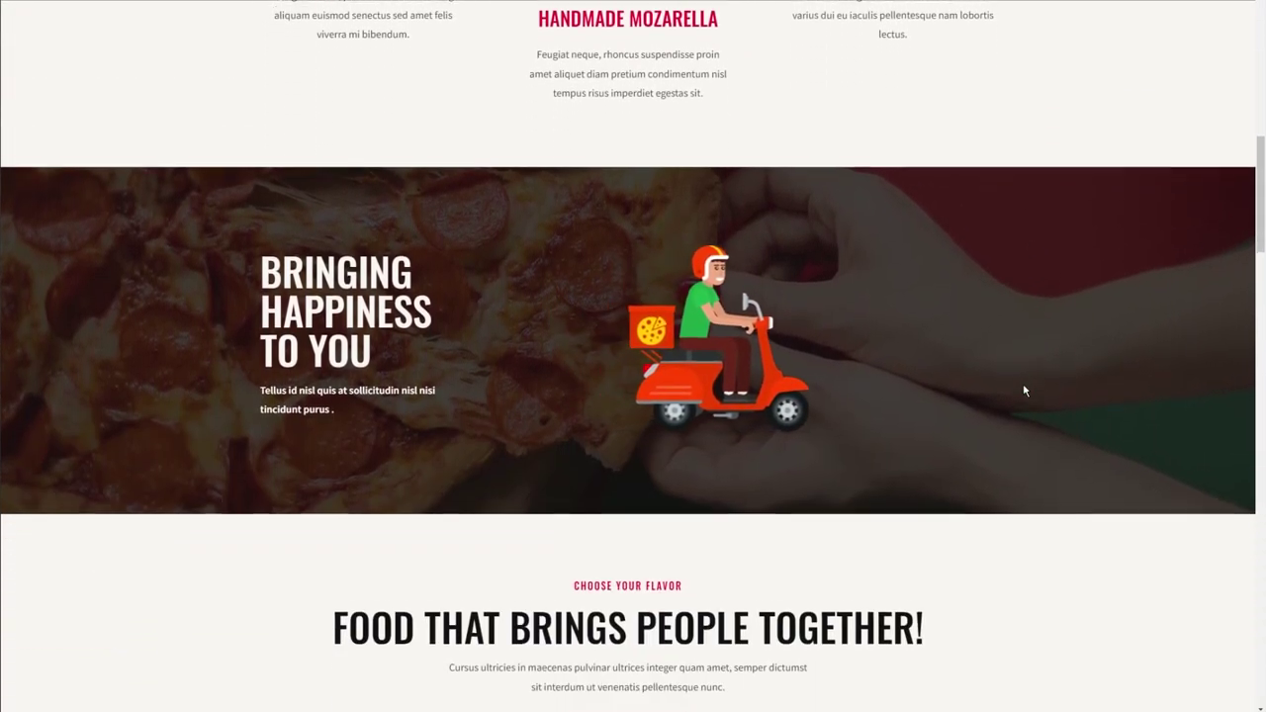
scroll(1024, 391, up, 3)
scroll(1023, 390, down, 5)
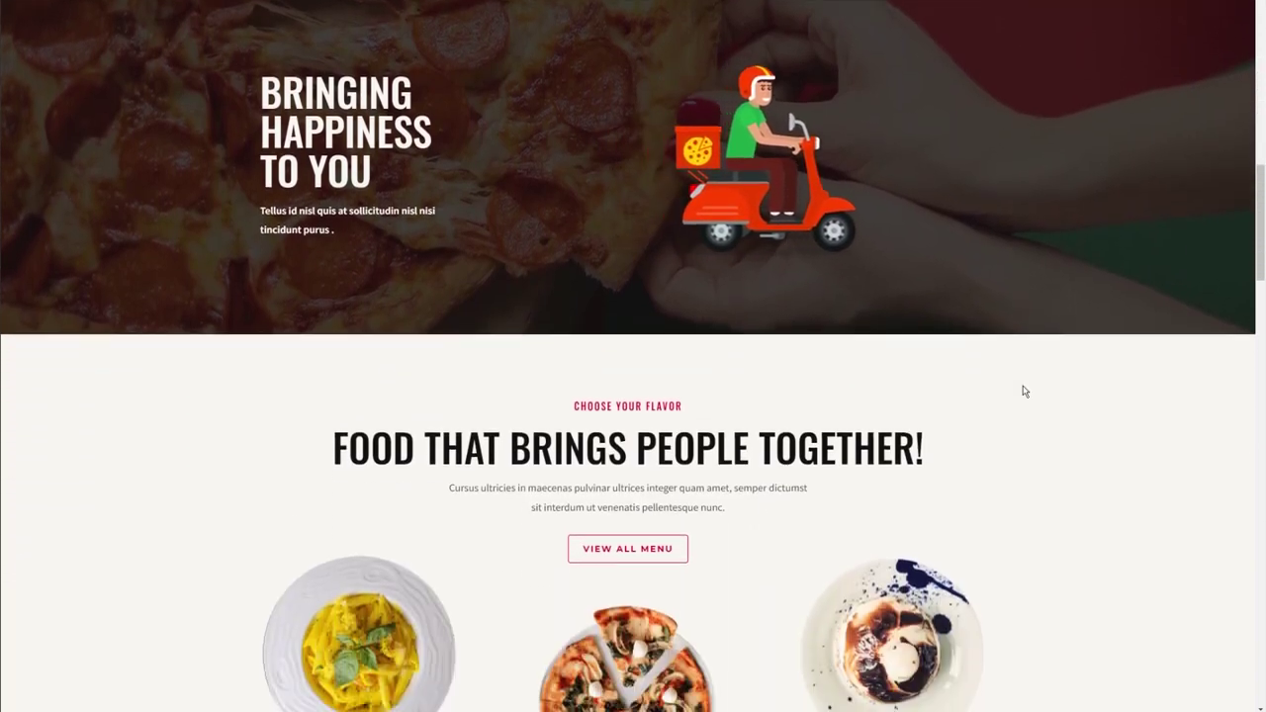
scroll(1023, 391, down, 2)
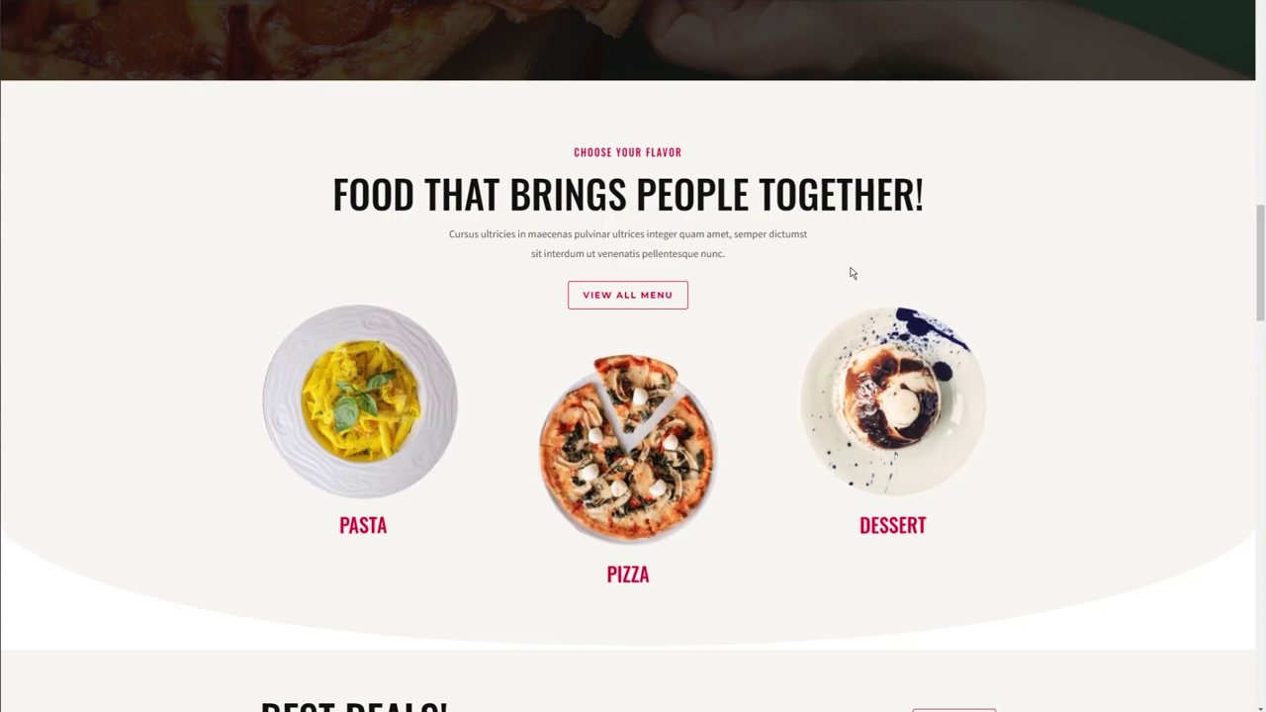
Examine the price animations on the deal cards in the Best Deals section.
scroll(824, 283, down, 6)
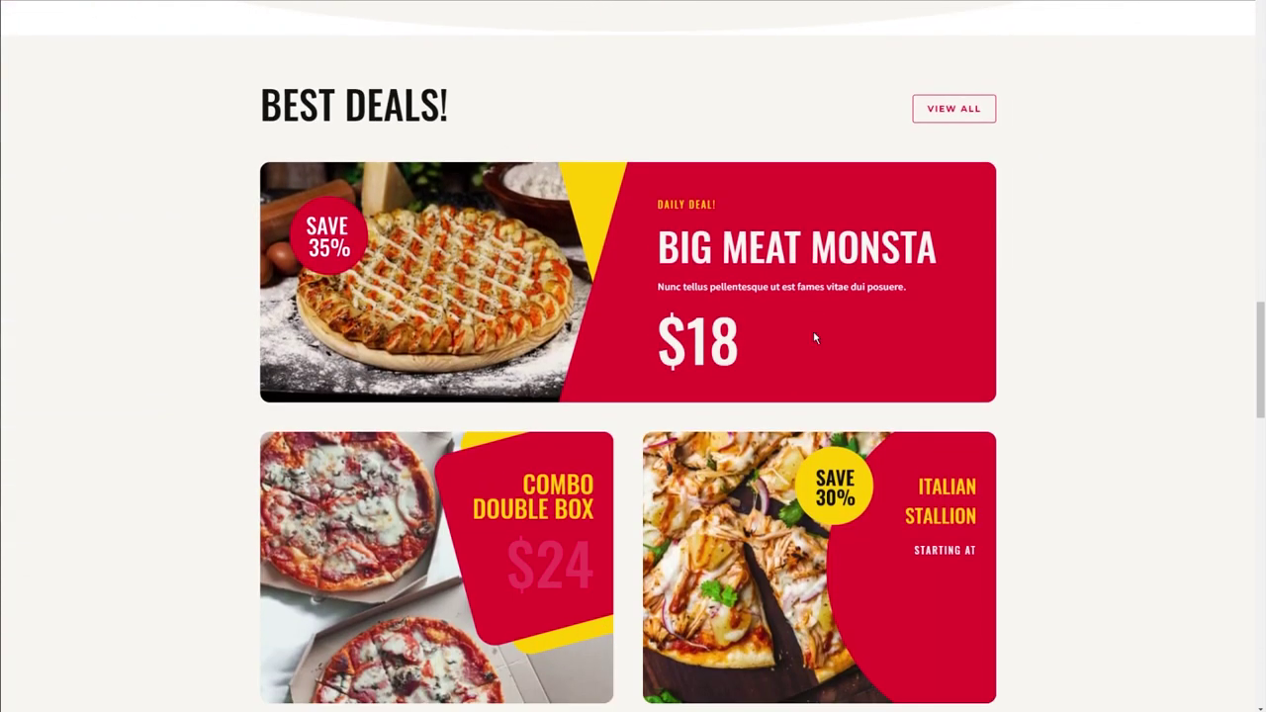
scroll(814, 336, up, 1)
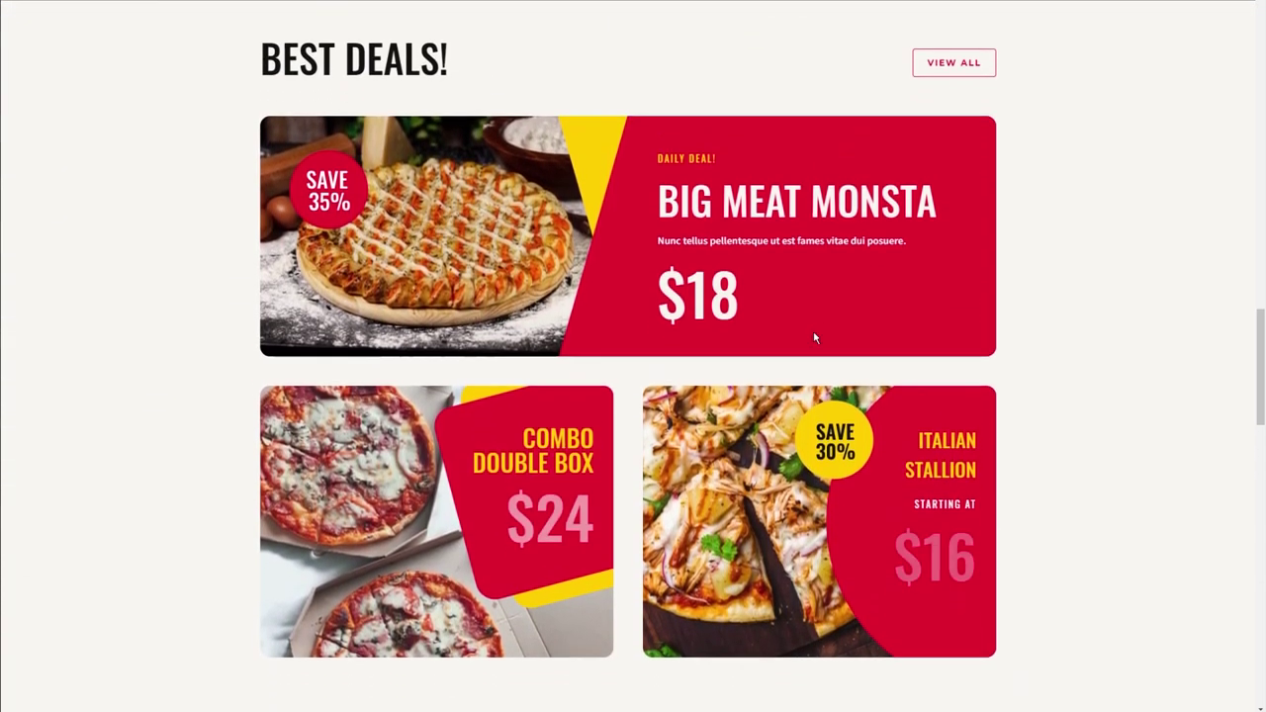
scroll(814, 336, down, 2)
scroll(814, 336, up, 3)
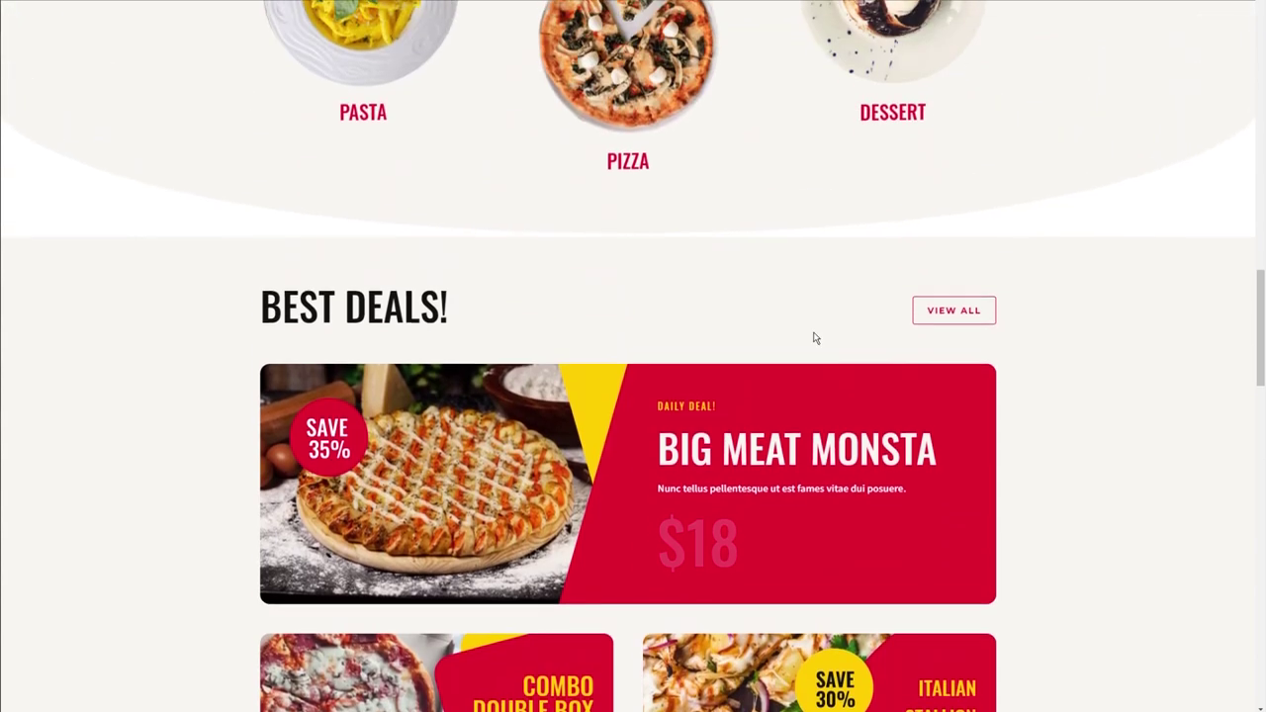
scroll(813, 337, down, 3)
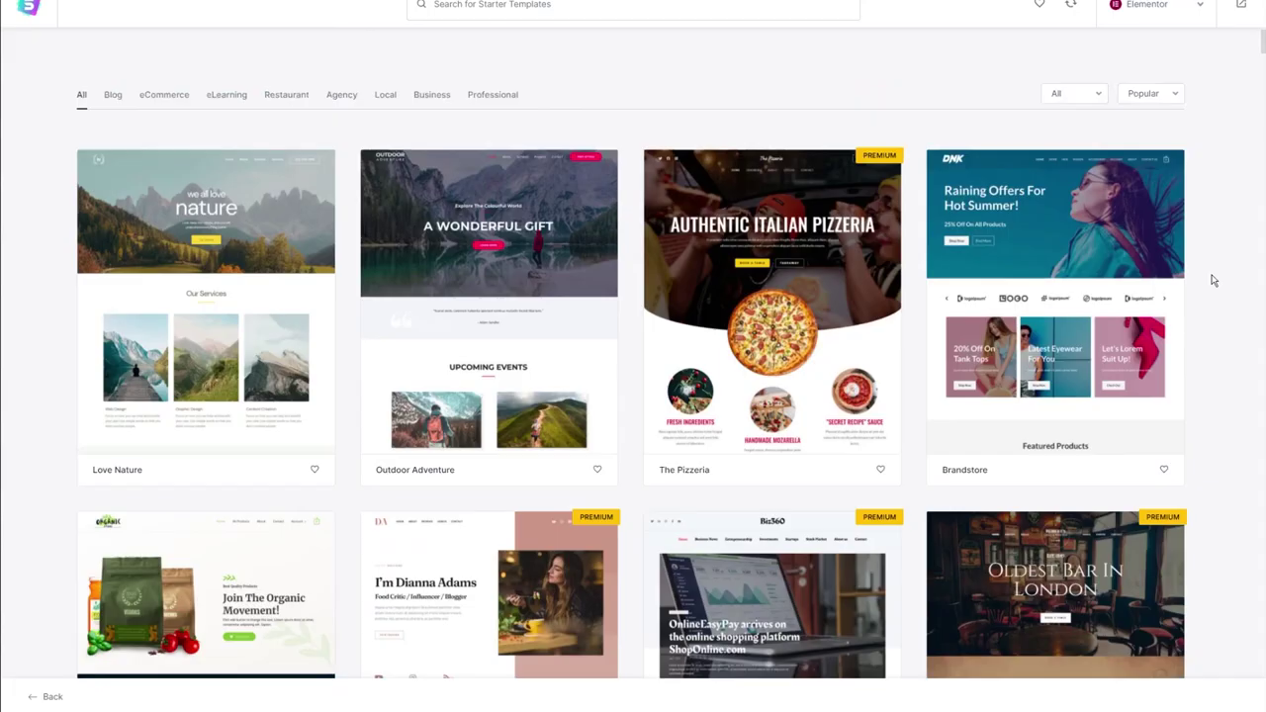
Choose The Pizzeria starter template without a logo and try the Style 1 and Style 2 color palettes.
scroll(1212, 280, up, 2)
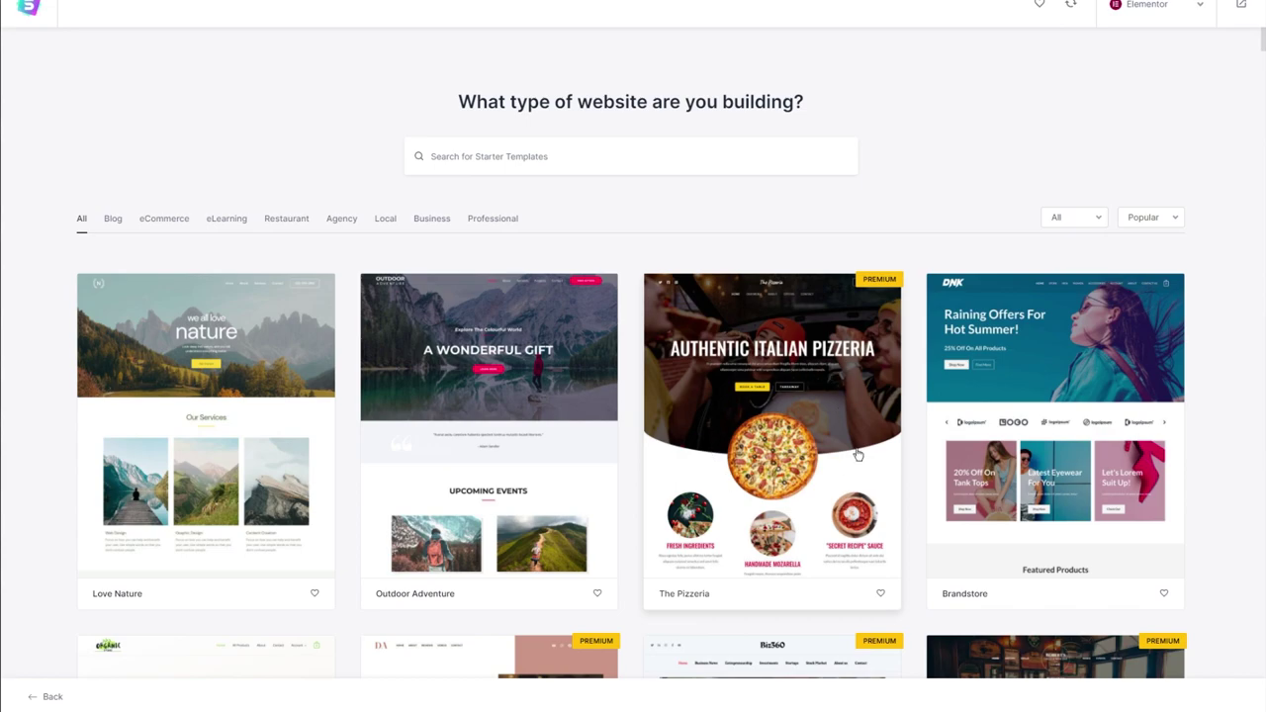
click(892, 294)
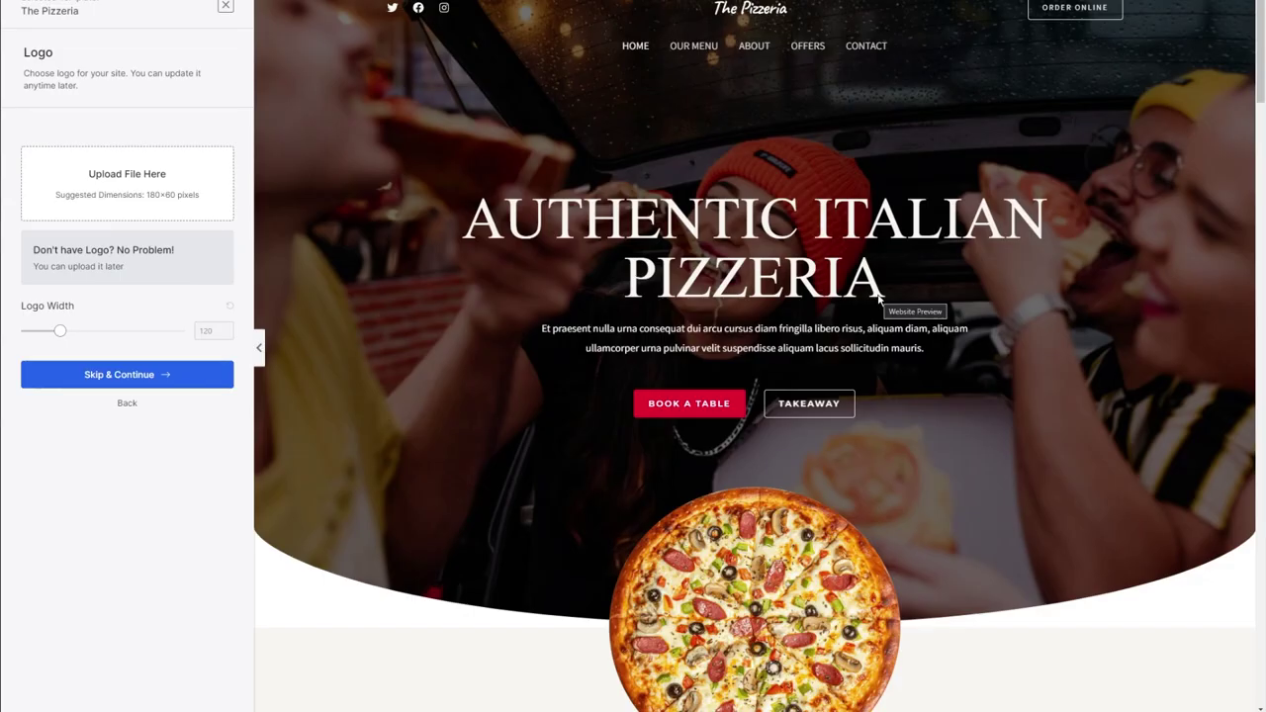
click(164, 375)
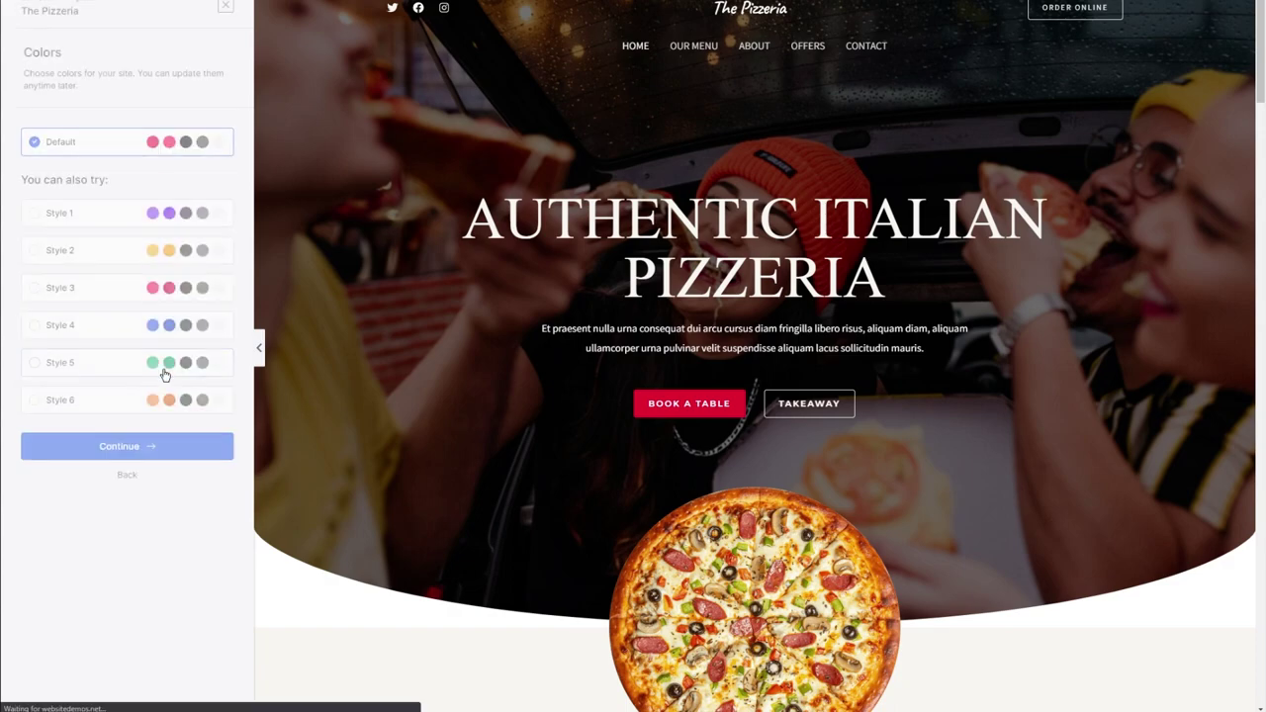
click(181, 213)
click(178, 250)
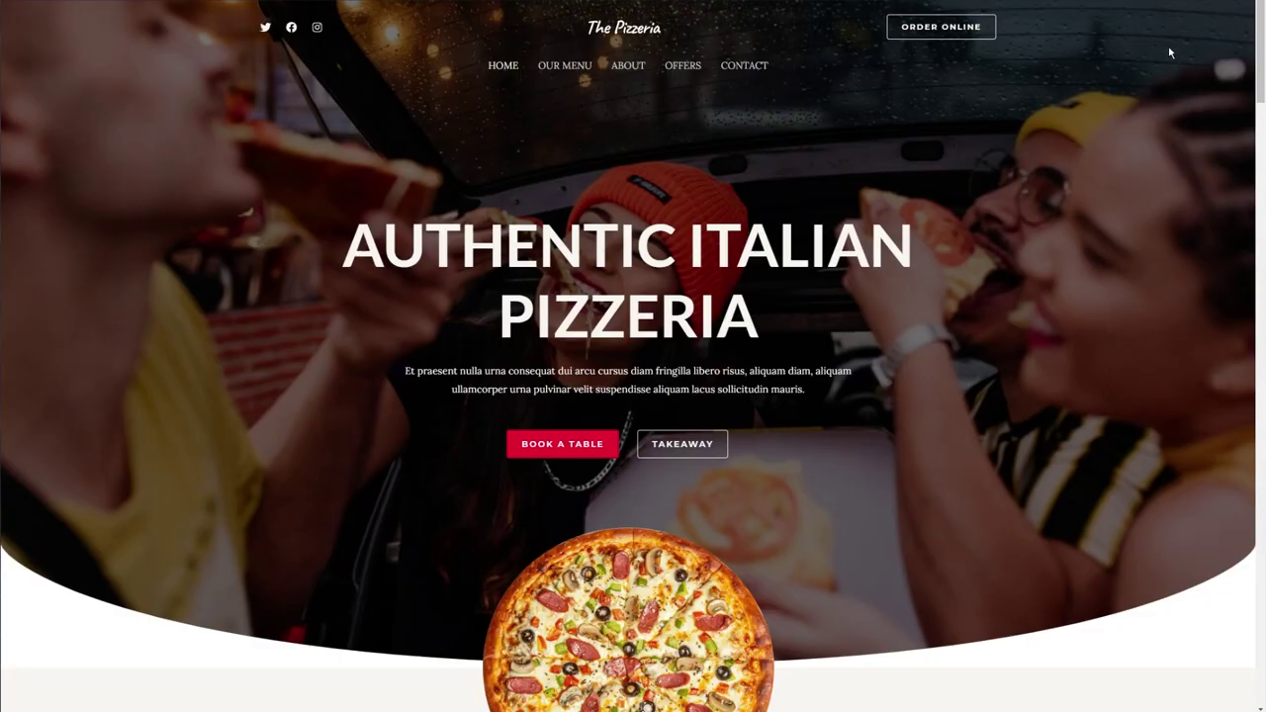
Review the imported pizzeria homepage's sections, from the hero down to the food categories.
scroll(1140, 137, down, 3)
scroll(1145, 134, down, 3)
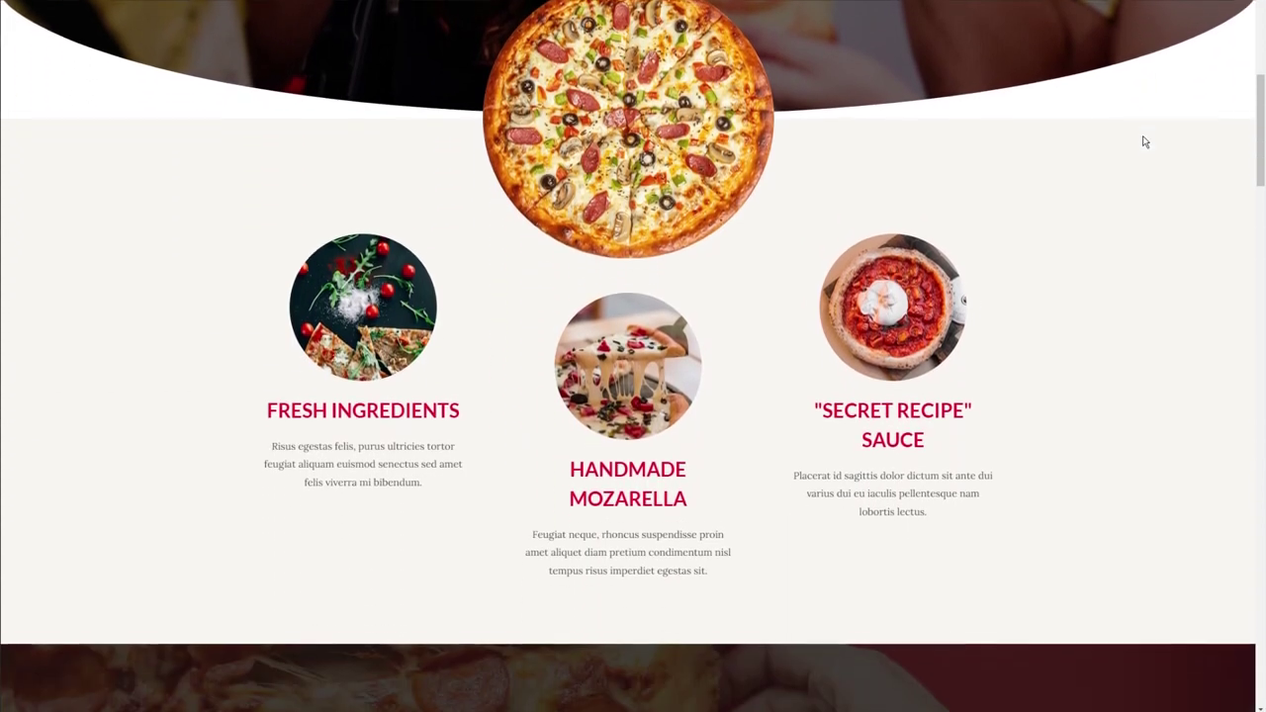
scroll(1144, 141, down, 4)
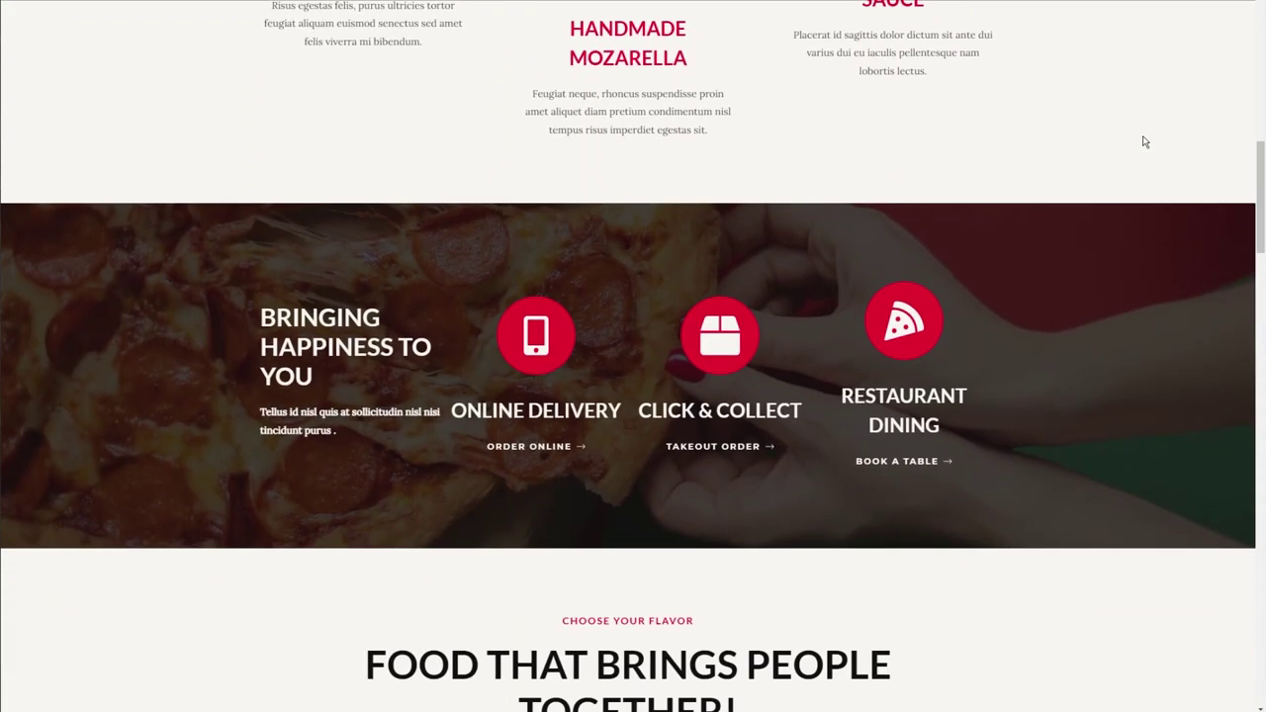
scroll(1145, 142, down, 2)
scroll(1144, 142, down, 3)
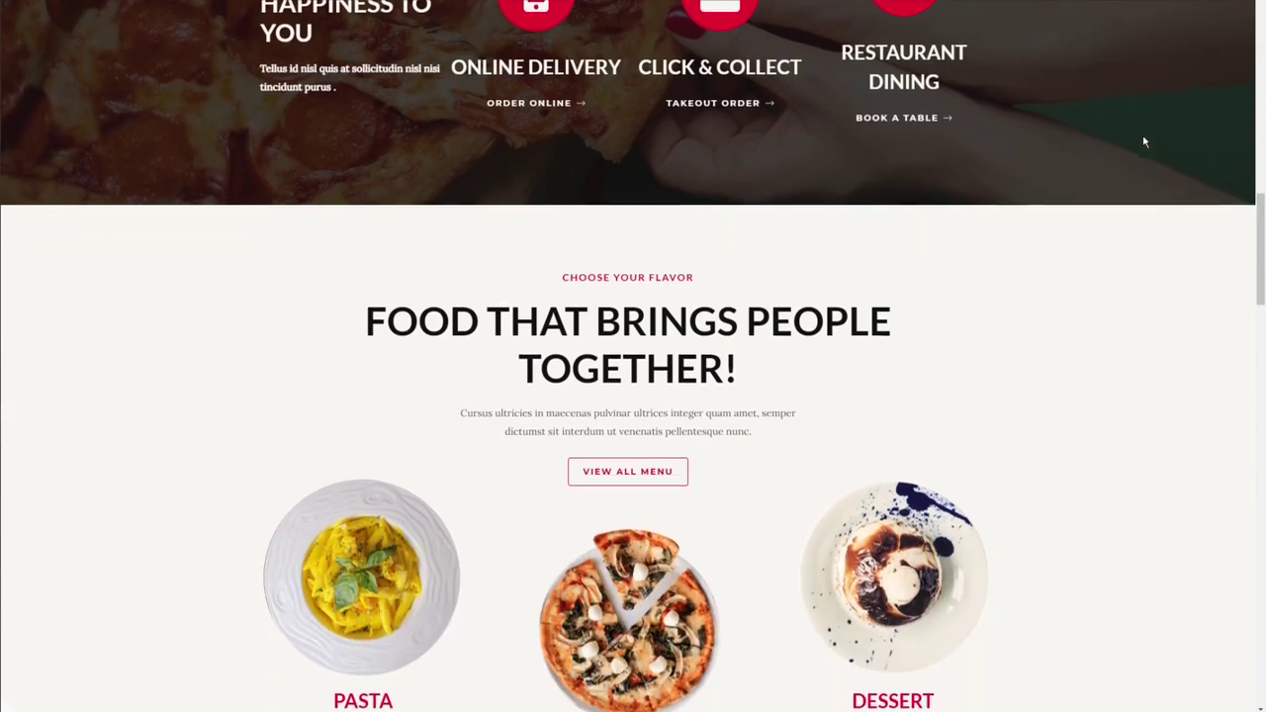
scroll(1144, 142, down, 3)
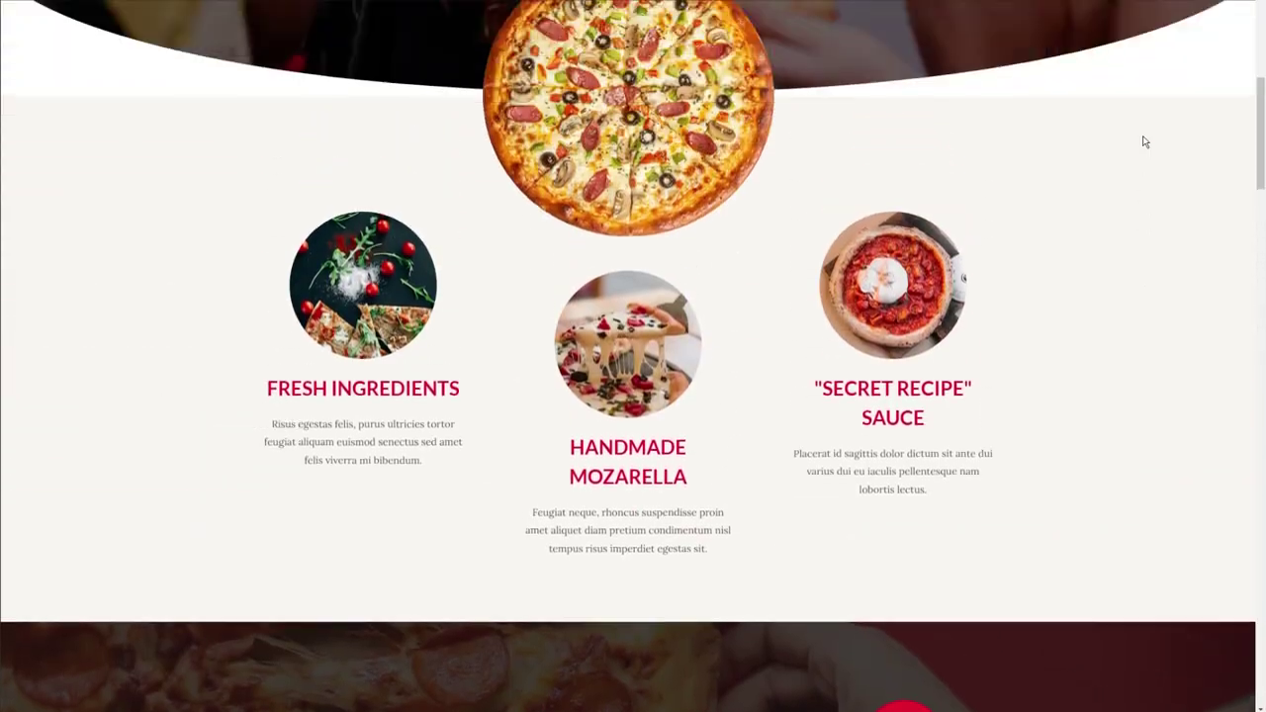
scroll(1144, 141, up, 5)
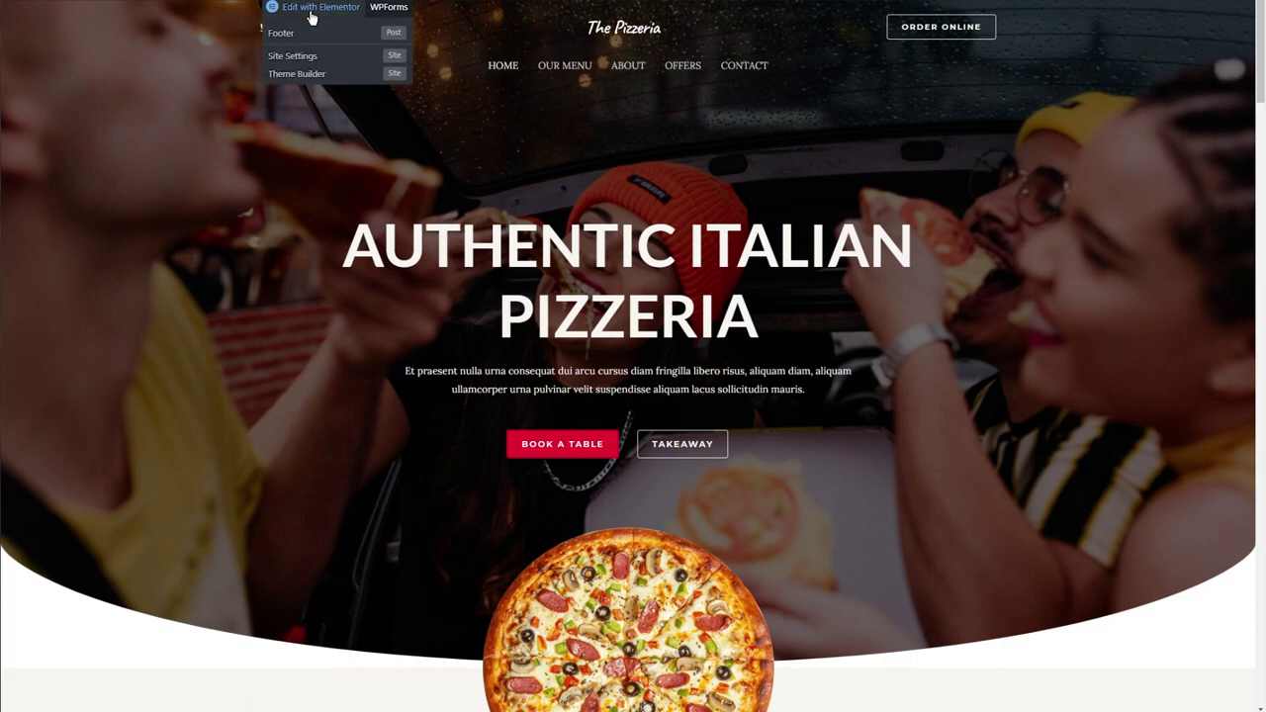
Open the homepage in Elementor and select the large pizza image below the hero for editing.
click(306, 16)
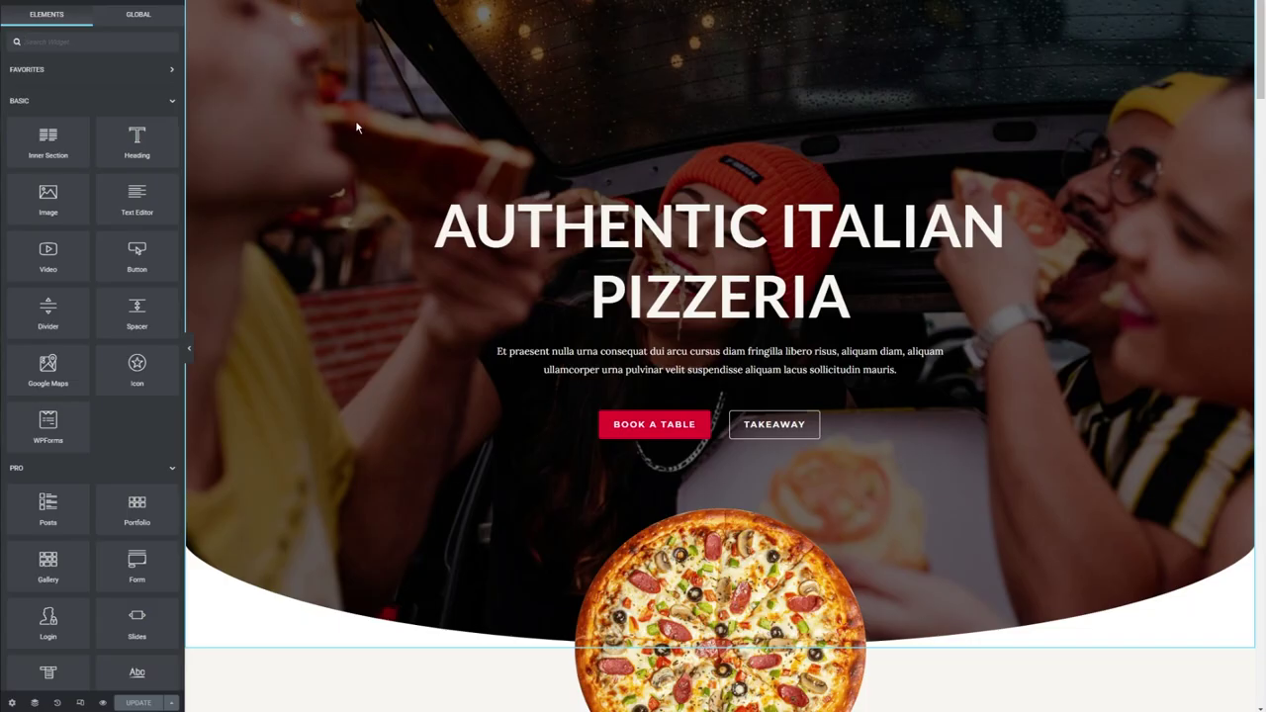
scroll(351, 134, down, 3)
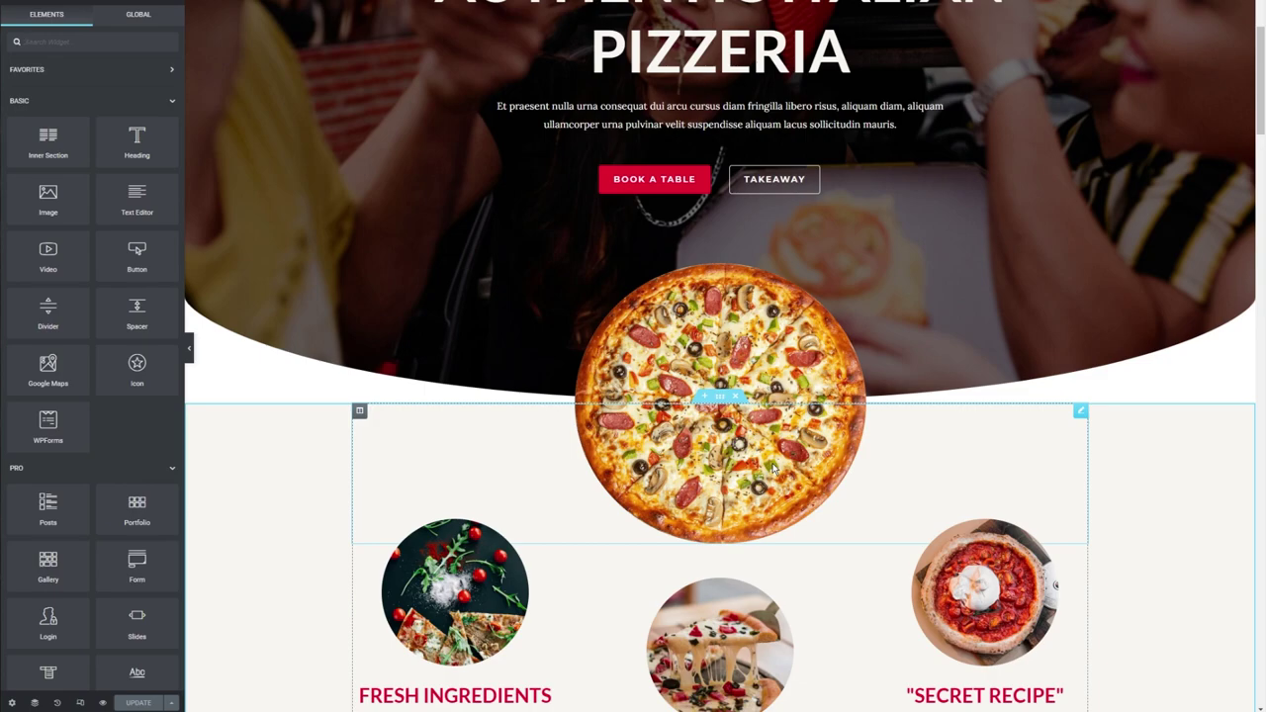
click(682, 459)
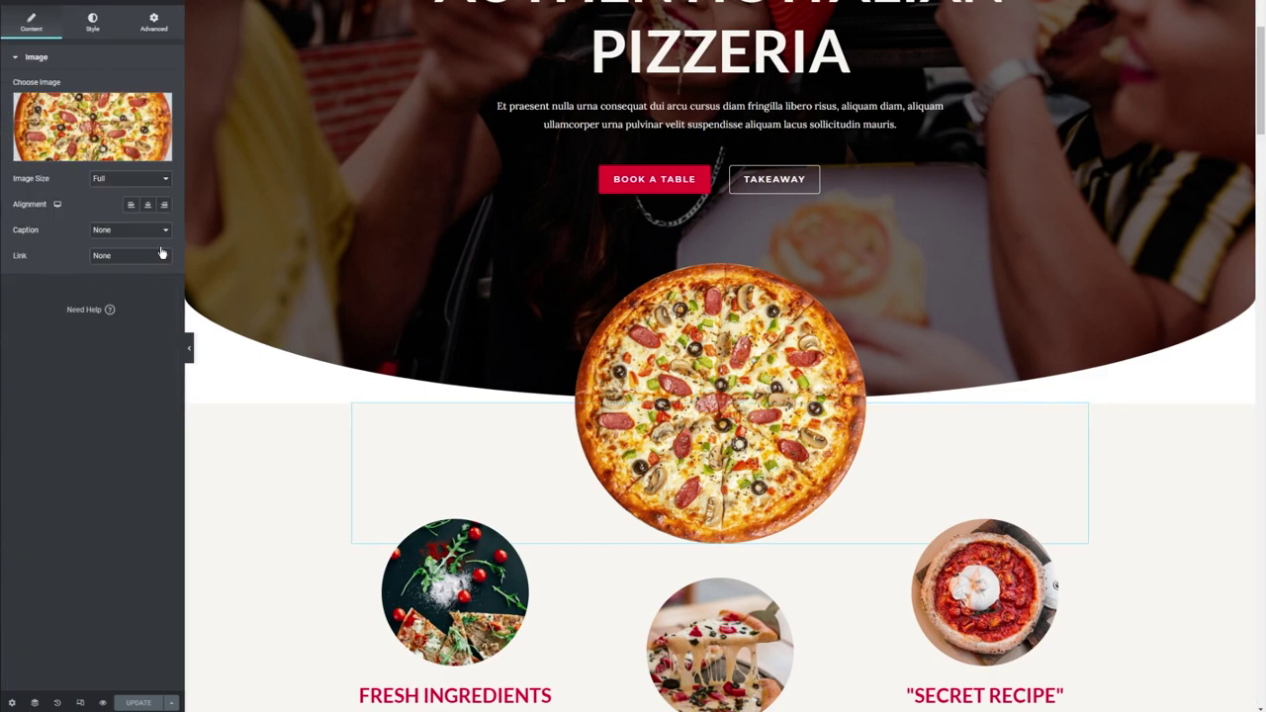
mouse_move(136, 132)
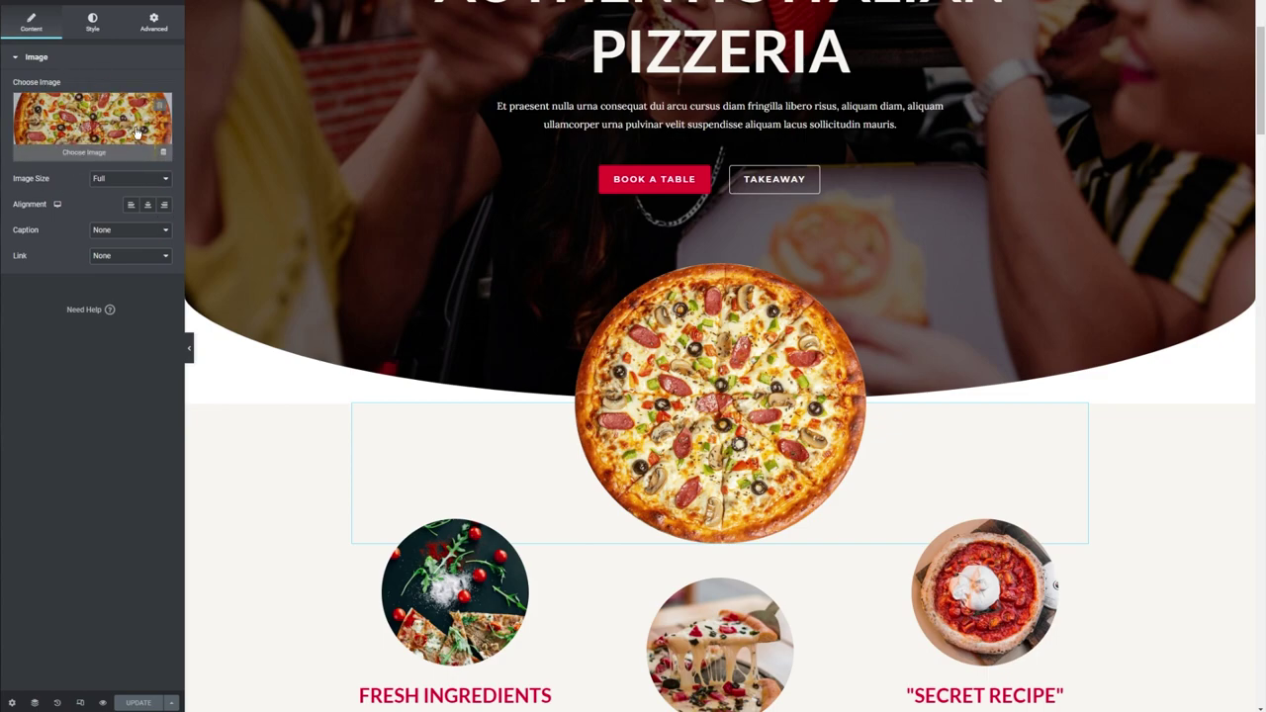
Turn on Scrolling Effects in the pizza image's advanced Motion Effects settings.
click(153, 28)
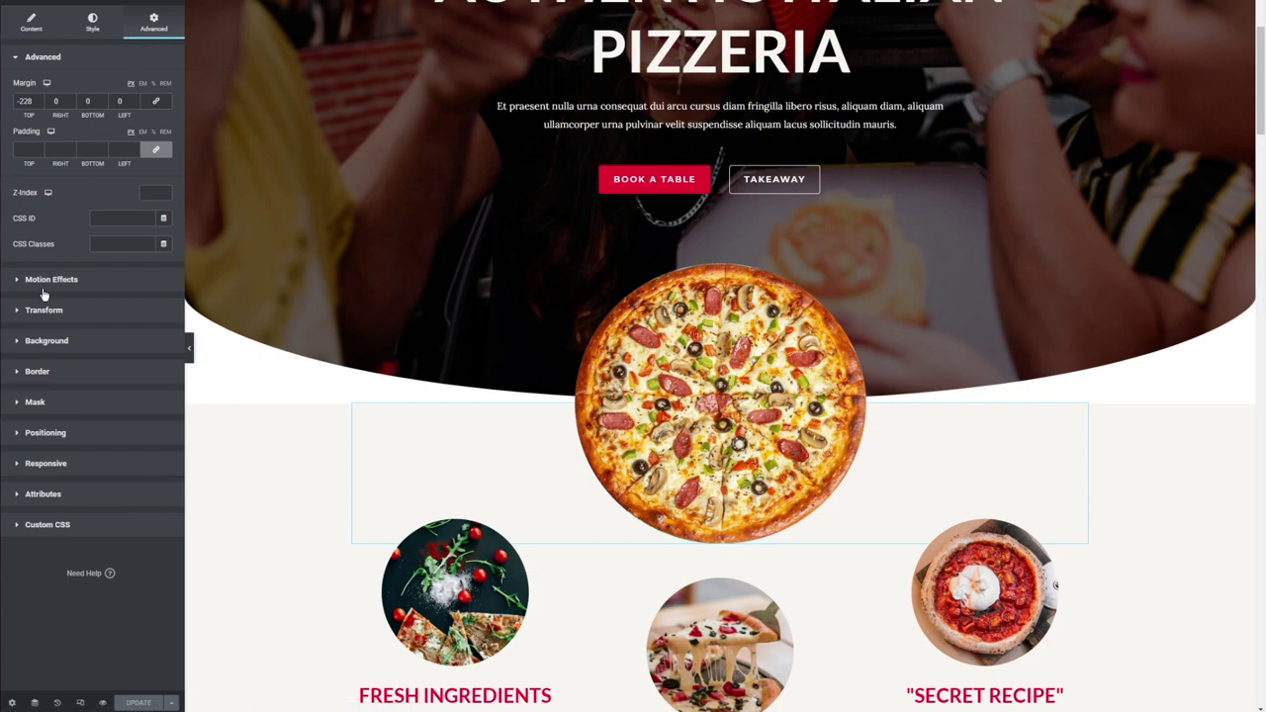
click(105, 281)
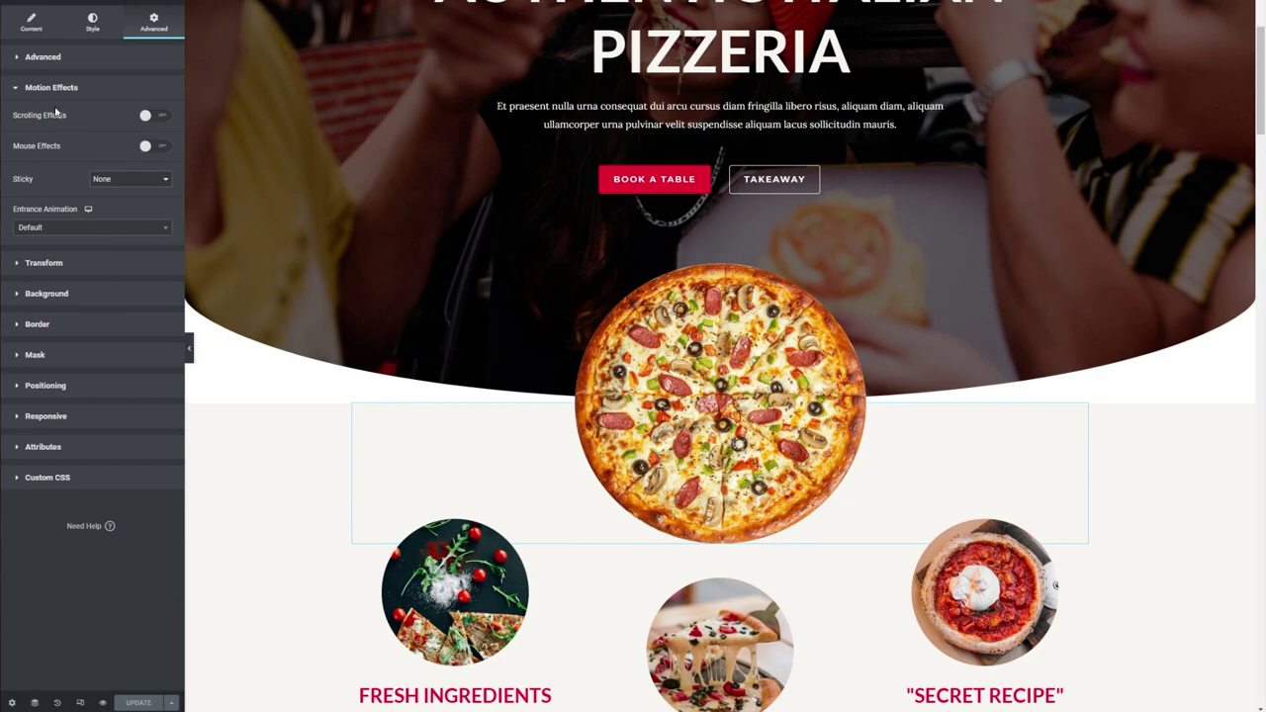
click(155, 117)
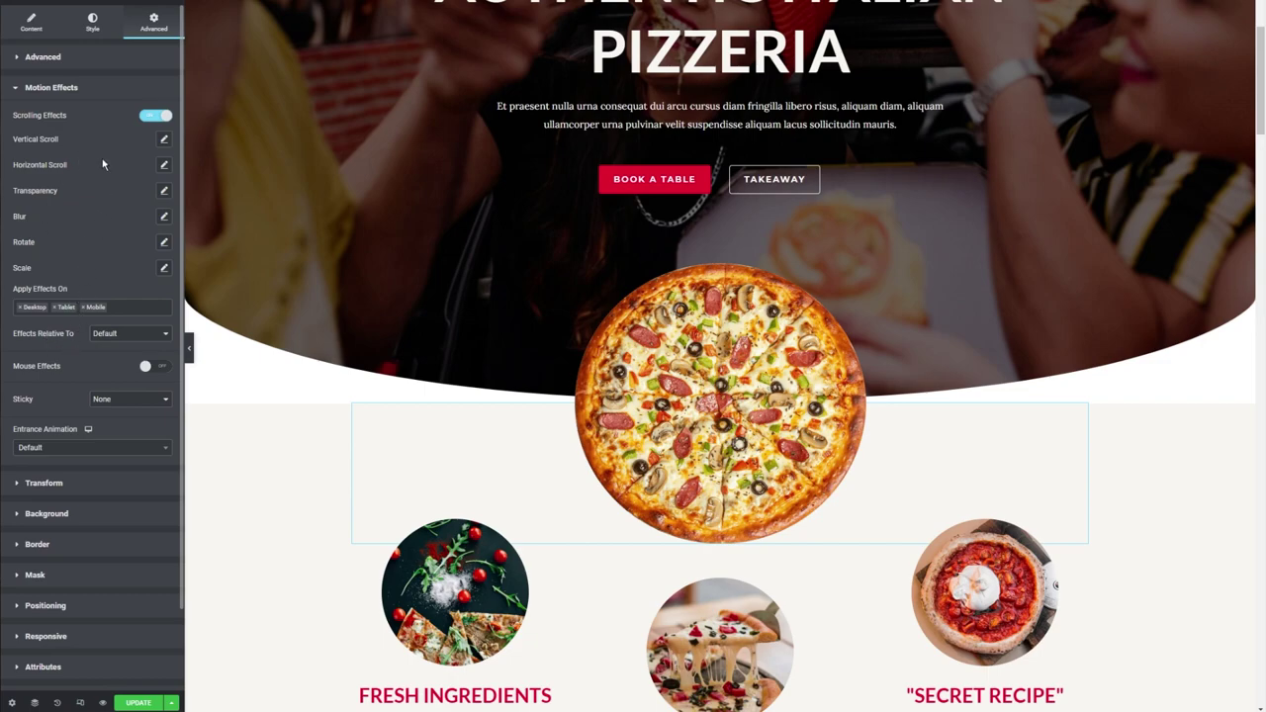
Try the Vertical Scroll effect on the pizza image with its default settings and preview the motion over the hero area.
click(164, 141)
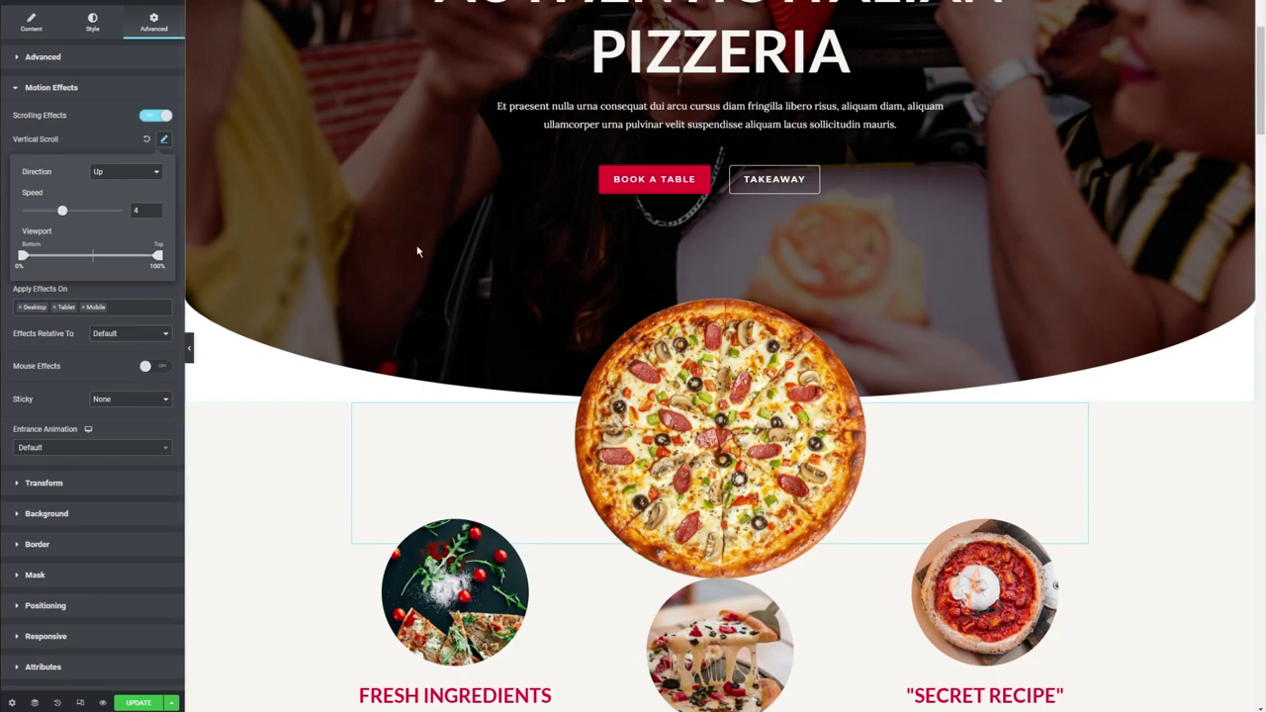
scroll(420, 249, down, 3)
scroll(419, 249, up, 3)
scroll(417, 251, down, 5)
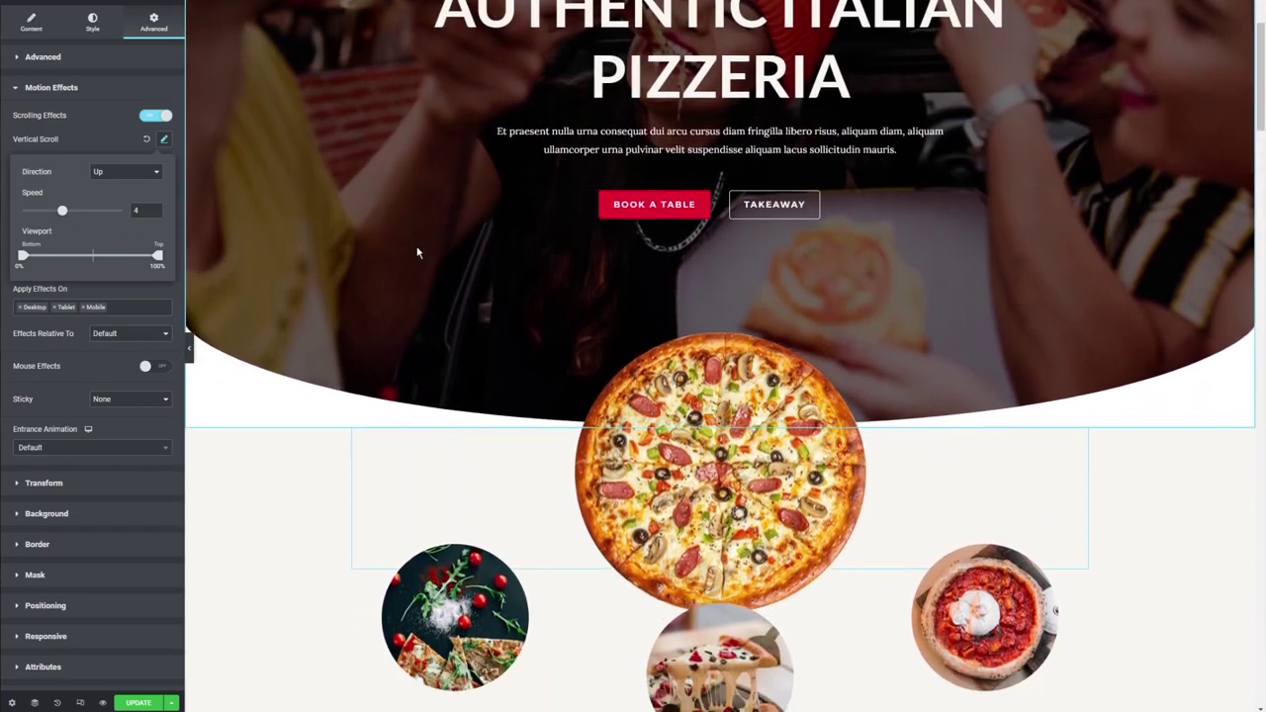
scroll(414, 262, up, 3)
scroll(414, 262, up, 2)
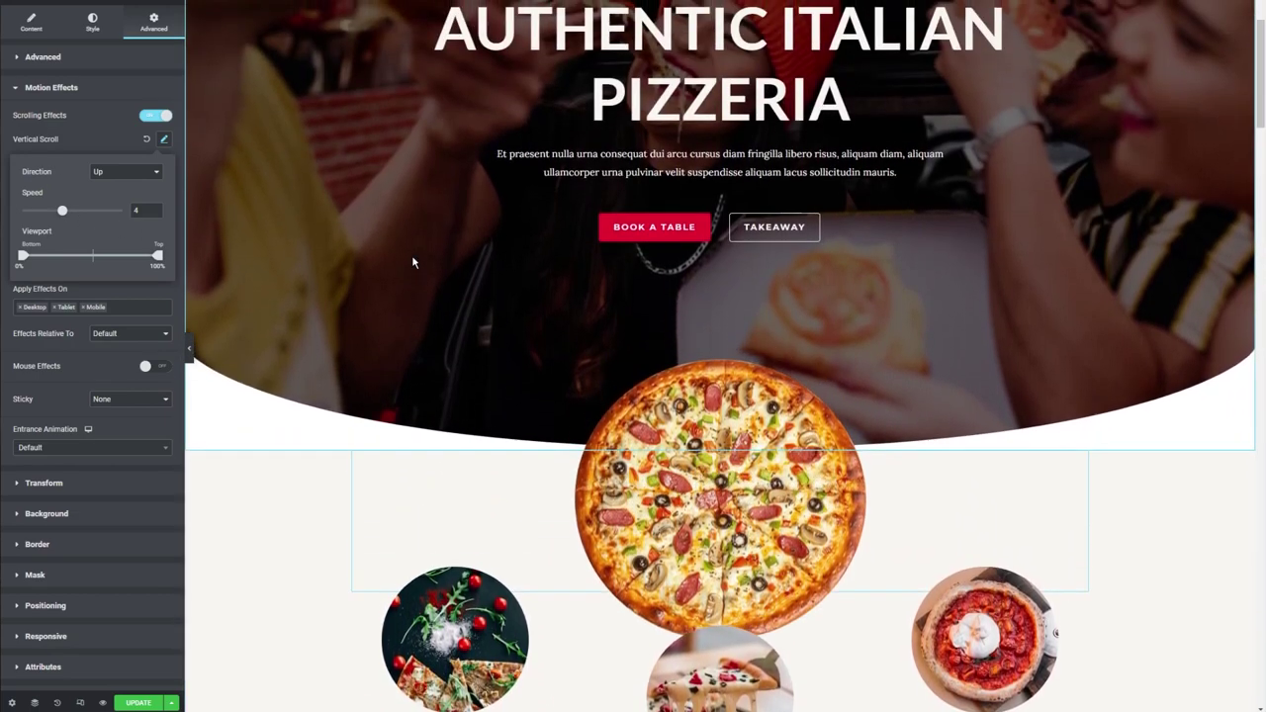
scroll(415, 263, down, 4)
scroll(415, 263, up, 1)
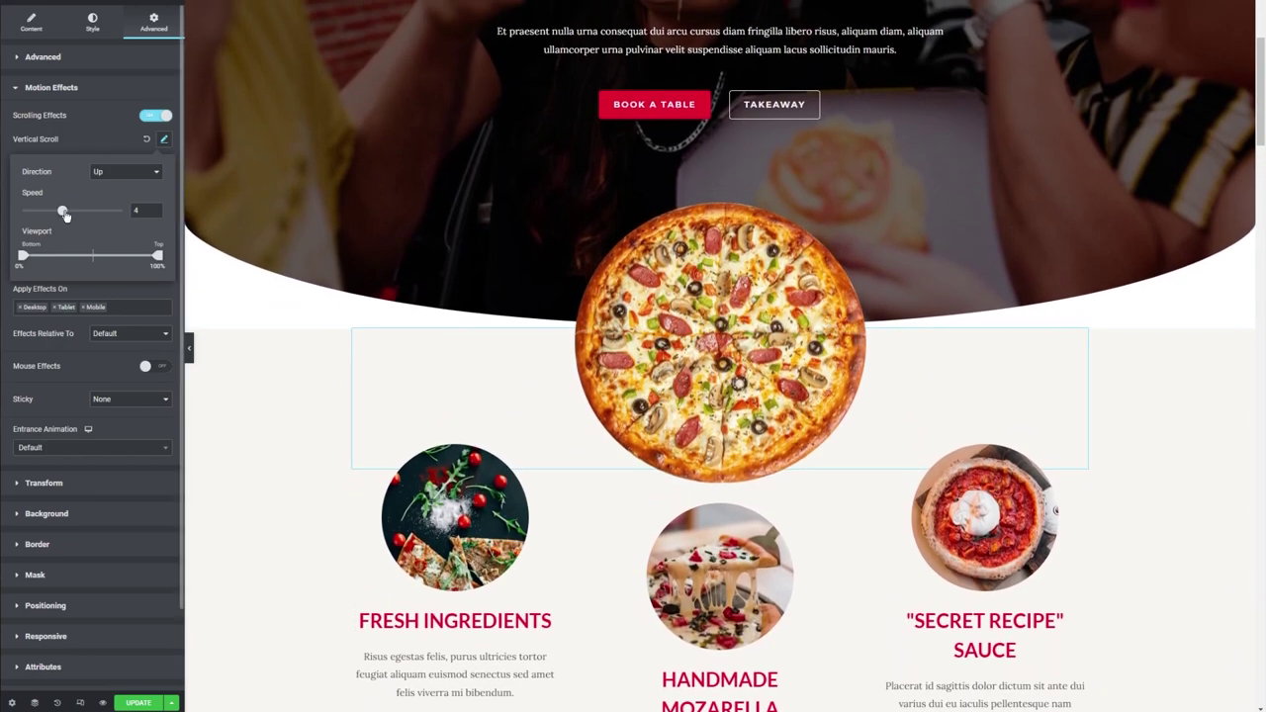
Try a Vertical Scroll speed of 6.4 on the pizza image and preview the faster motion.
drag(62, 210, 86, 211)
scroll(328, 232, up, 1)
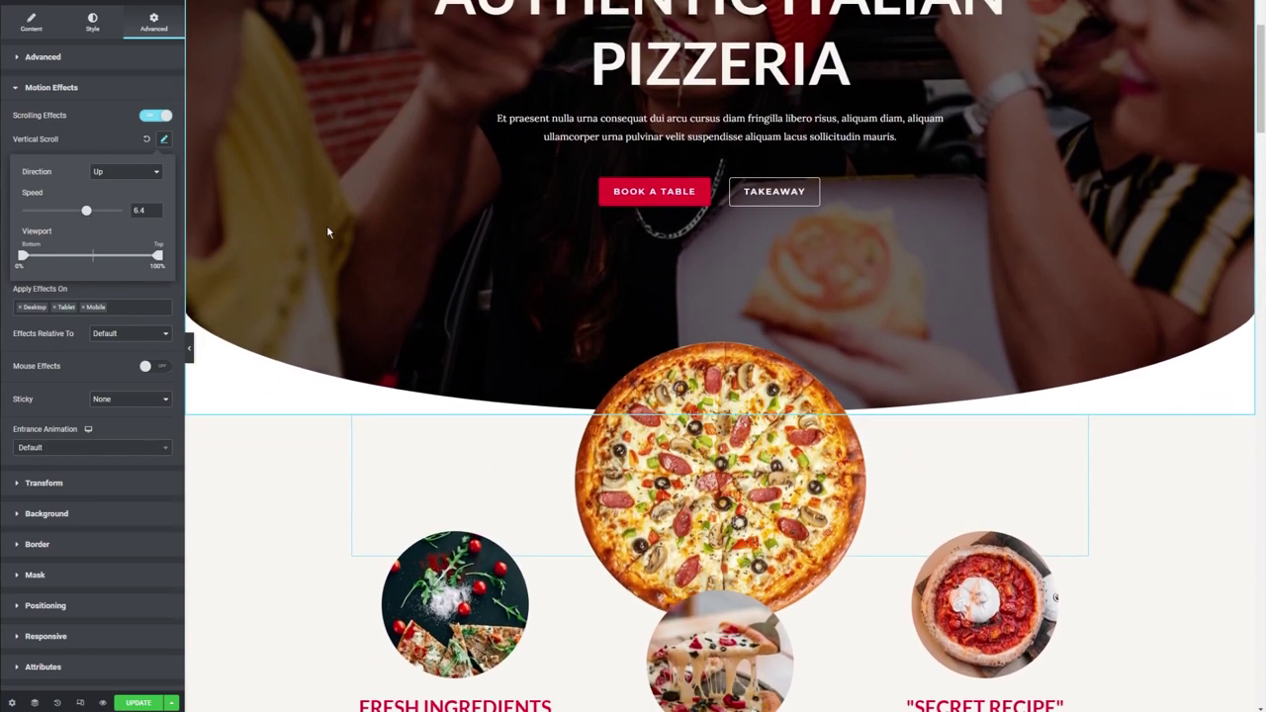
scroll(328, 232, down, 2)
scroll(328, 231, up, 2)
scroll(327, 231, down, 1)
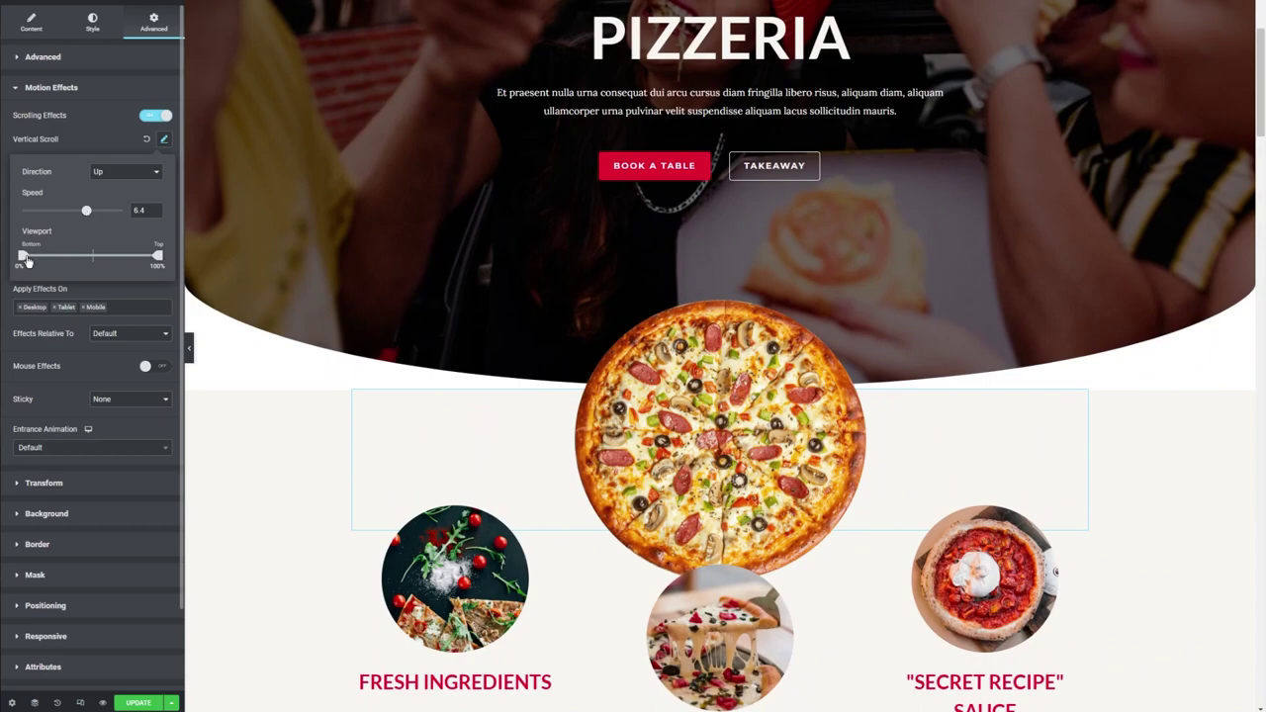
Try Vertical Scroll's viewport limits by raising the bottom limit to 6%, restoring it to 0%, and lowering the top limit below the midpoint.
scroll(405, 279, up, 3)
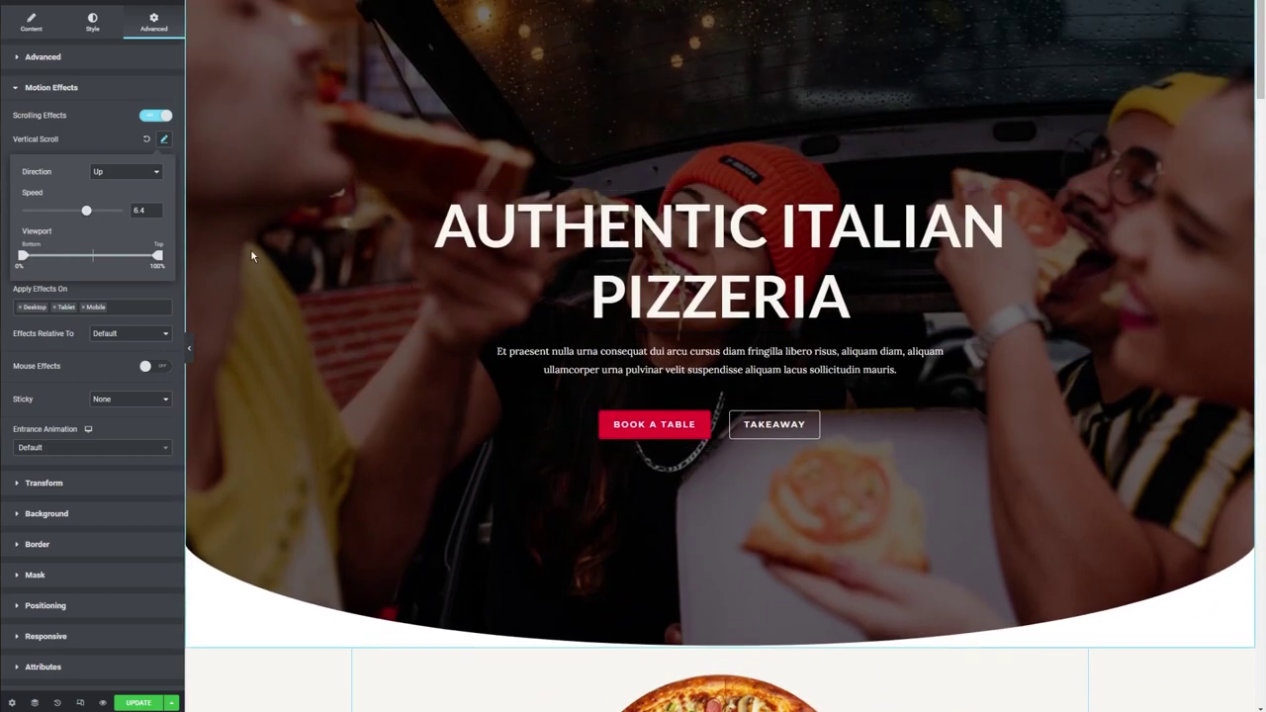
mouse_move(29, 259)
mouse_down()
mouse_move(117, 262)
mouse_move(34, 260)
mouse_up()
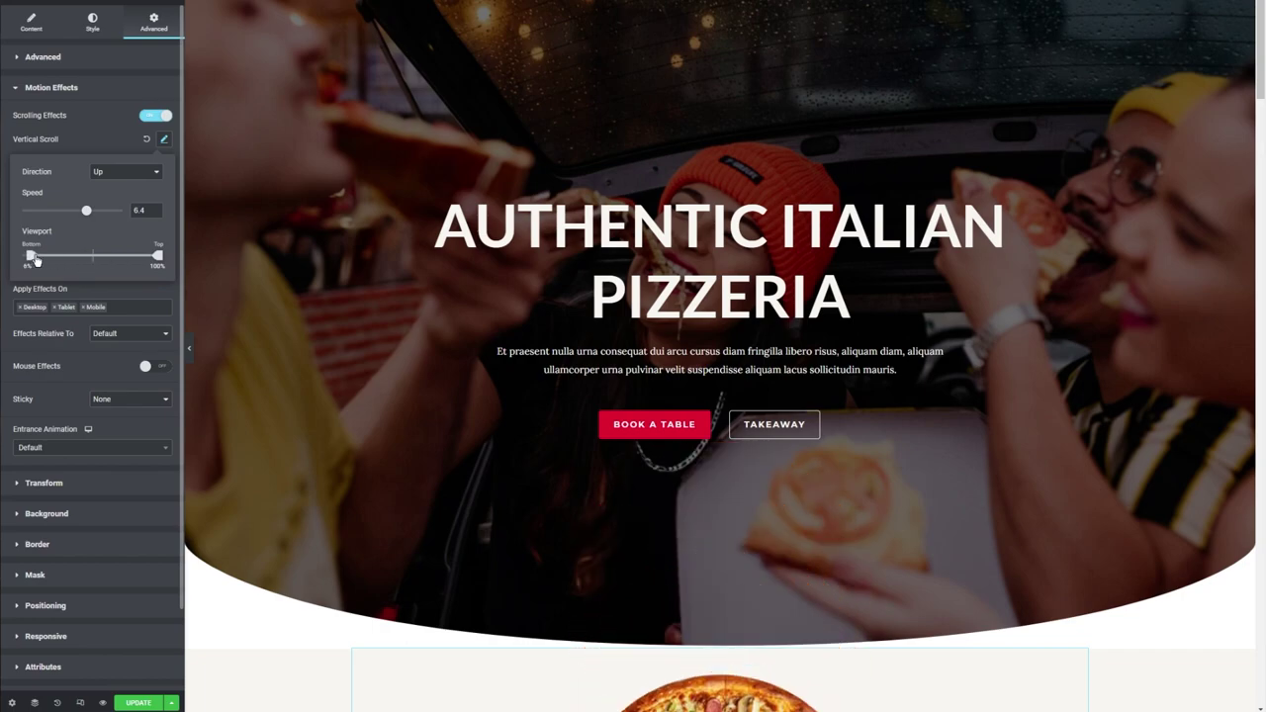
scroll(265, 283, down, 5)
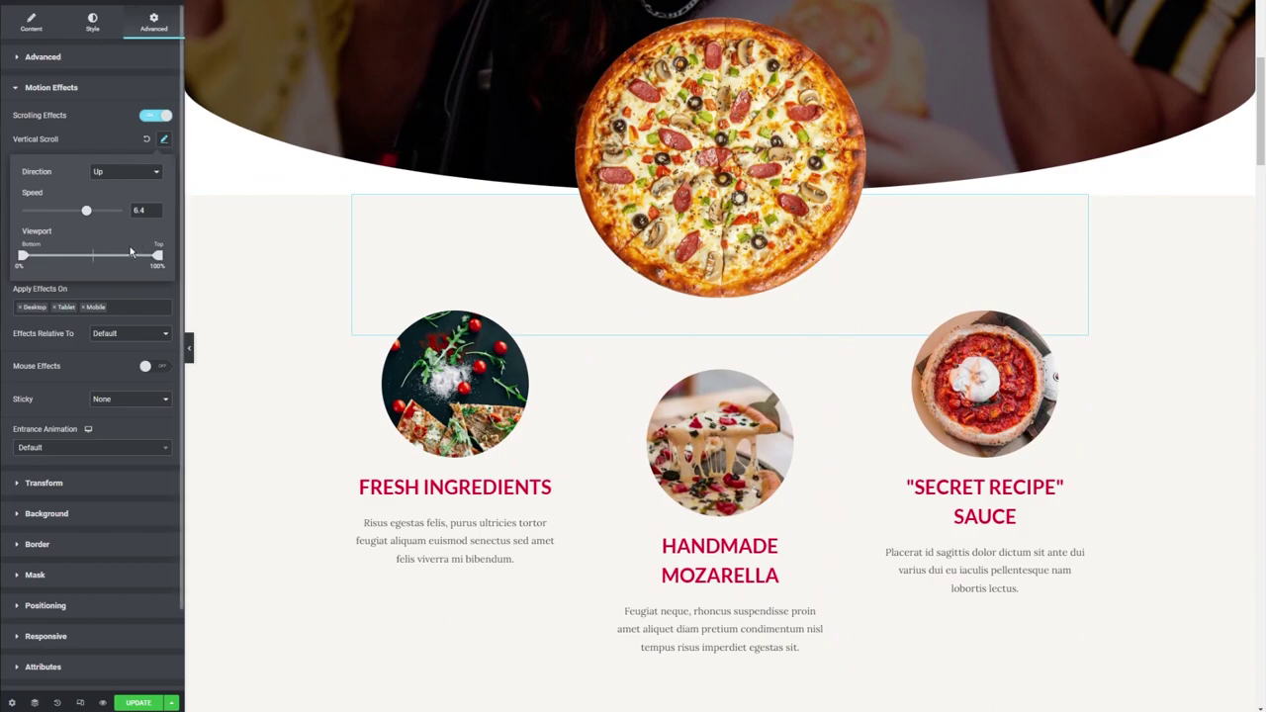
drag(104, 264, 174, 265)
scroll(364, 239, up, 3)
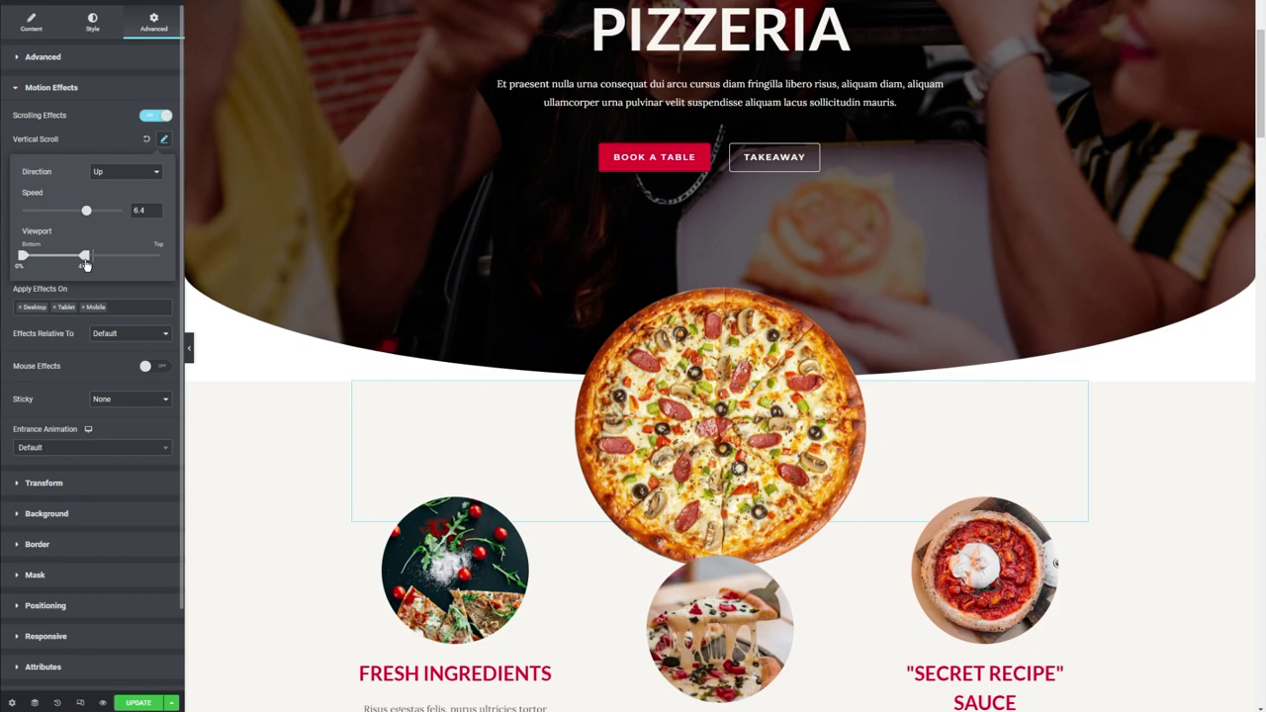
Reset the pizza image's Vertical Scroll to default and check the page without the effect.
click(147, 142)
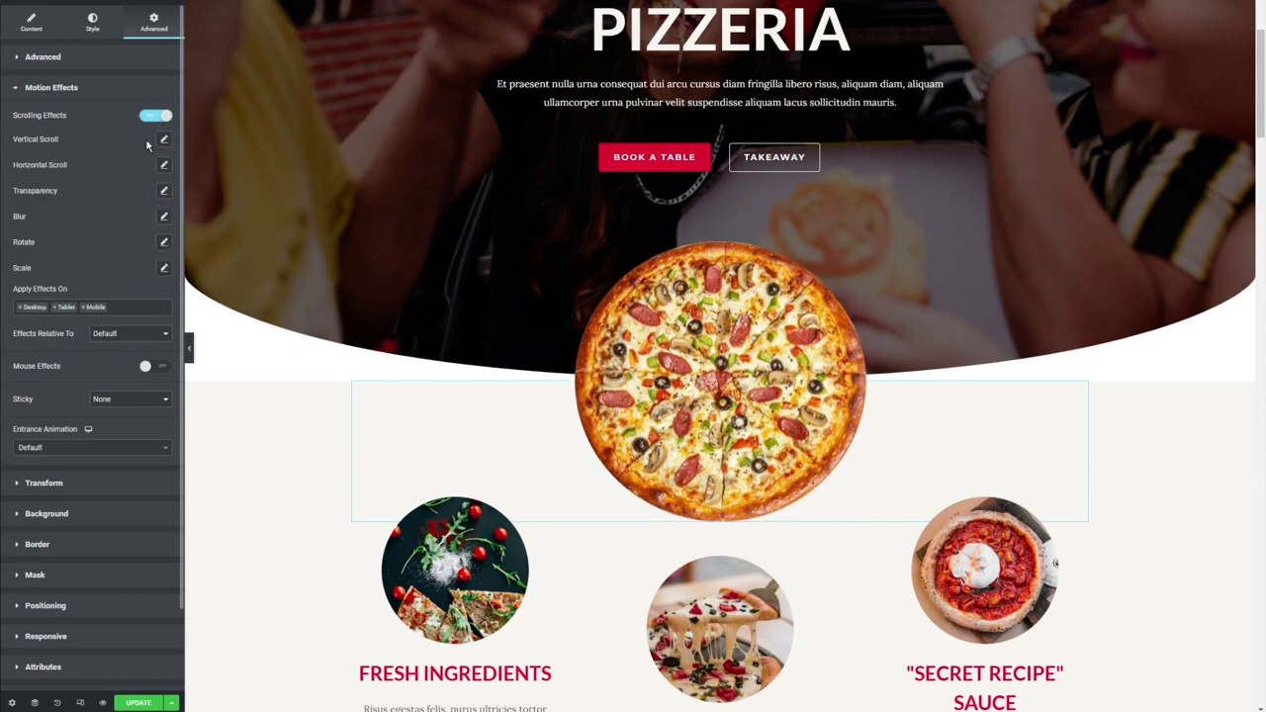
scroll(574, 367, up, 3)
scroll(570, 293, down, 3)
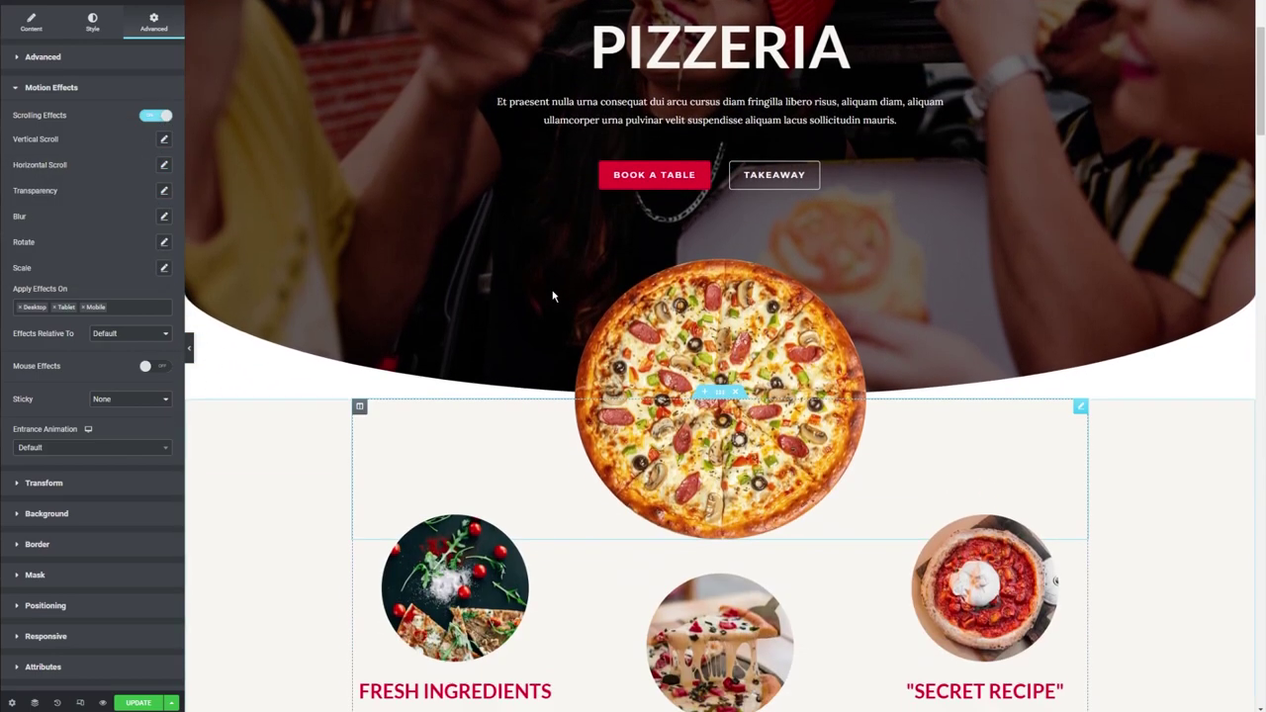
Try the Horizontal Scroll effect on the pizza image in the To Left direction and preview the sideways motion.
click(163, 166)
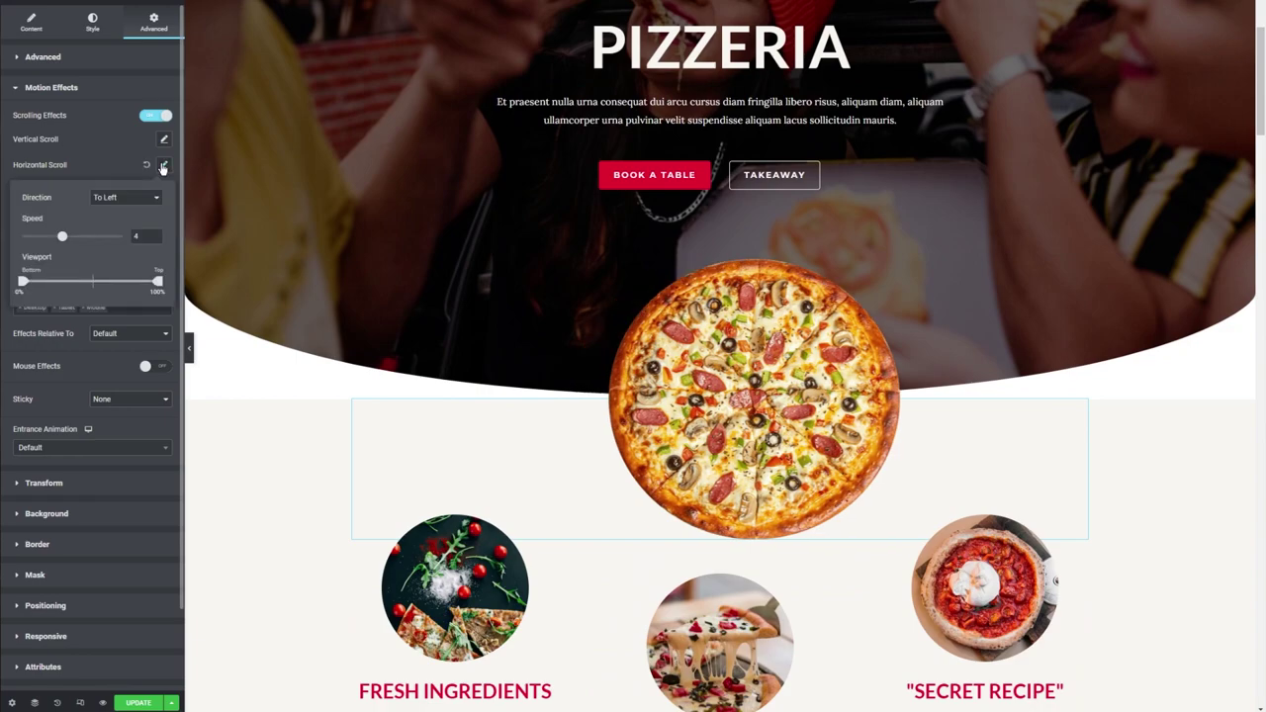
scroll(429, 188, up, 2)
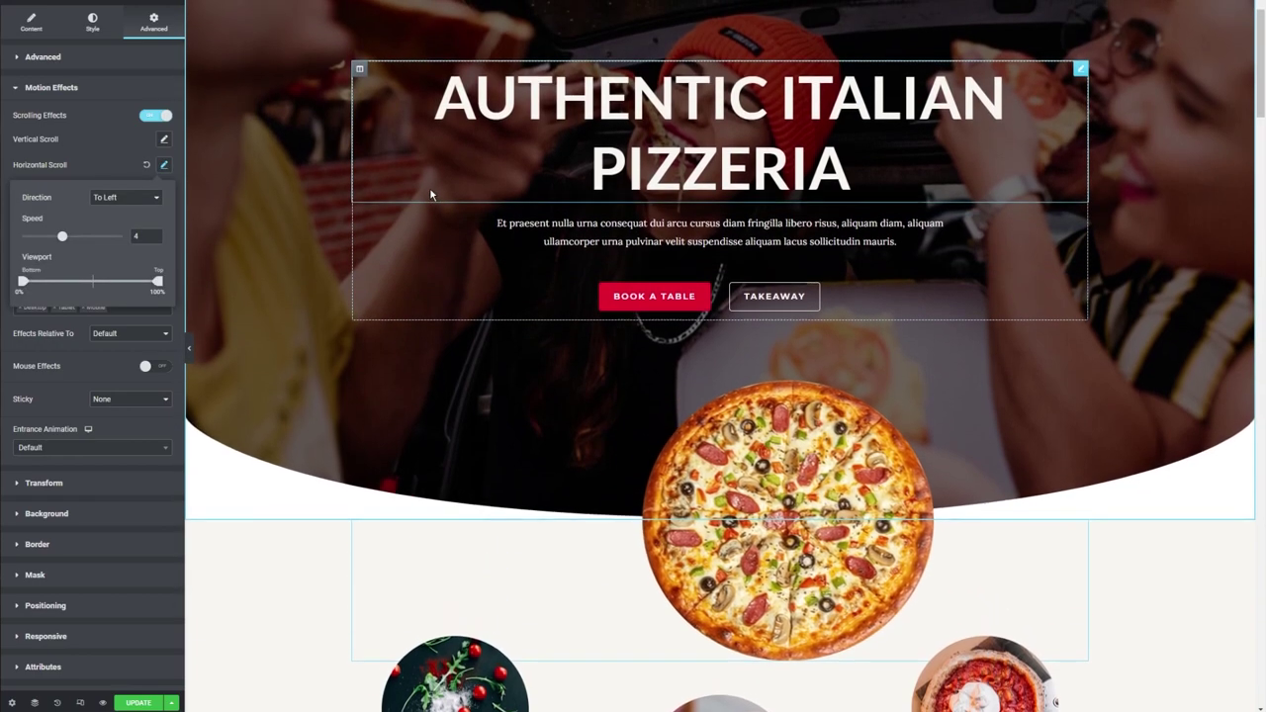
scroll(429, 187, down, 4)
scroll(430, 195, up, 3)
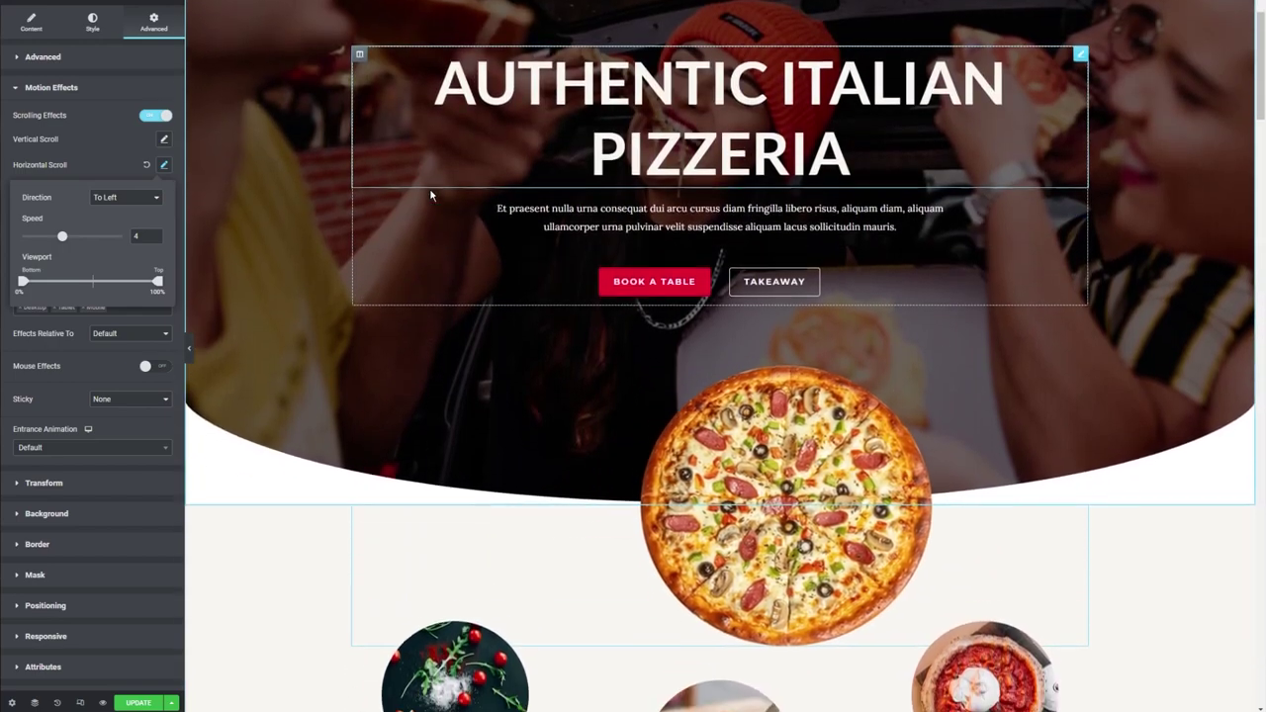
scroll(429, 198, down, 2)
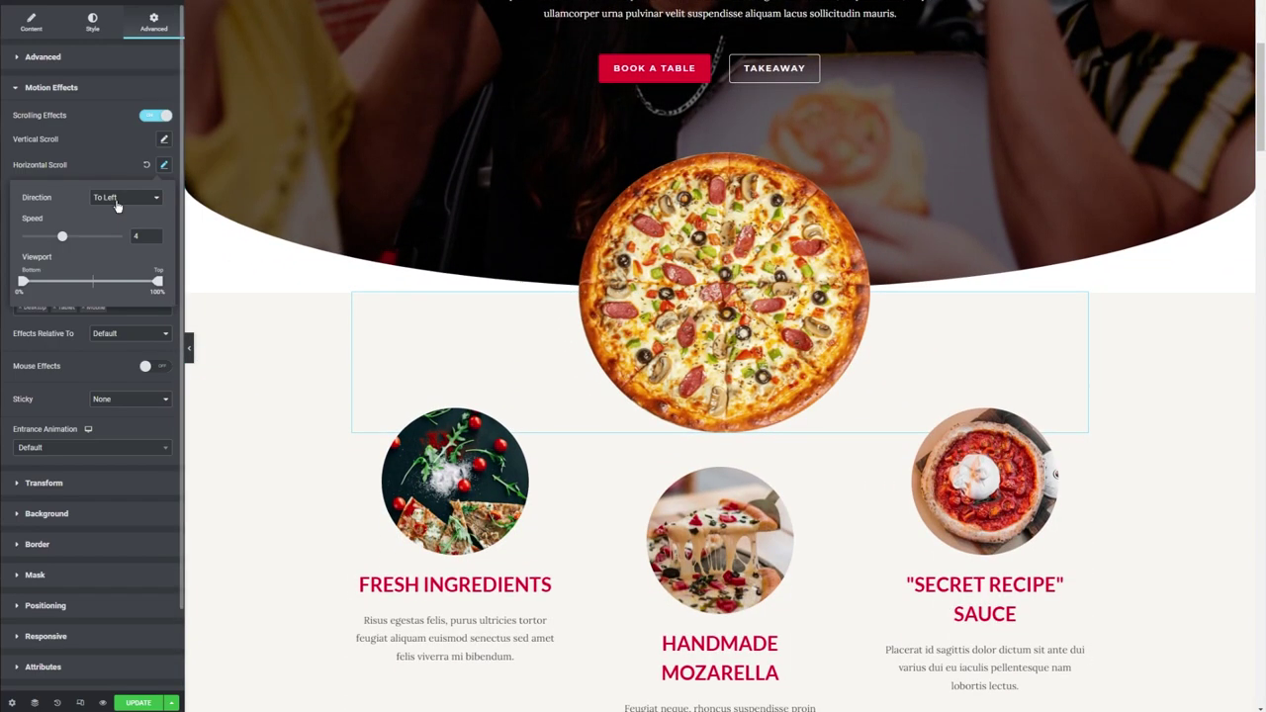
Try the To Right direction for the pizza's Horizontal Scroll, preview it, and reset the effect to default.
click(116, 197)
click(107, 219)
scroll(341, 230, up, 2)
scroll(341, 229, down, 3)
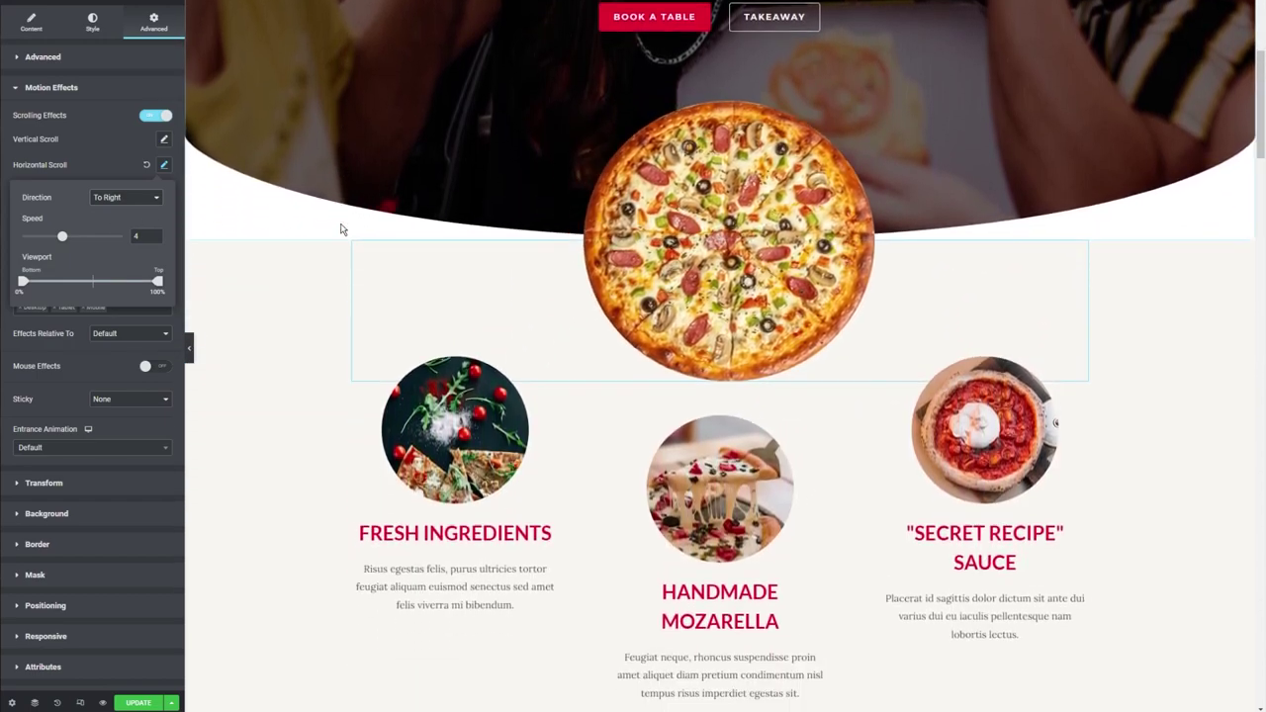
scroll(344, 230, up, 3)
scroll(340, 227, down, 2)
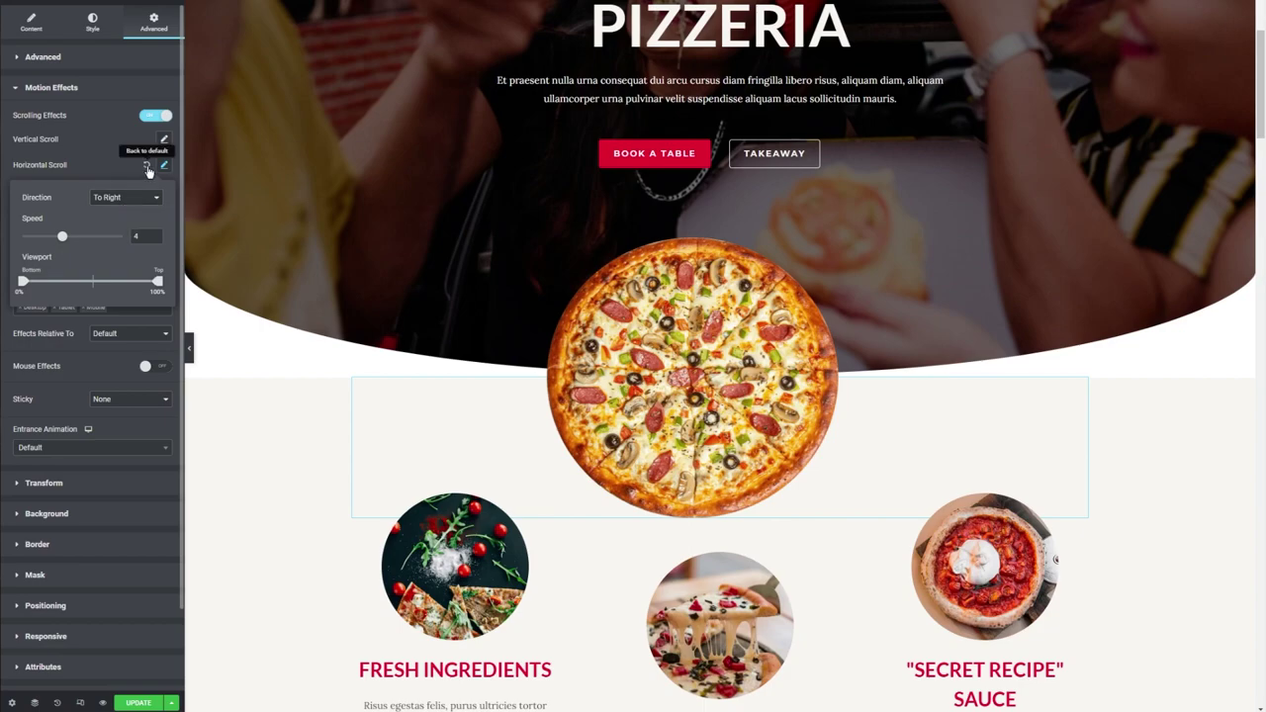
click(146, 165)
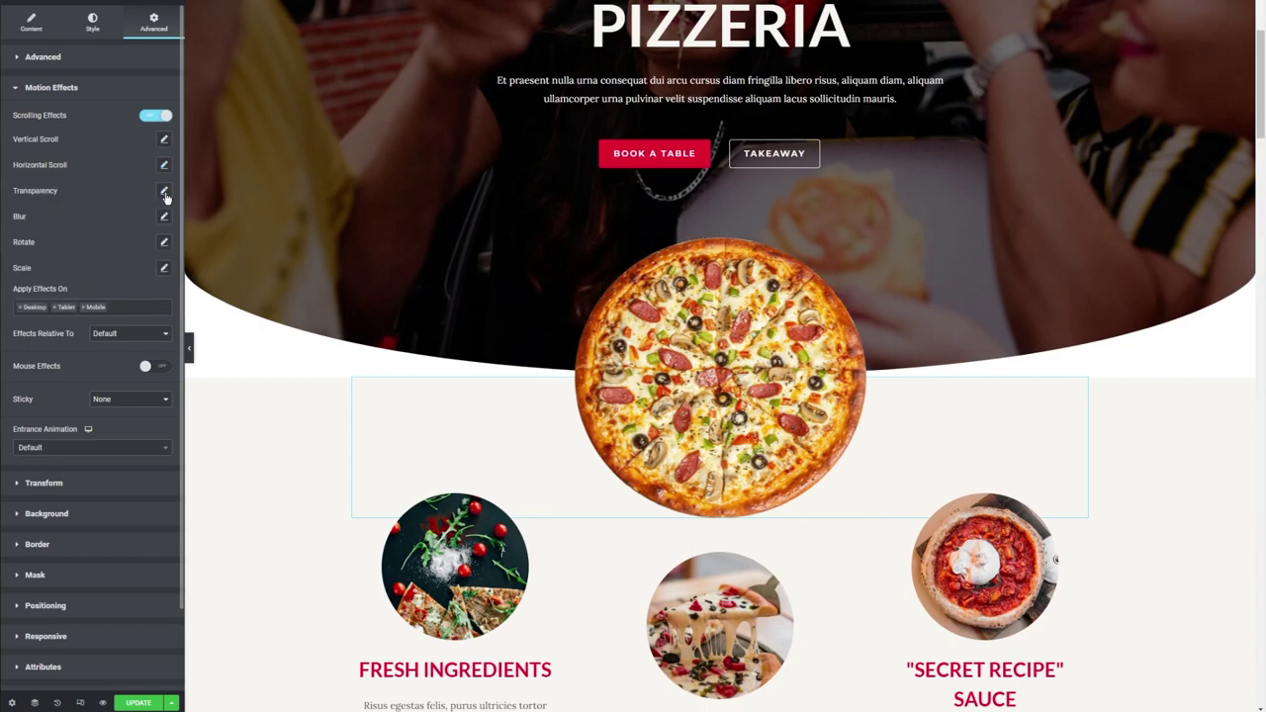
Try the Transparency effect on the pizza image with Fade In at level 10 and preview it up and down the page.
click(165, 192)
scroll(317, 208, up, 3)
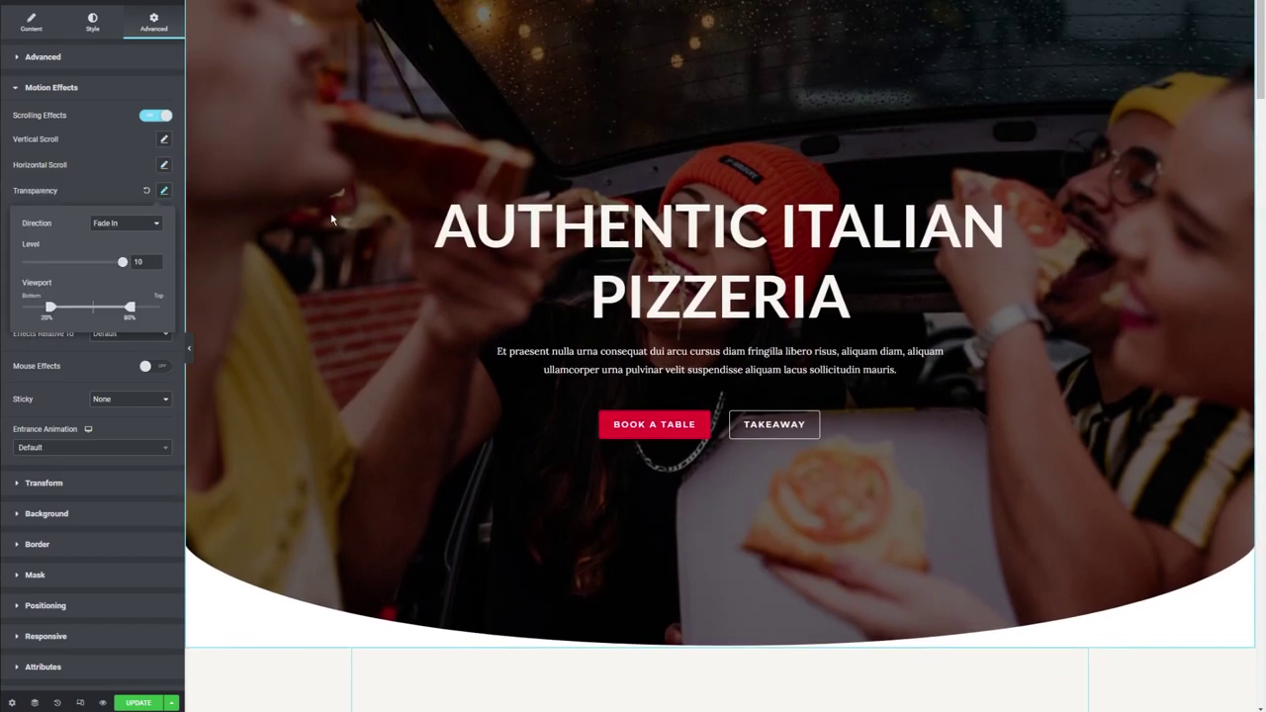
scroll(332, 219, down, 6)
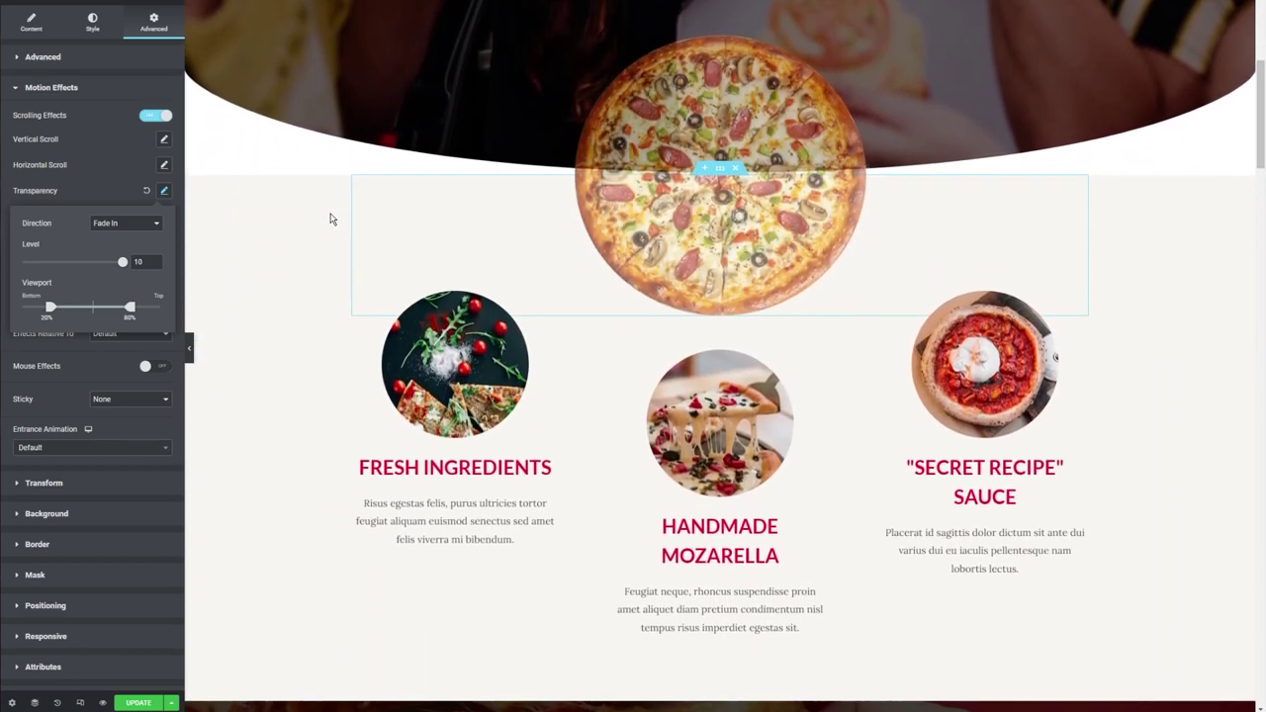
scroll(331, 218, up, 5)
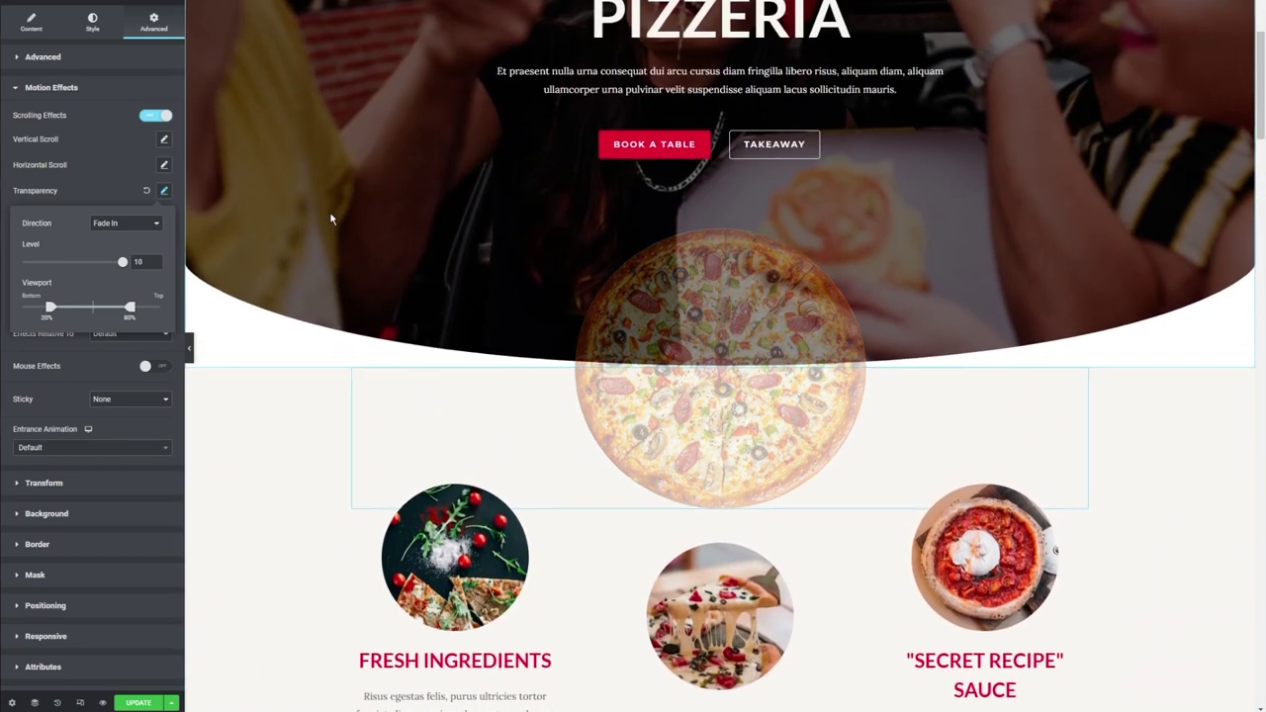
scroll(331, 218, up, 1)
scroll(331, 218, down, 6)
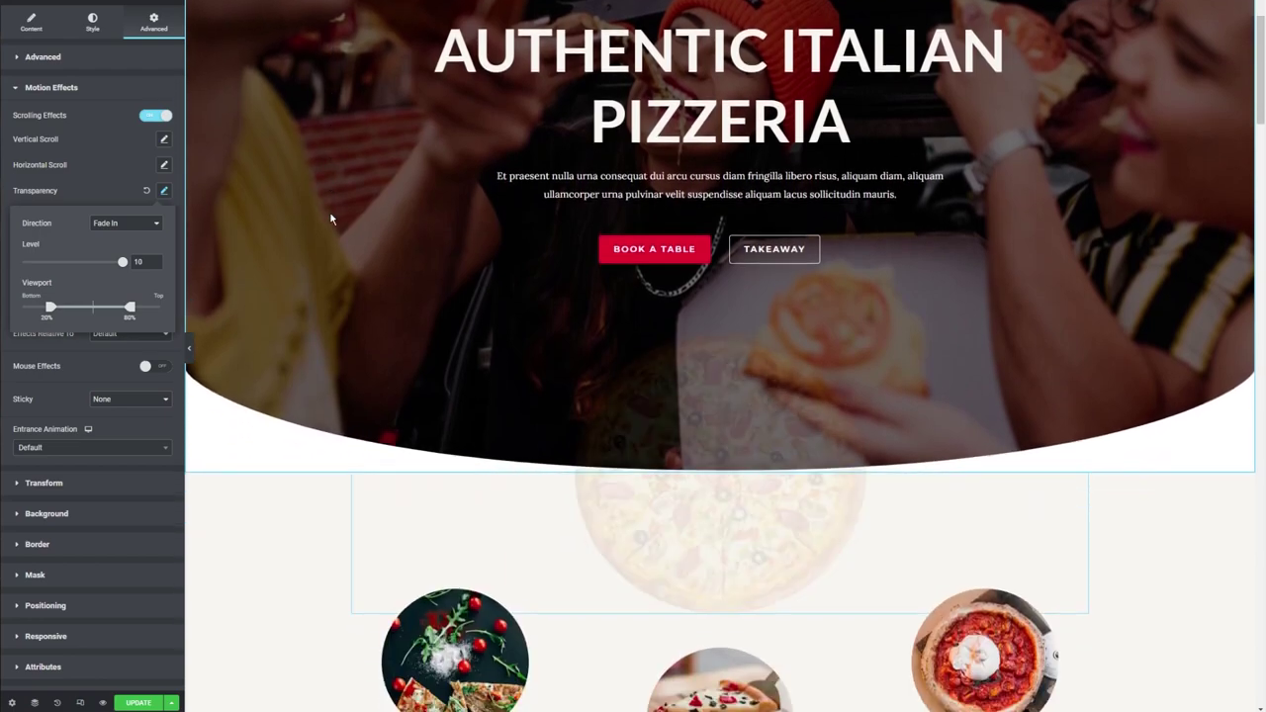
scroll(331, 218, up, 6)
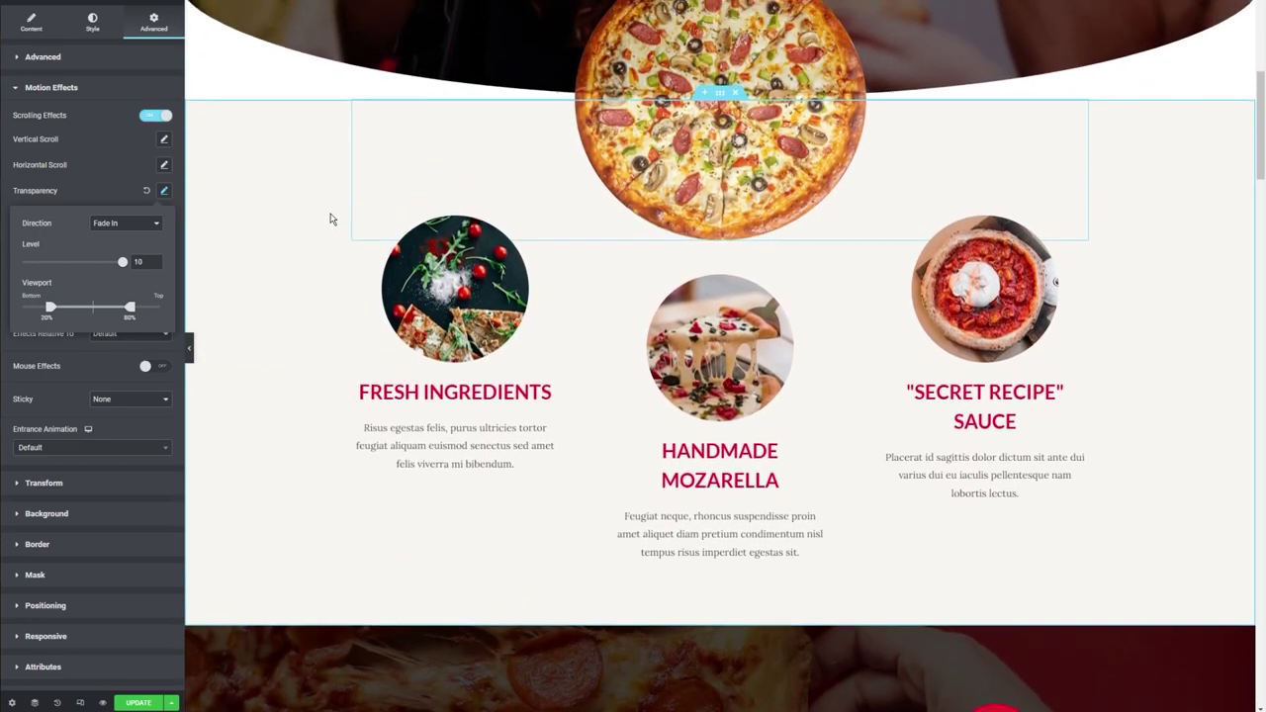
scroll(331, 218, down, 2)
scroll(331, 218, down, 3)
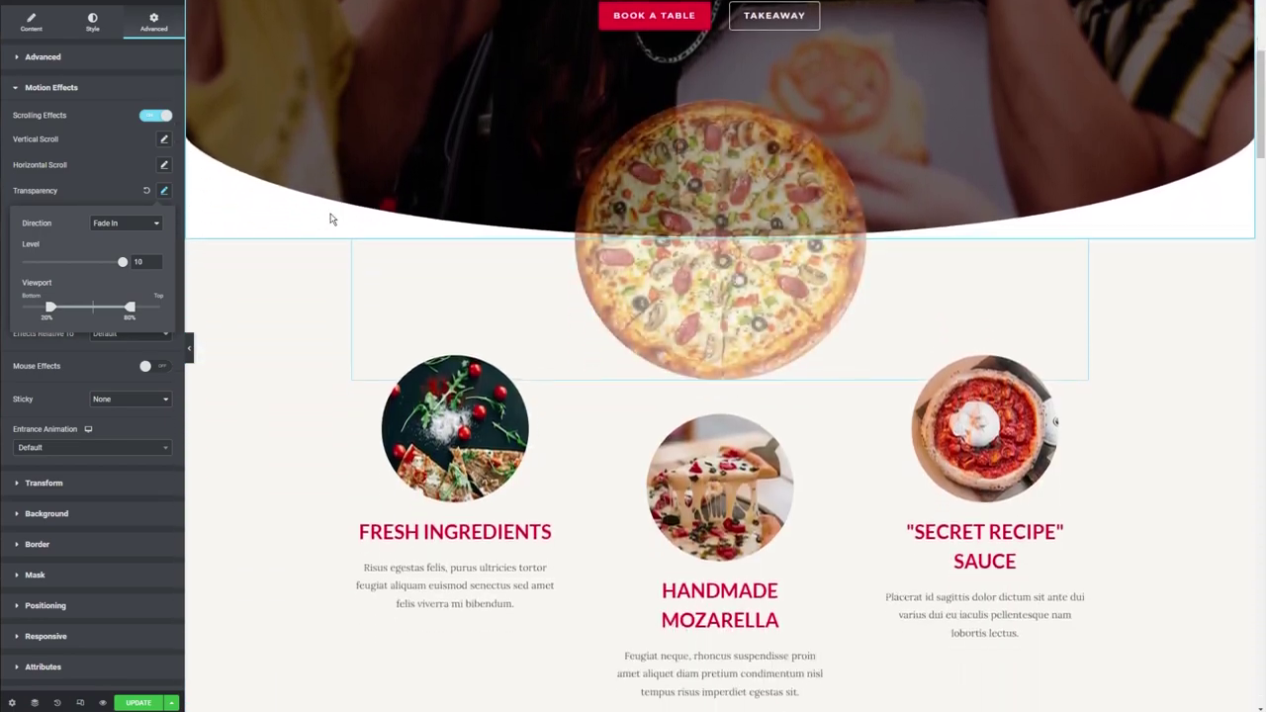
scroll(331, 219, up, 5)
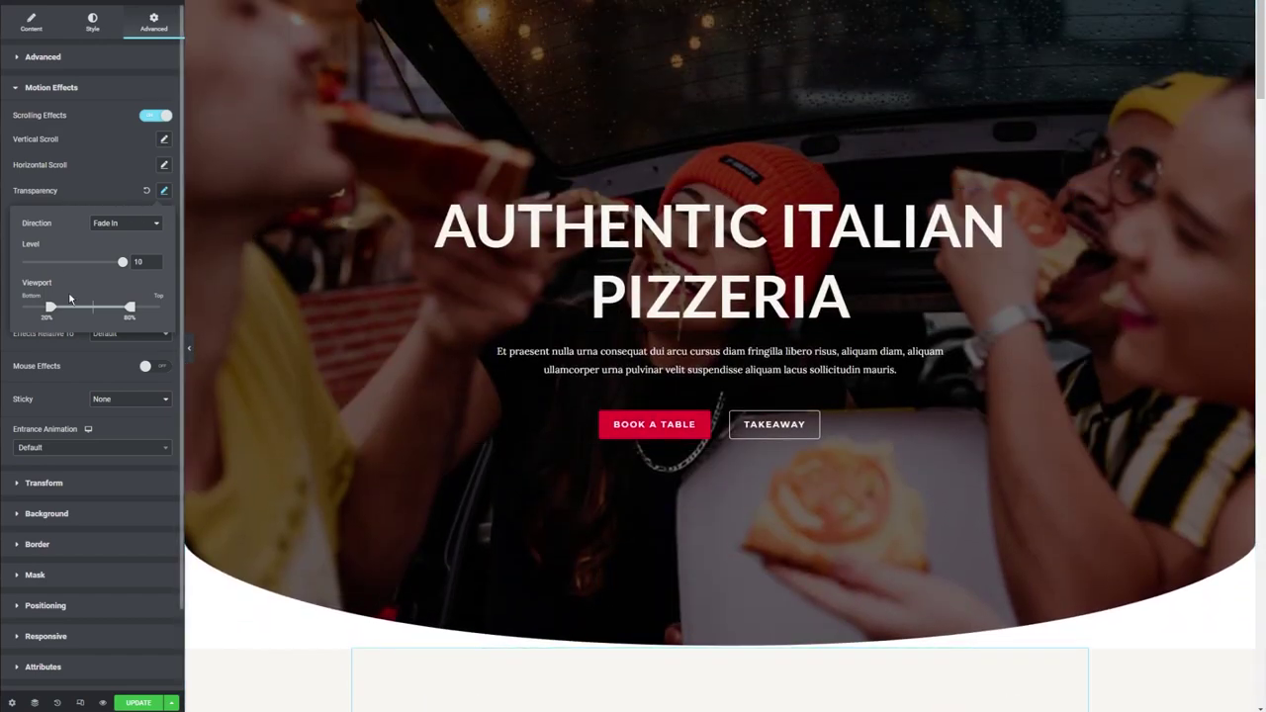
Try a Transparency level of 5.6 for the pizza image's Fade In and preview the fade.
drag(115, 264, 67, 264)
scroll(369, 269, down, 3)
scroll(369, 269, up, 3)
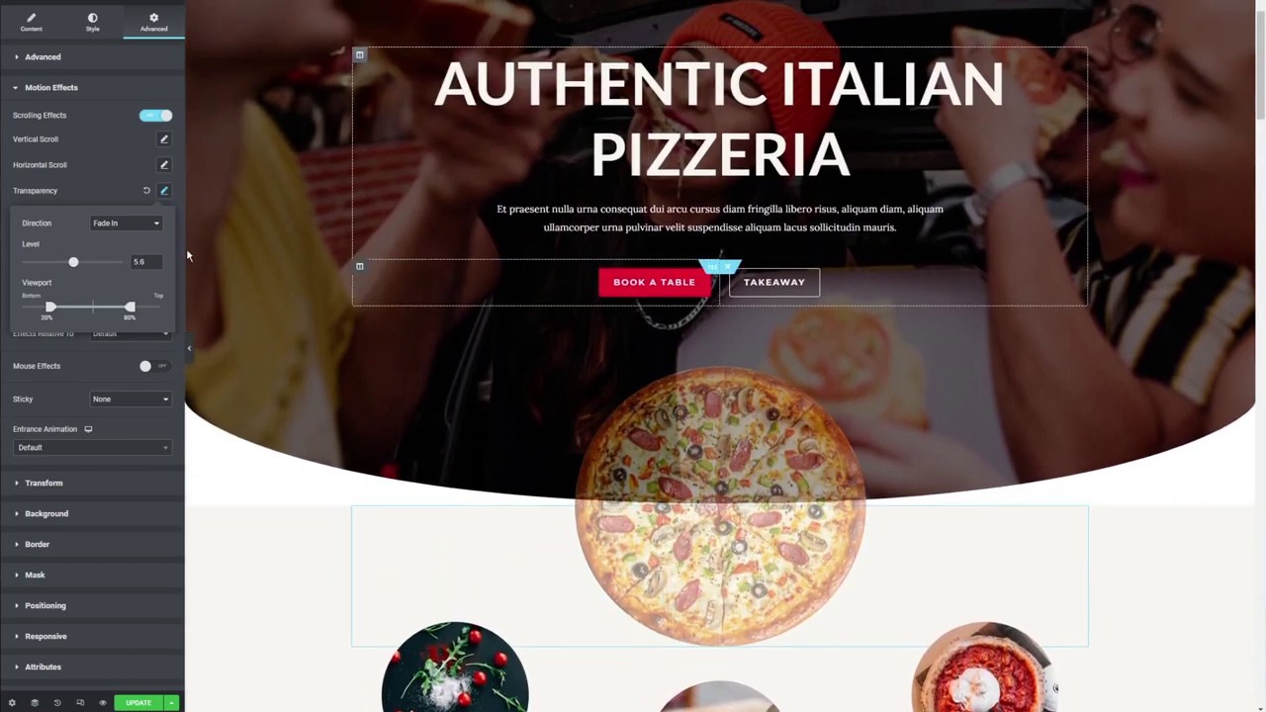
Try the Fade Out In direction for the pizza image's Transparency effect and preview it through the page.
click(126, 223)
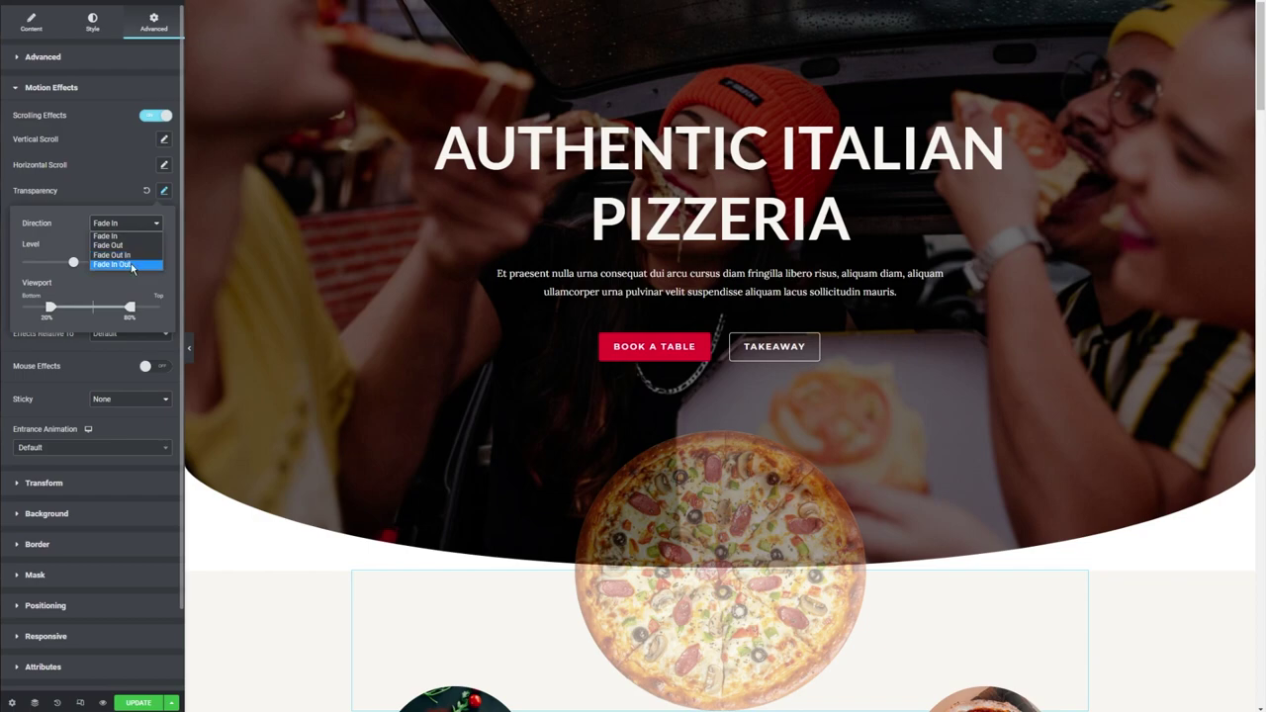
click(127, 255)
scroll(357, 284, down, 5)
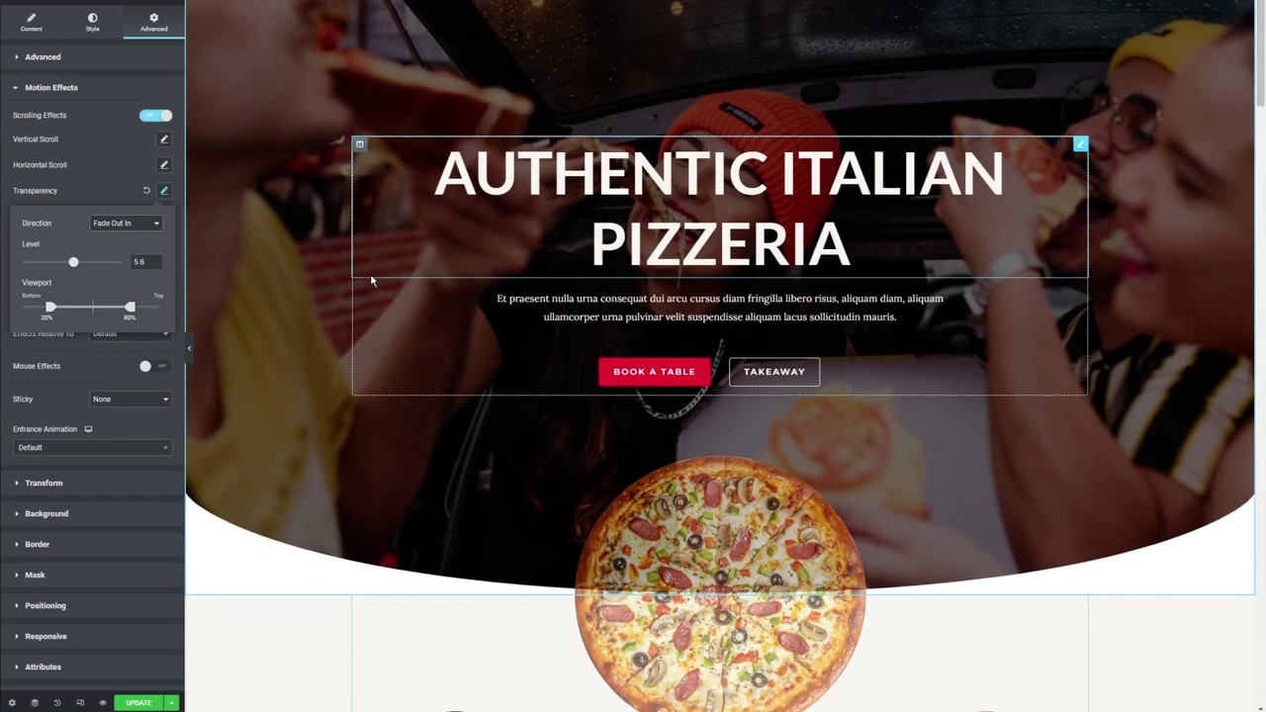
scroll(354, 283, down, 3)
scroll(342, 286, up, 8)
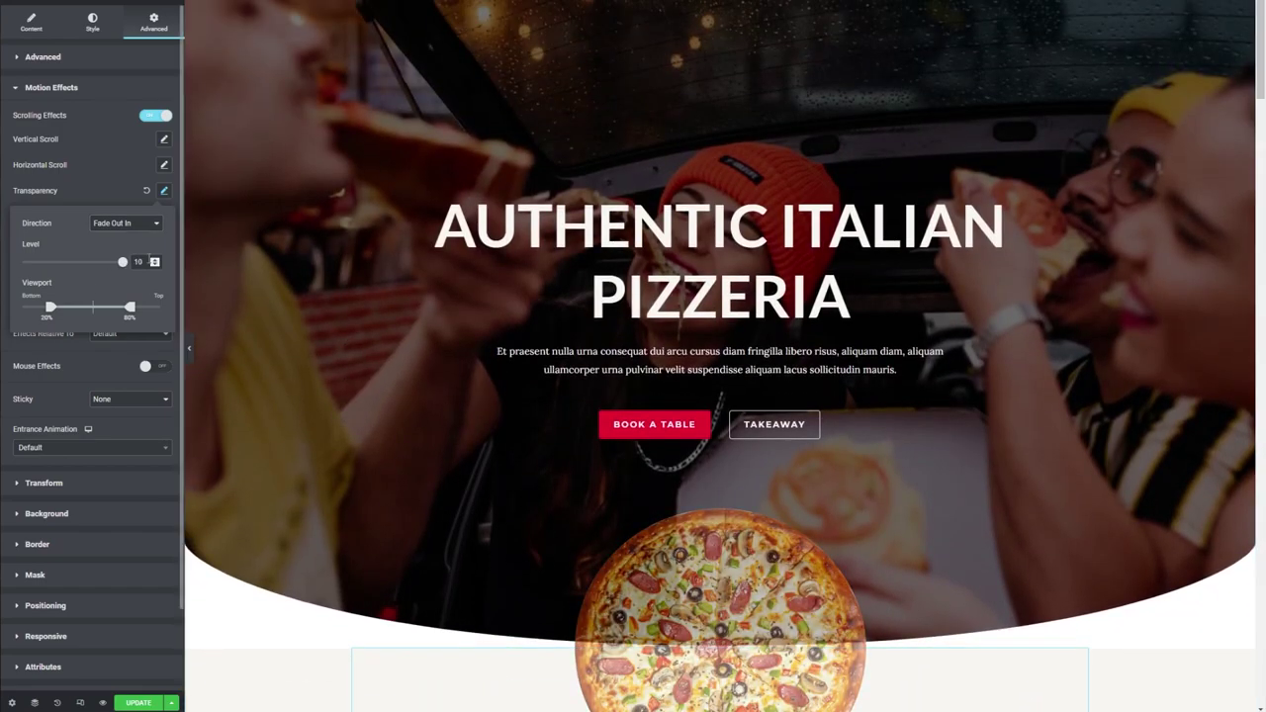
Try Fade Out In at Transparency level 10 on the pizza image, preview it, and reset the effect to default.
drag(75, 265, 123, 263)
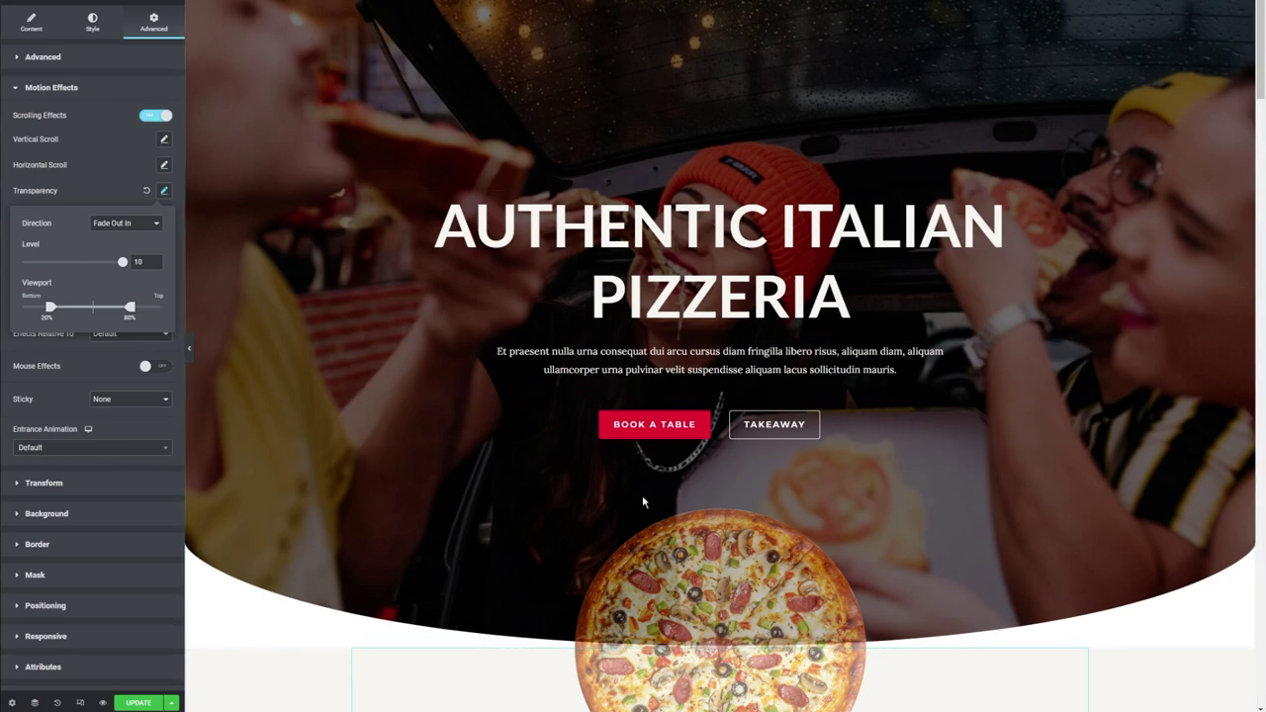
scroll(875, 495, down, 2)
scroll(874, 504, down, 5)
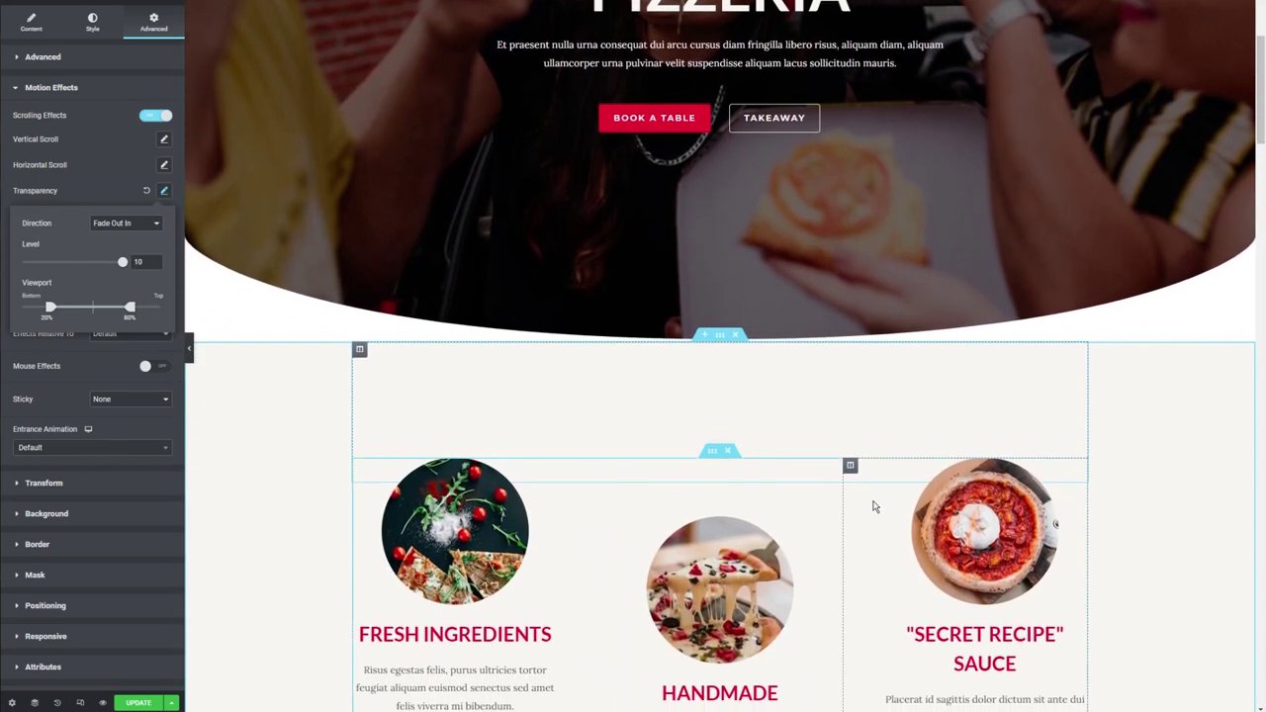
scroll(869, 507, down, 2)
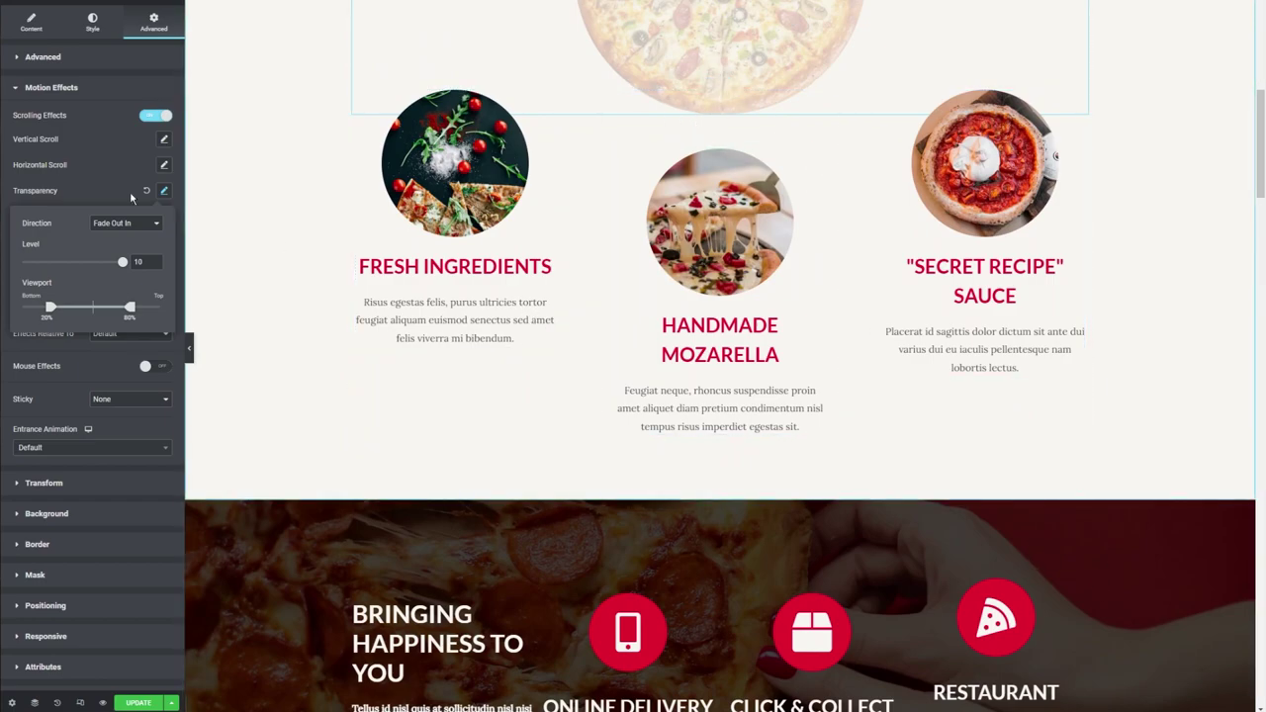
scroll(421, 298, up, 4)
scroll(425, 299, up, 2)
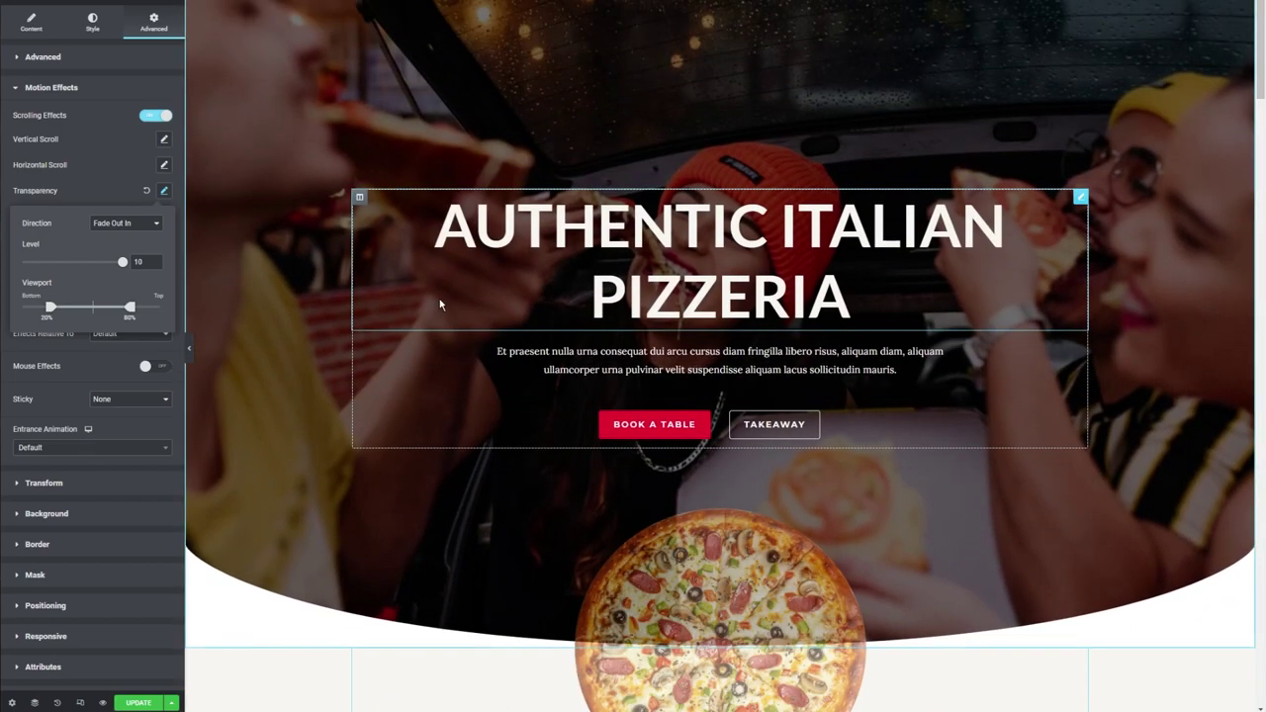
click(147, 191)
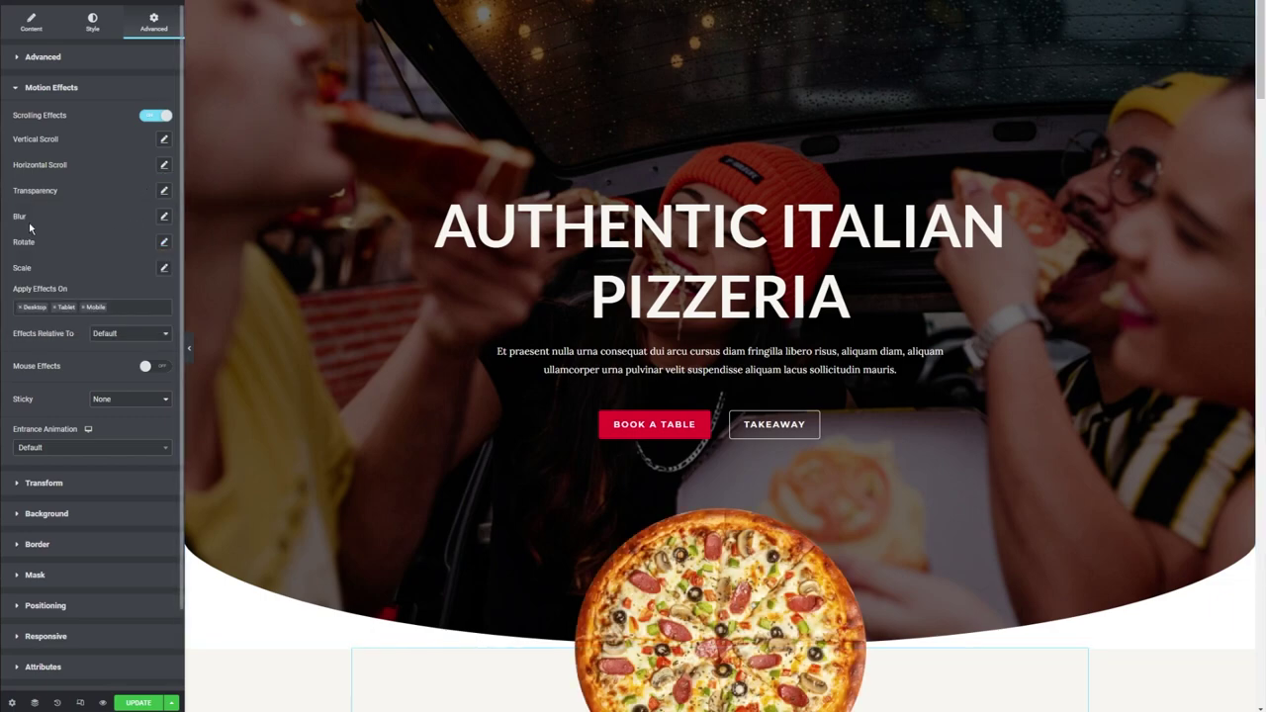
Try the Blur effect on the pizza image with the viewport's top limit at 56%, preview it, and reset the effect to default.
click(165, 216)
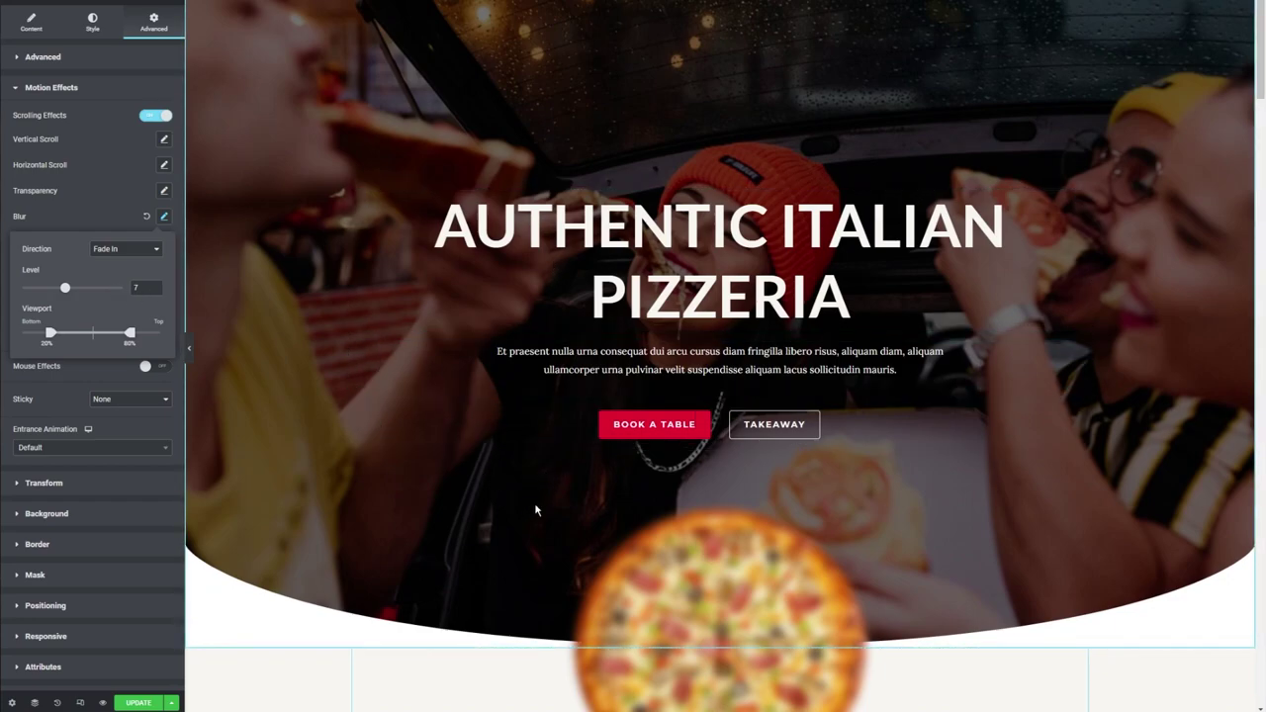
scroll(535, 510, down, 5)
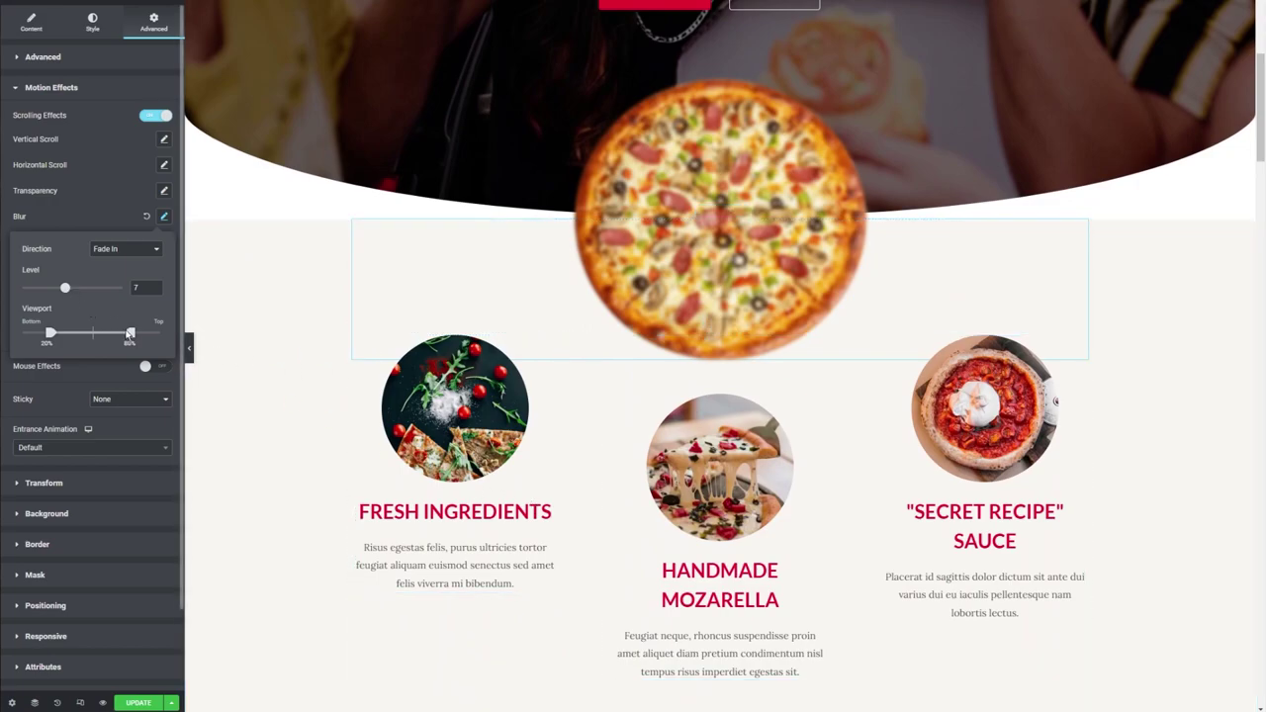
drag(128, 335, 96, 341)
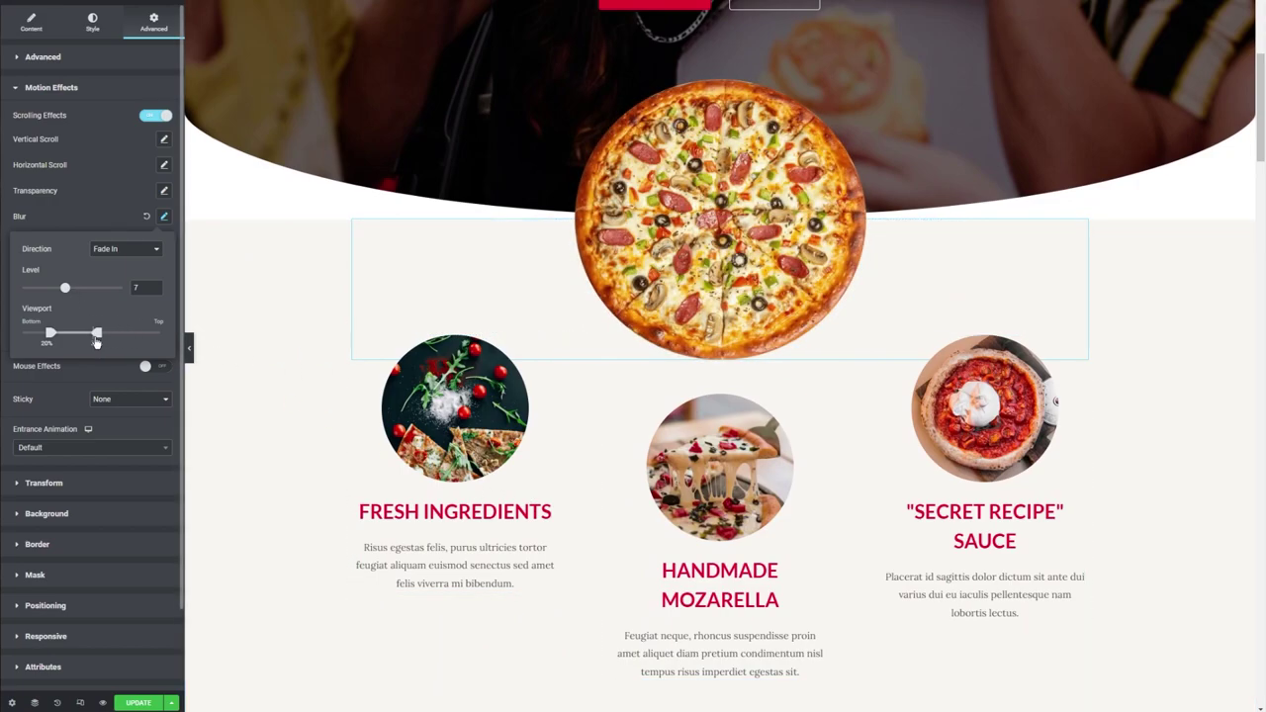
scroll(371, 333, up, 5)
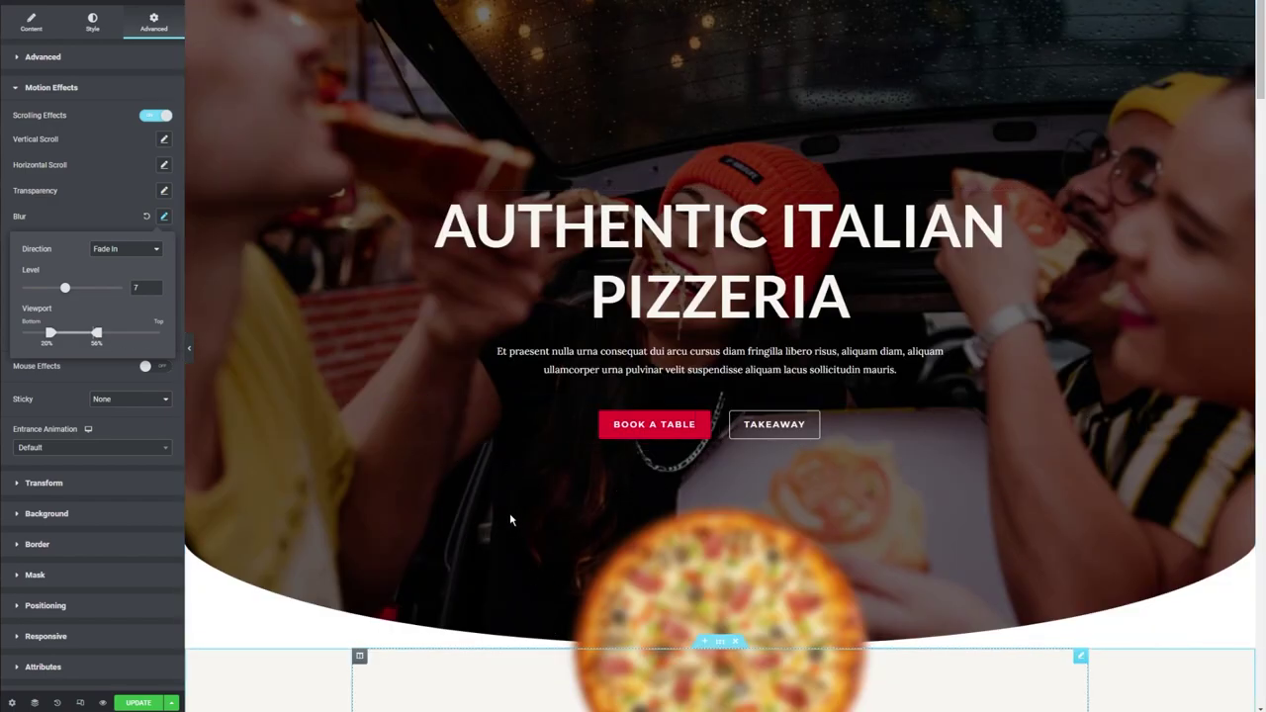
scroll(494, 484, down, 3)
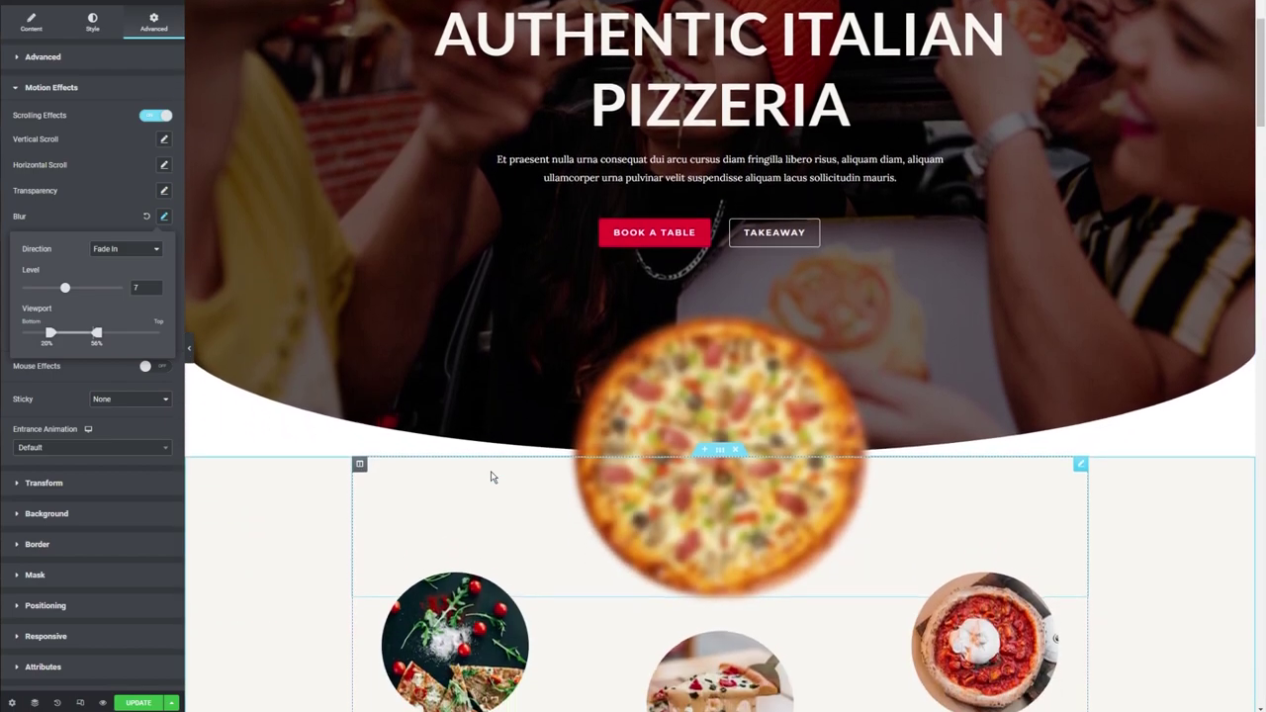
scroll(491, 478, down, 4)
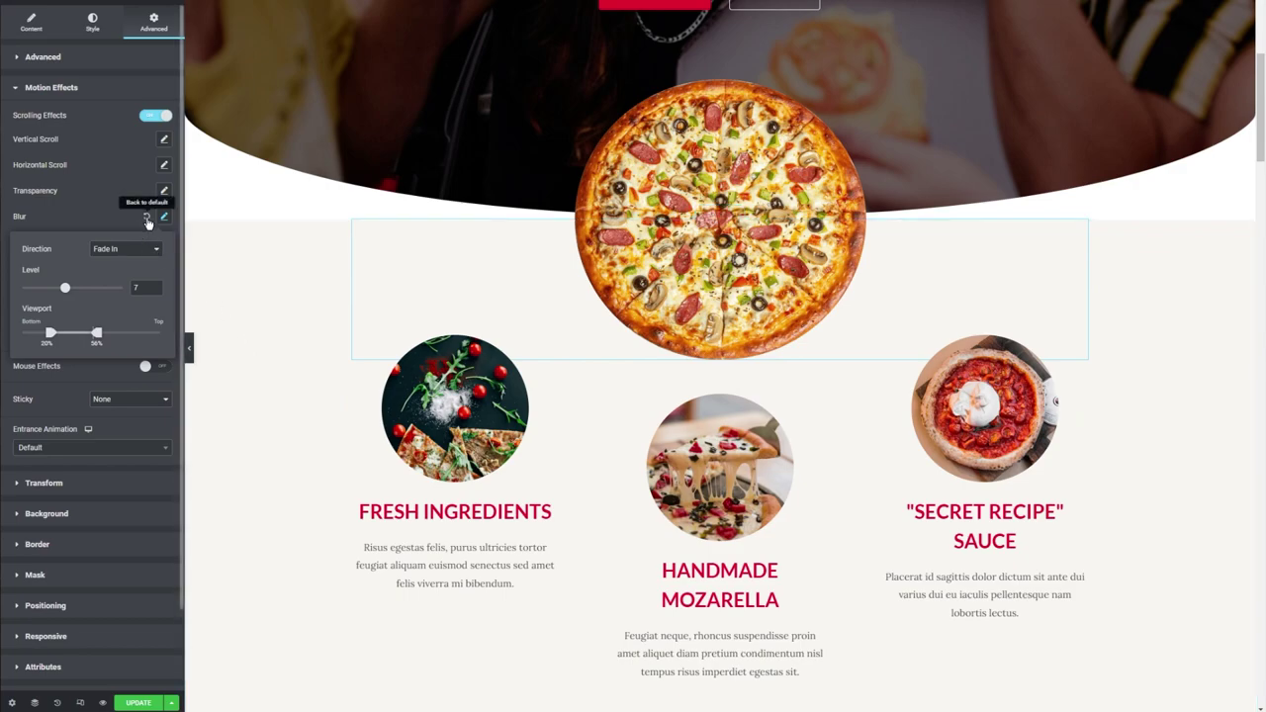
click(146, 218)
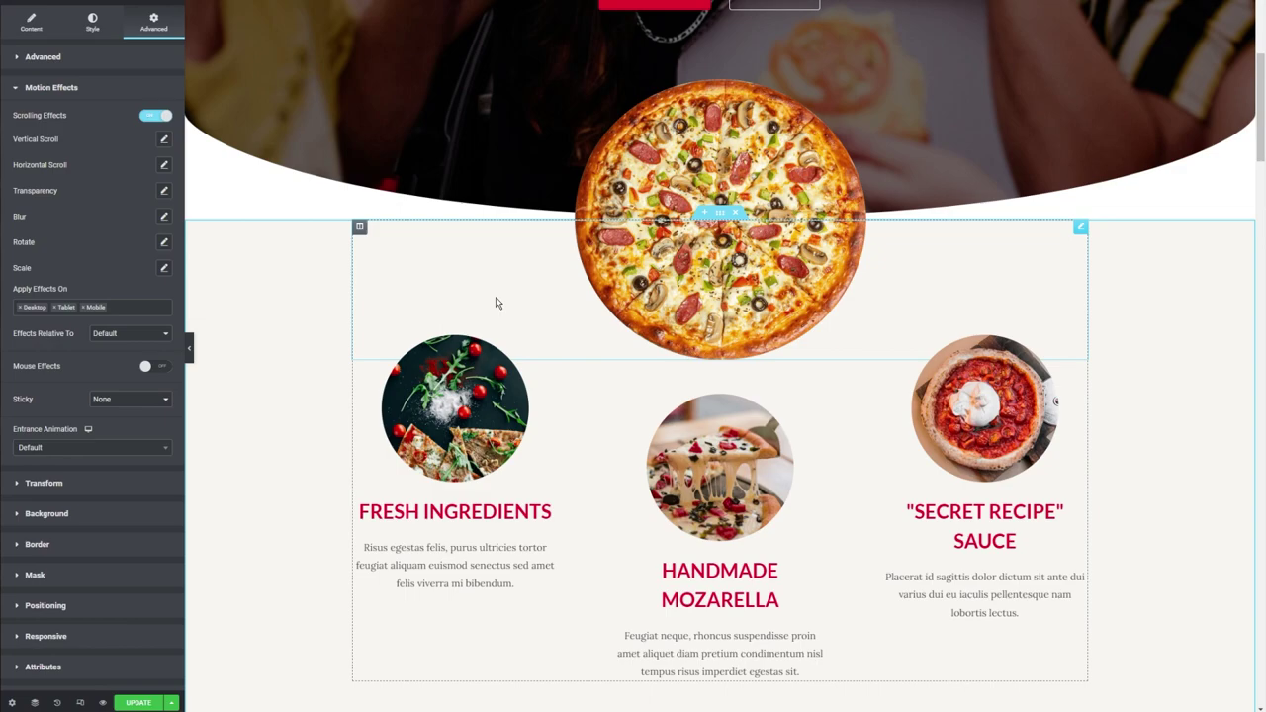
Try the Rotate effect on the pizza image with direction To Left at speed 1 and preview it up and down the page.
click(164, 241)
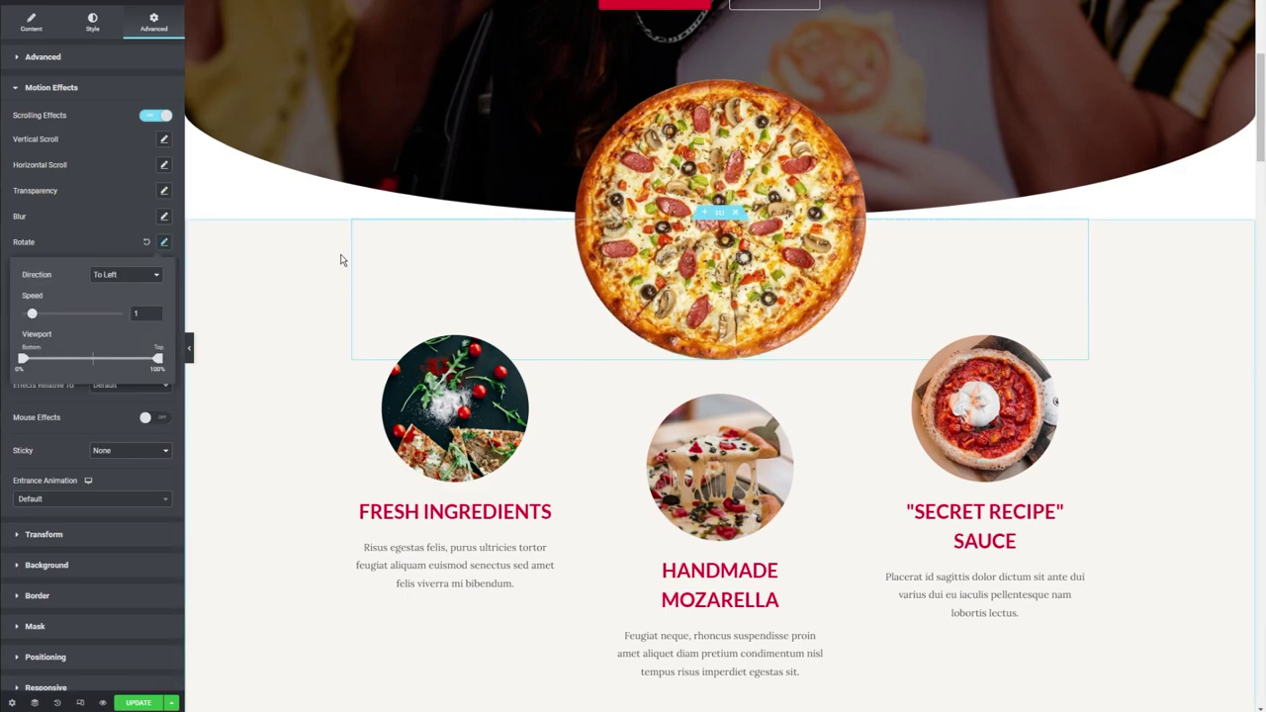
scroll(341, 259, up, 3)
scroll(341, 260, down, 4)
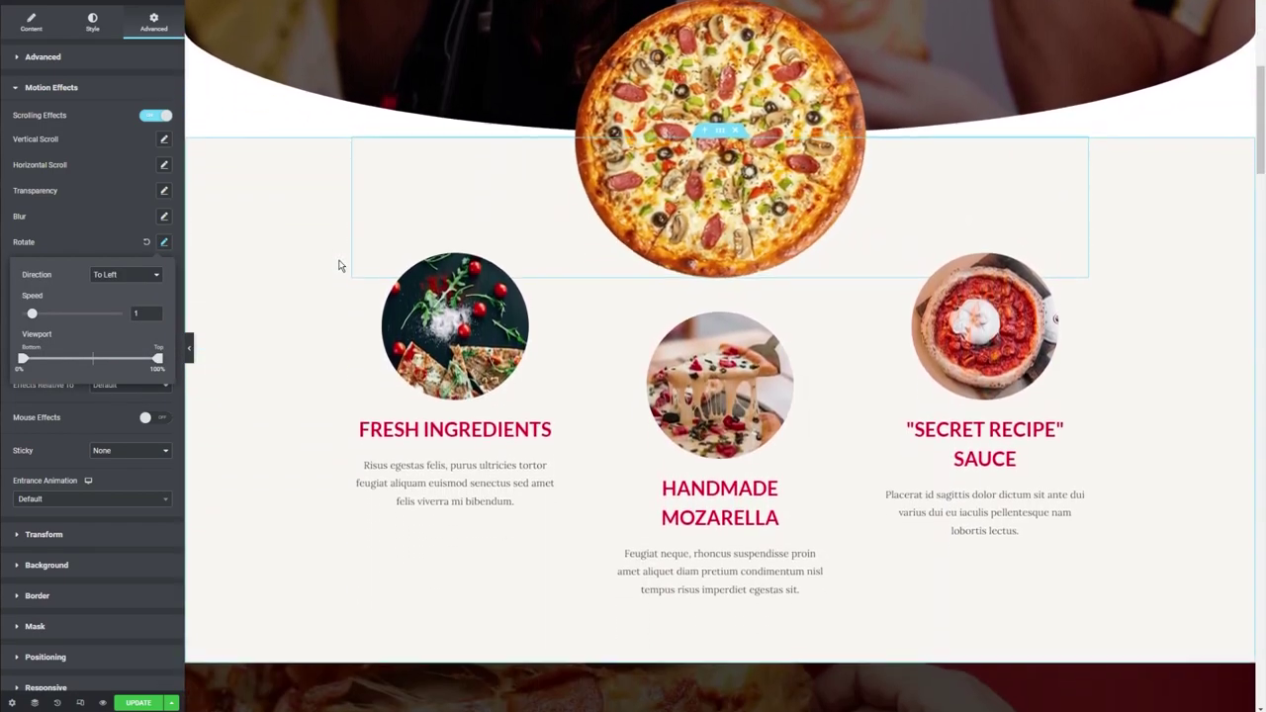
scroll(338, 265, down, 2)
scroll(338, 265, up, 5)
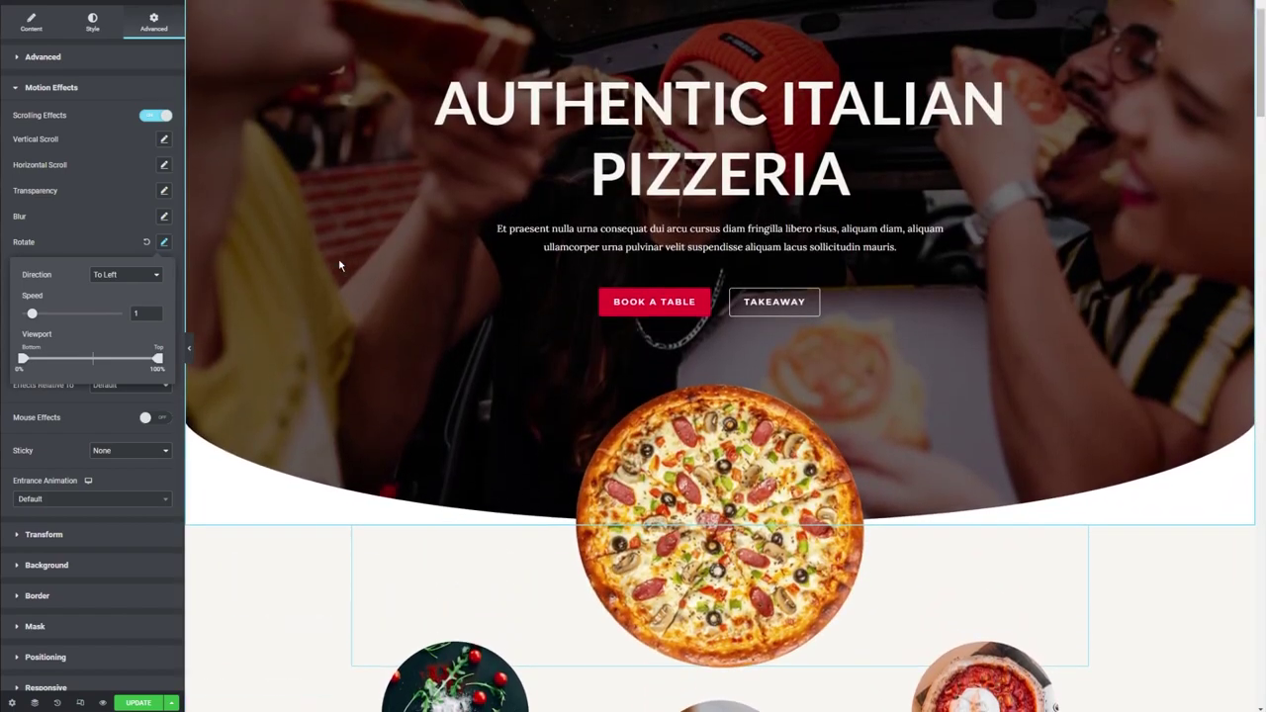
scroll(338, 263, down, 3)
scroll(191, 289, up, 2)
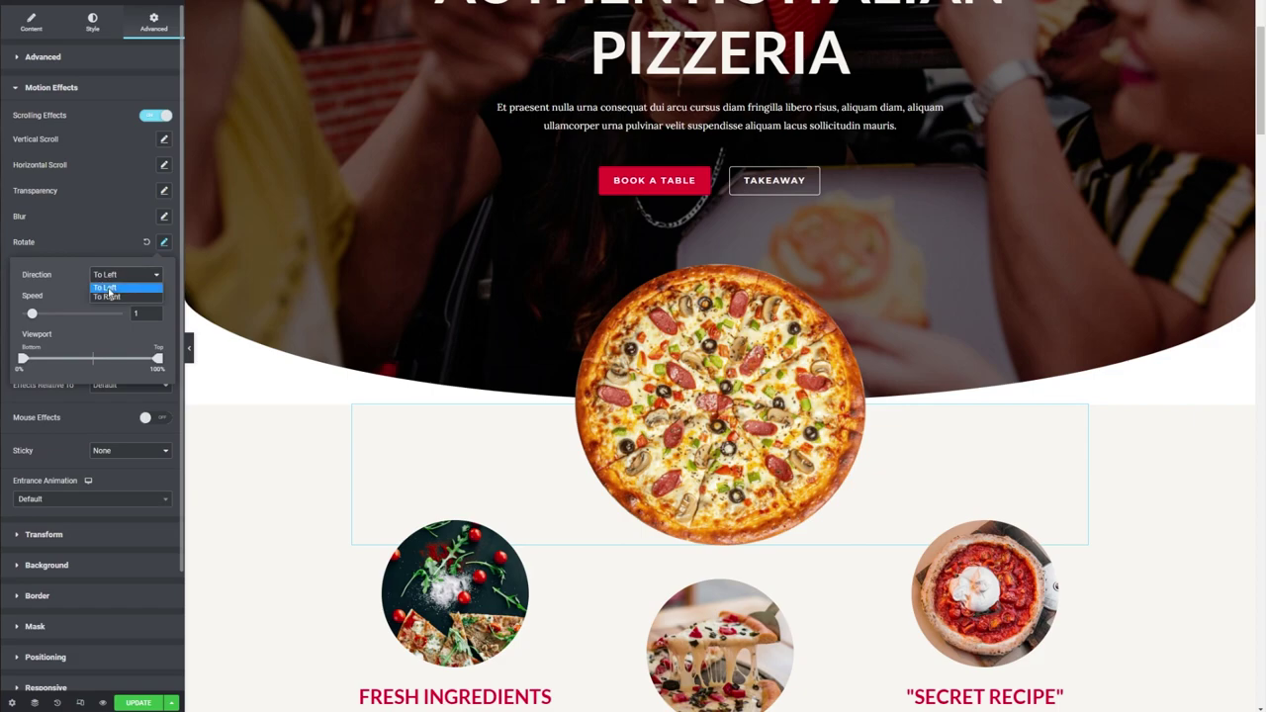
Try the To Right direction for the pizza image's Rotate effect and preview the rotation.
click(107, 296)
scroll(361, 302, down, 2)
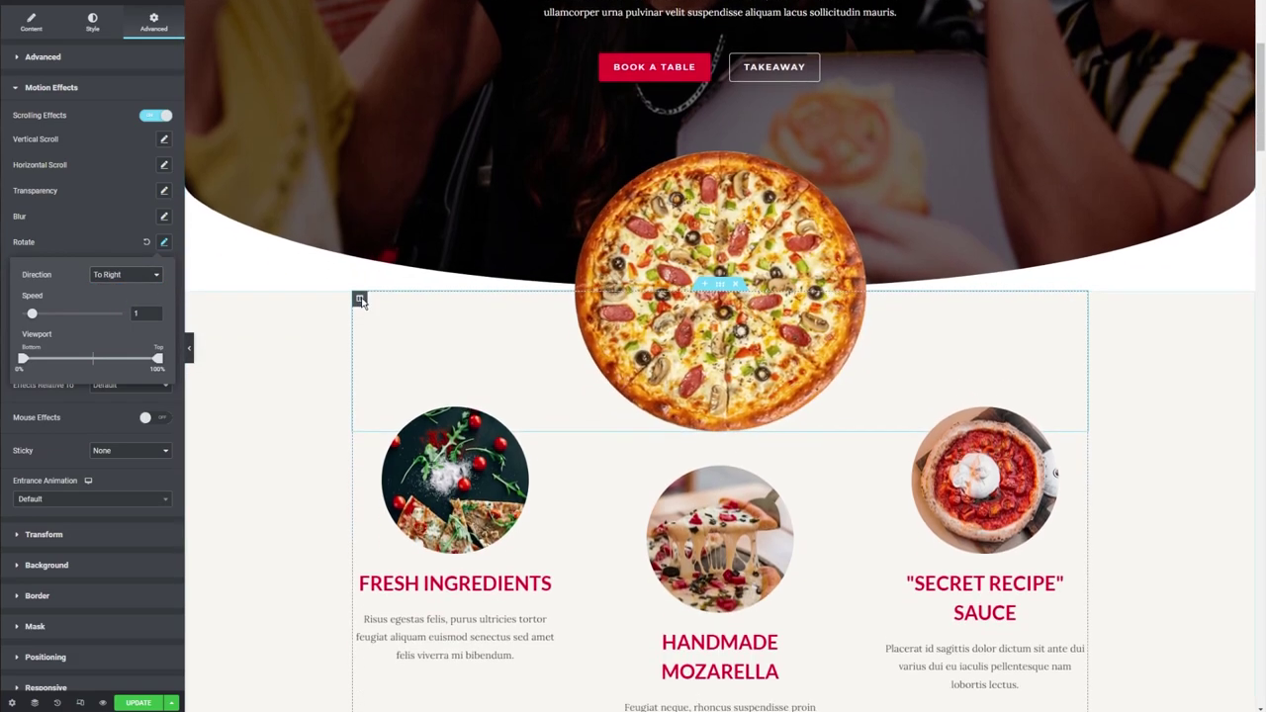
scroll(360, 301, down, 2)
scroll(360, 296, up, 3)
Try a Rotate speed of 8 on the pizza image and preview the faster rotation through the page.
scroll(360, 297, down, 2)
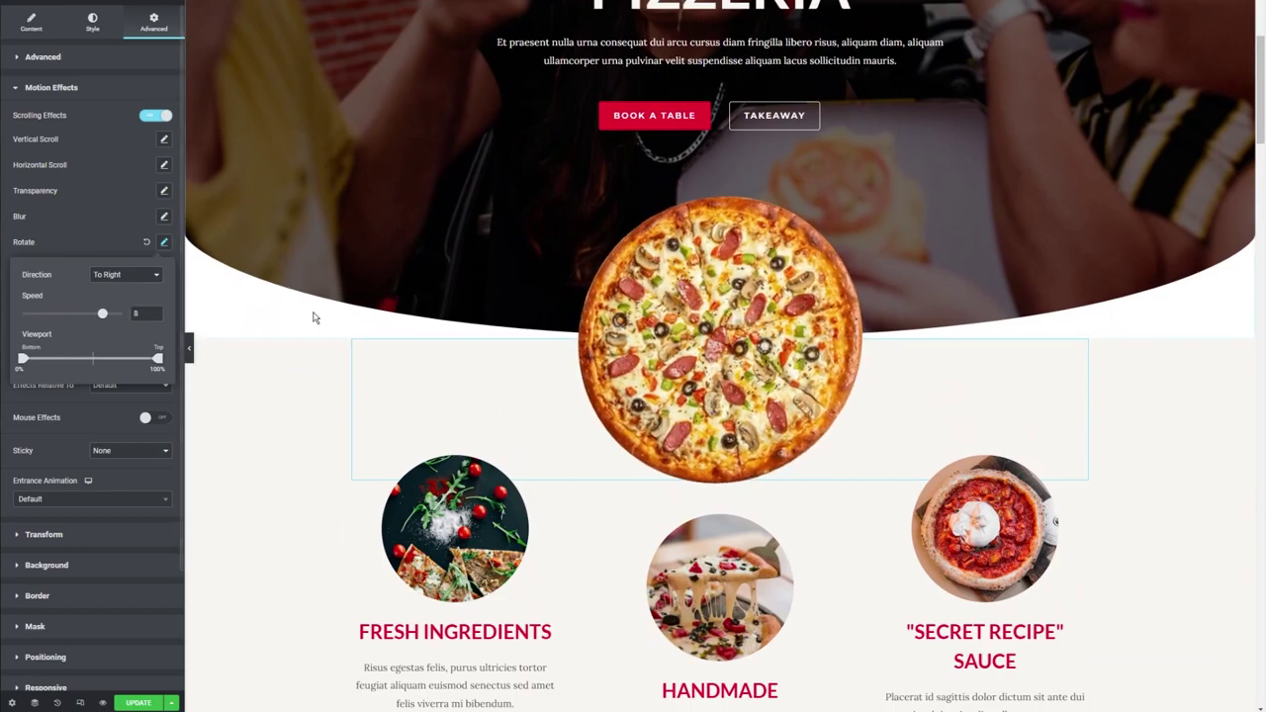
scroll(313, 318, up, 3)
scroll(314, 312, down, 4)
scroll(313, 318, up, 3)
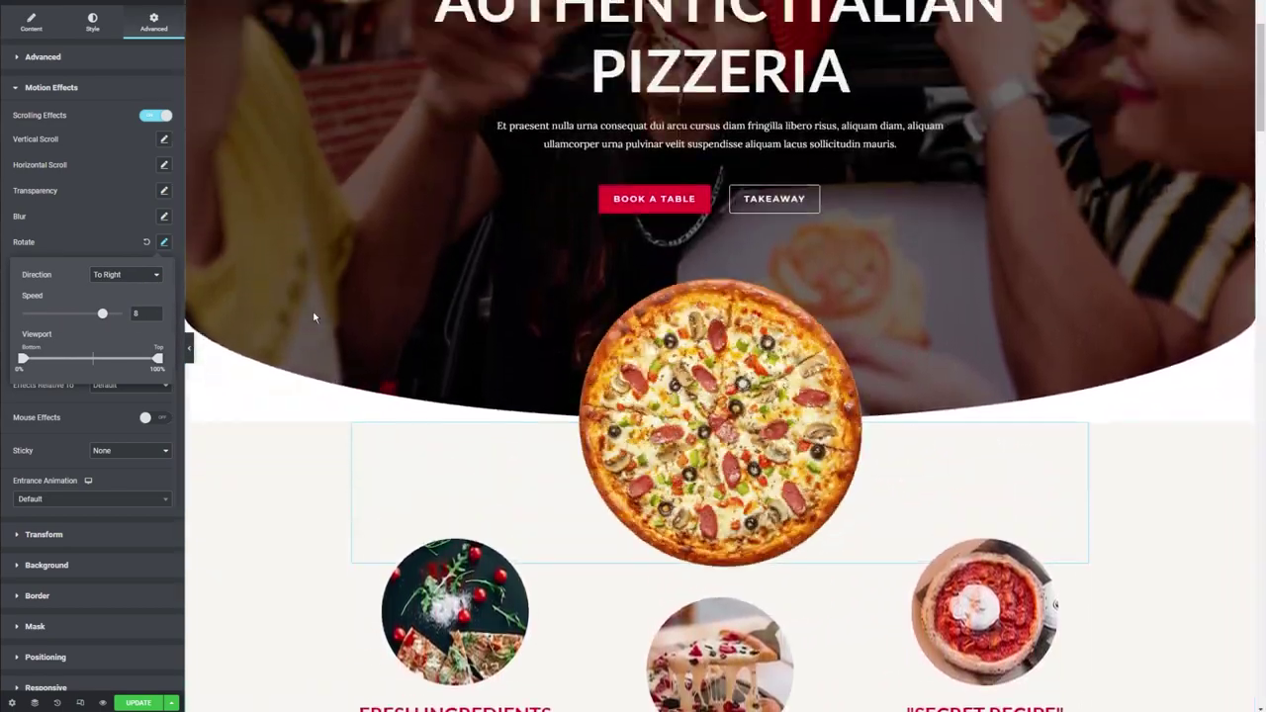
scroll(314, 317, down, 3)
scroll(313, 317, up, 4)
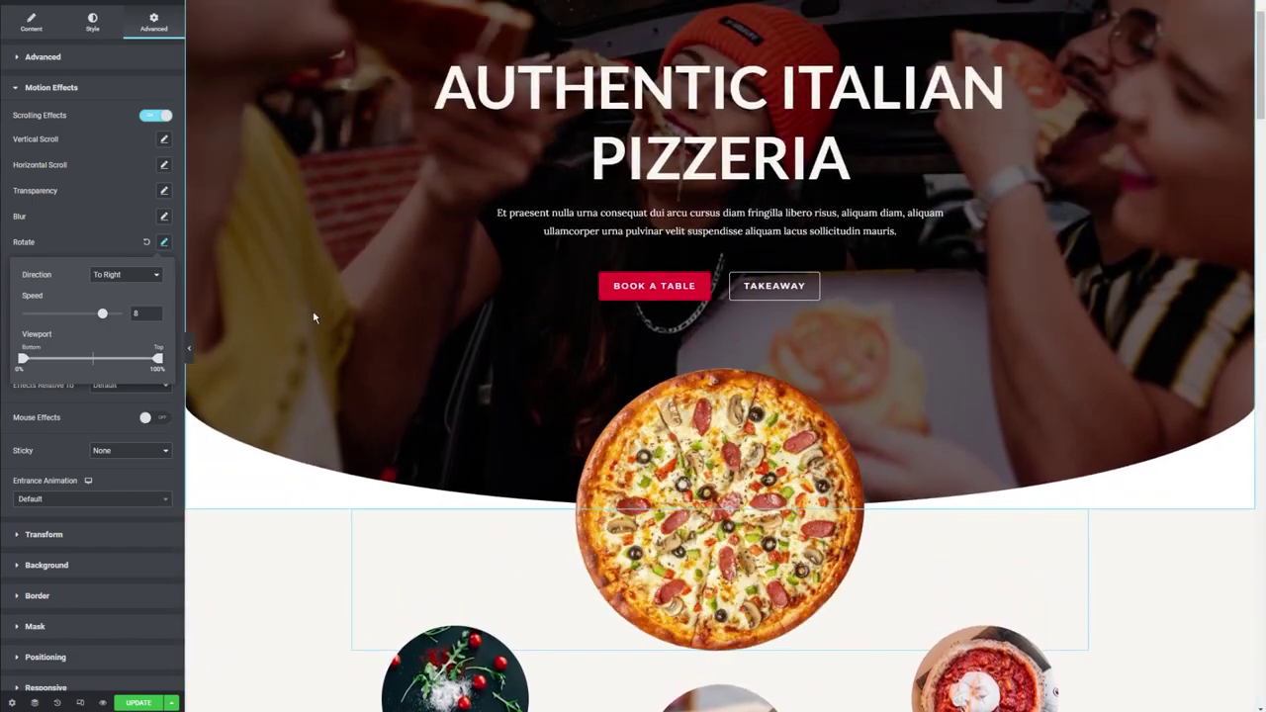
scroll(313, 318, down, 4)
scroll(286, 325, up, 2)
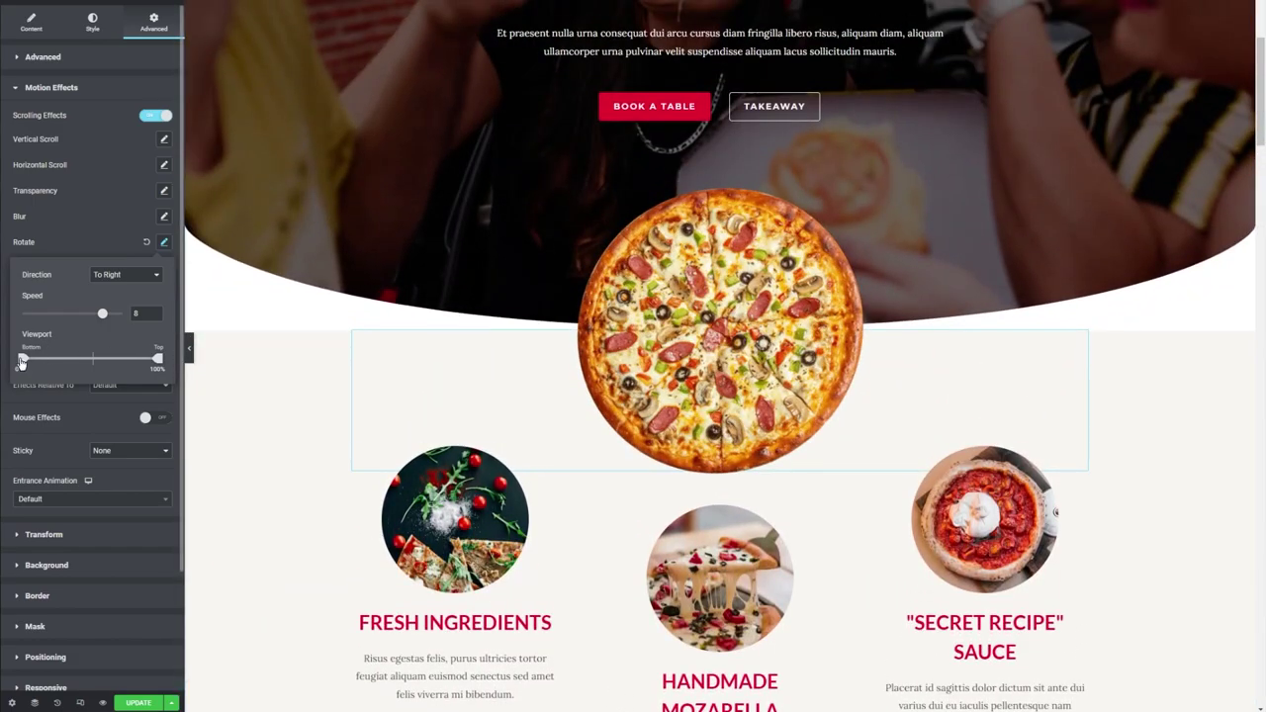
Try a viewport bottom limit of 42% for the pizza image's Rotate effect and preview where the rotation starts.
scroll(318, 357, up, 3)
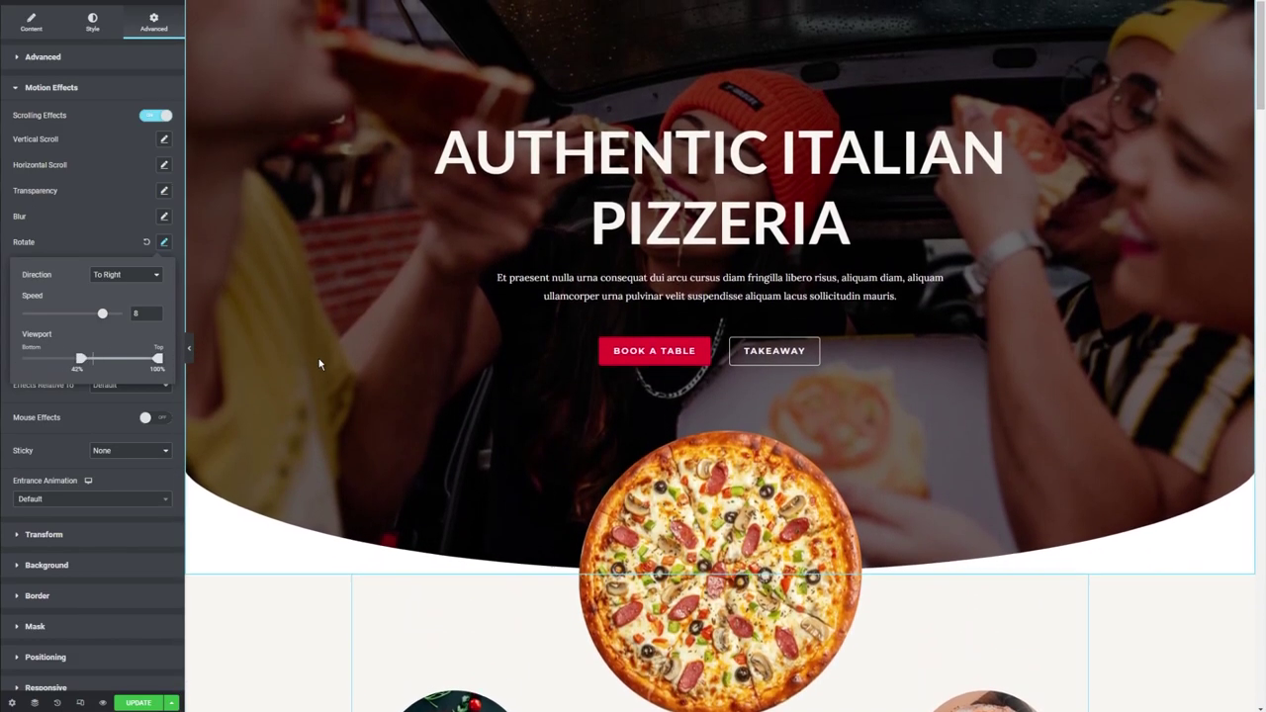
scroll(311, 361, down, 4)
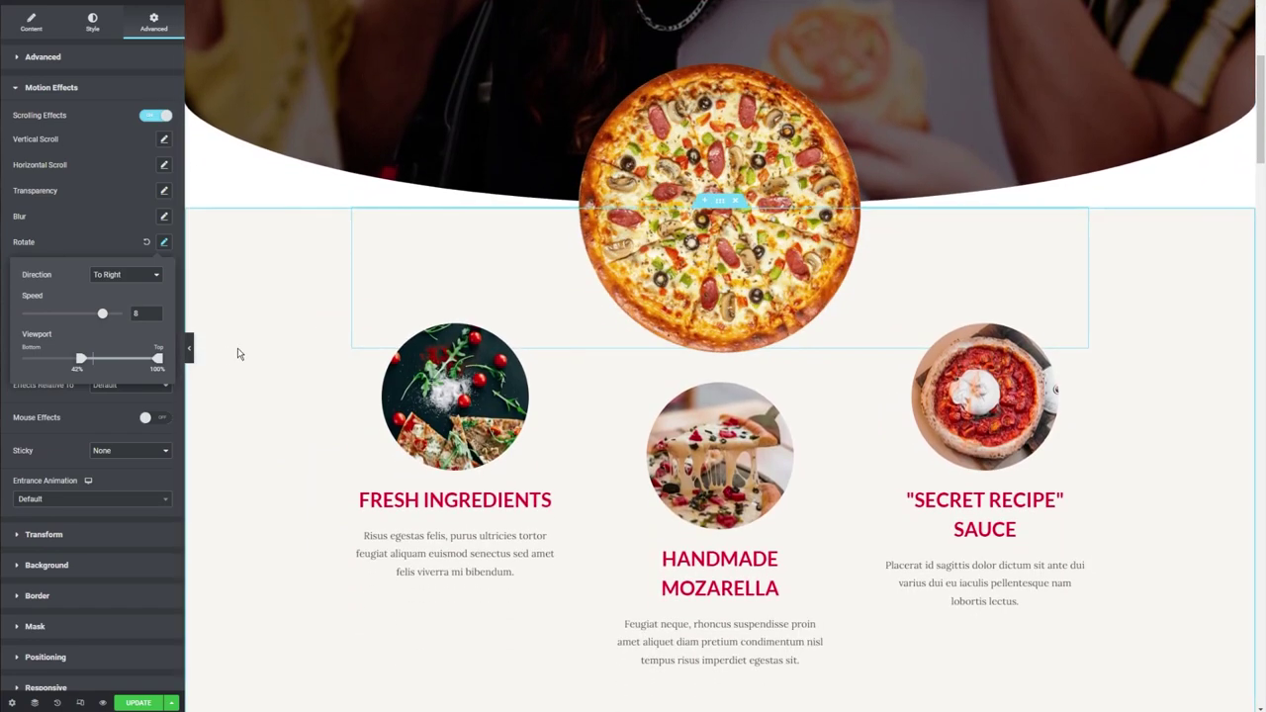
scroll(255, 354, up, 2)
scroll(356, 354, up, 2)
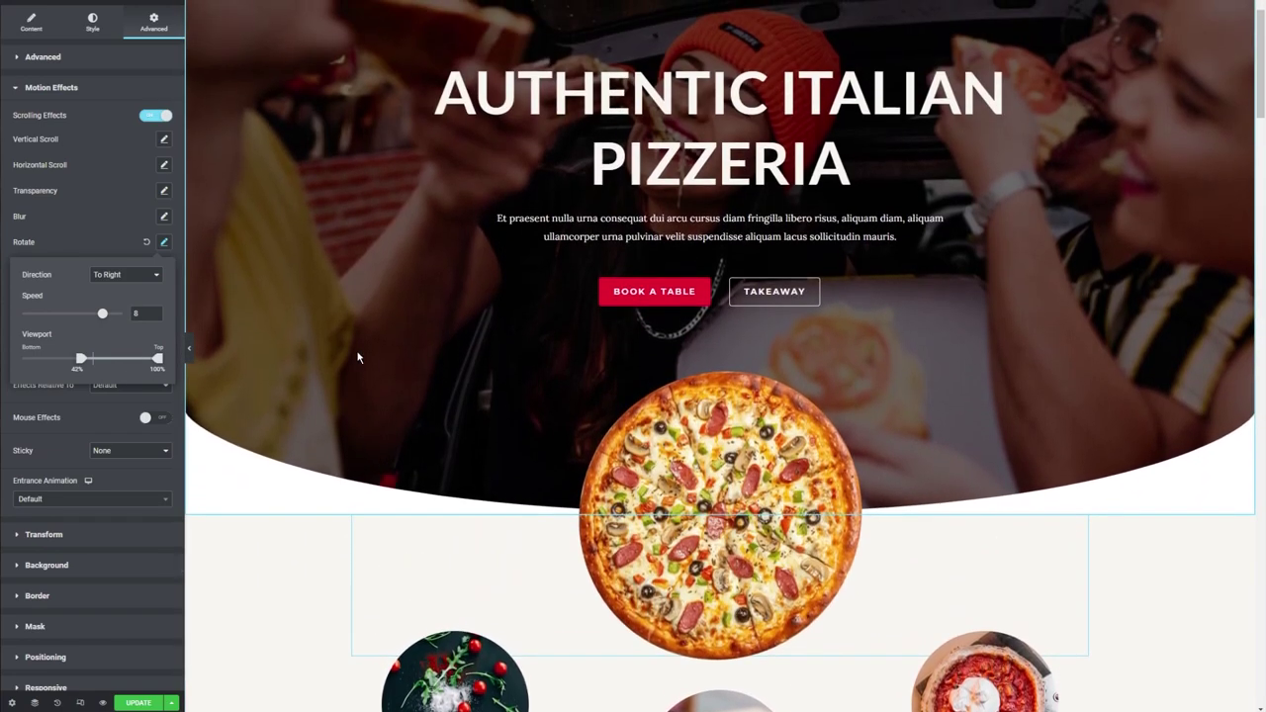
scroll(356, 356, down, 4)
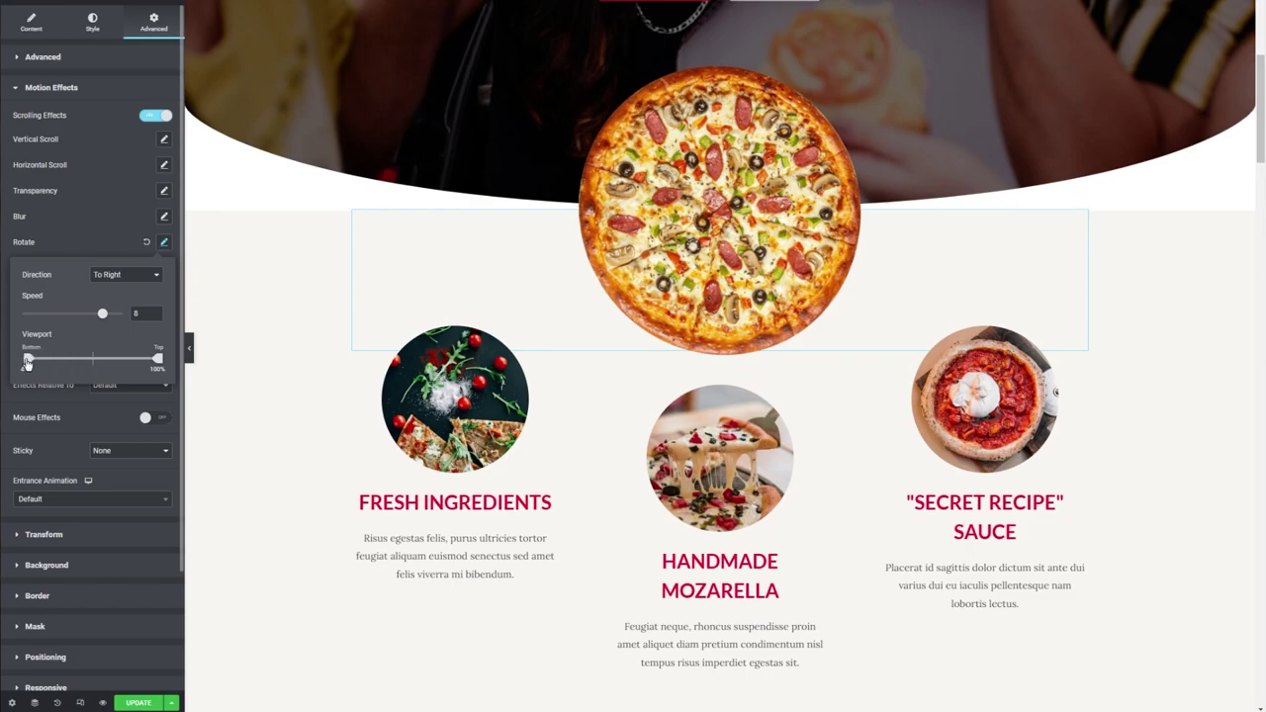
Try a Rotate viewport bottom limit of 1% on the pizza image, preview it, and reset the effect to default.
scroll(310, 345, up, 4)
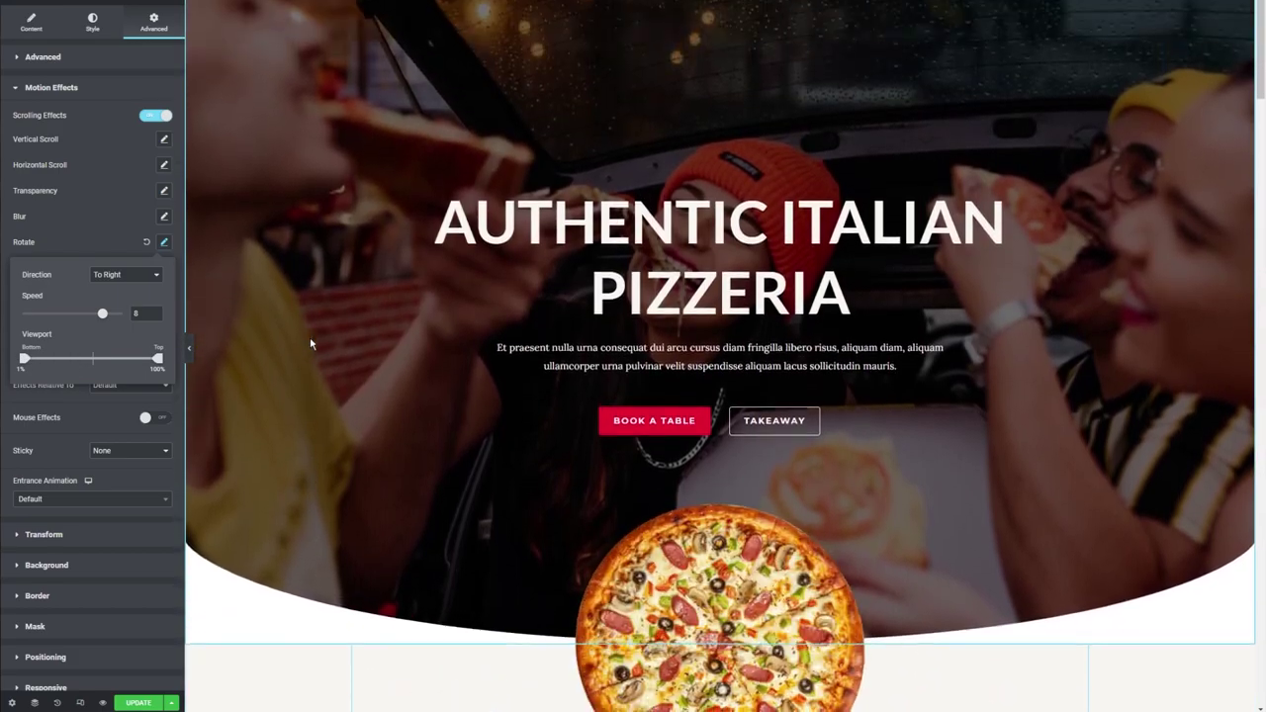
scroll(310, 341, down, 5)
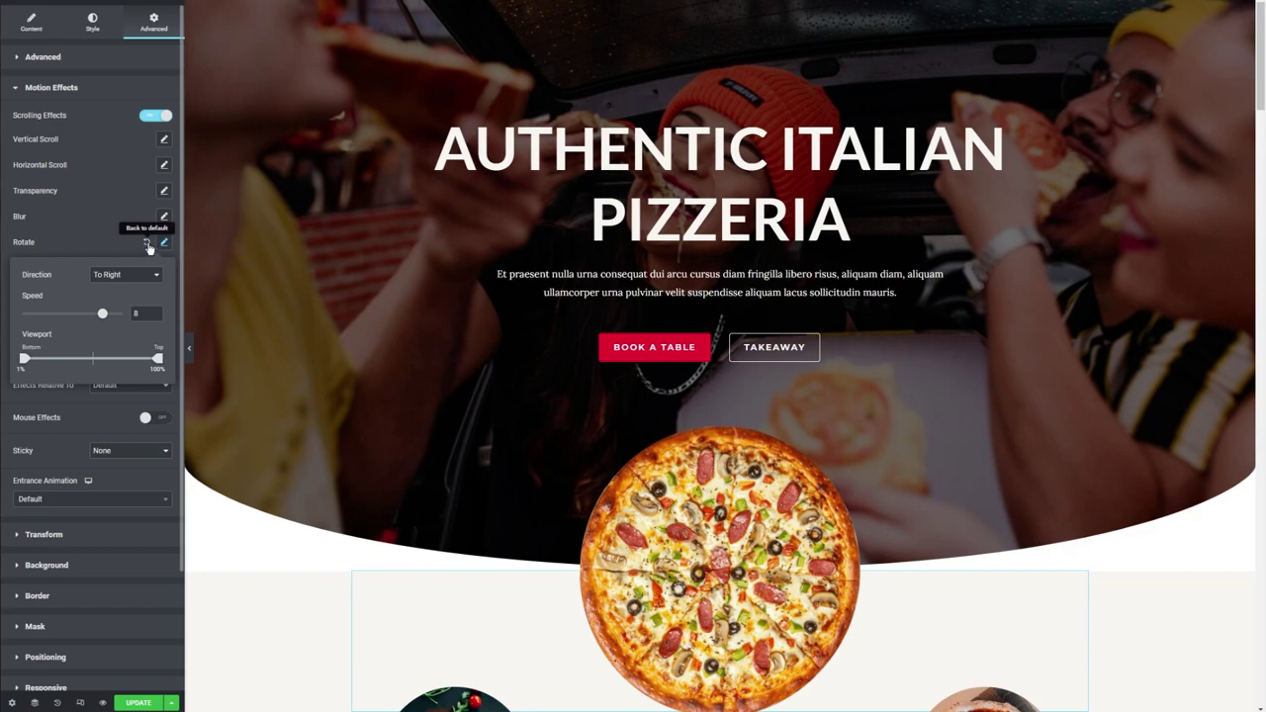
click(146, 243)
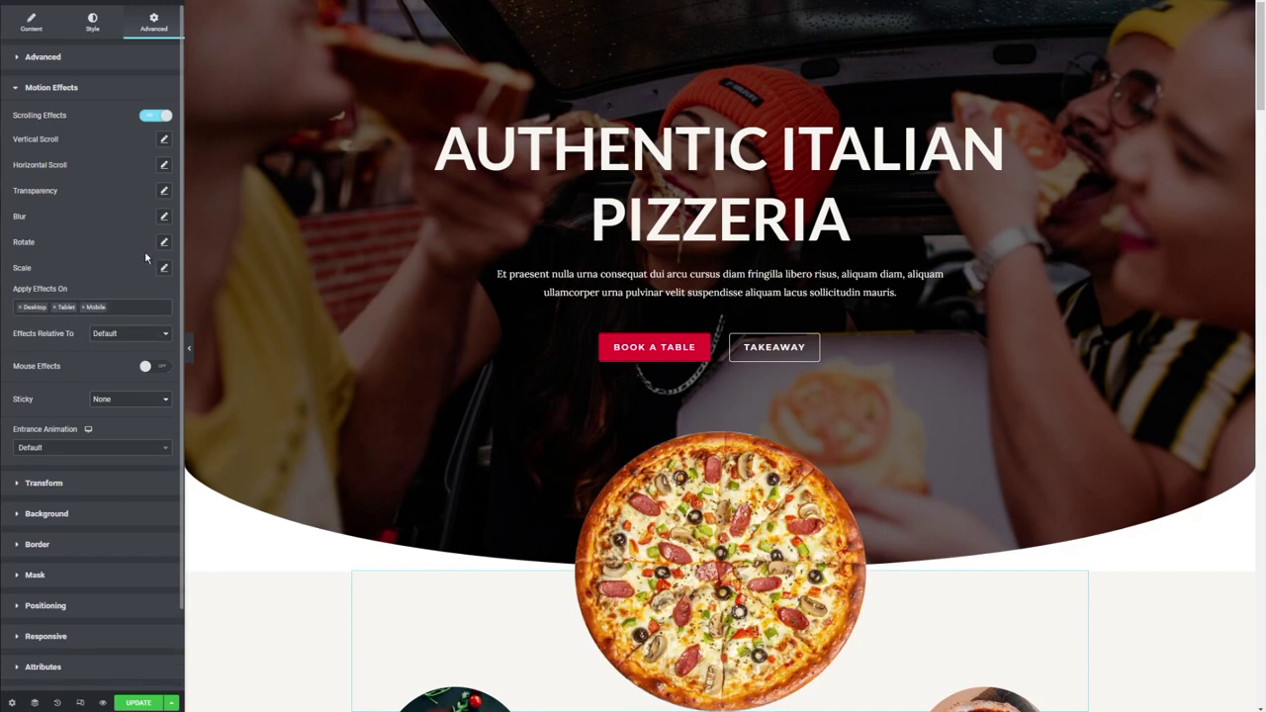
Enable the Scale effect on the pizza image with direction Scale Up at speed 4 and preview the growth along the page.
click(165, 270)
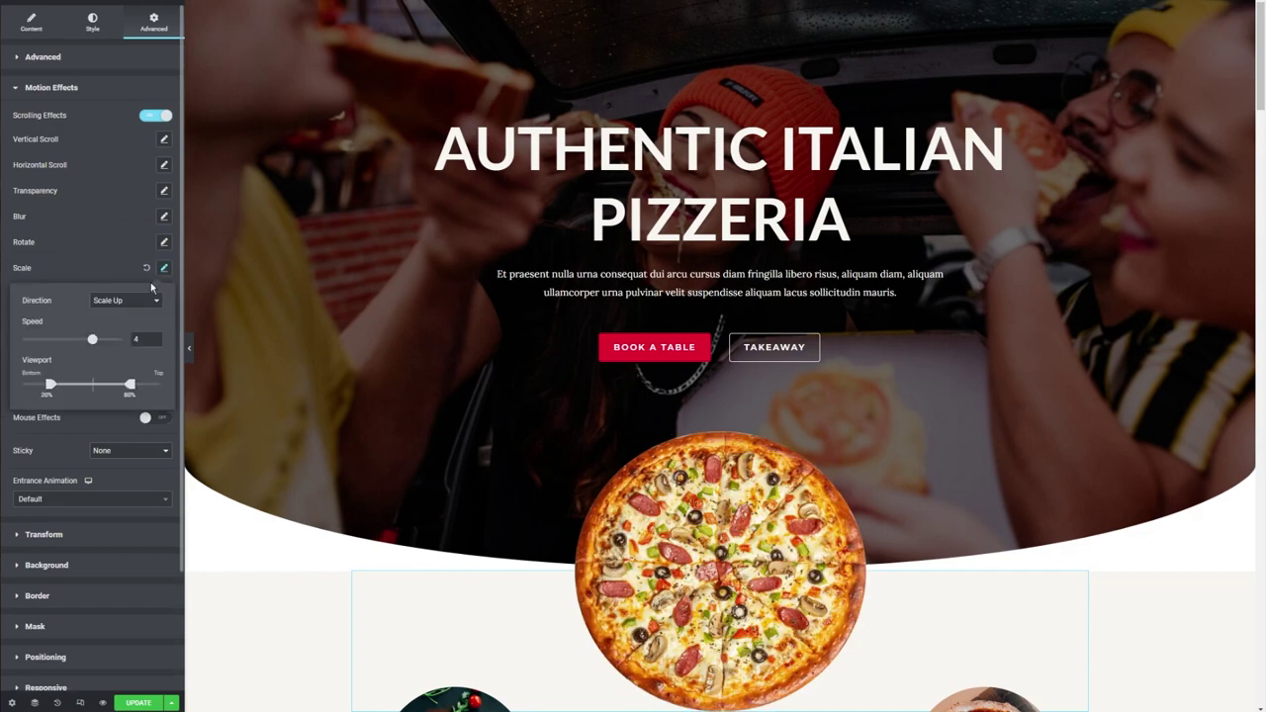
scroll(318, 332, down, 2)
scroll(319, 333, down, 1)
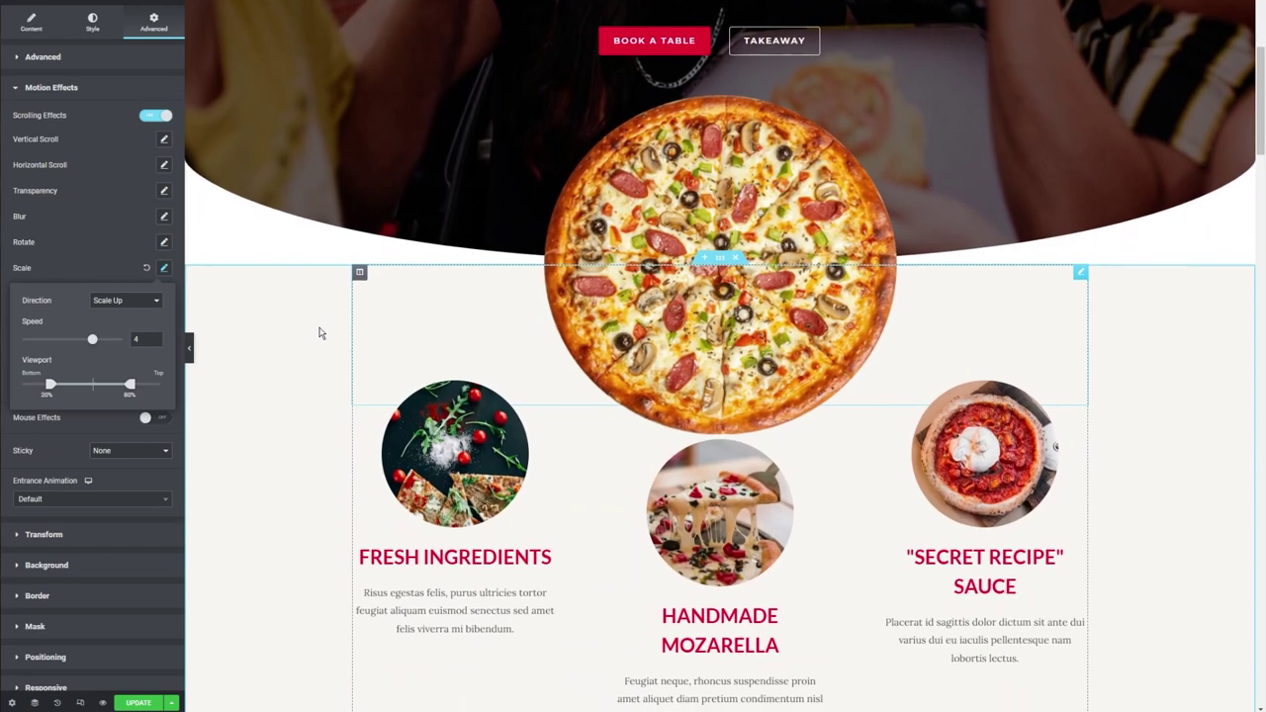
scroll(318, 333, up, 4)
scroll(319, 333, down, 4)
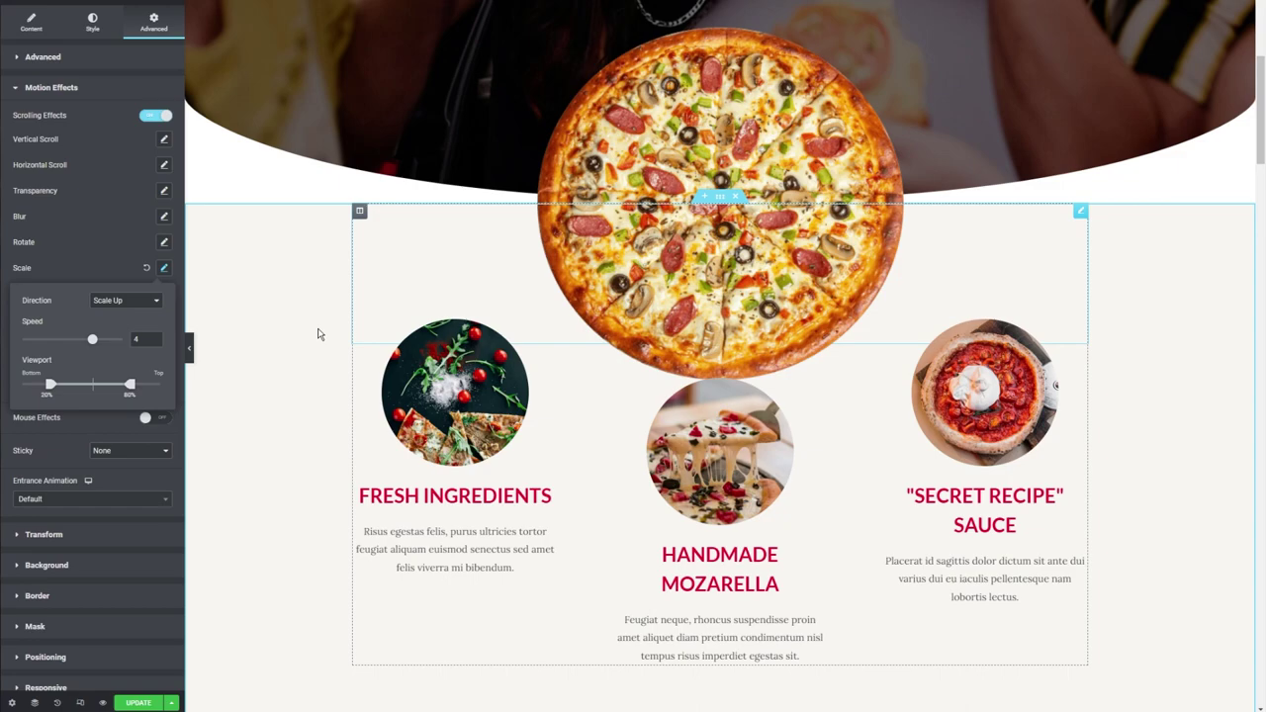
Try a Scale viewport range of 0% to 73% on the pizza image and preview the scaling up and down the page.
drag(52, 383, 21, 386)
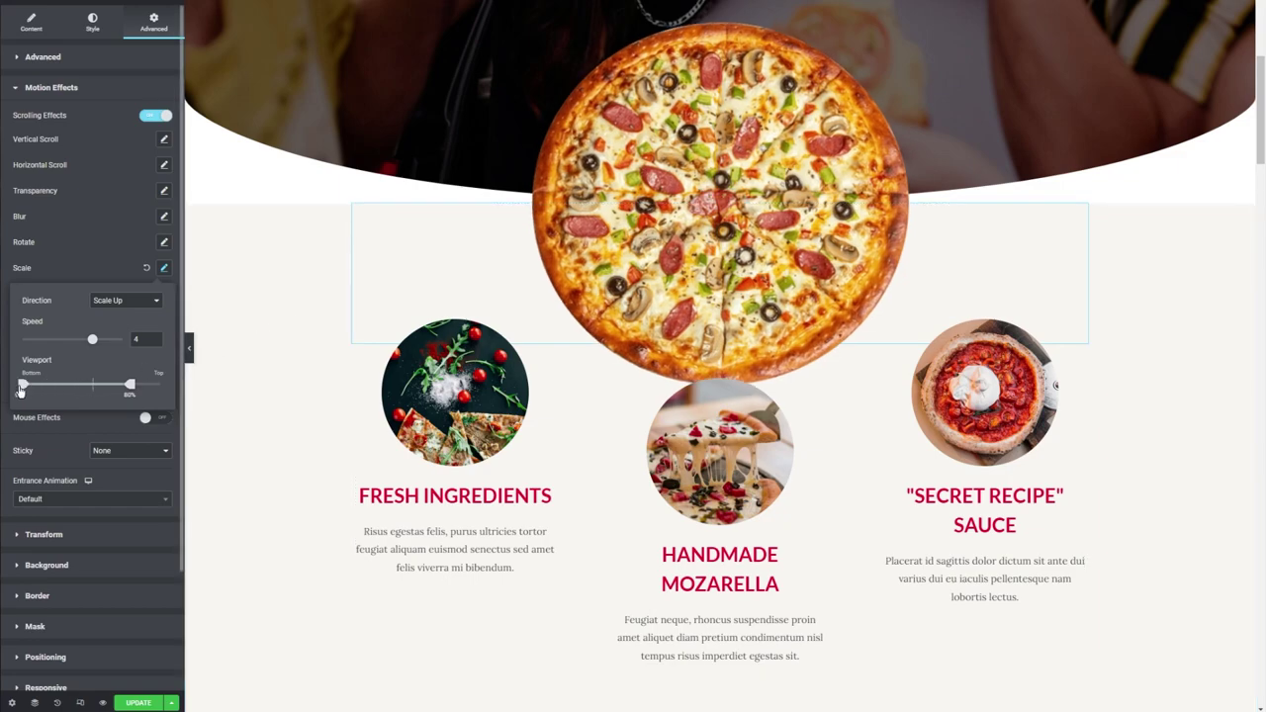
mouse_move(129, 389)
mouse_down()
mouse_move(51, 386)
mouse_move(120, 388)
mouse_up()
scroll(366, 430, down, 4)
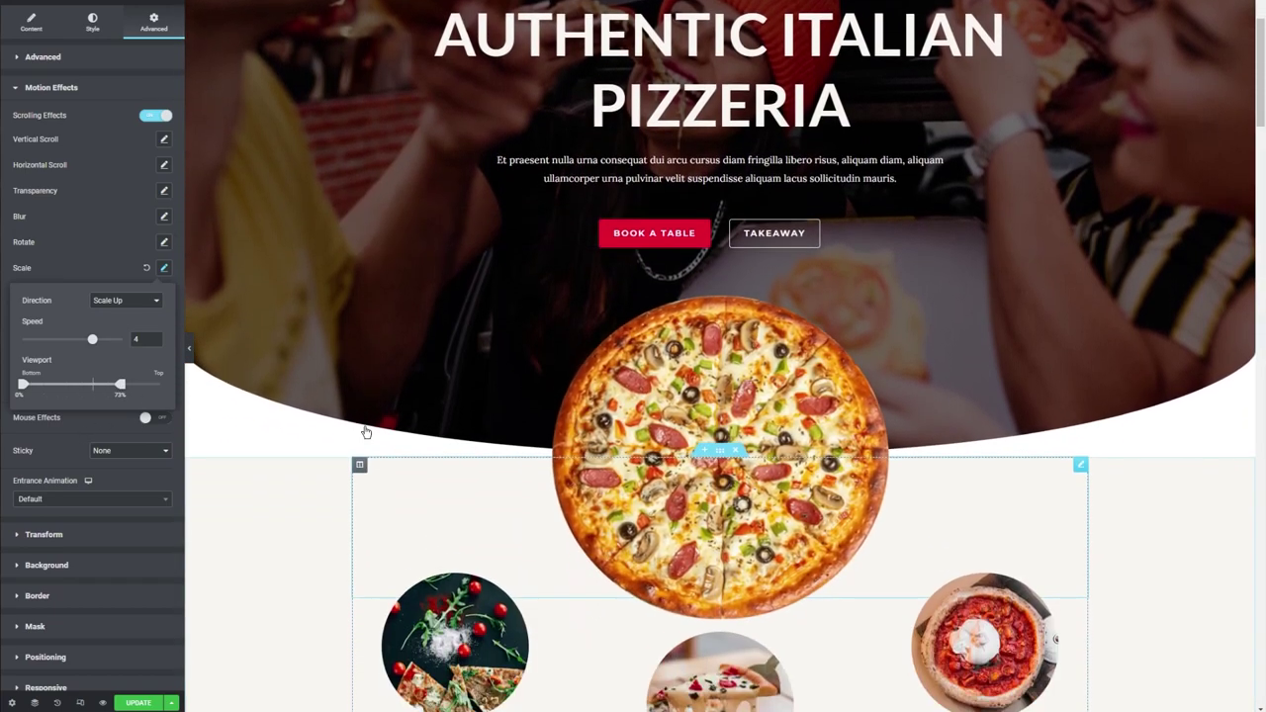
scroll(363, 432, up, 4)
scroll(362, 432, down, 4)
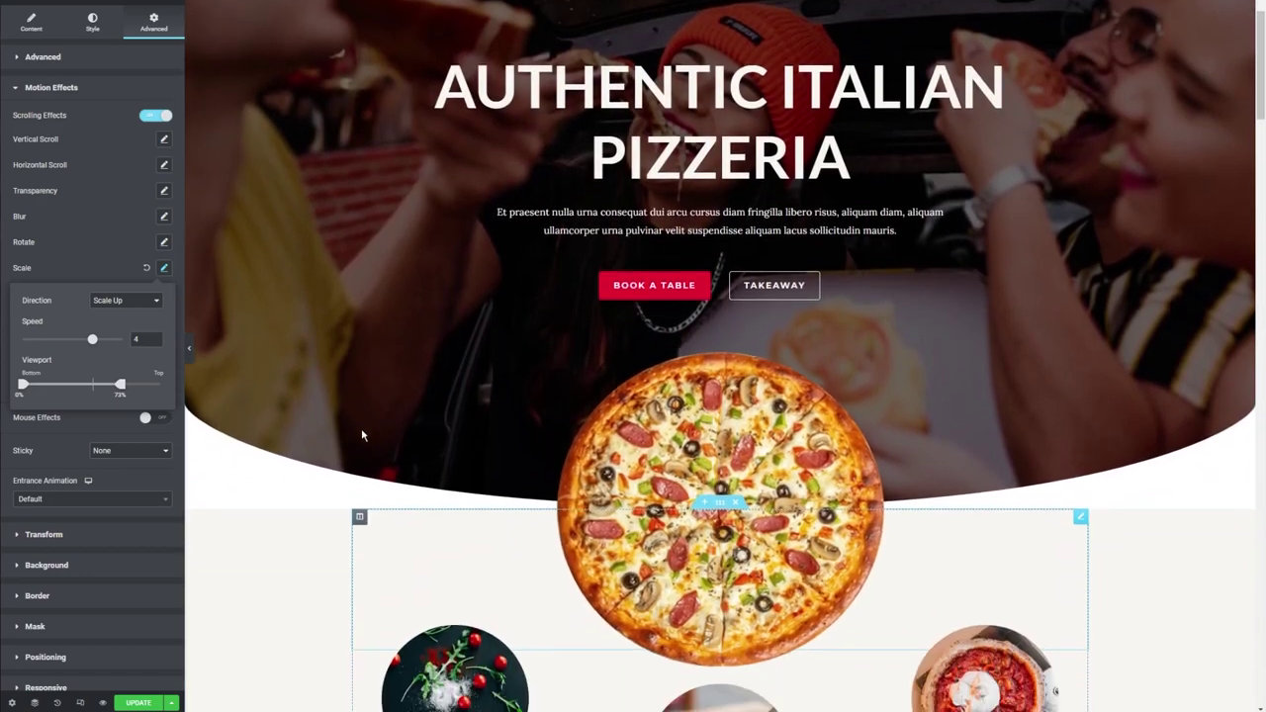
scroll(362, 434, up, 3)
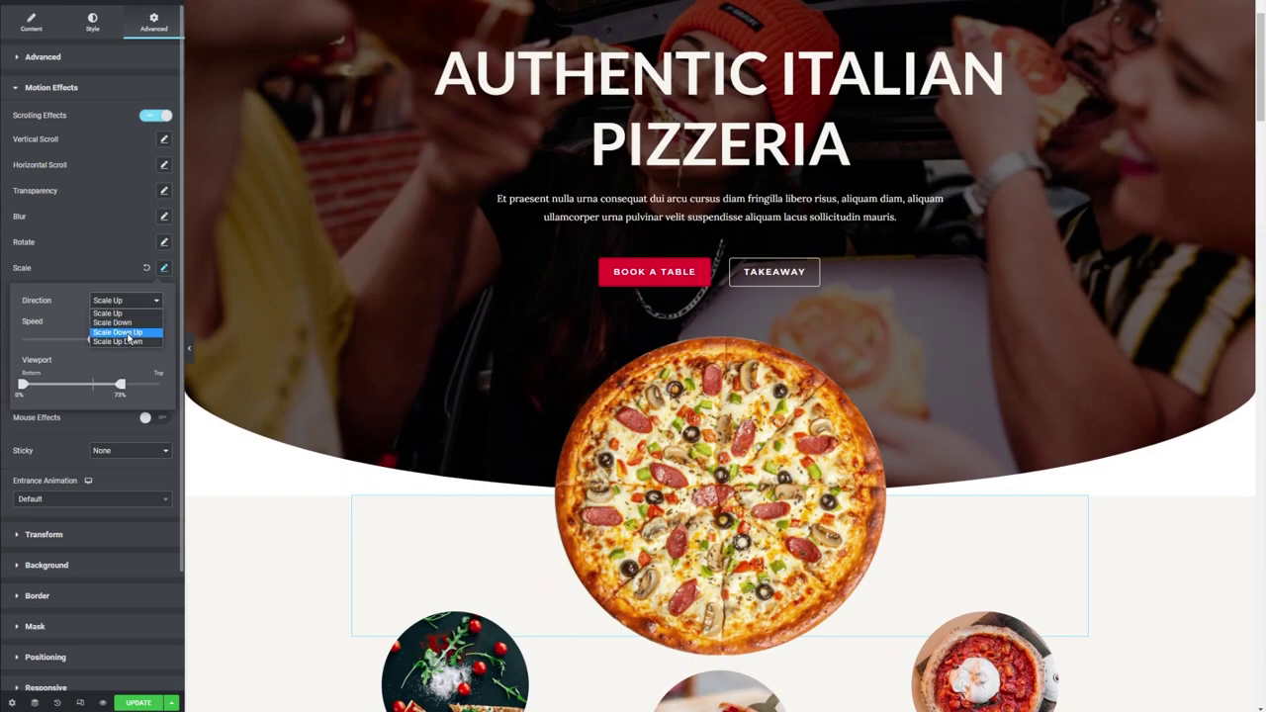
Set the pizza image's Scale direction to Scale Down Up with a viewport of 17% to 71% and preview it through the page.
click(118, 332)
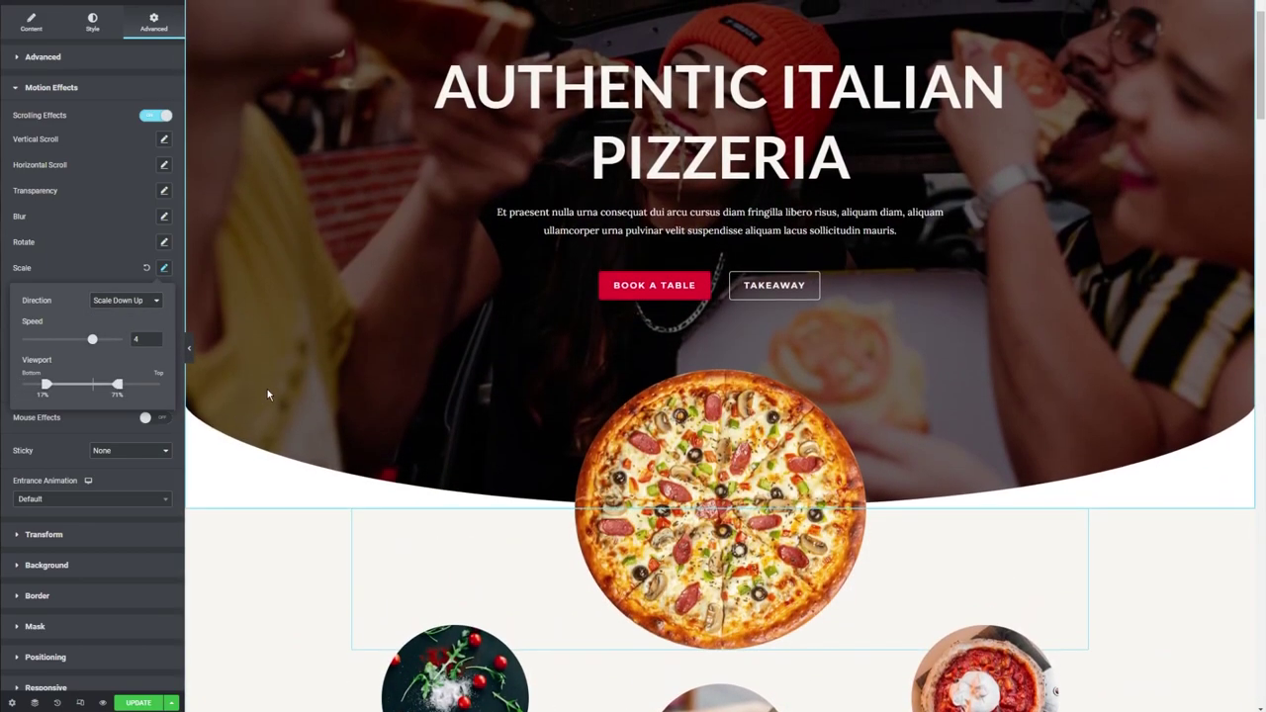
scroll(301, 397, up, 2)
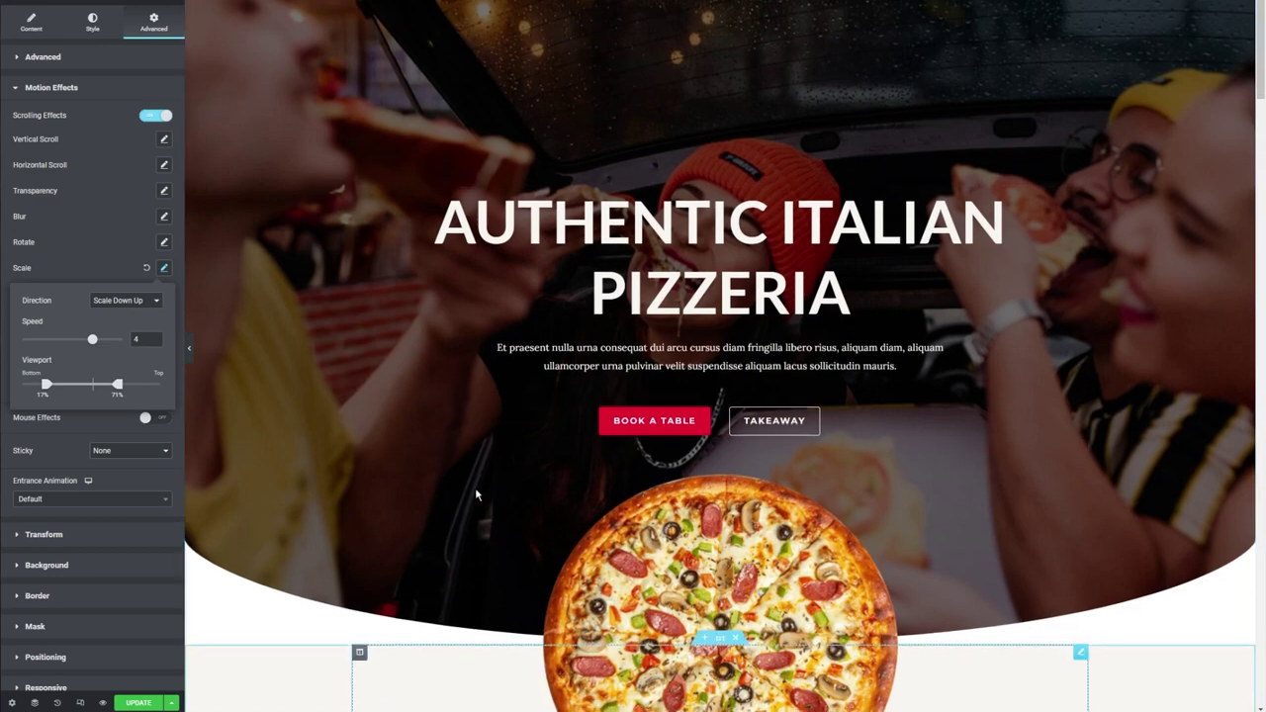
scroll(474, 495, down, 3)
scroll(468, 494, down, 3)
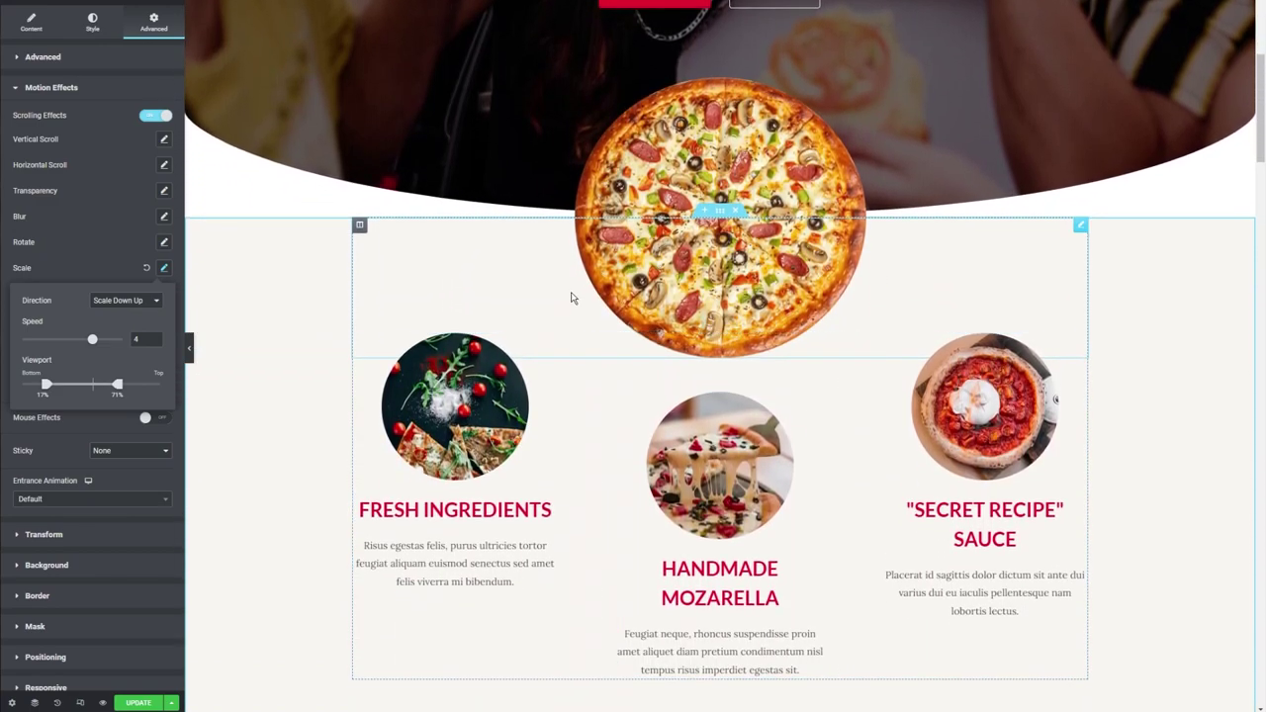
scroll(550, 330, down, 1)
scroll(549, 330, down, 2)
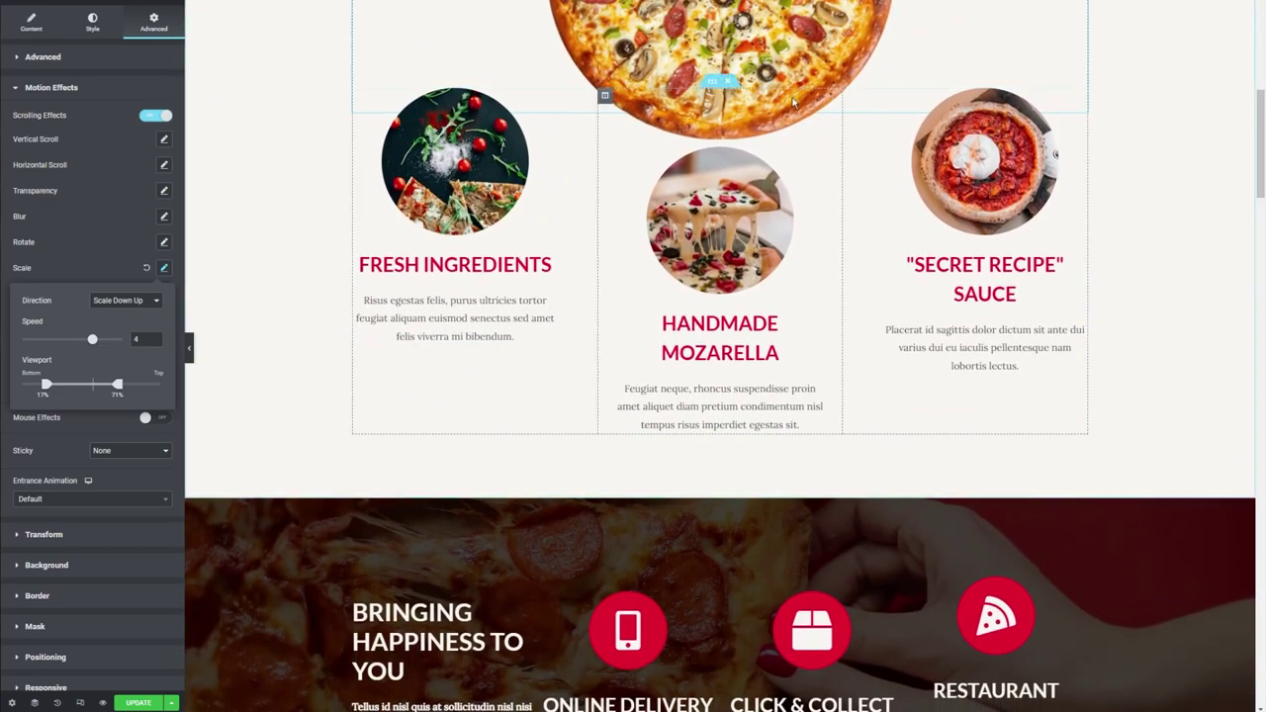
scroll(866, 225, up, 8)
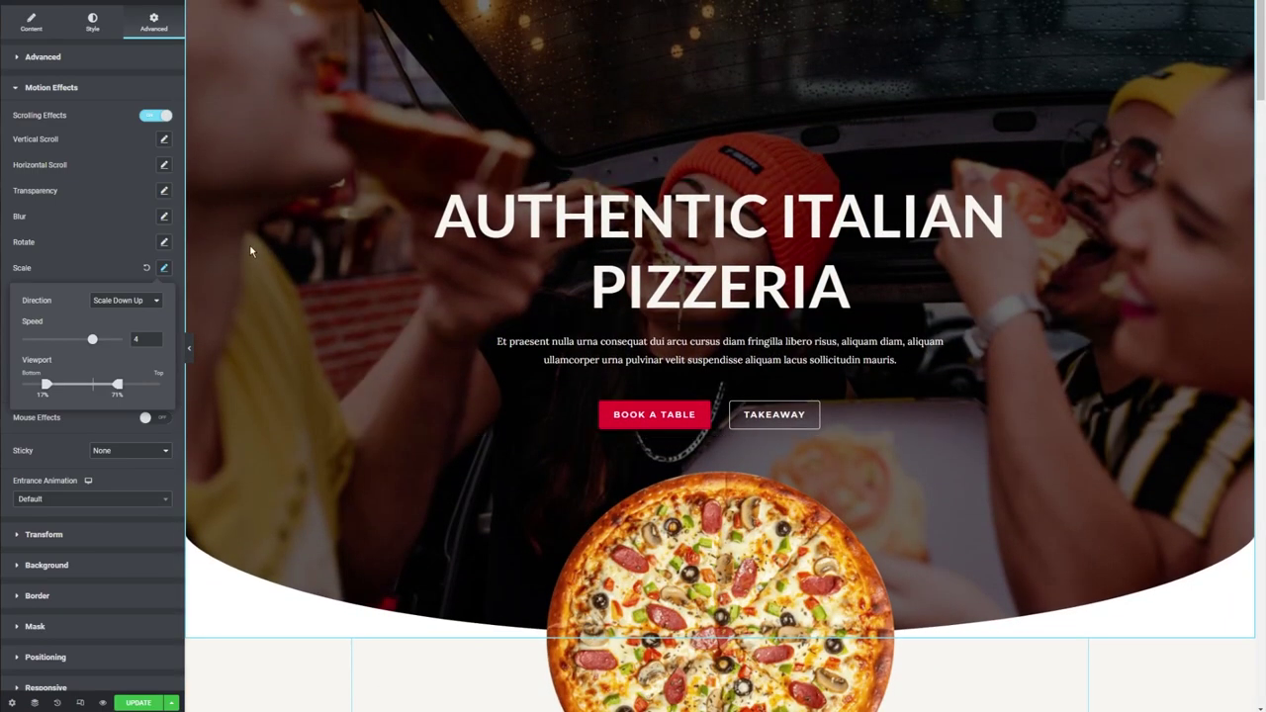
Reset the pizza image's Scale effect, keep Effects Relative To on Default, and preview the page.
click(146, 269)
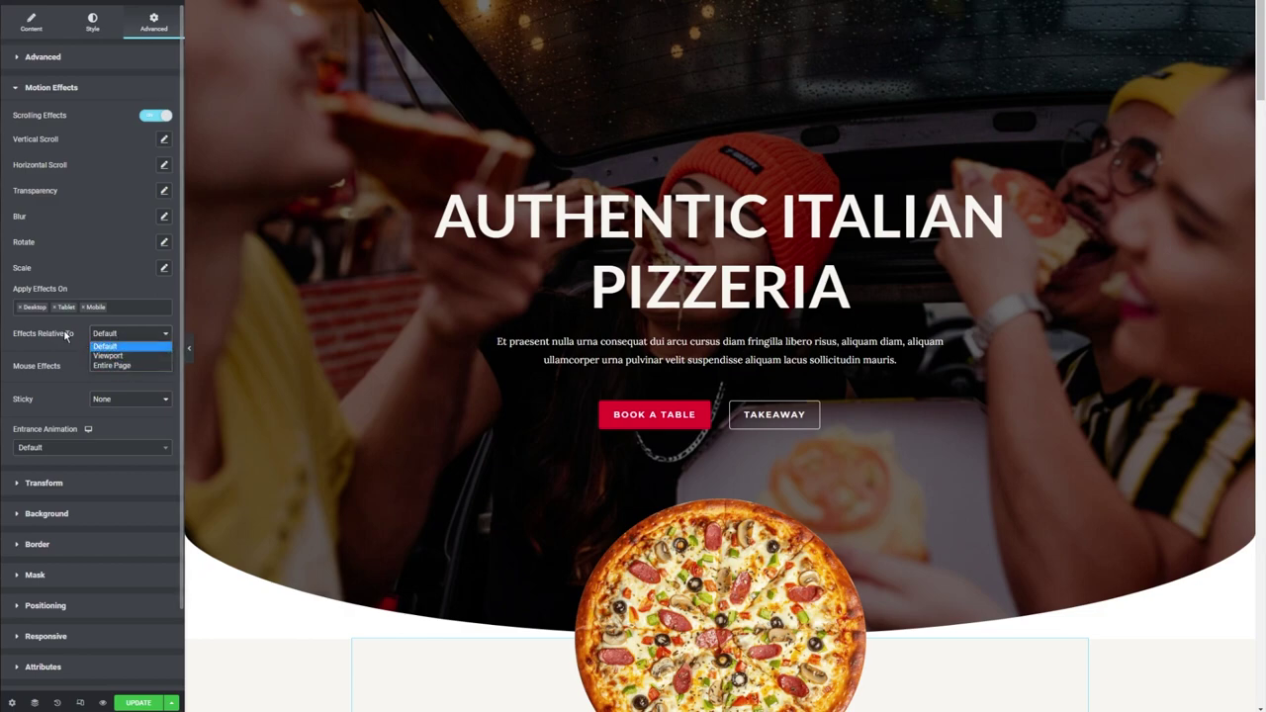
click(105, 346)
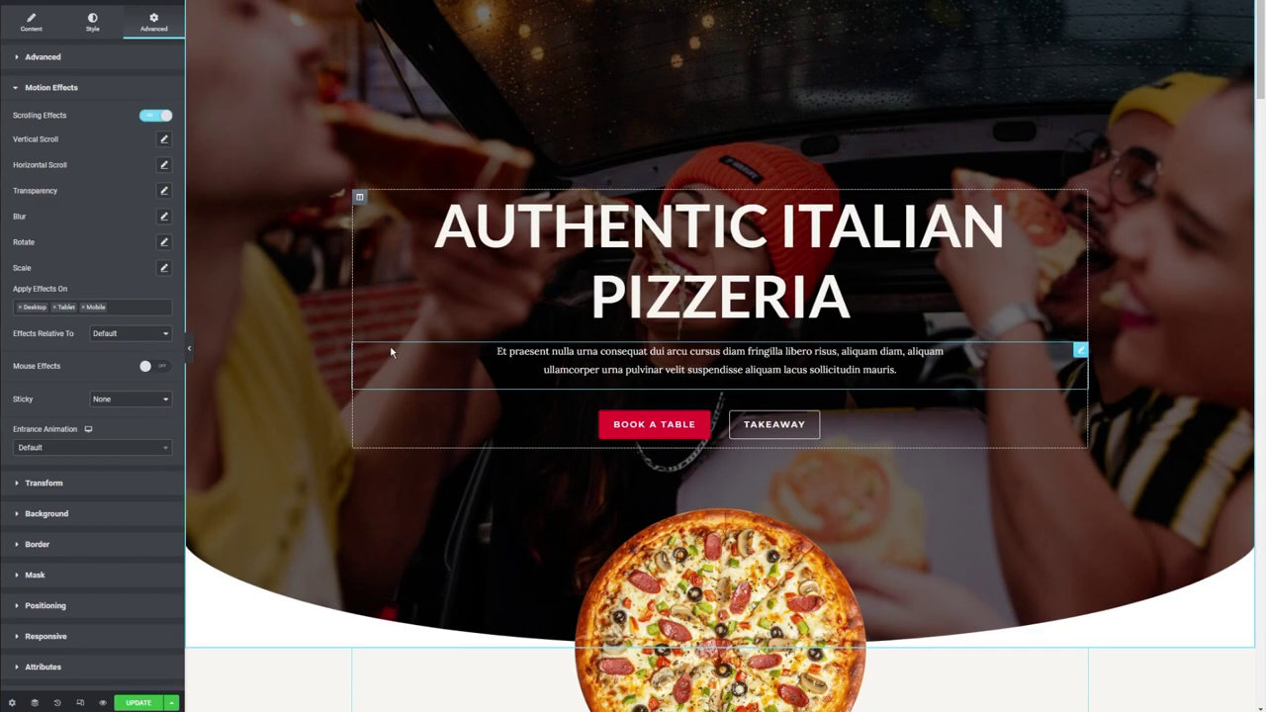
scroll(485, 308, down, 3)
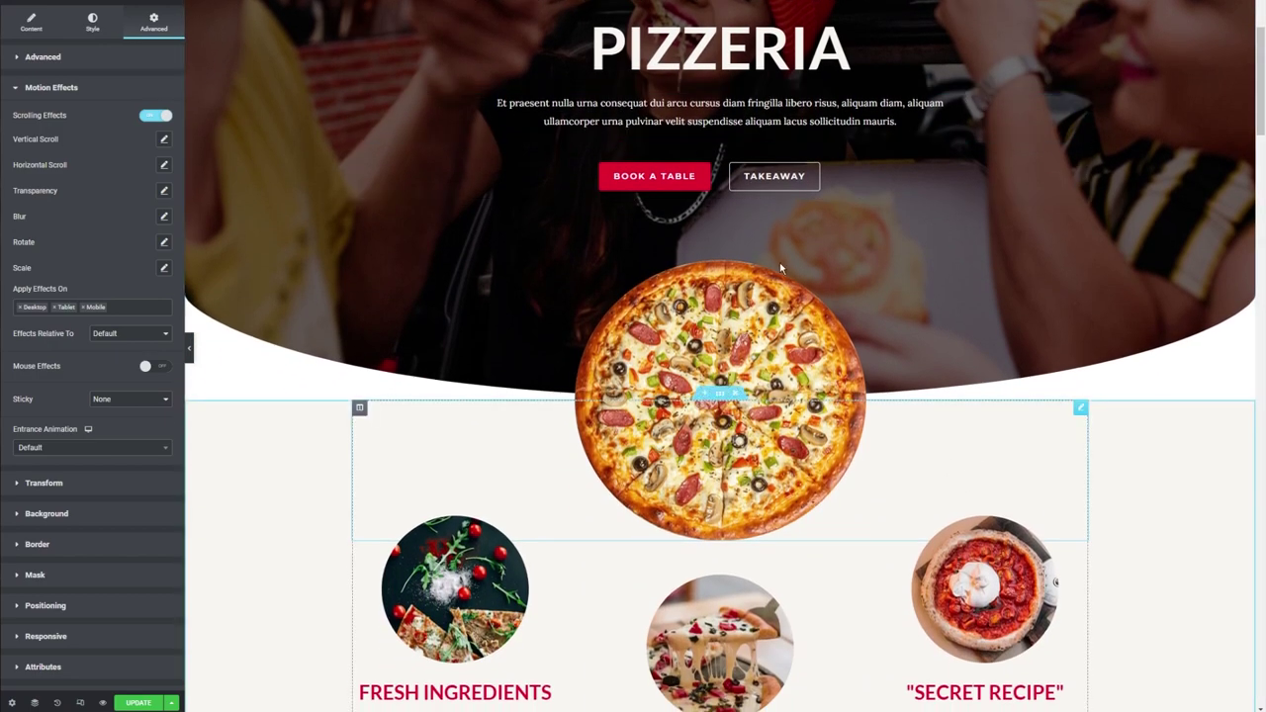
scroll(1107, 404, up, 3)
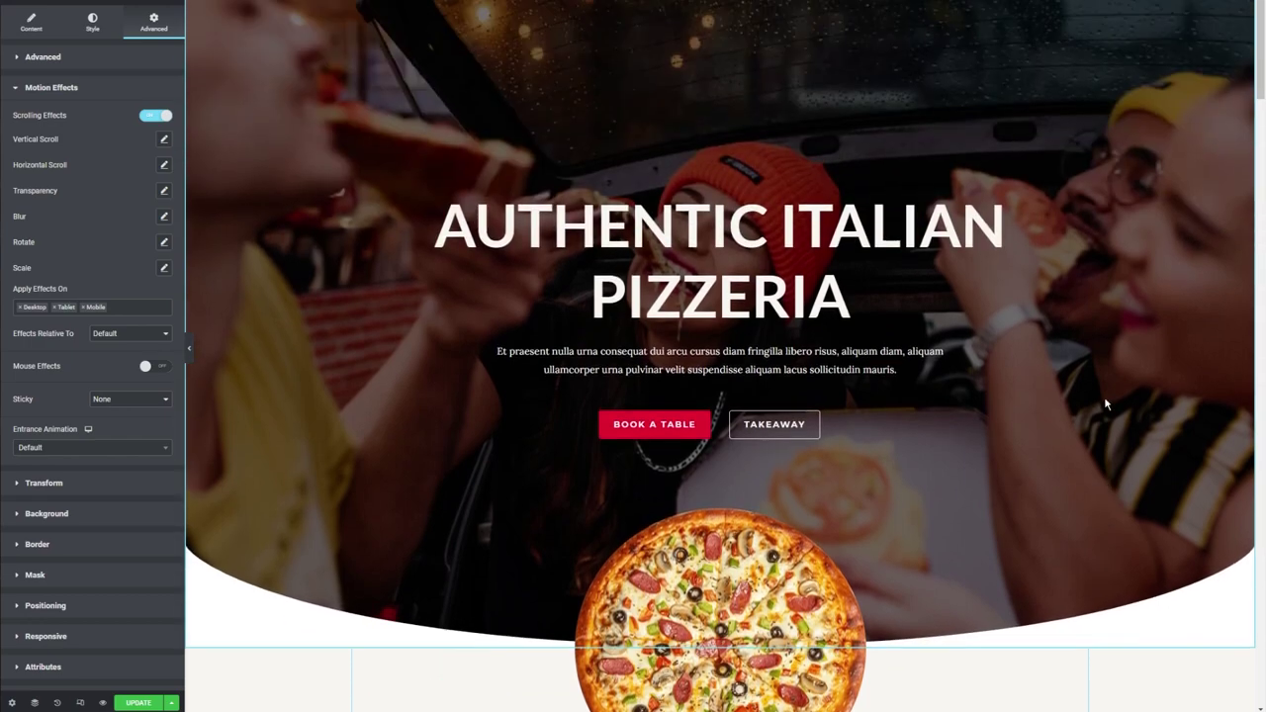
Turn off the pizza image's scrolling effects and turn on its mouse effects.
click(155, 115)
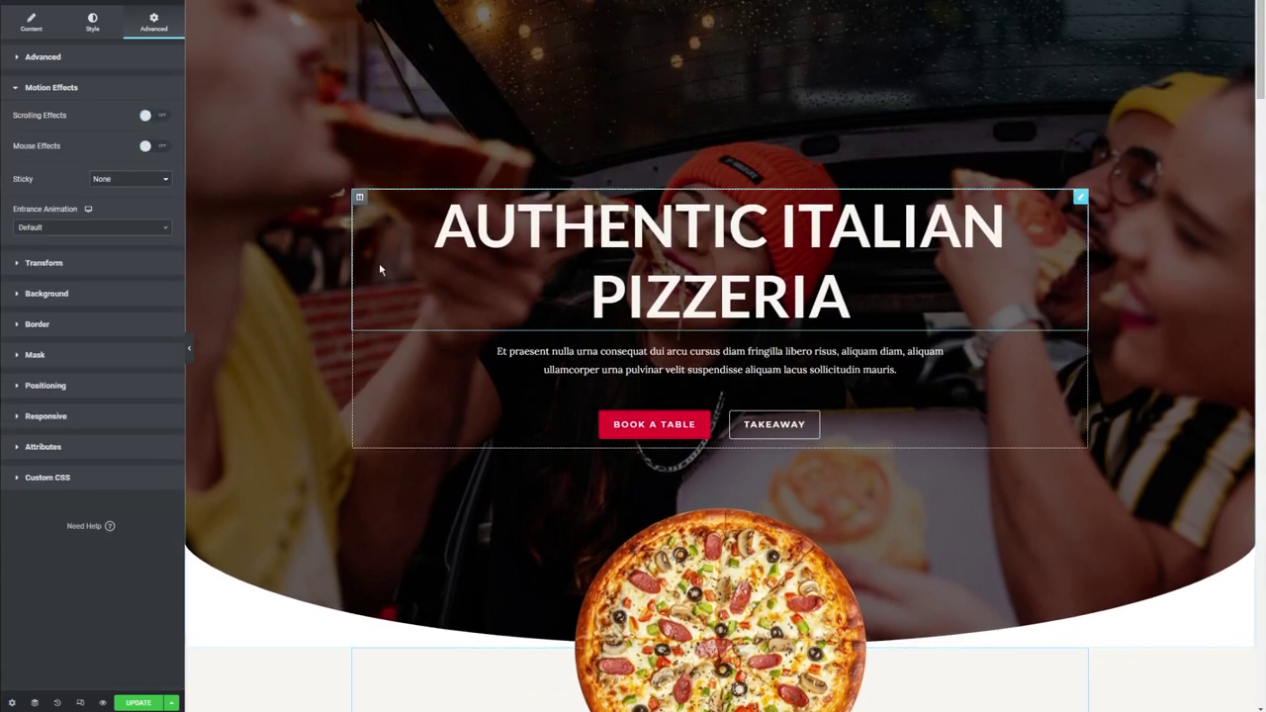
scroll(389, 387, down, 2)
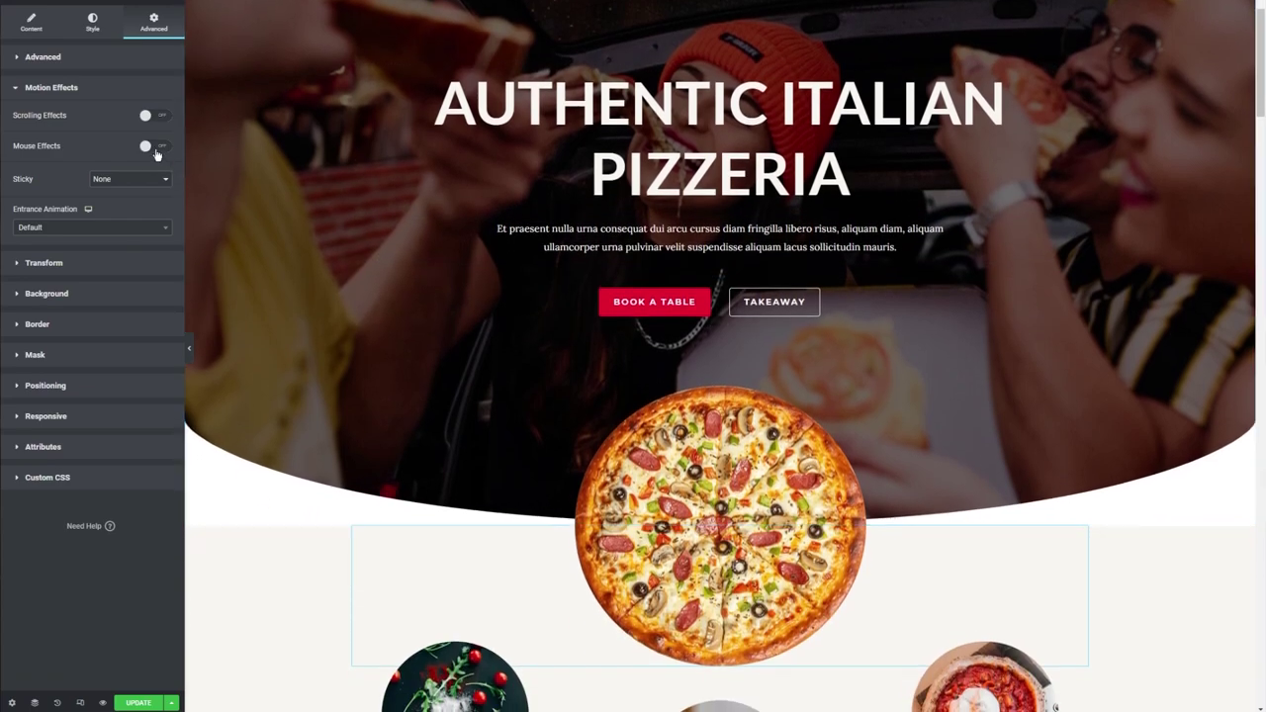
click(155, 148)
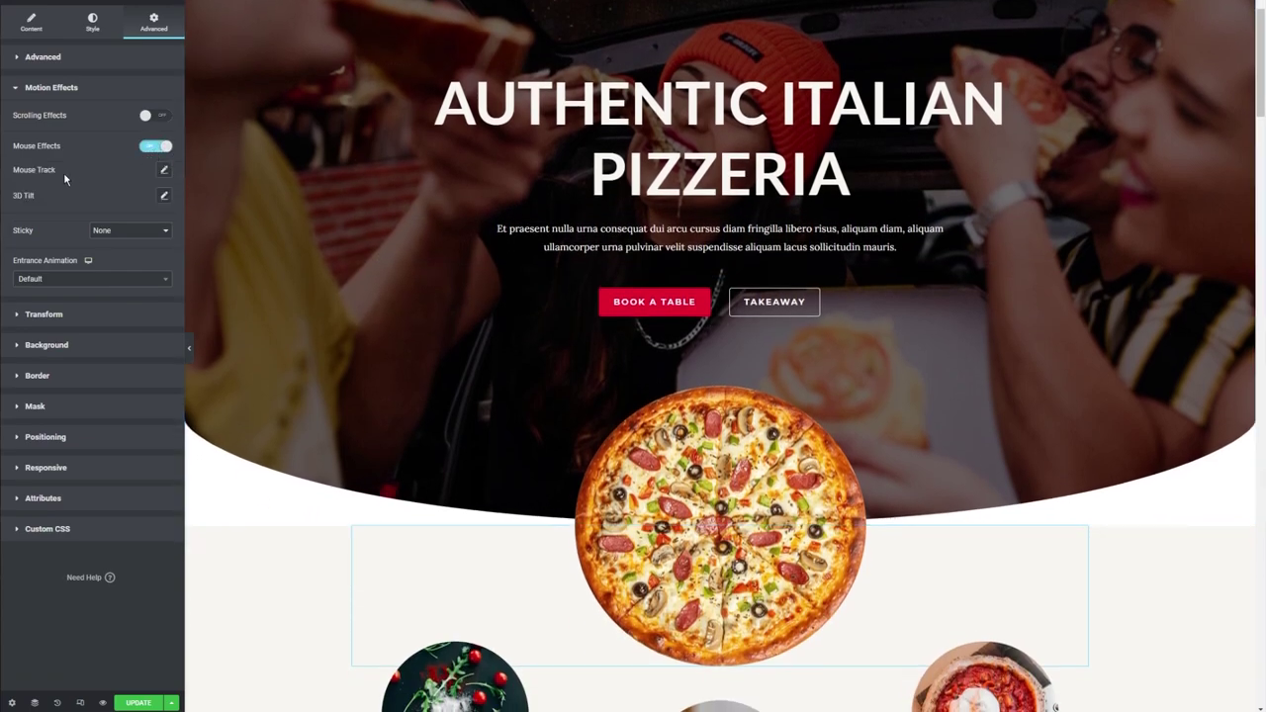
Try the Mouse Track effect on the pizza image with direction Opposite and speed 6.1.
click(164, 171)
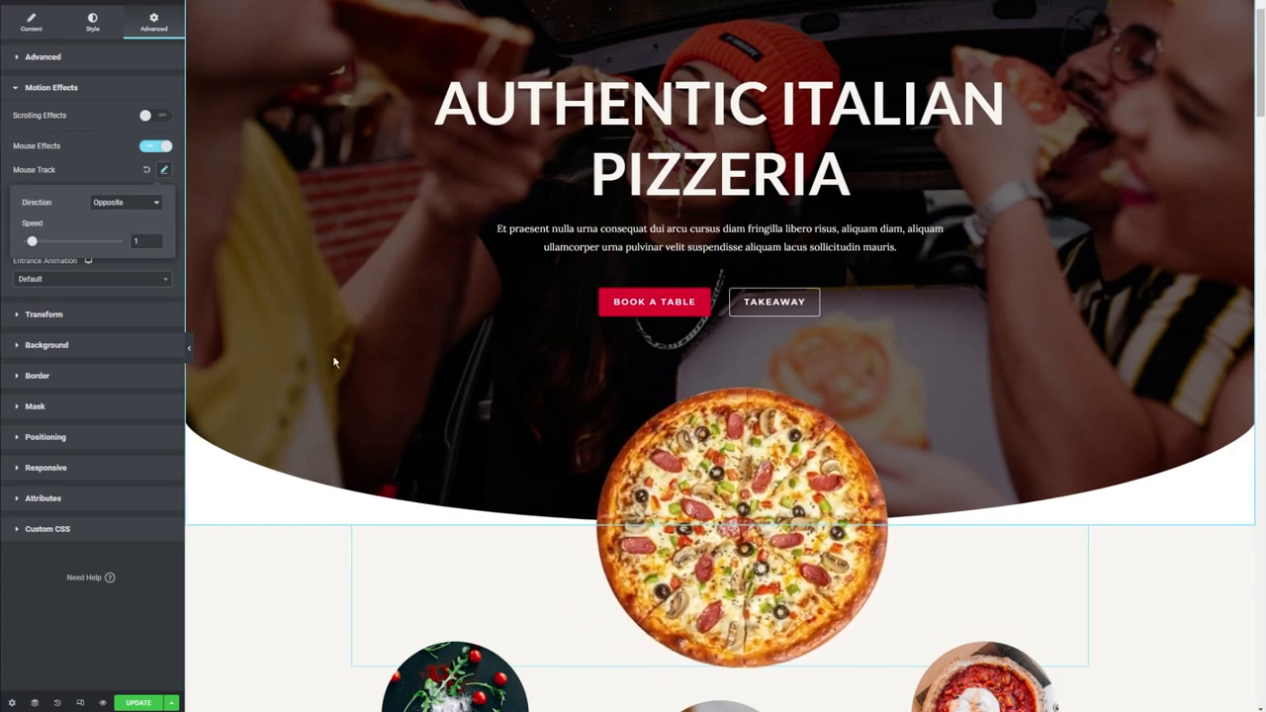
scroll(605, 575, down, 2)
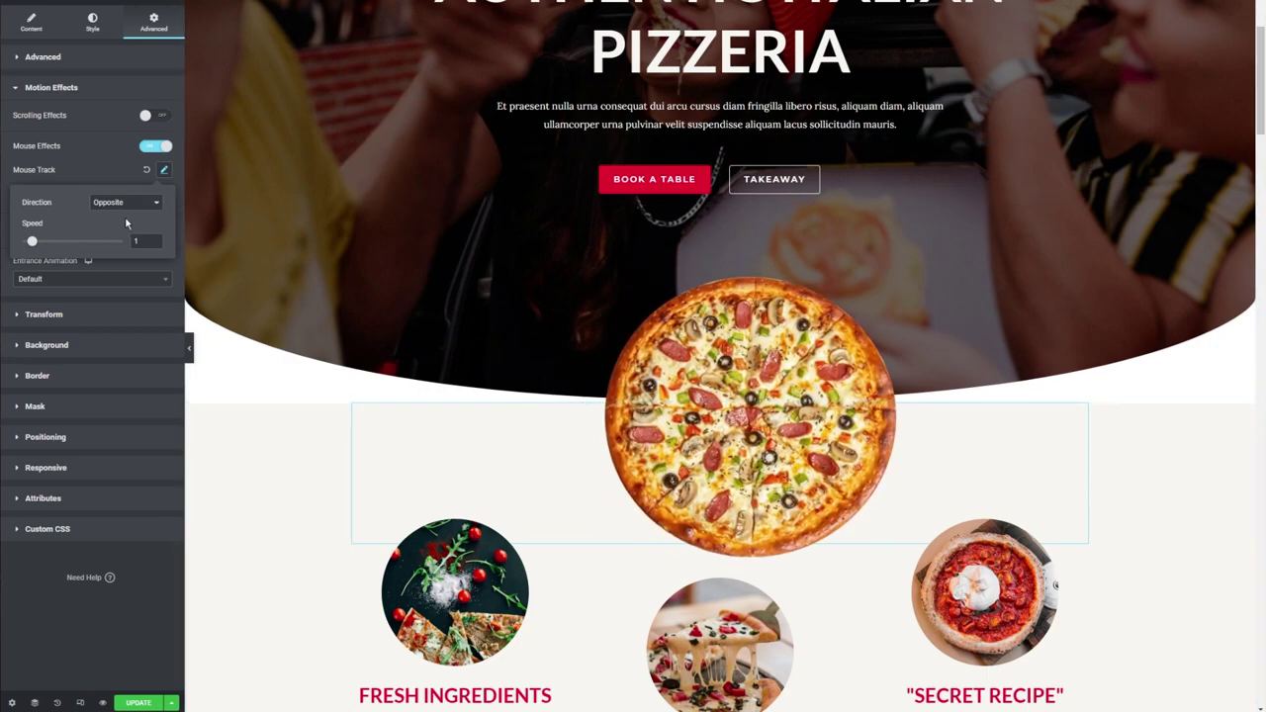
drag(33, 242, 83, 241)
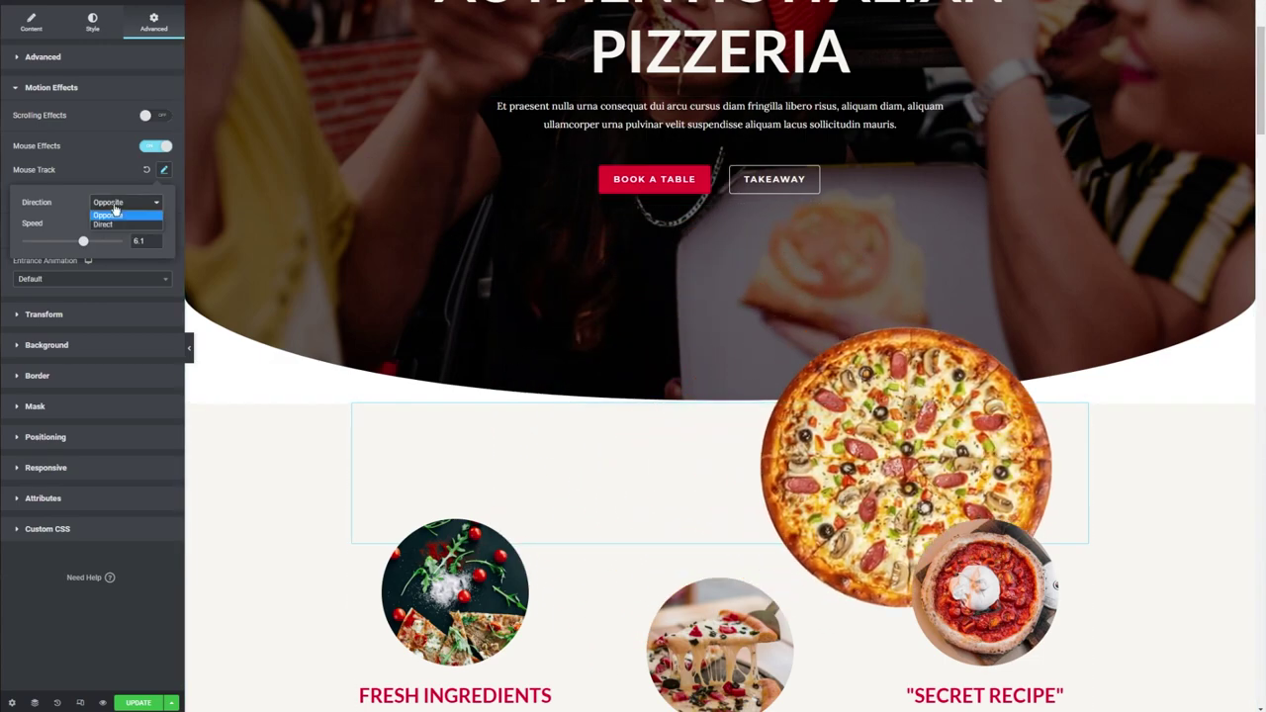
Try the Direct direction for the pizza image's Mouse Track and reset the effect to default.
click(107, 224)
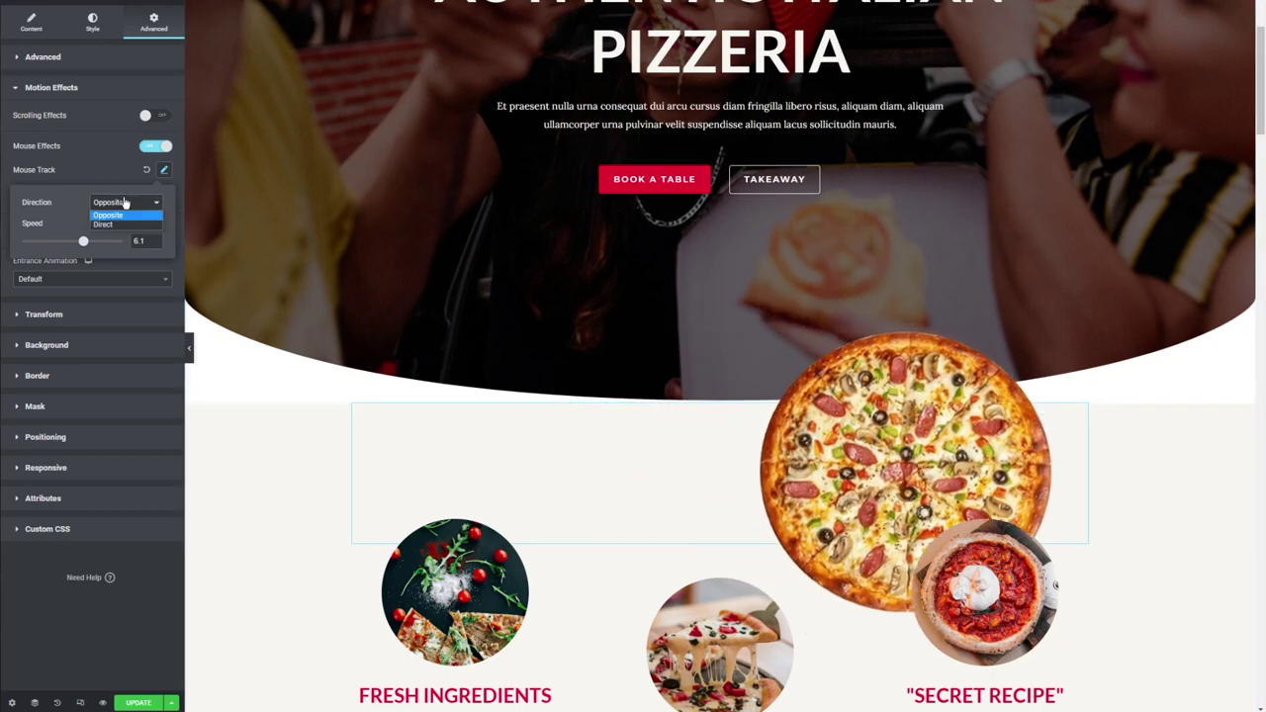
click(113, 226)
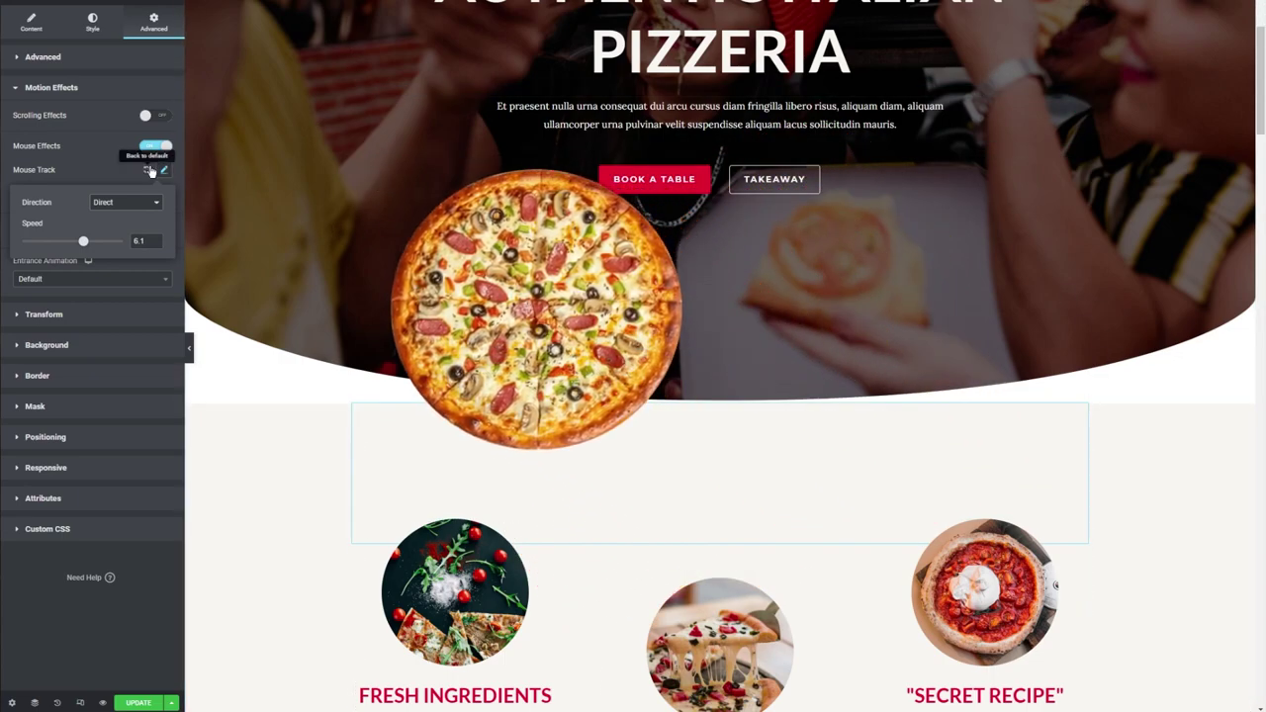
click(147, 171)
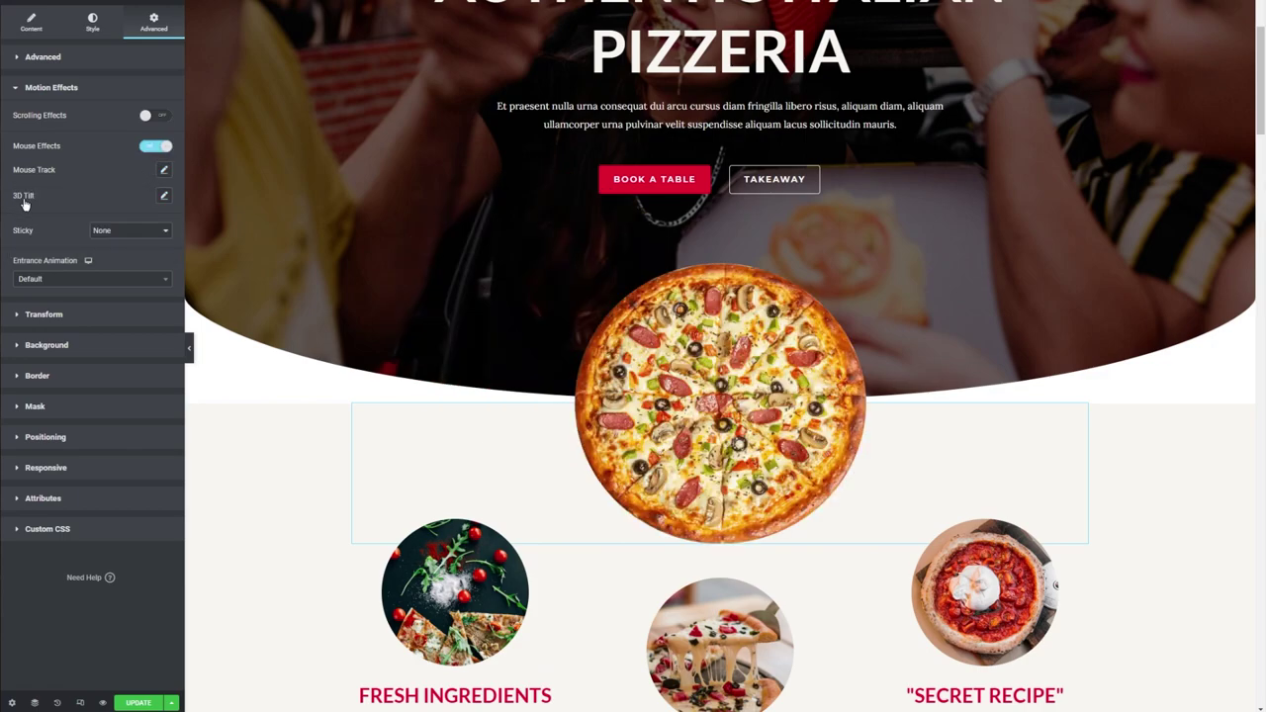
Try the 3D Tilt effect on the pizza image at speed 4 with directions Opposite and Direct, and reset it to default.
click(164, 198)
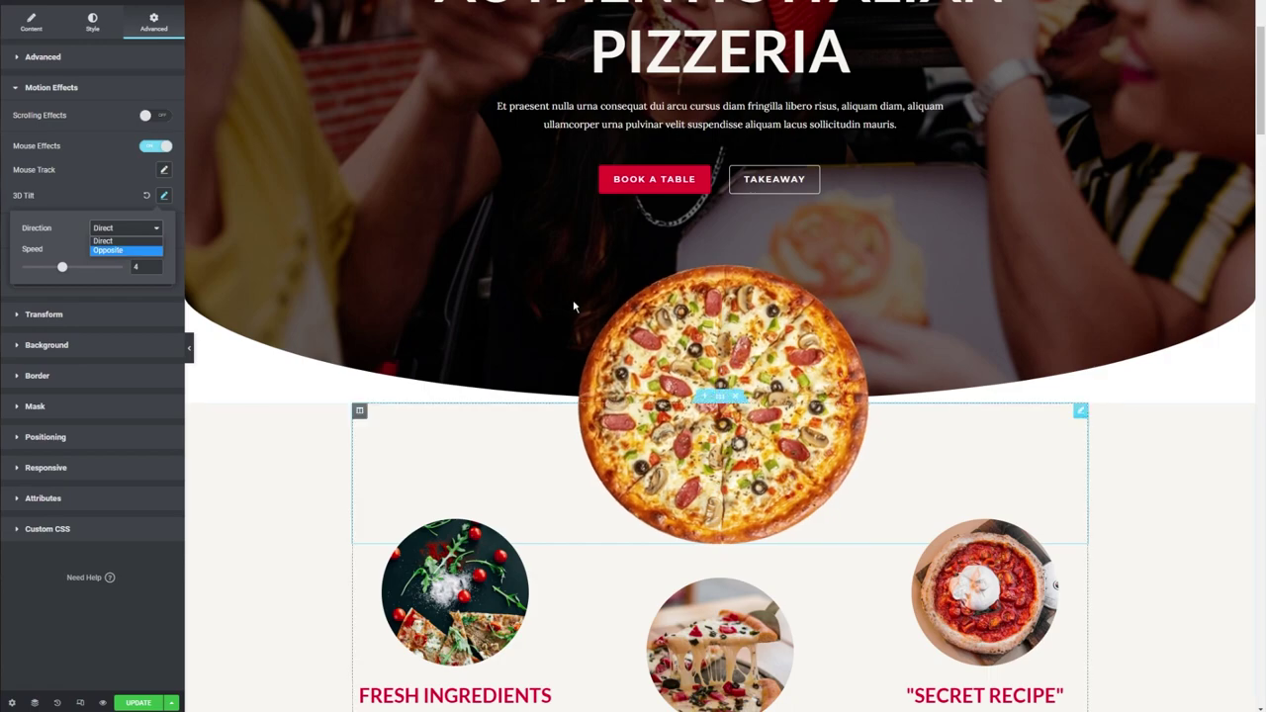
click(107, 252)
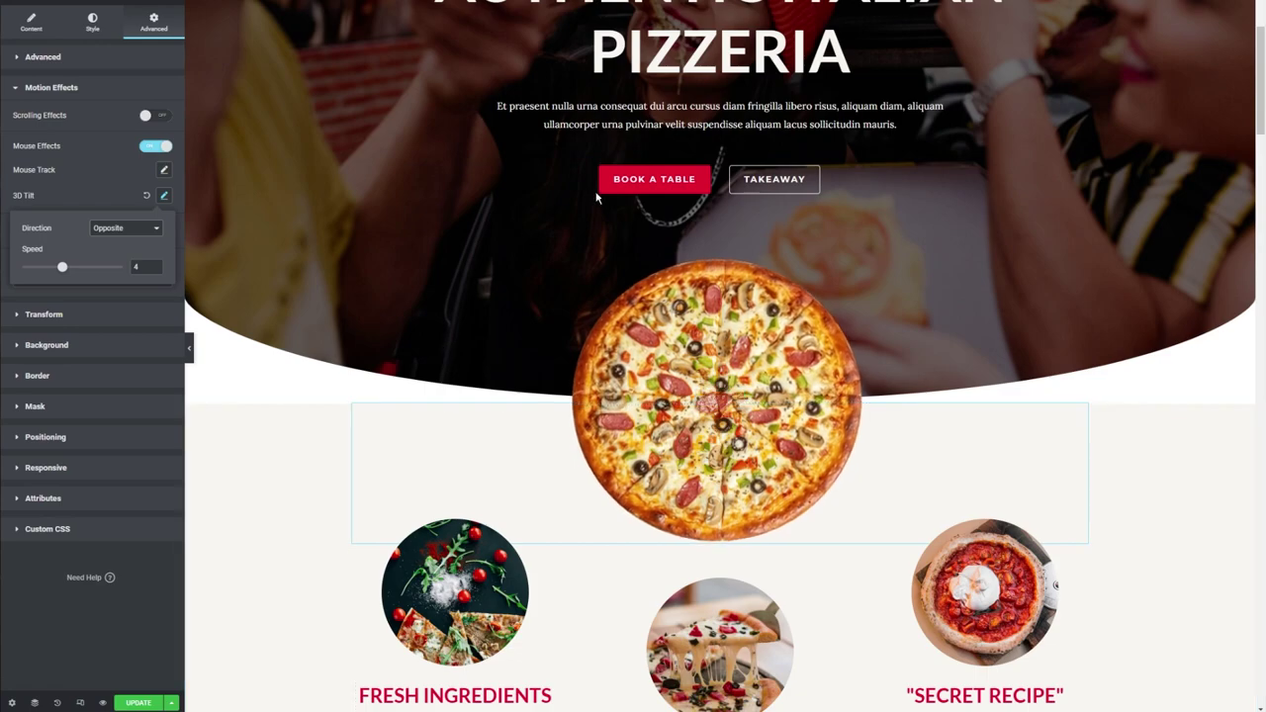
click(125, 228)
click(109, 243)
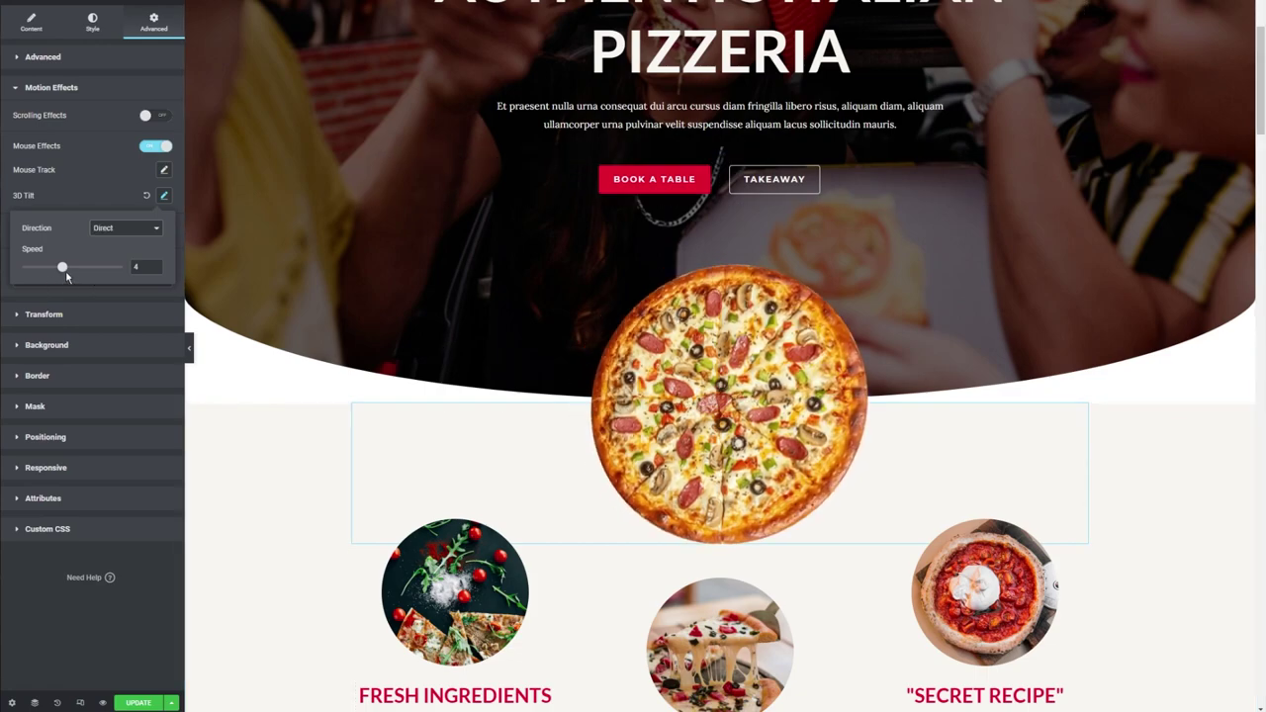
click(145, 197)
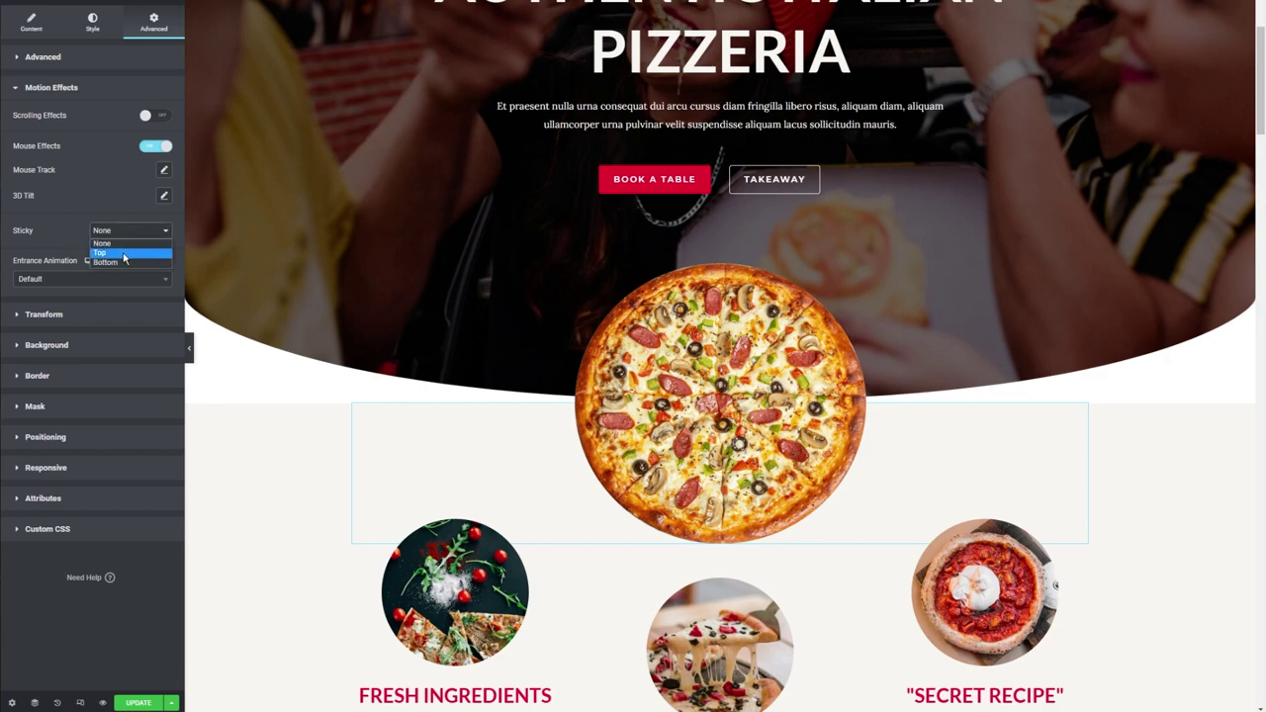
Set the pizza image's Sticky option to Top and preview it down and back up the page.
click(123, 254)
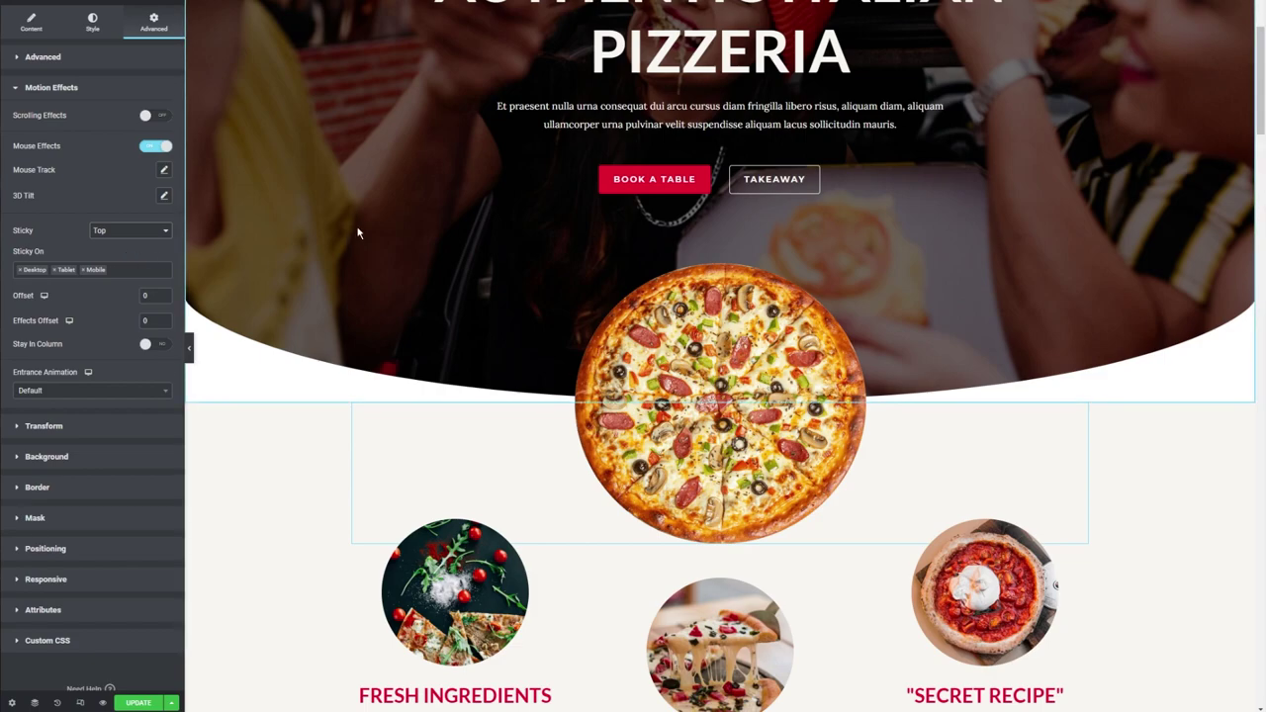
scroll(358, 232, down, 7)
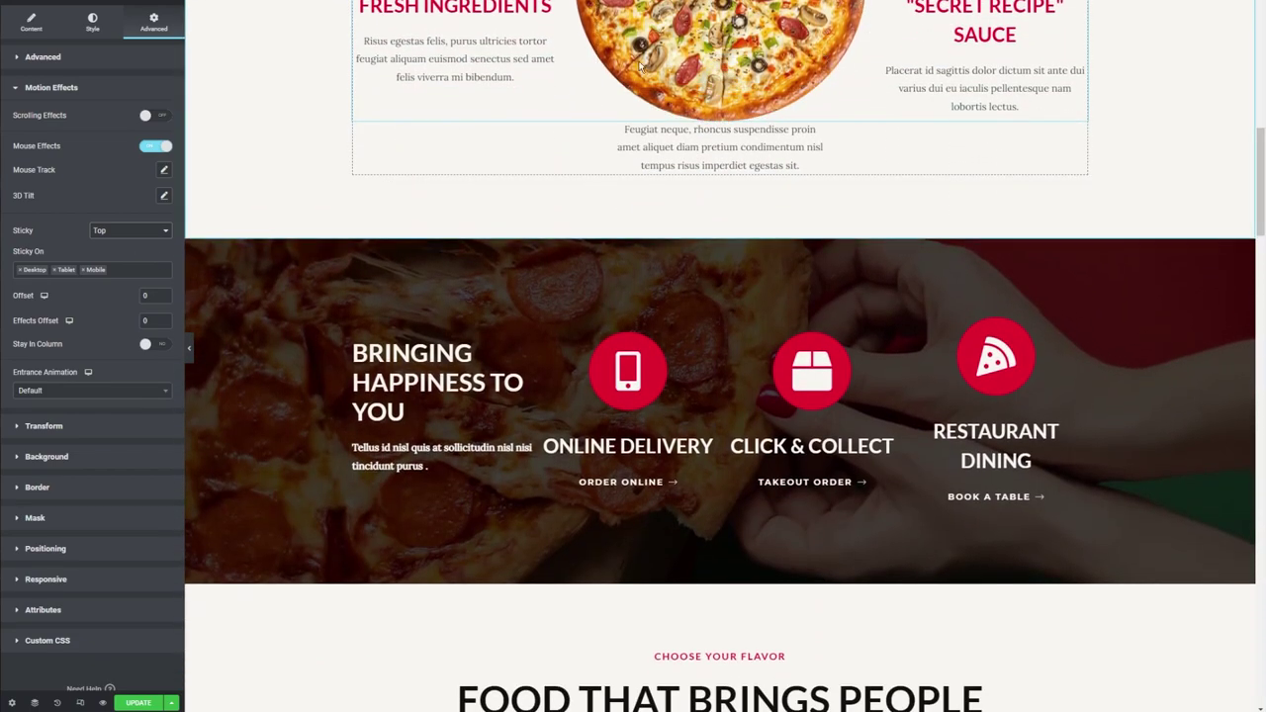
scroll(834, 60, down, 8)
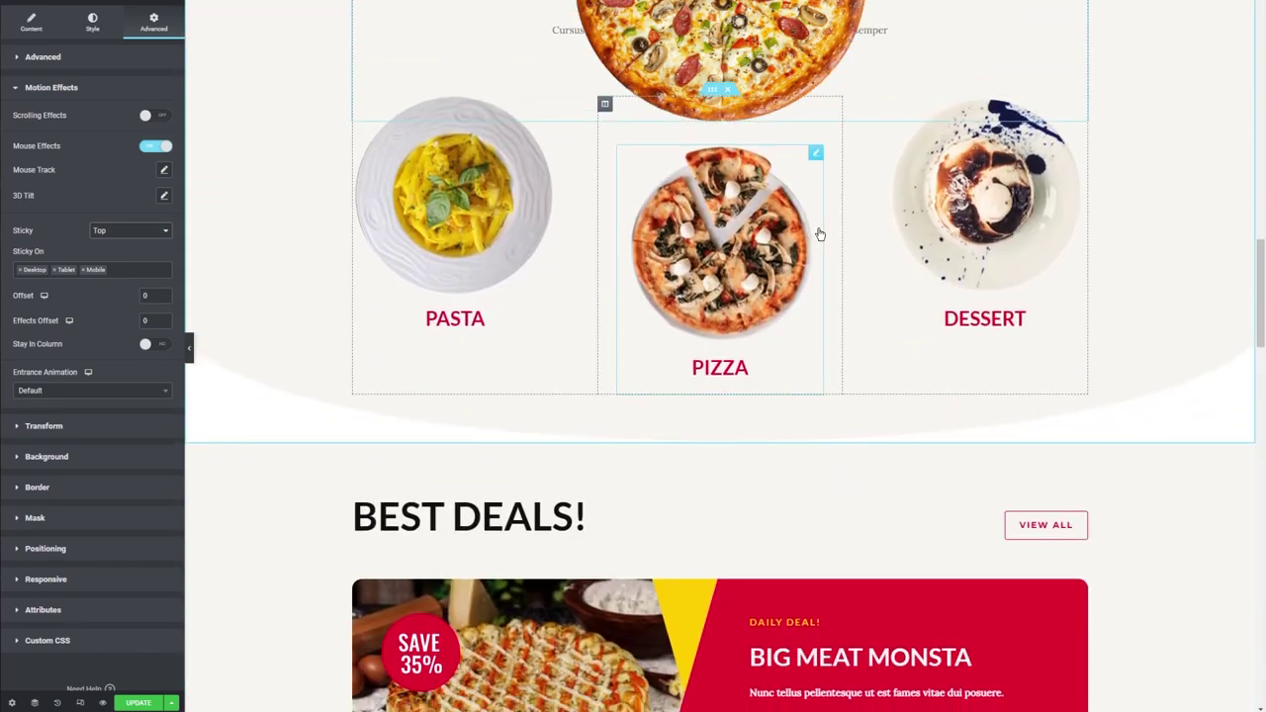
scroll(820, 234, up, 10)
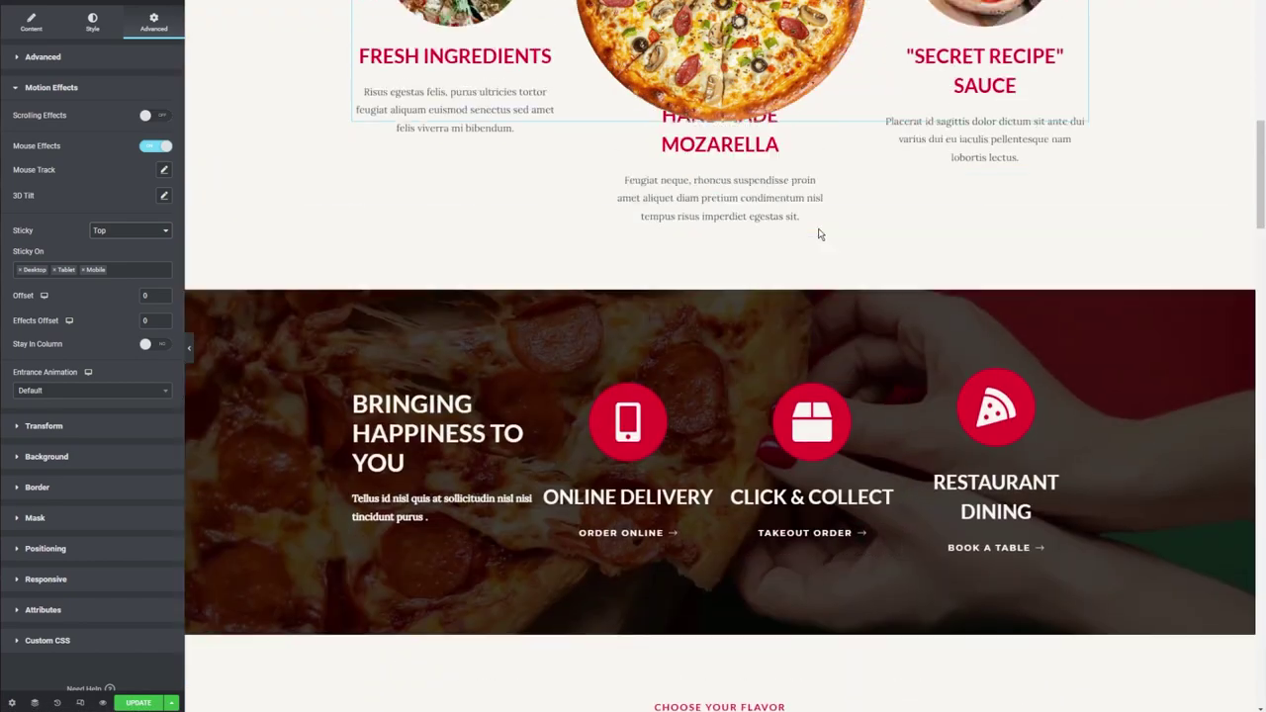
scroll(818, 234, up, 6)
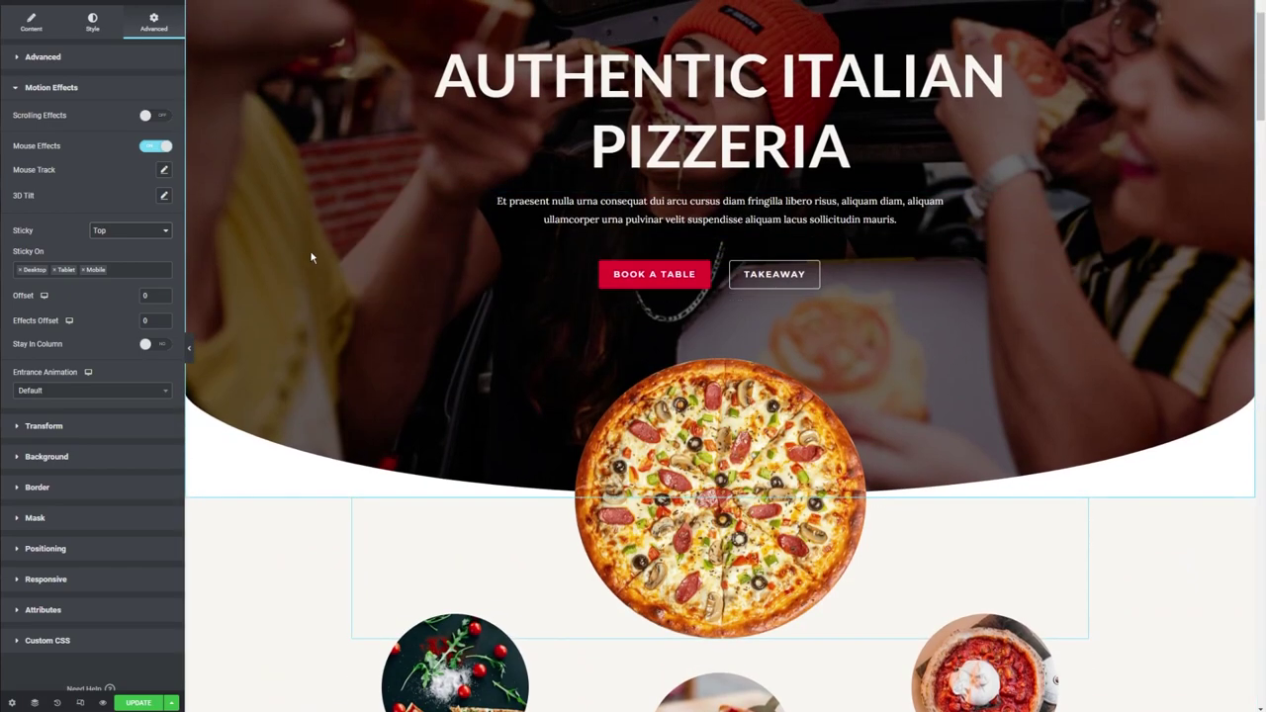
scroll(485, 386, up, 2)
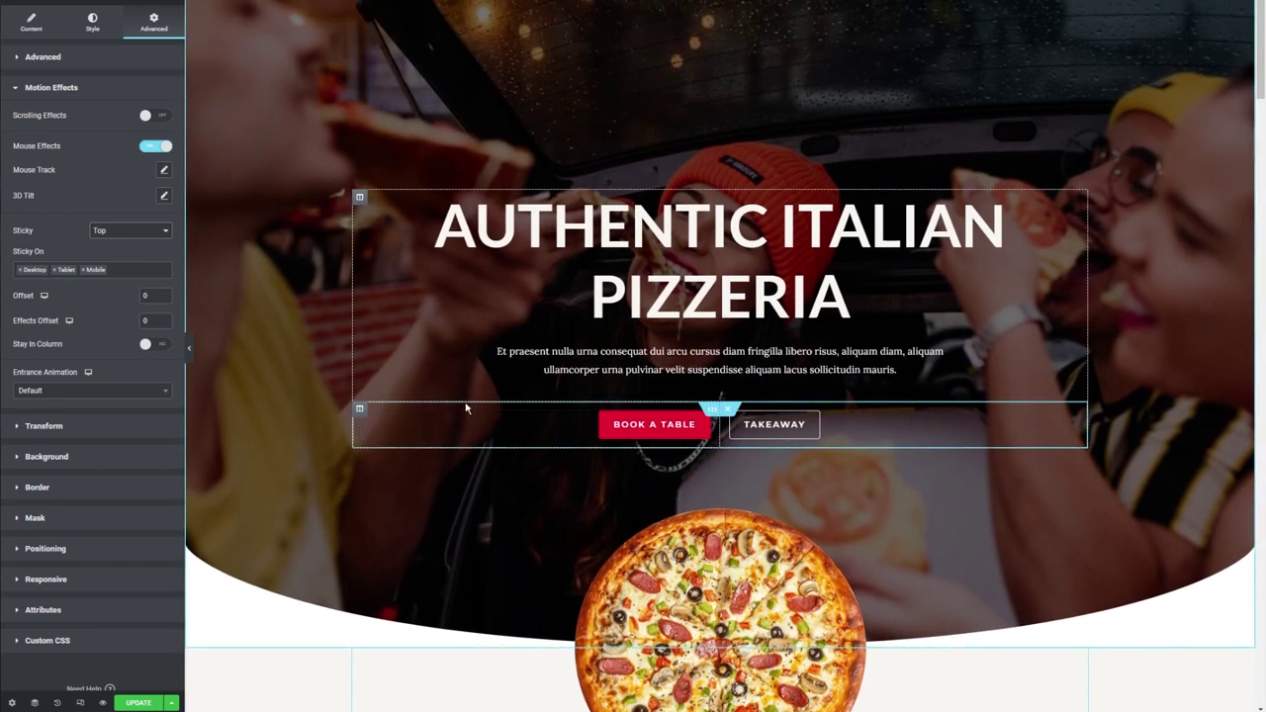
scroll(445, 416, down, 4)
scroll(643, 198, up, 4)
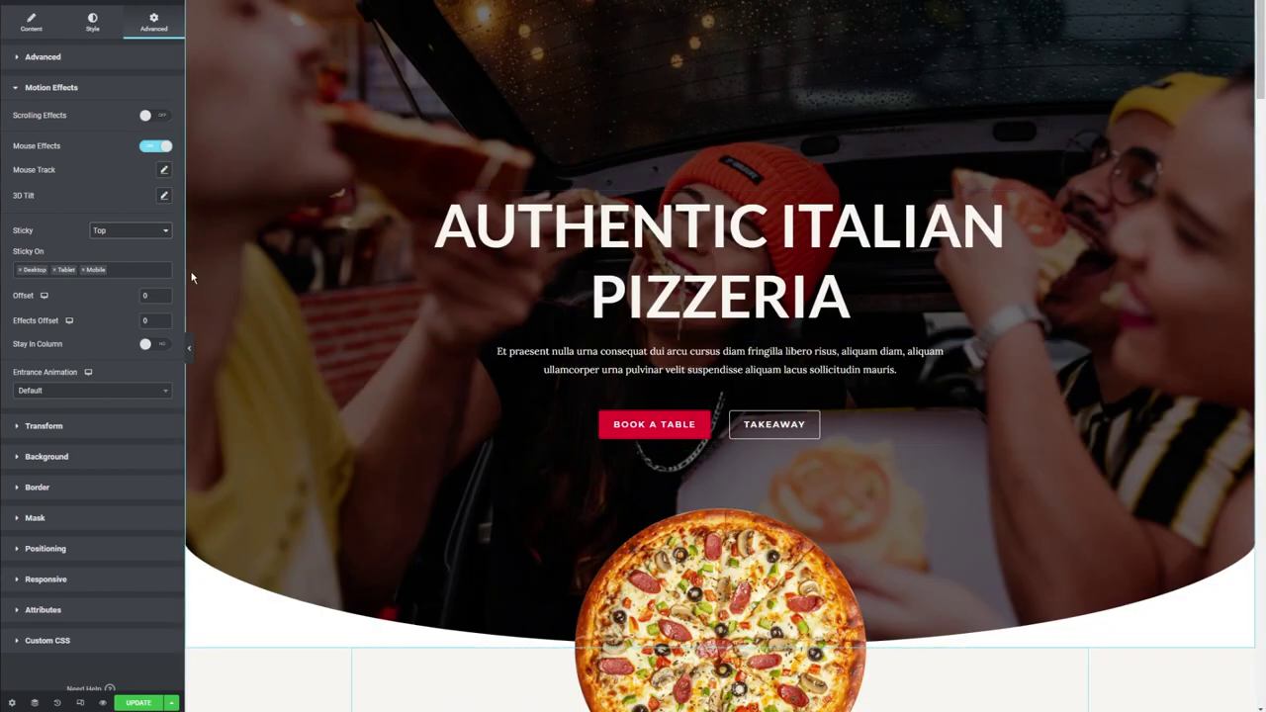
Try the Sticky option Bottom on the pizza image and preview it around the hero section.
click(115, 262)
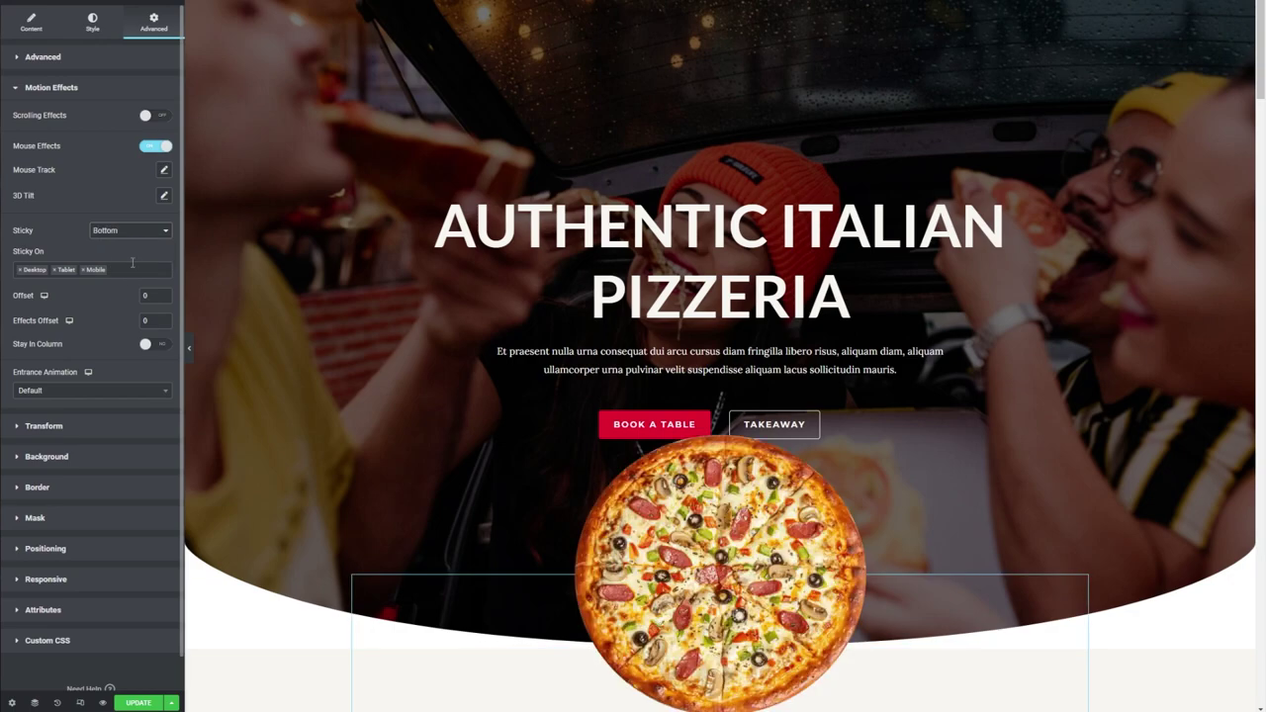
scroll(379, 294, down, 3)
scroll(374, 297, up, 3)
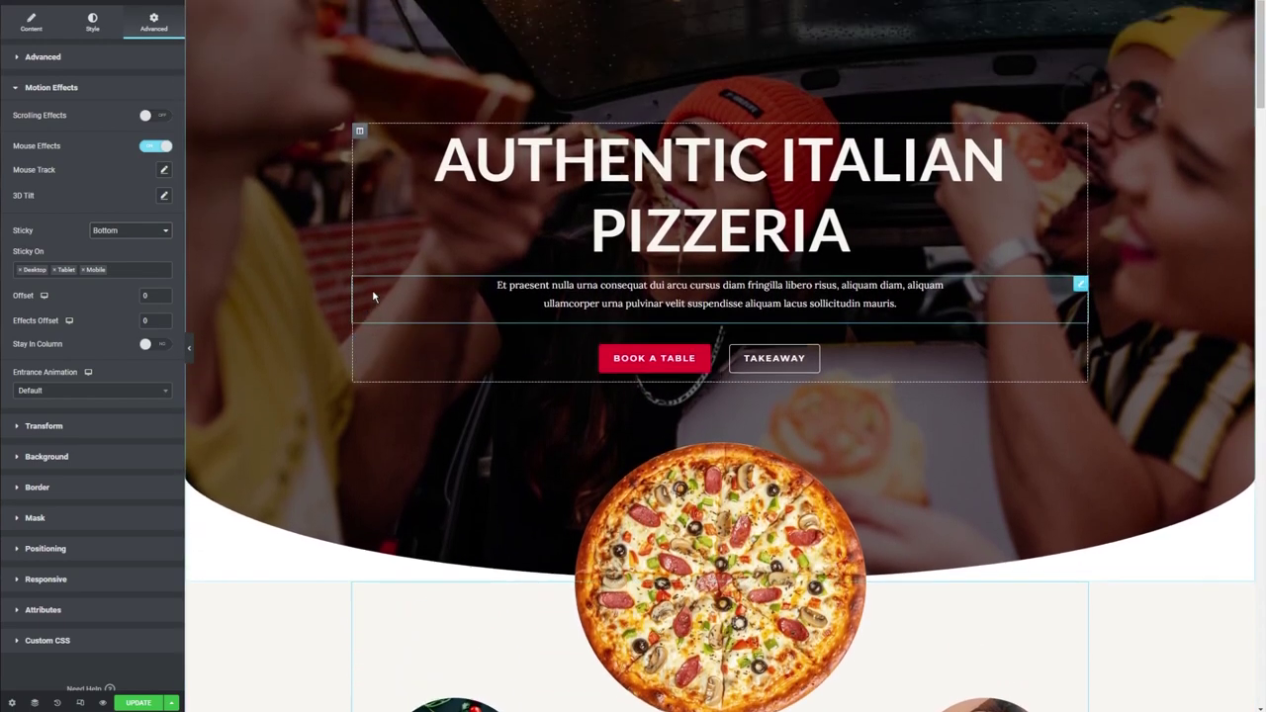
scroll(373, 298, down, 3)
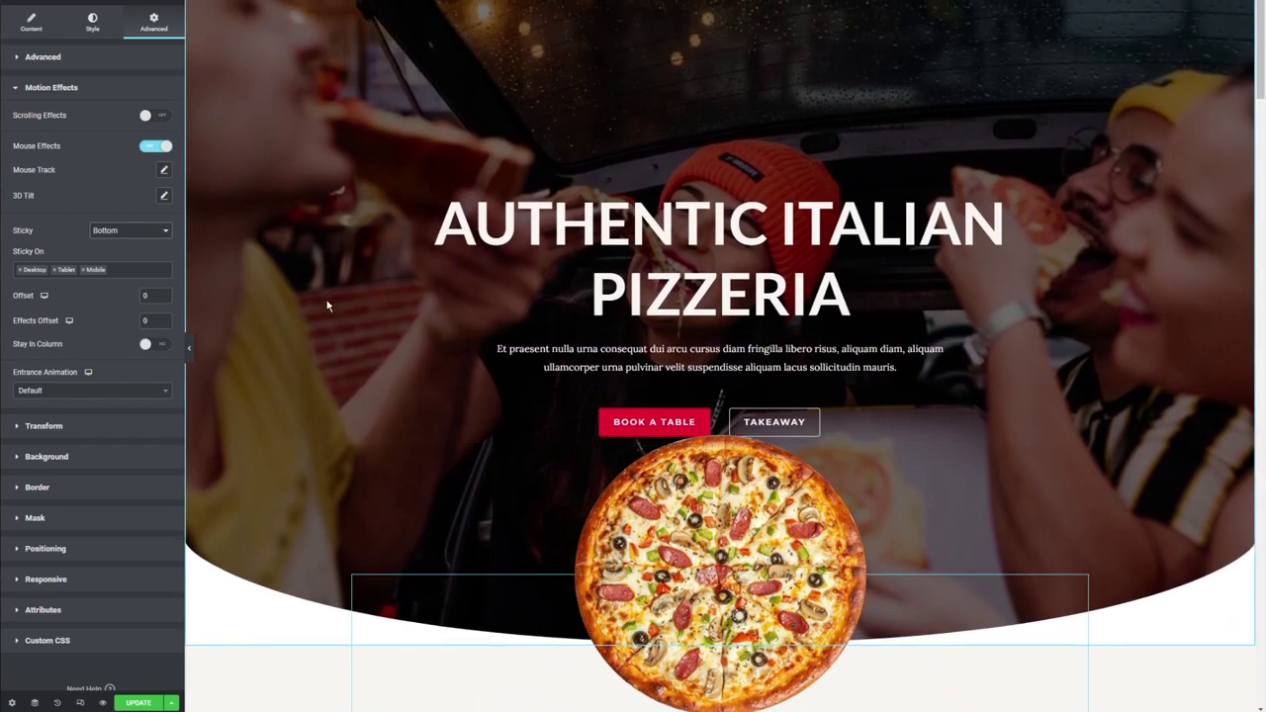
Return the pizza image's Sticky option to Top and preview it through the following page sections.
scroll(331, 237, down, 3)
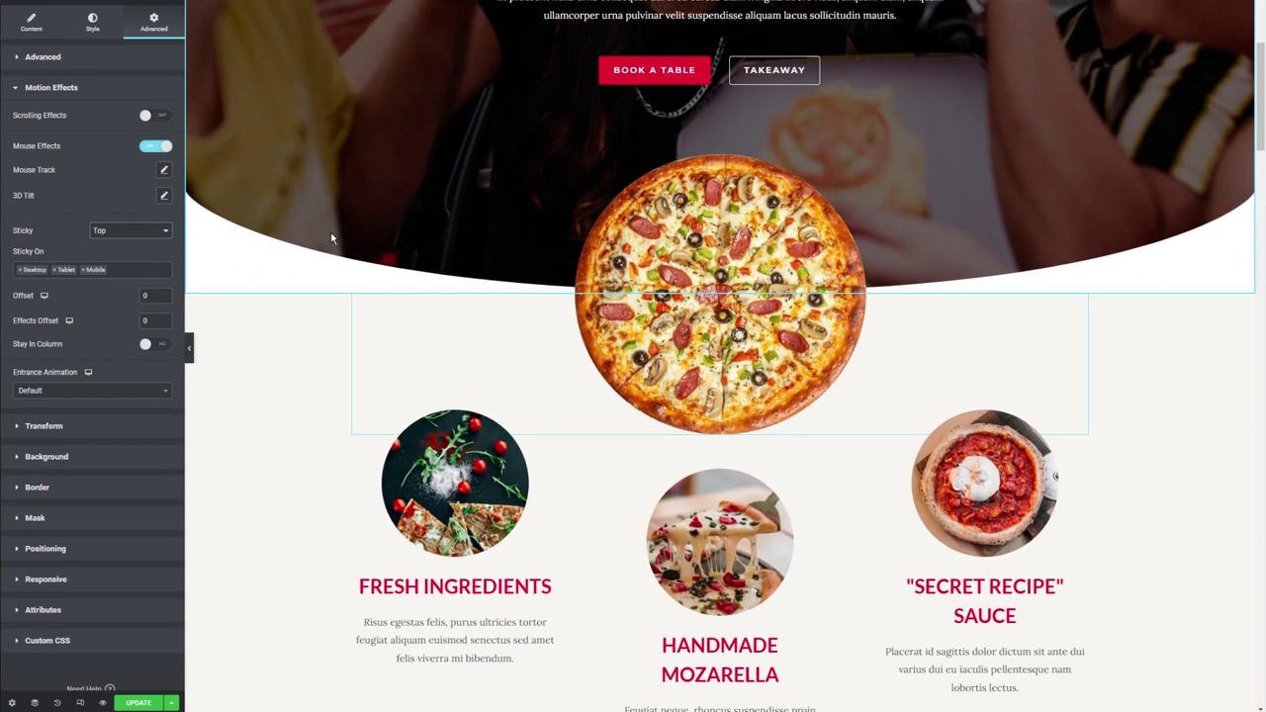
scroll(336, 252, down, 6)
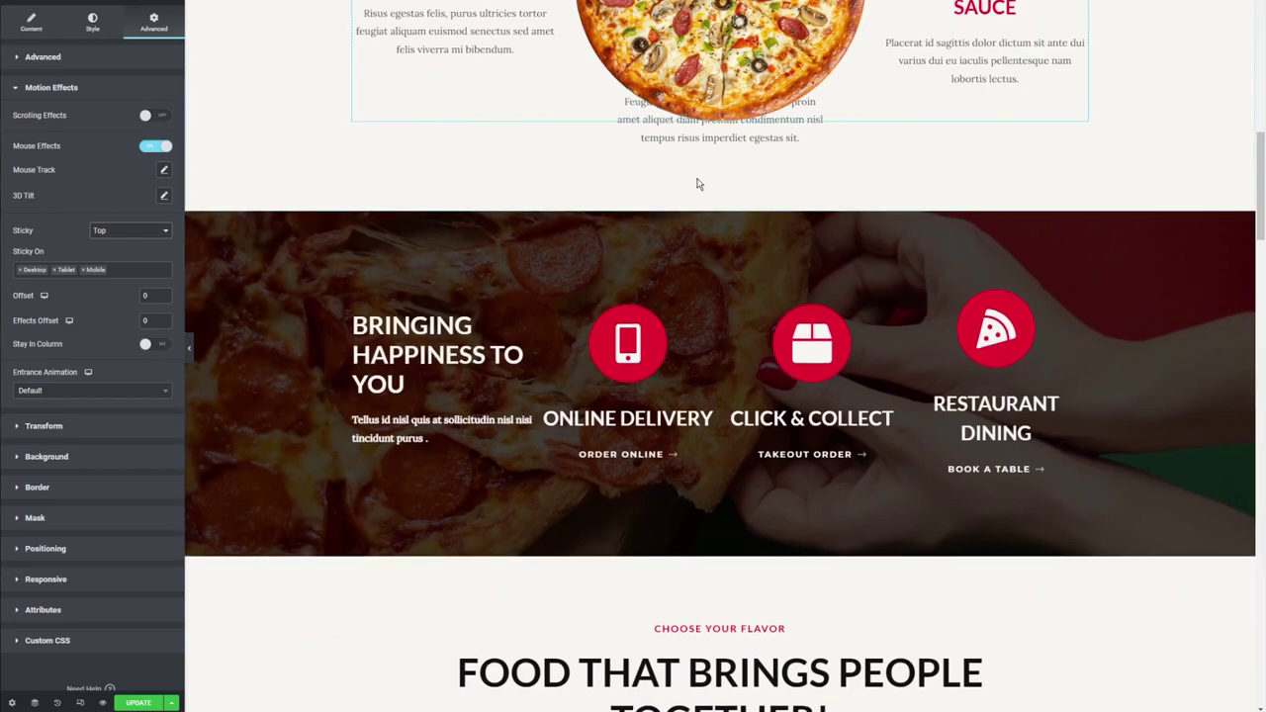
scroll(694, 182, down, 2)
scroll(693, 182, up, 8)
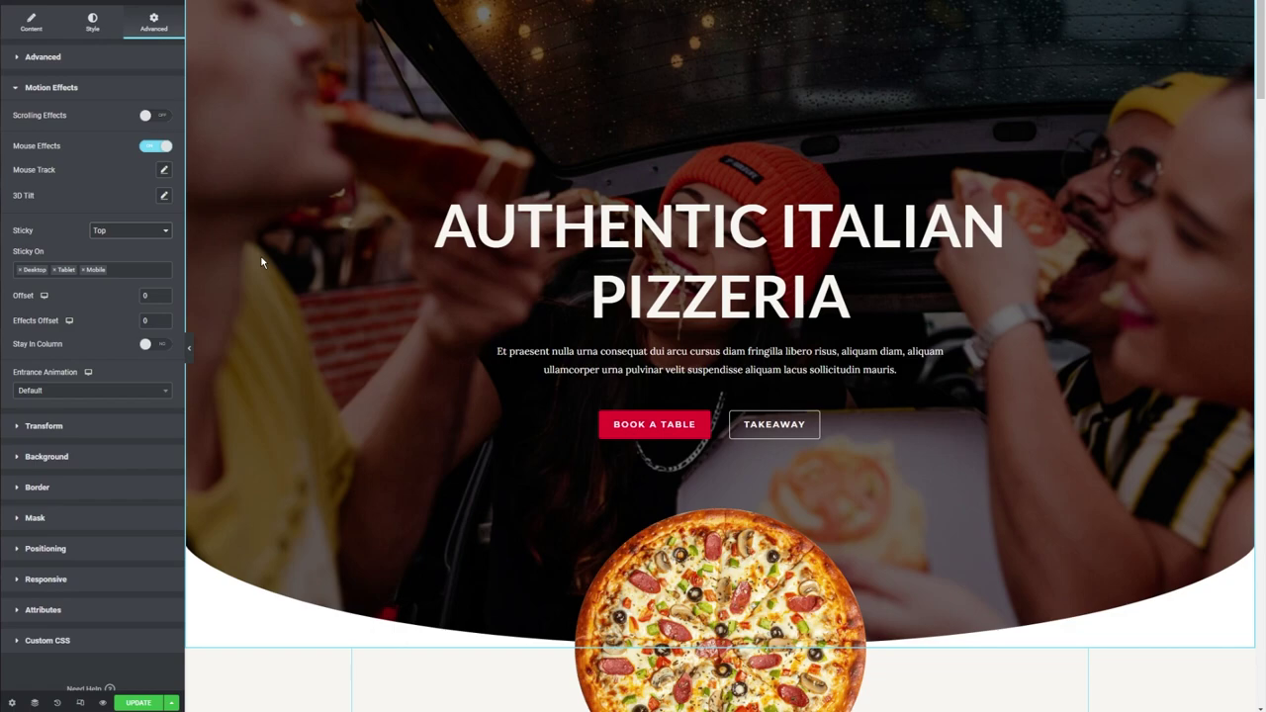
Try a sticky Offset of 50 on the pizza image, preview it along the page, and undo the offset.
scroll(262, 262, down, 5)
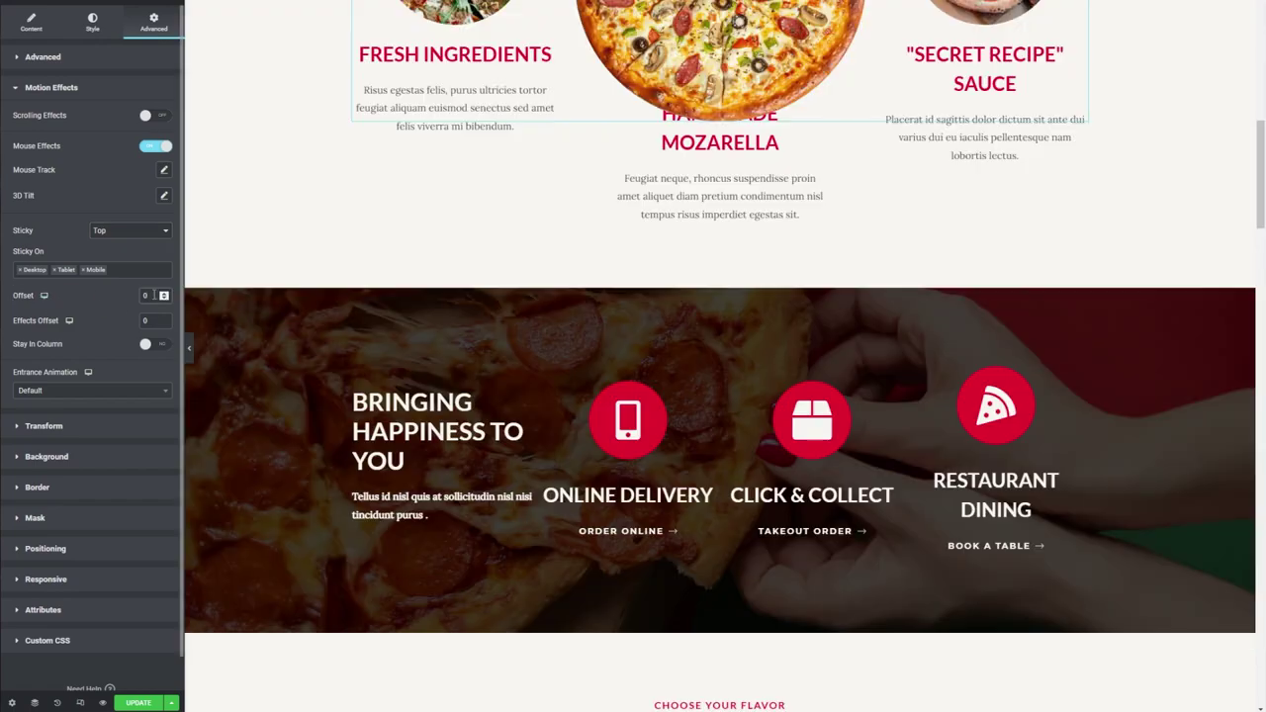
drag(164, 295, 164, 296)
scroll(367, 249, down, 3)
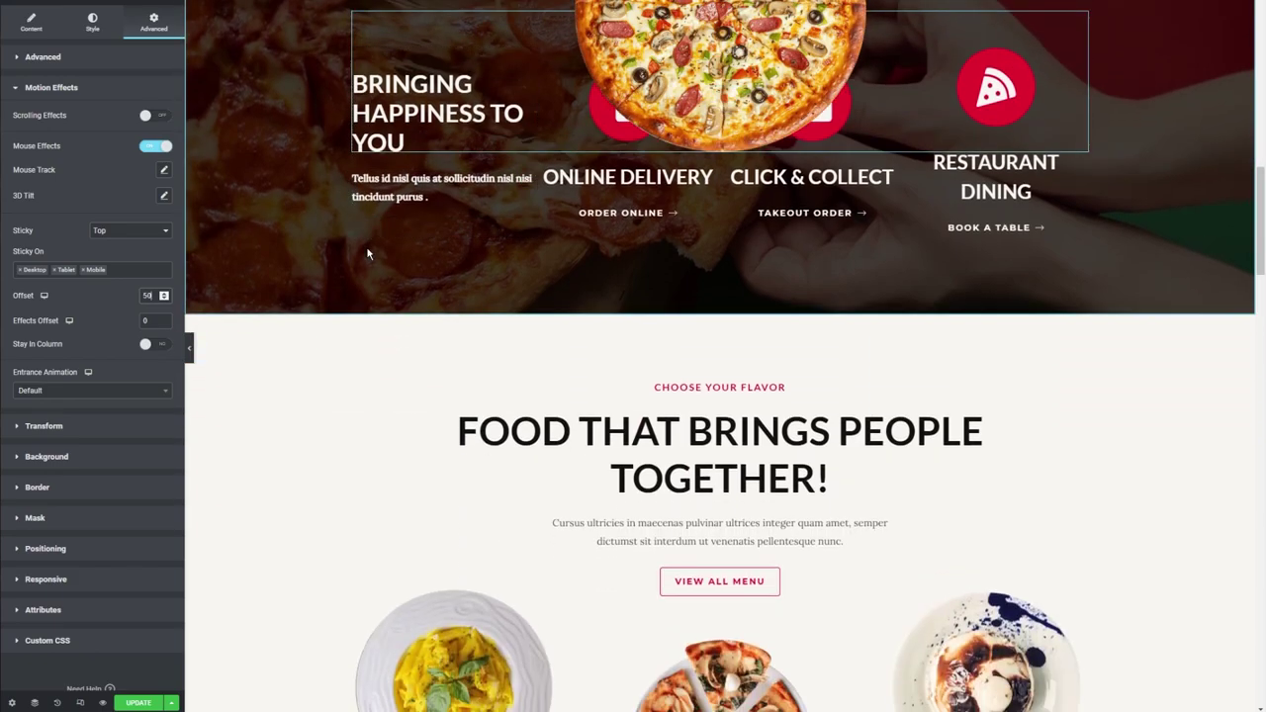
scroll(366, 254, up, 5)
scroll(366, 254, up, 5)
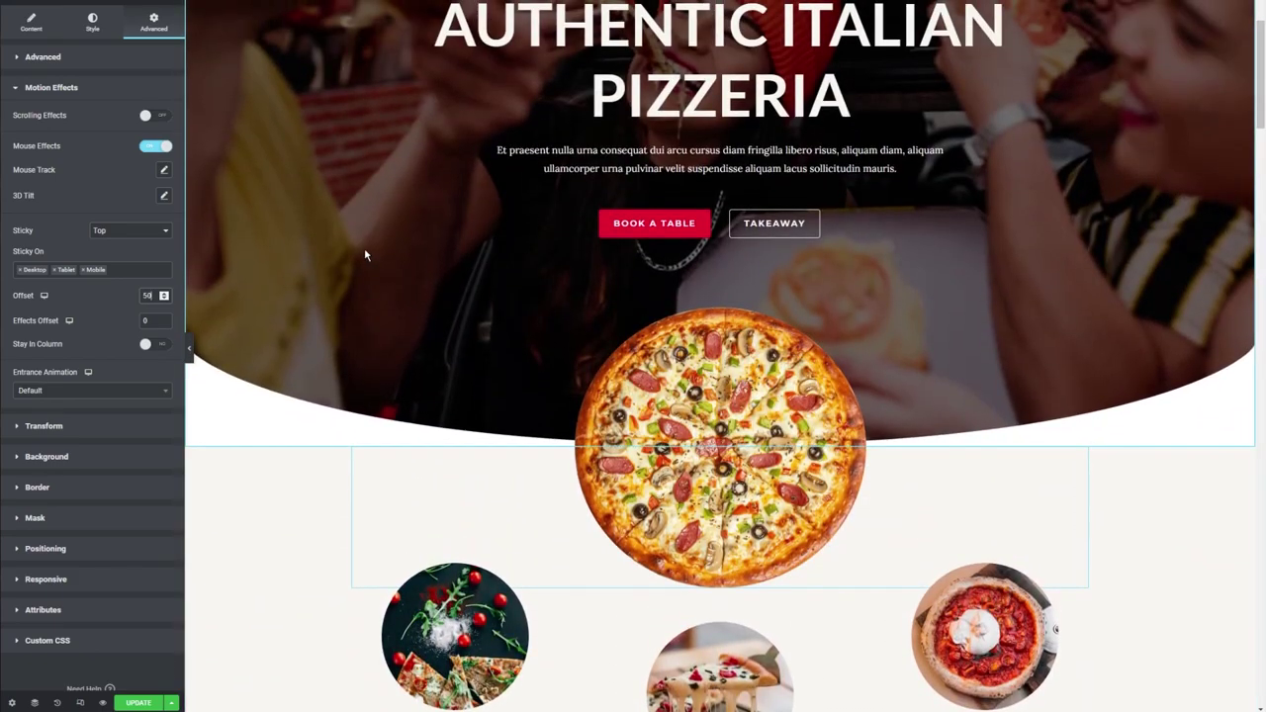
scroll(364, 247, down, 2)
scroll(364, 255, up, 2)
key(ctrl+z)
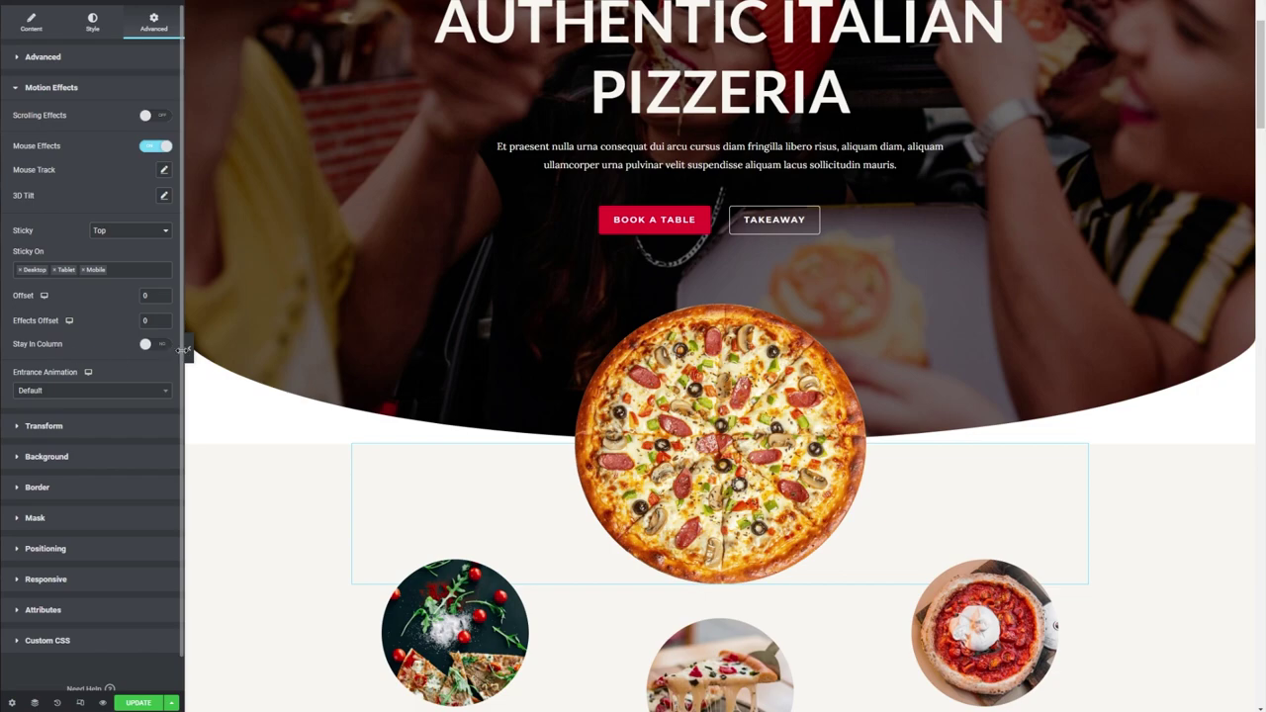
Enable Stay In Column for the sticky pizza image and preview it down the page.
click(155, 343)
scroll(287, 395, down, 6)
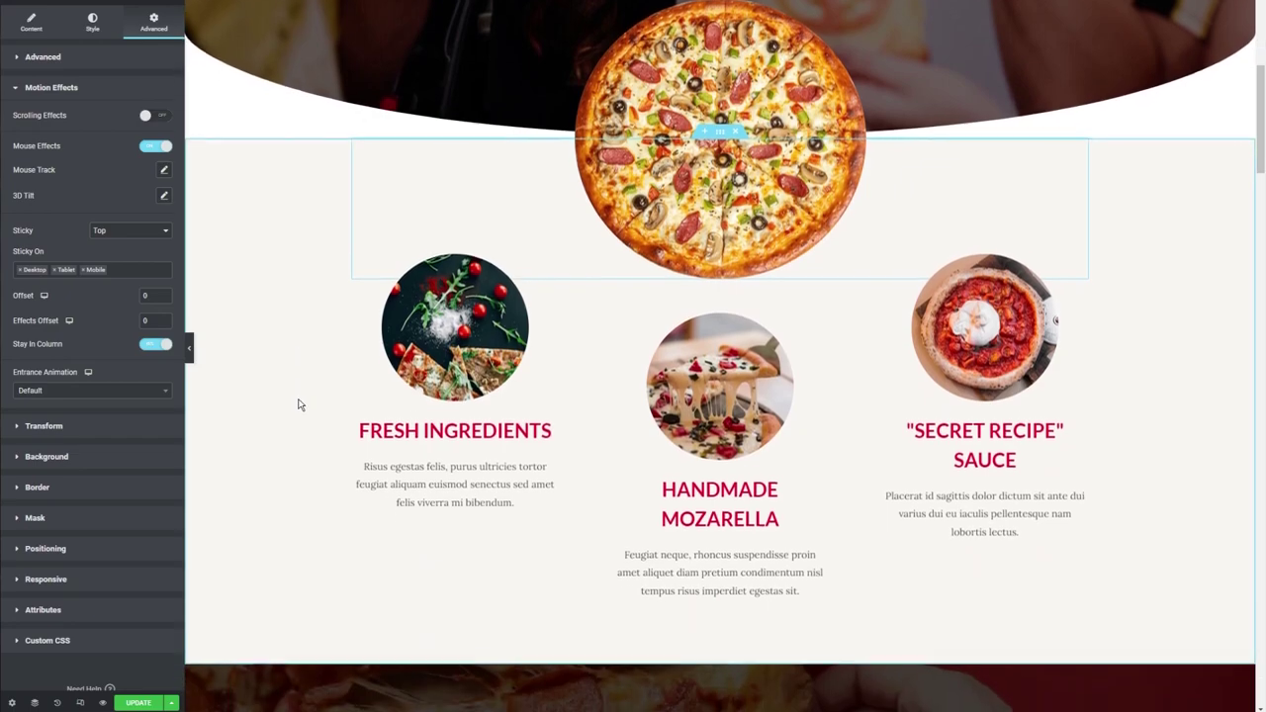
Preview how the sticky pizza image stays within its column around the Bringing Happiness To You section.
scroll(468, 337, down, 3)
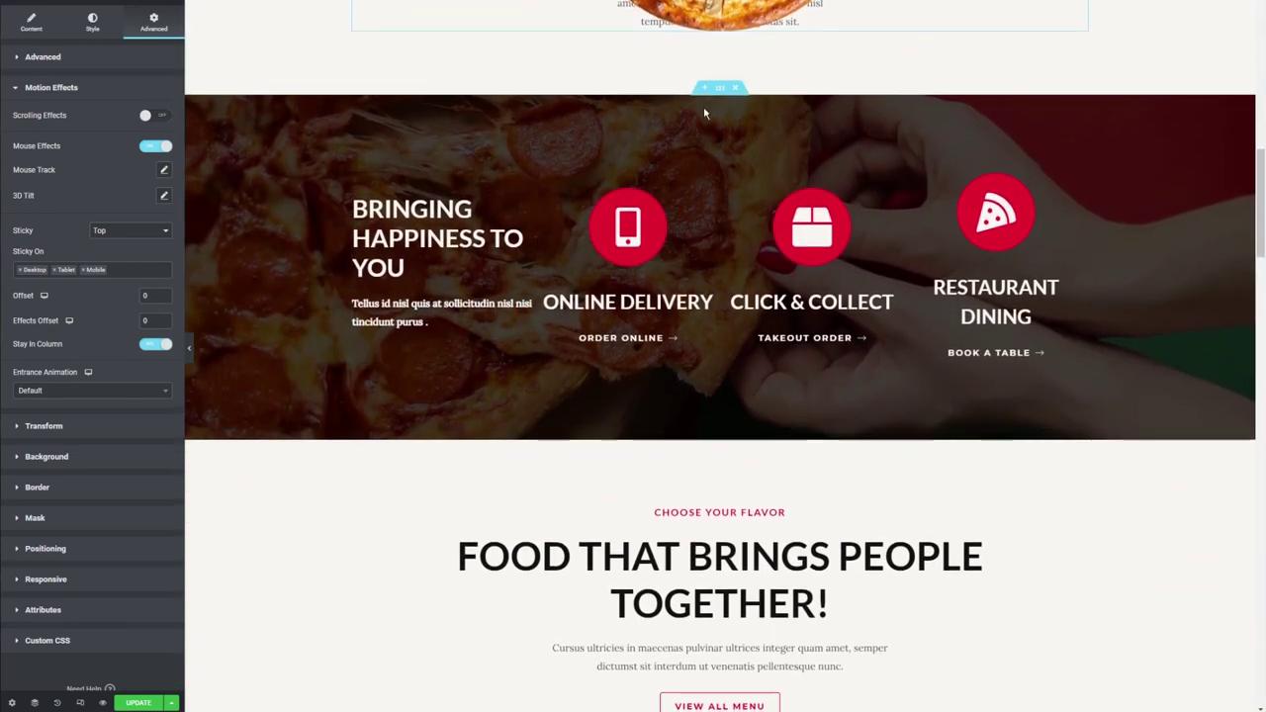
scroll(665, 255, down, 2)
scroll(665, 255, up, 7)
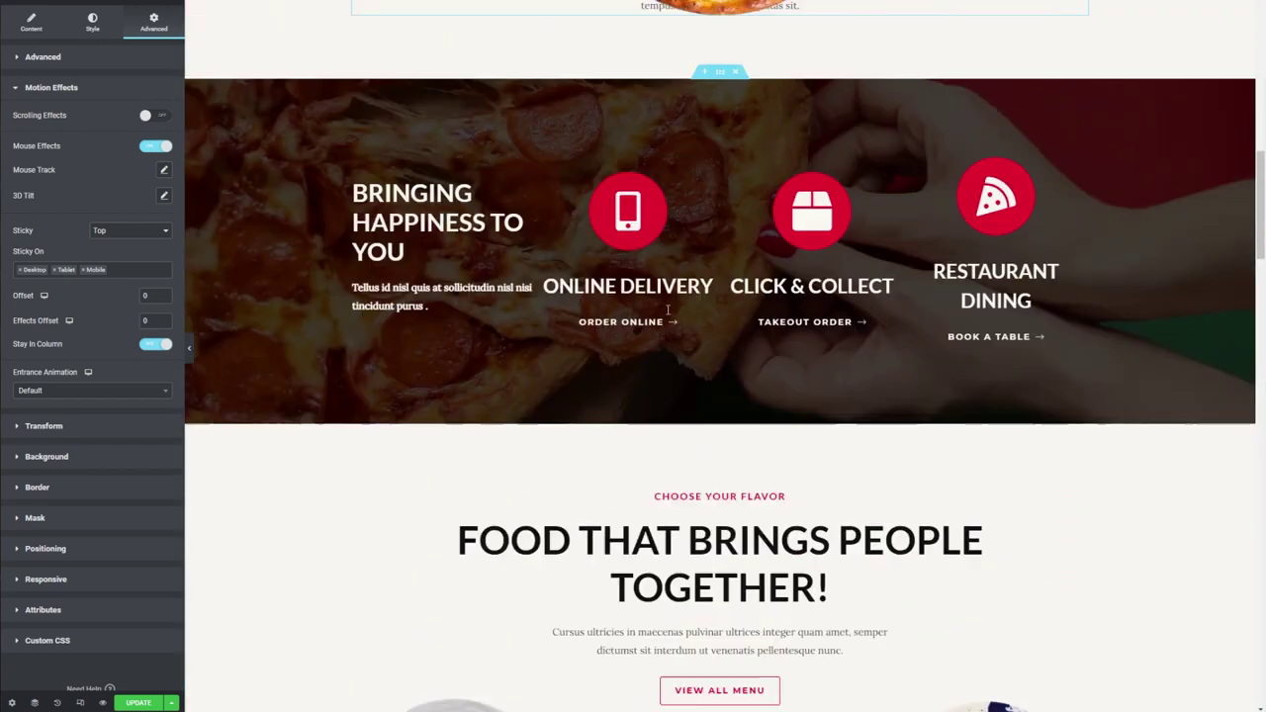
scroll(665, 315, up, 2)
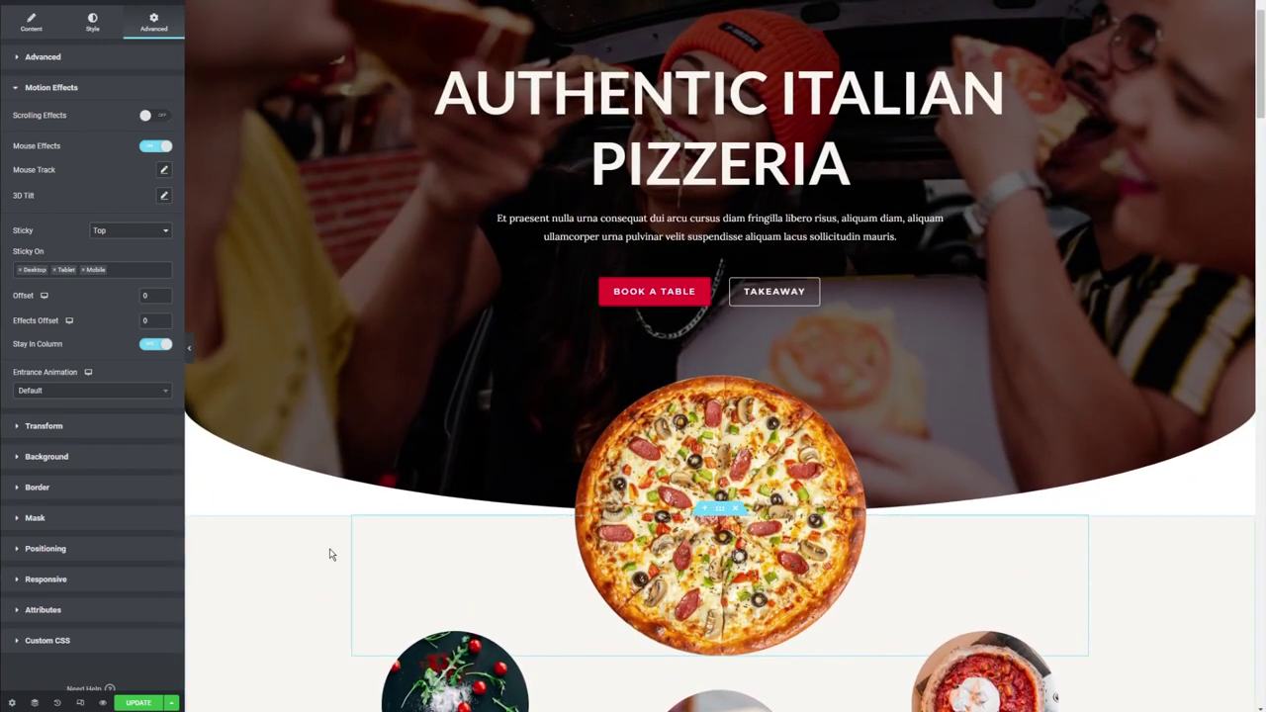
Turn off Stay In Column and Mouse Effects for the pizza image and set Sticky to None.
click(156, 345)
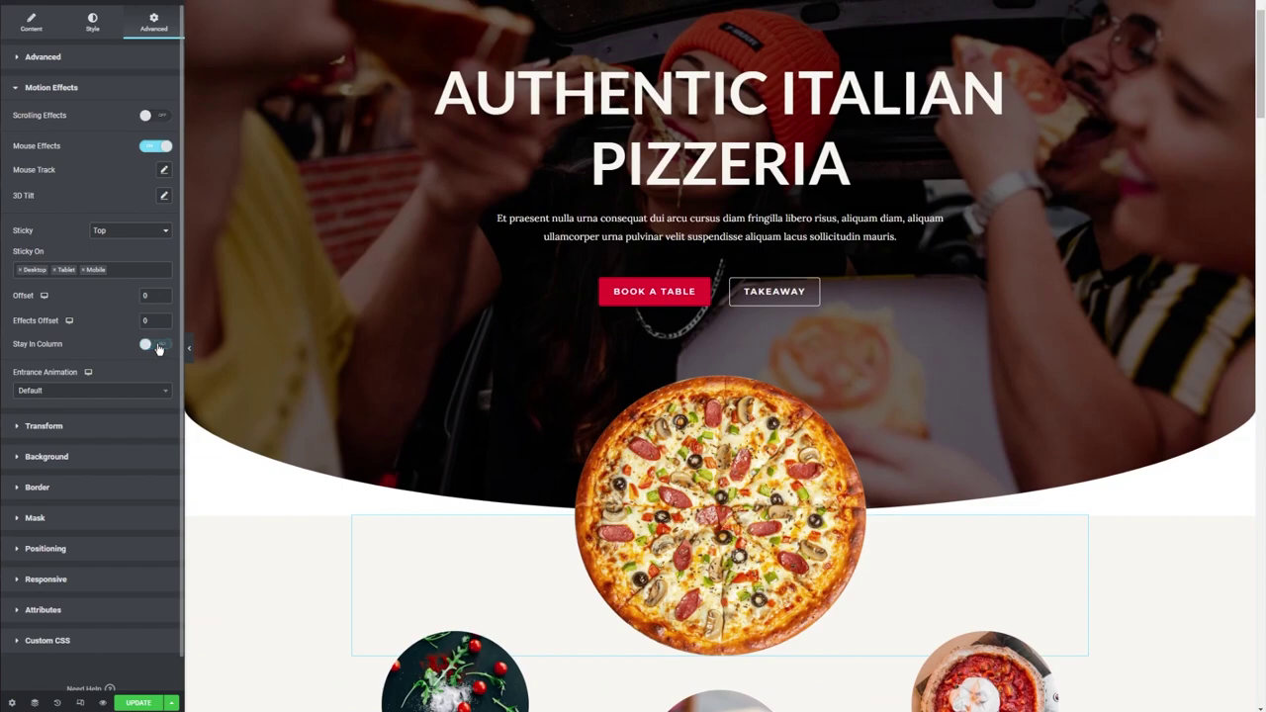
click(155, 148)
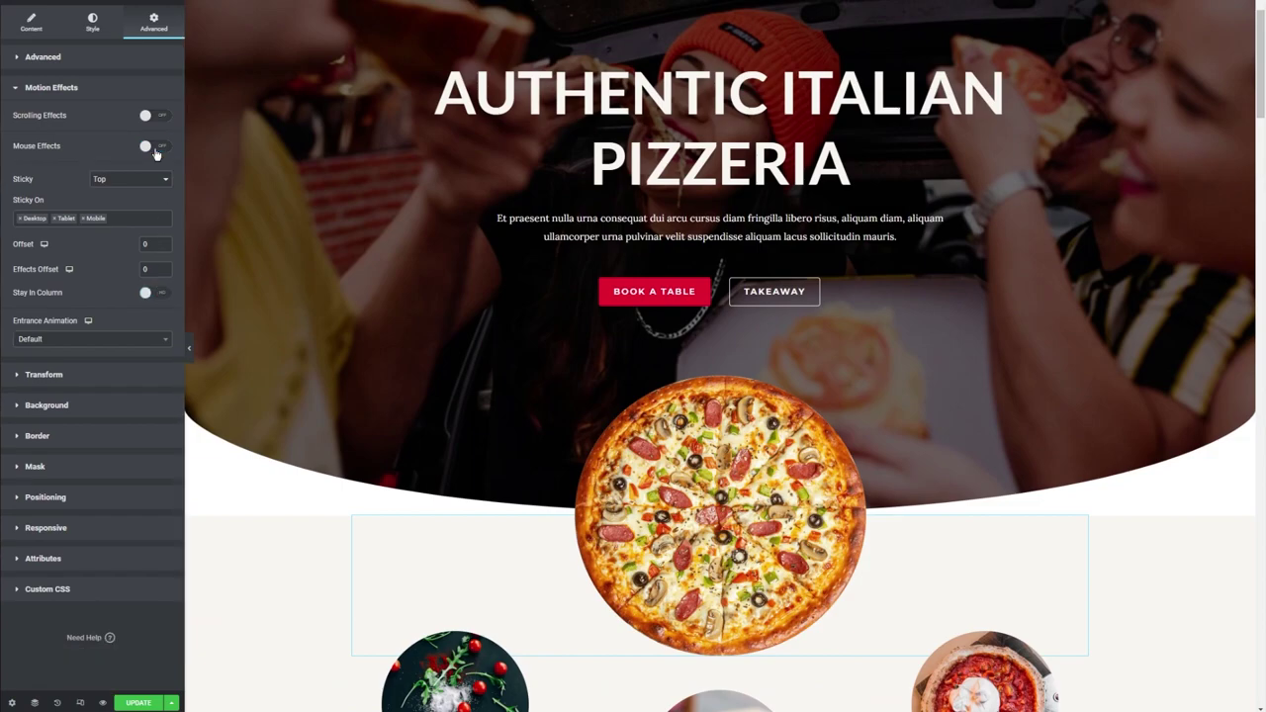
click(133, 183)
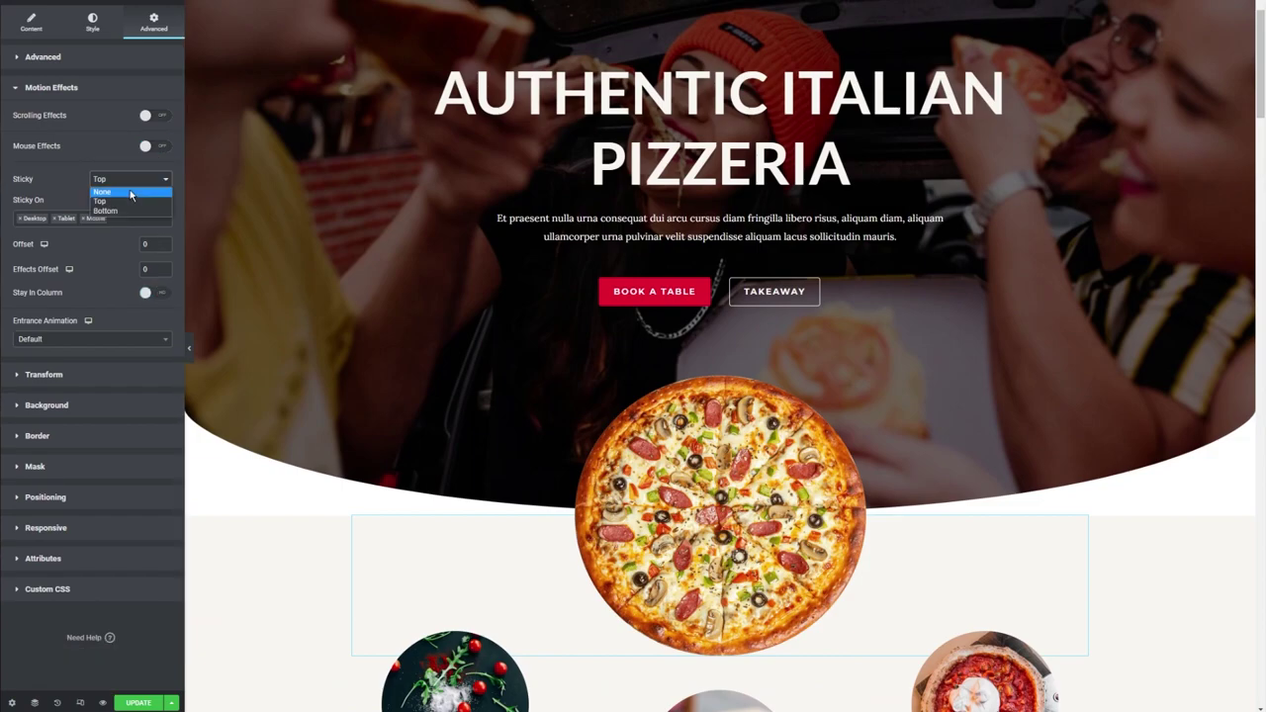
click(131, 193)
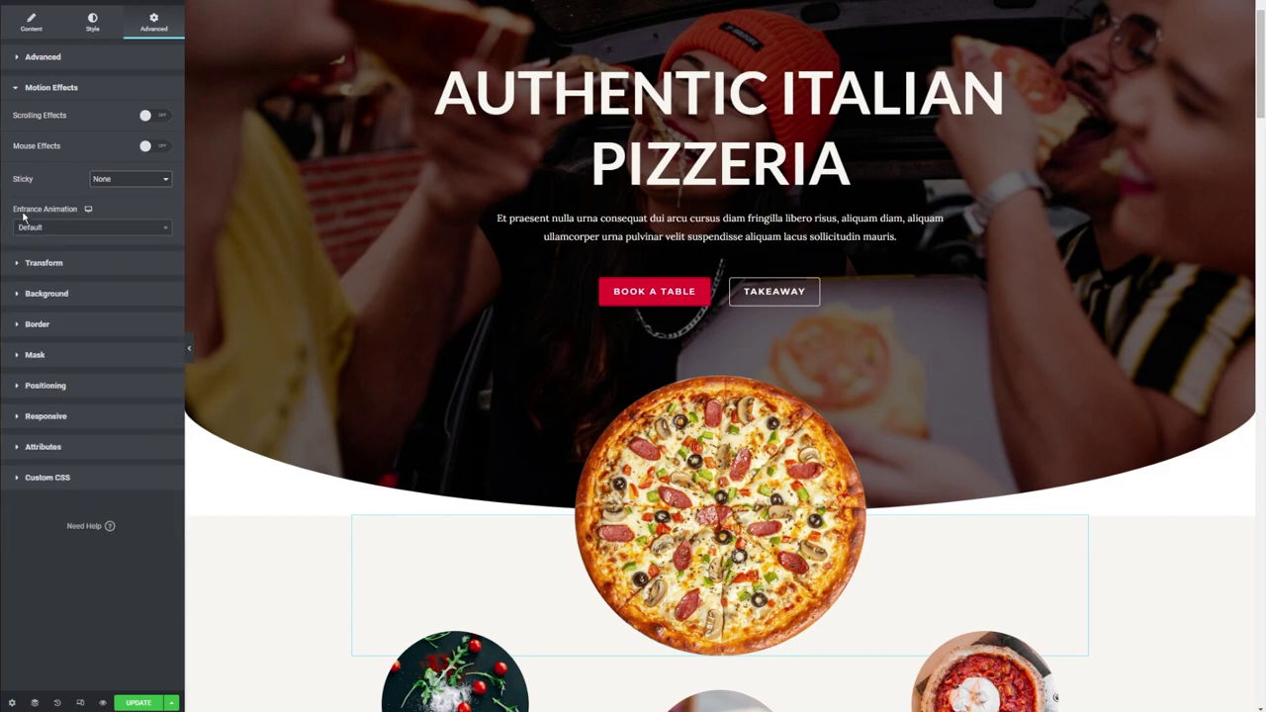
Browse the entrance animations for the pizza image and try Jello.
click(113, 229)
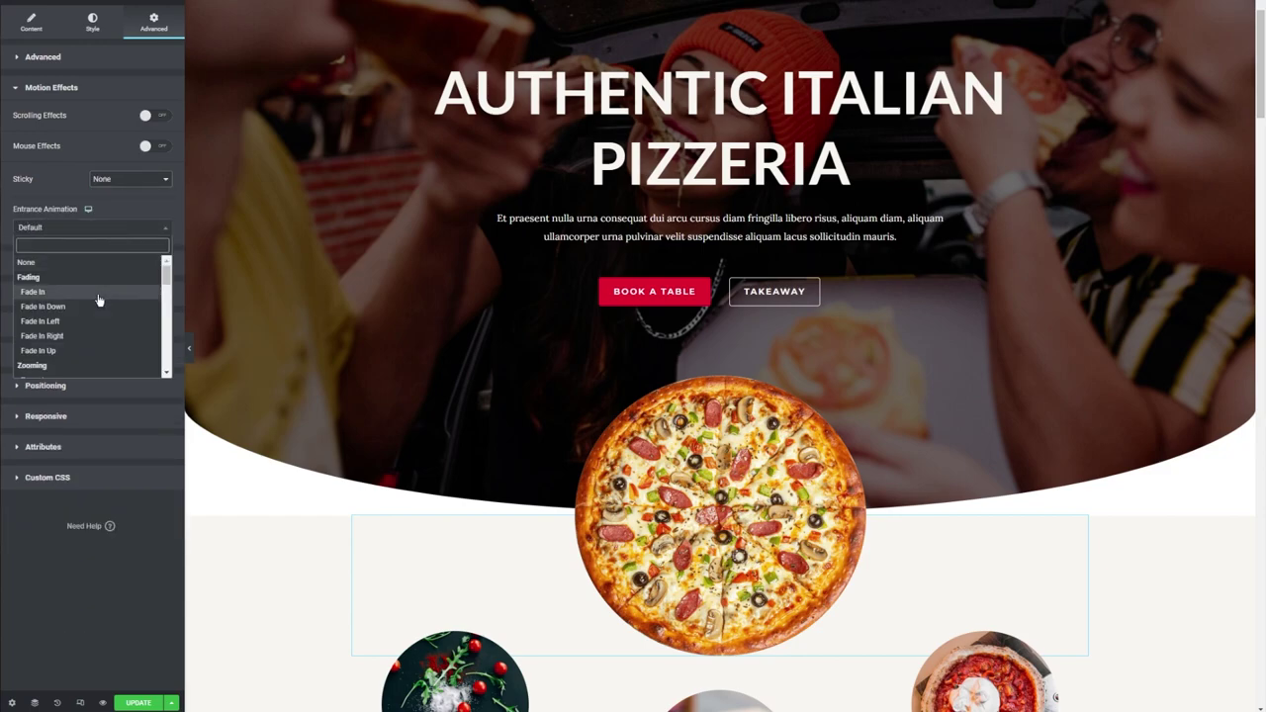
scroll(99, 300, down, 6)
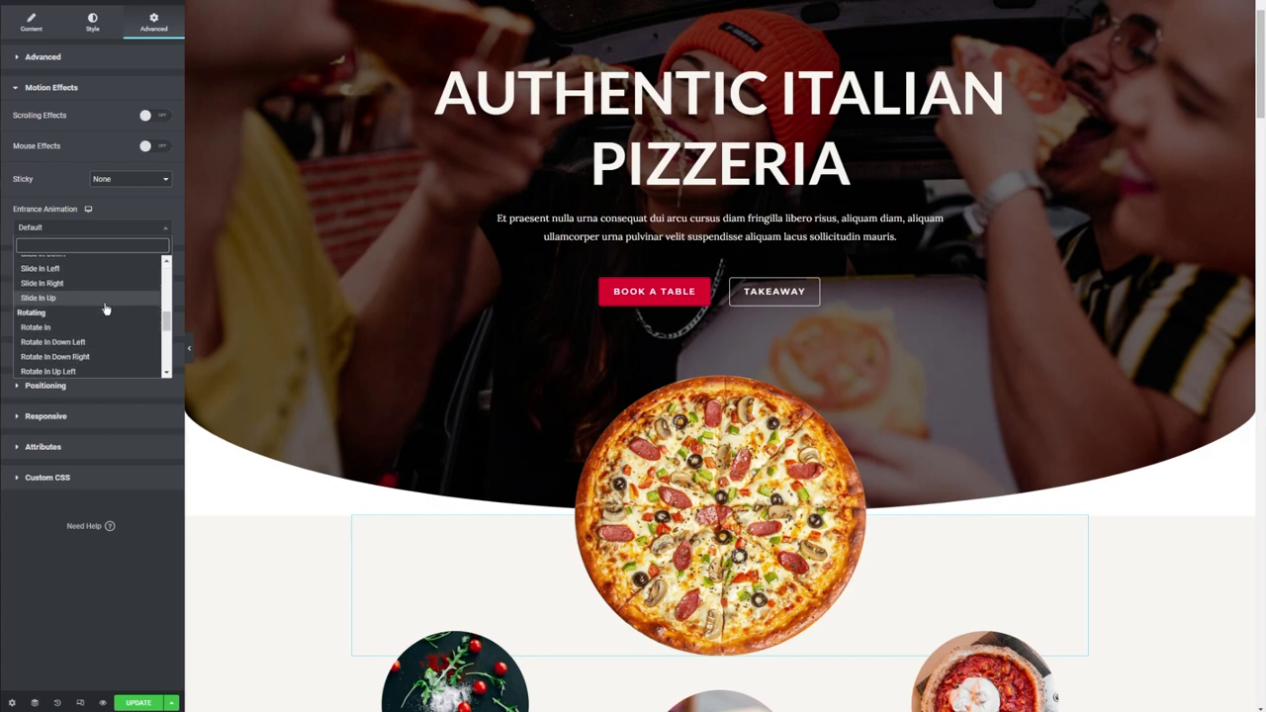
scroll(104, 310, down, 6)
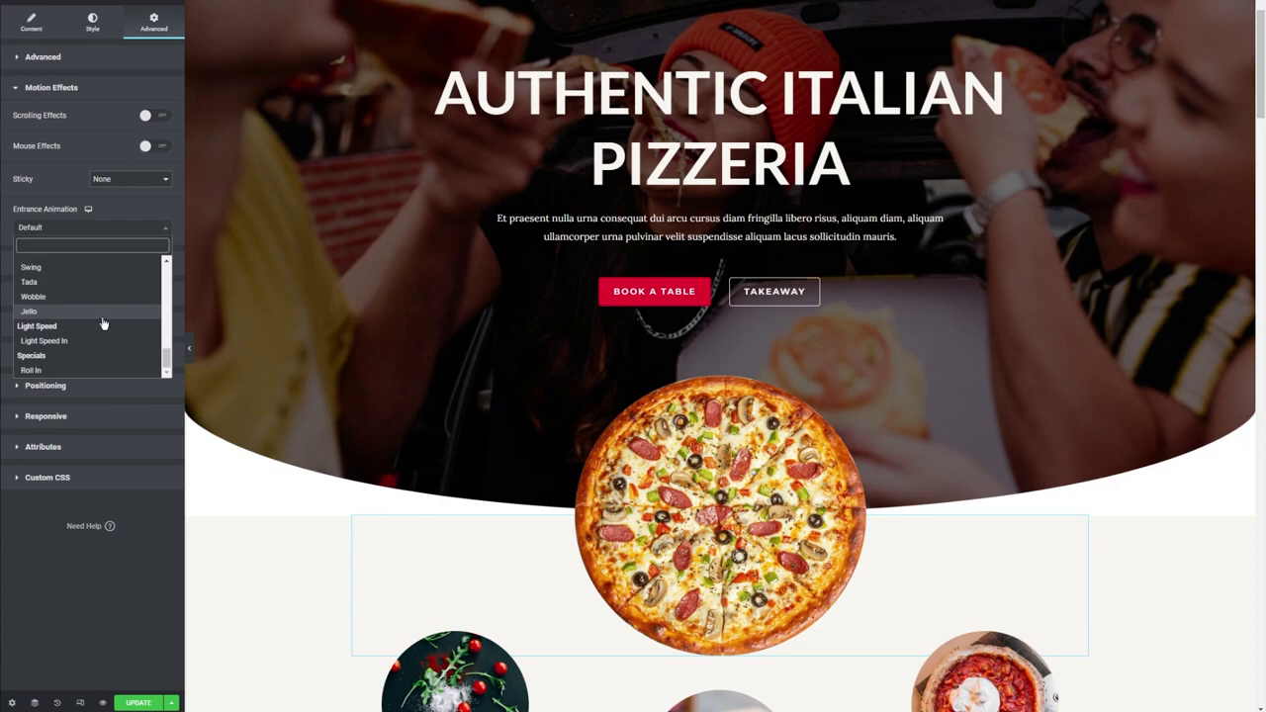
click(101, 313)
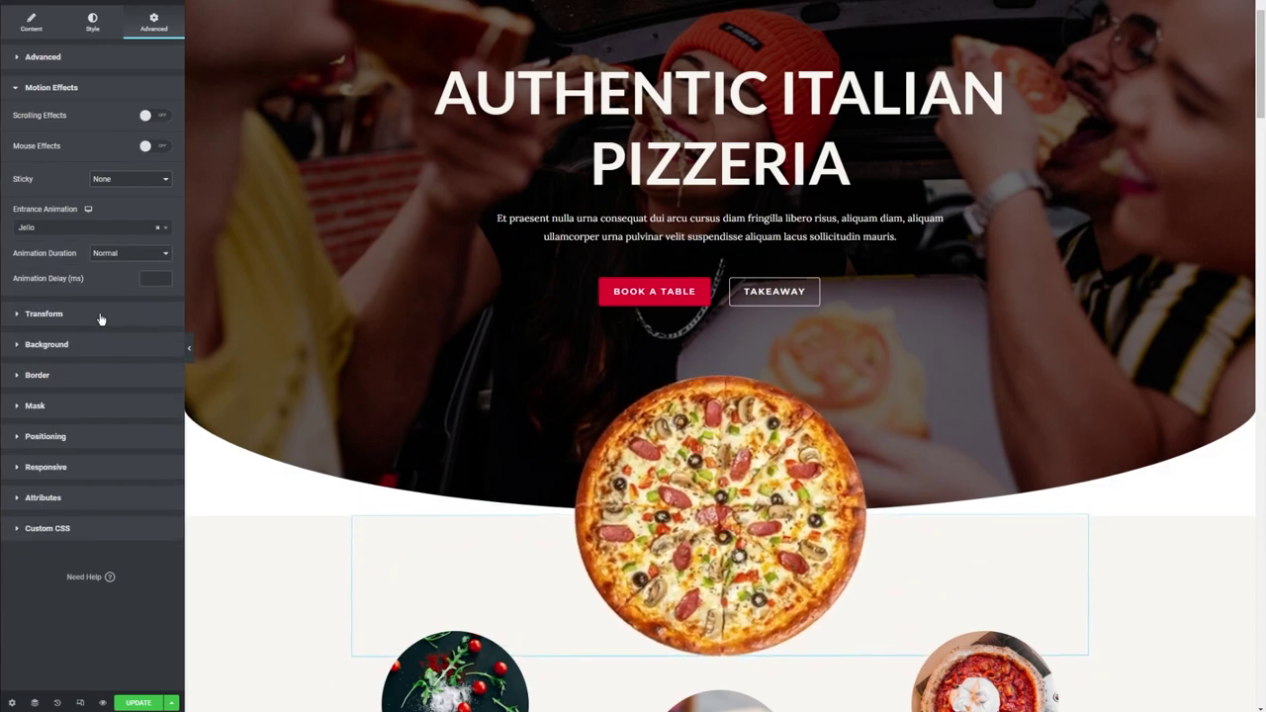
Try the Swing, Light Speed In and Roll In entrance animations on the pizza image.
click(94, 227)
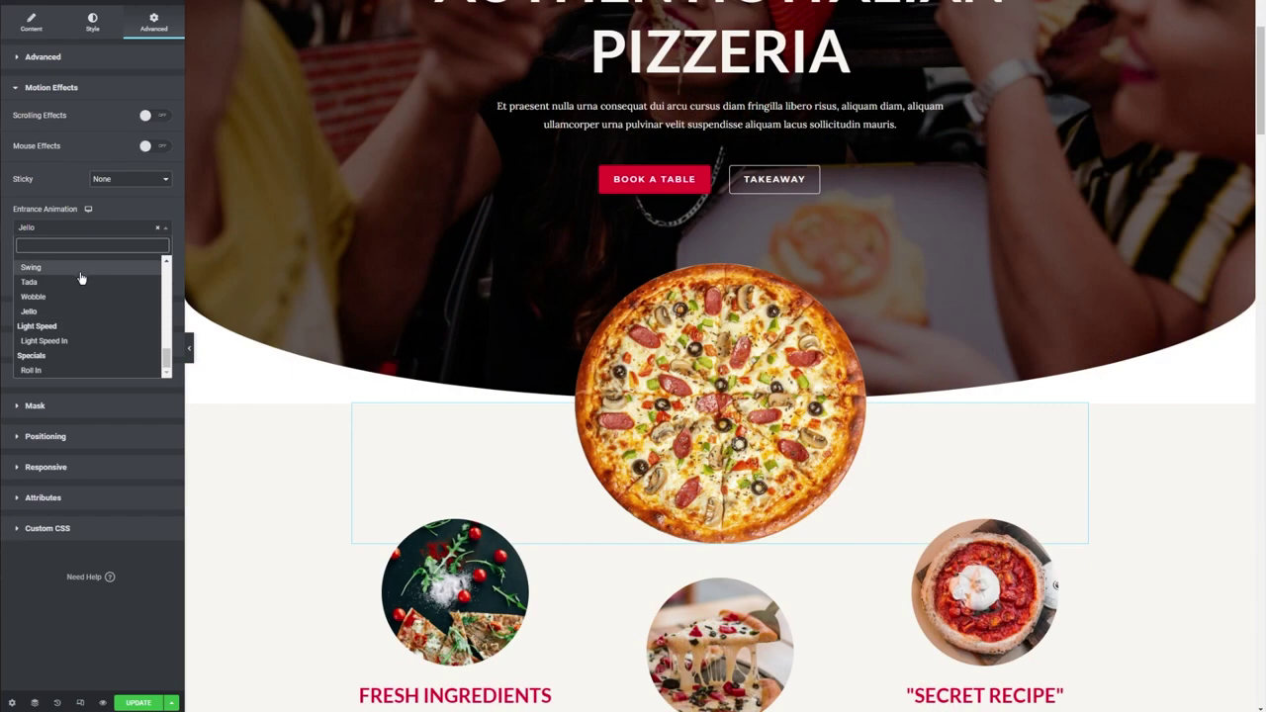
click(79, 273)
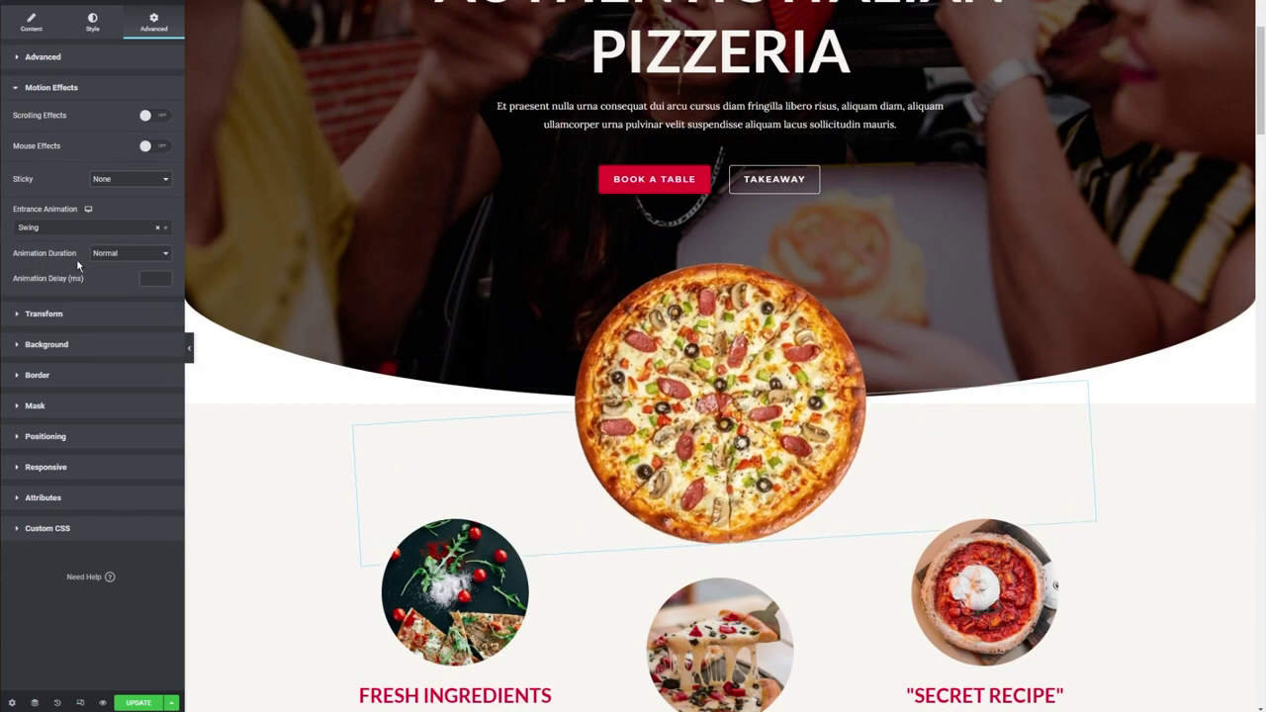
click(79, 227)
click(45, 351)
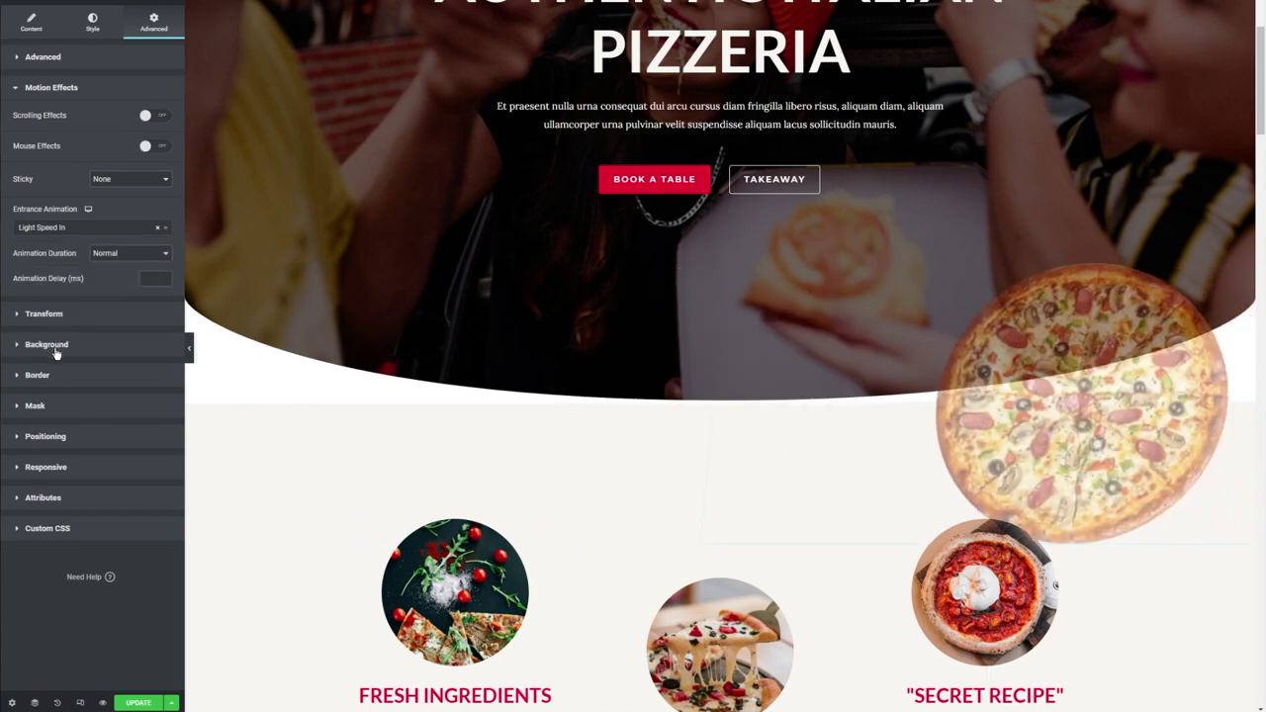
click(87, 230)
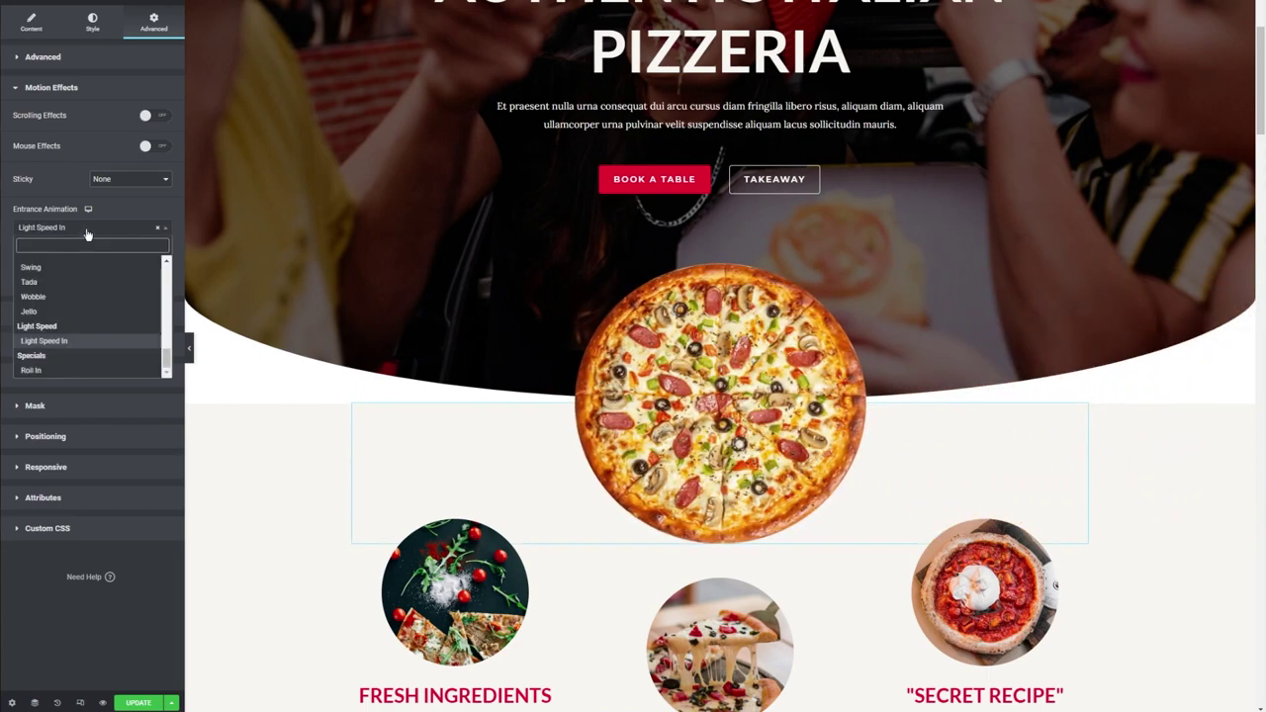
click(43, 370)
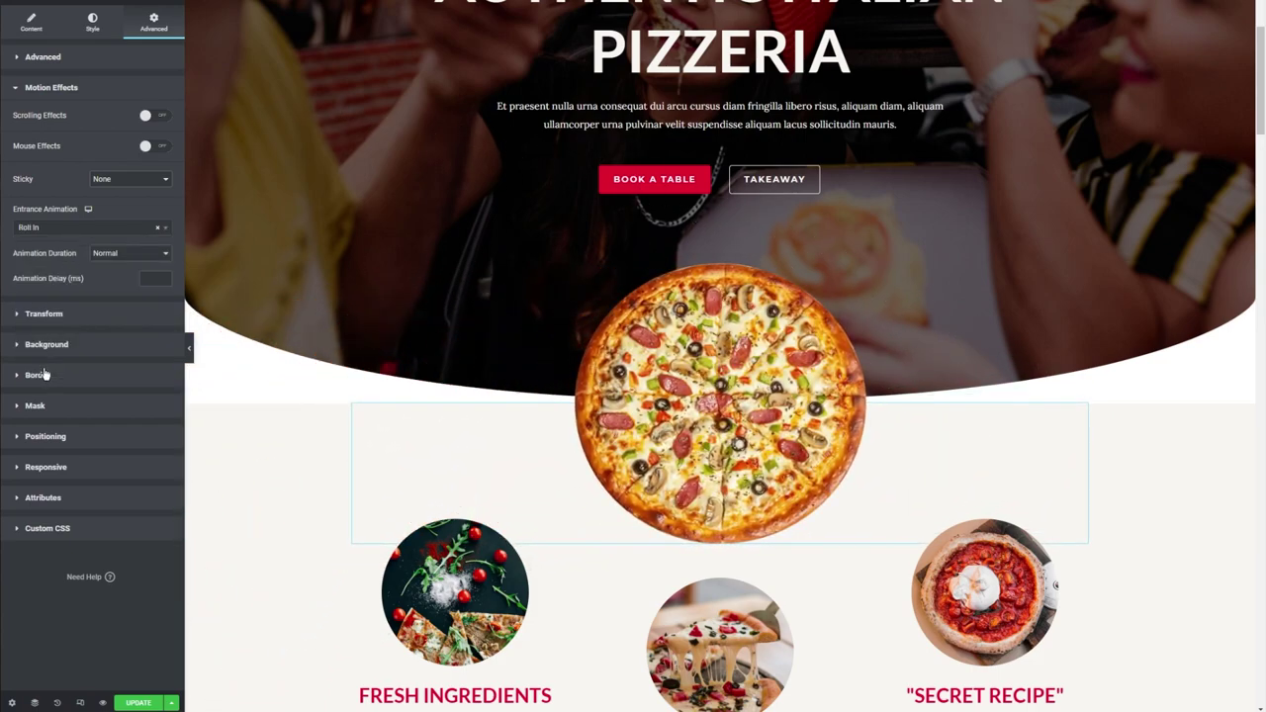
Try the Jello entrance animation on the pizza image again, followed by Wobble.
click(84, 235)
click(53, 313)
click(79, 233)
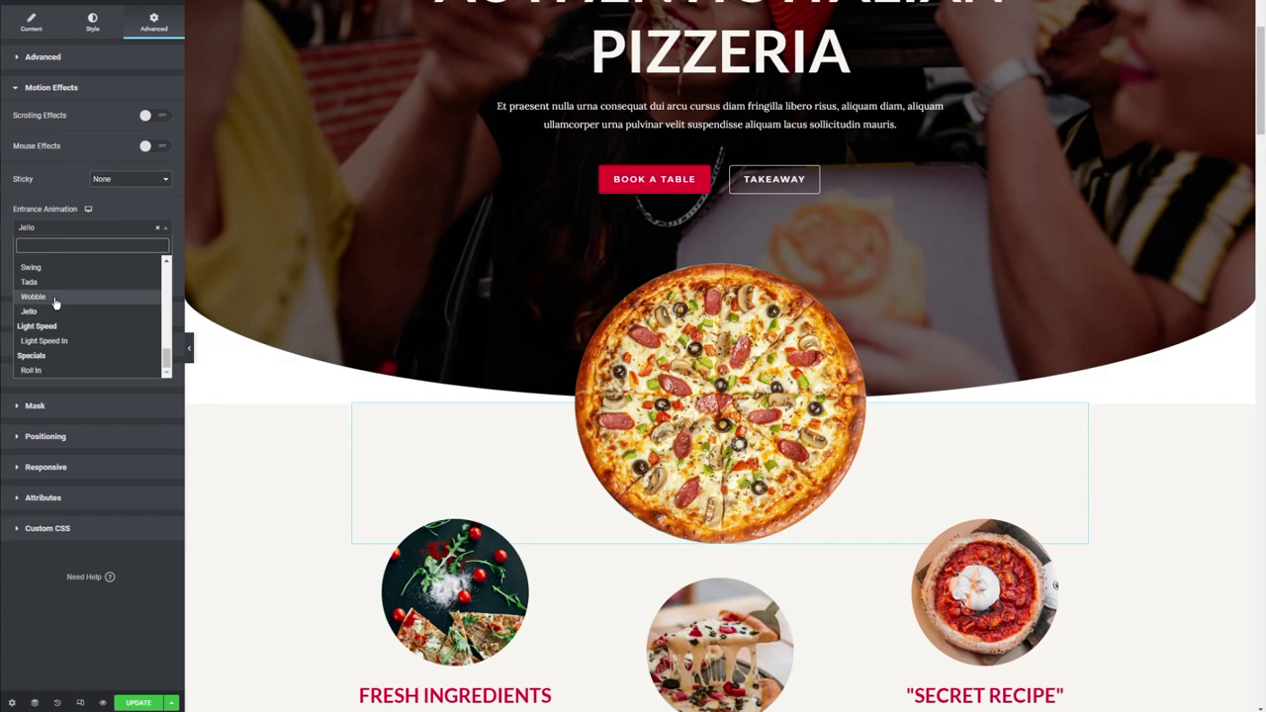
click(55, 300)
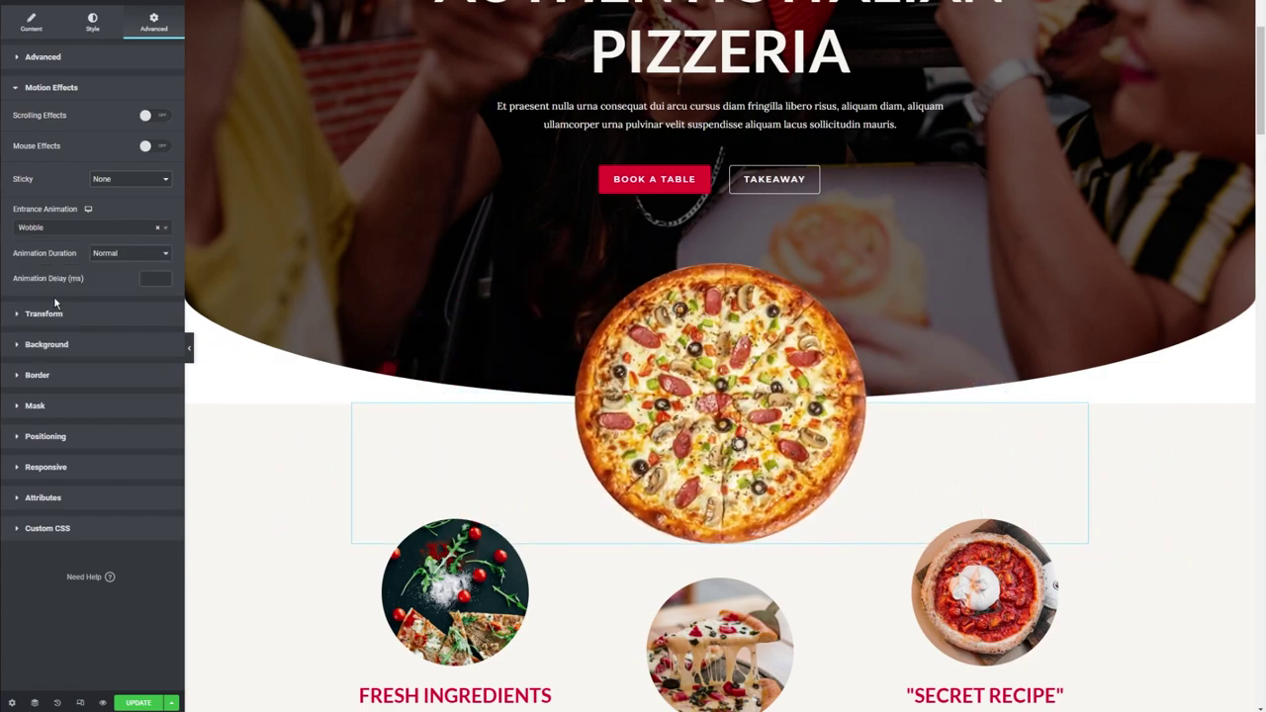
Try the Fast animation duration on the pizza image with the Jello entrance animation.
click(96, 254)
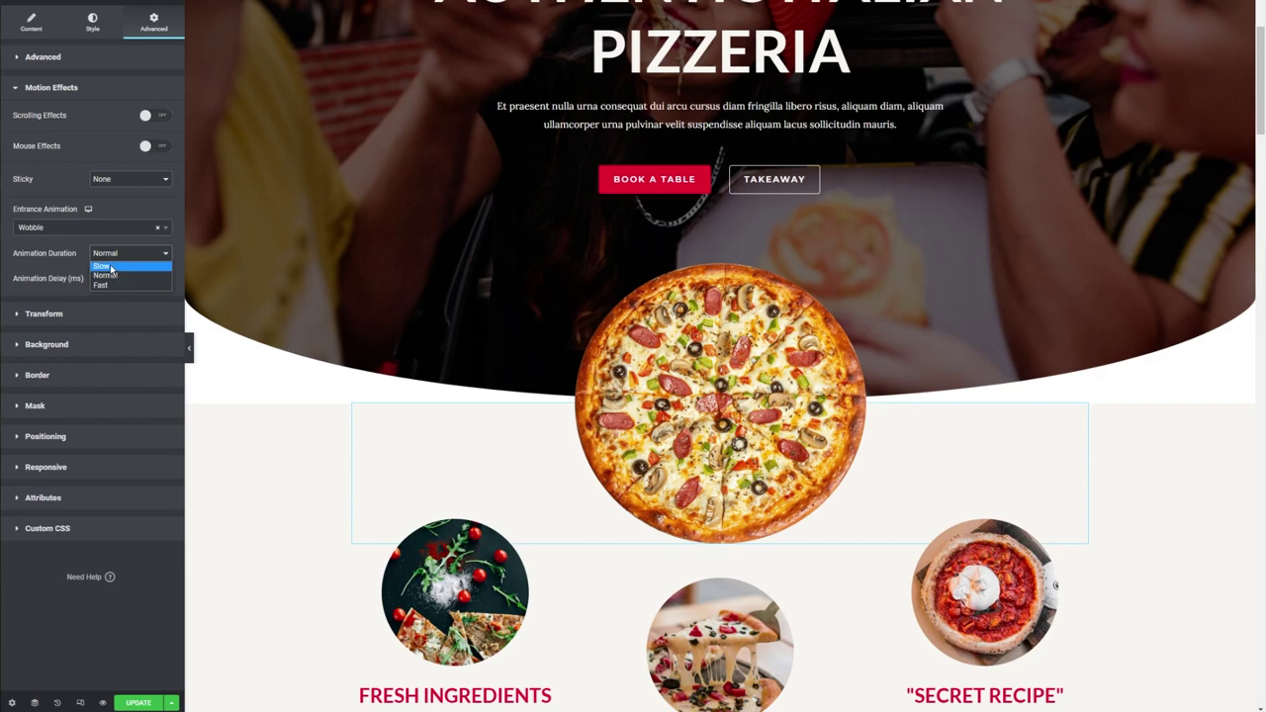
click(106, 286)
click(94, 229)
click(66, 311)
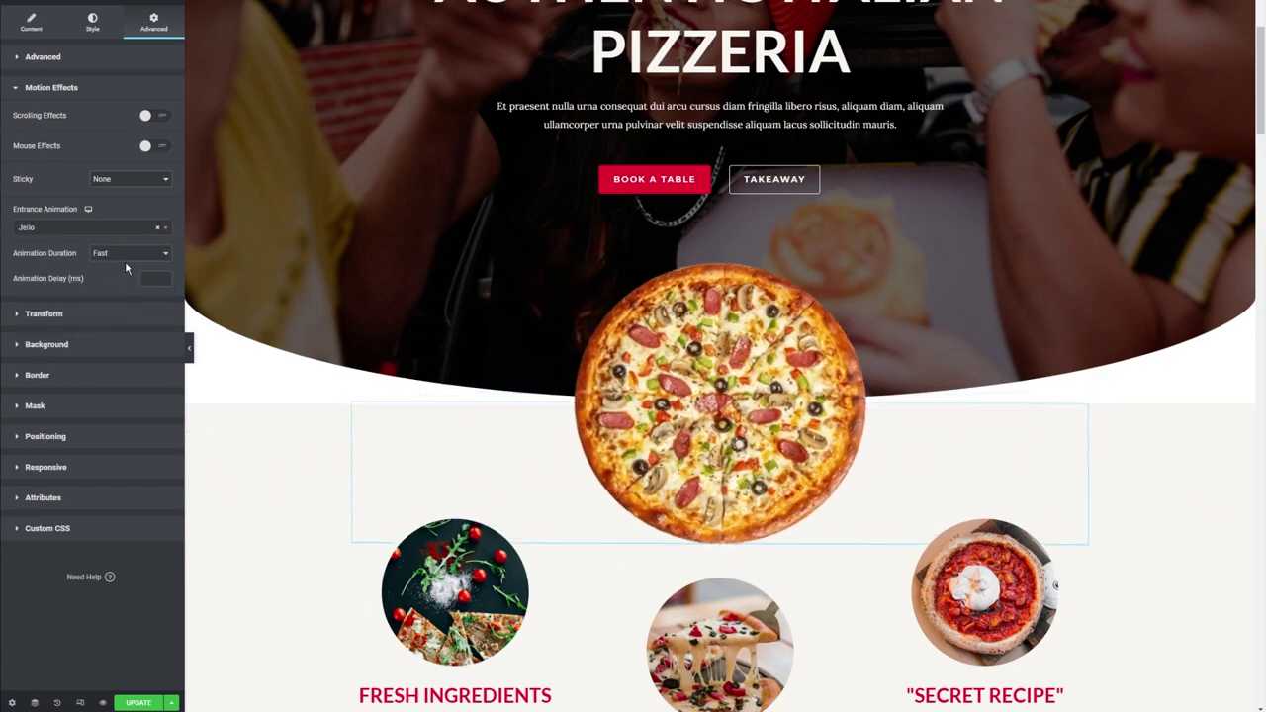
Compare the Normal and Fast animation durations, keep Fast, and set the pizza image's Entrance Animation to None.
click(122, 258)
click(114, 287)
click(109, 254)
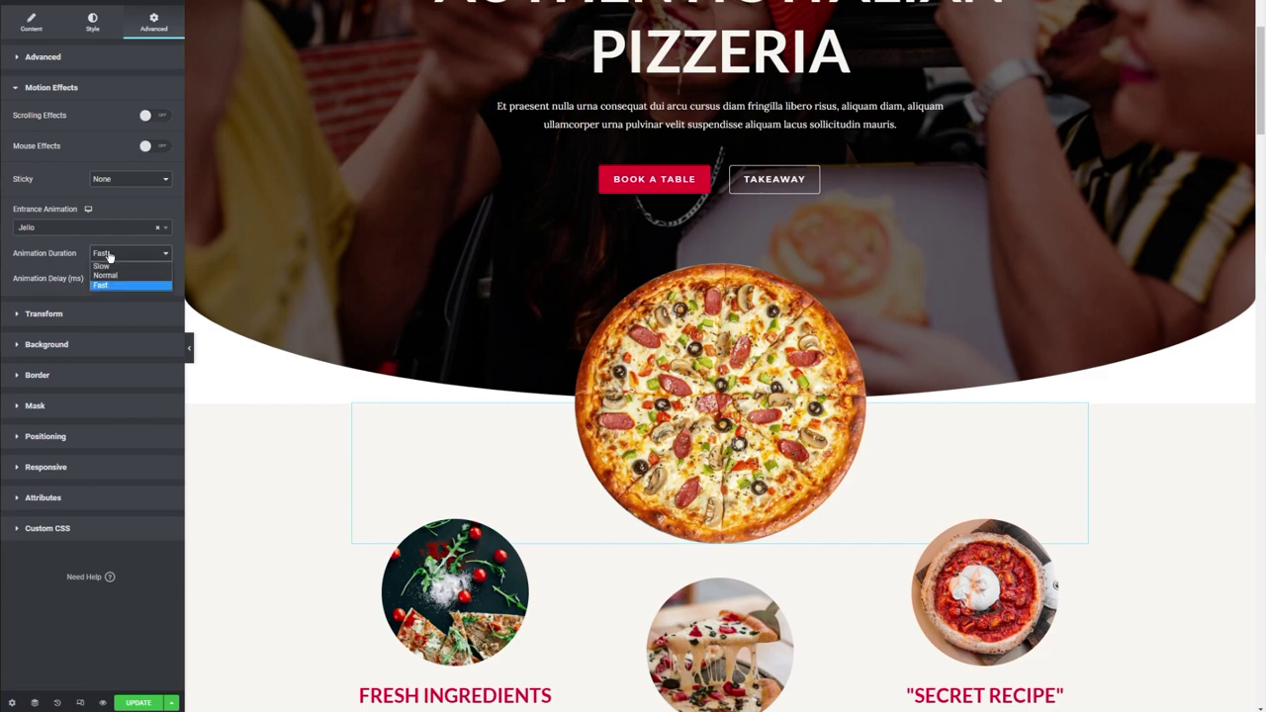
click(105, 274)
click(107, 254)
click(103, 284)
click(47, 227)
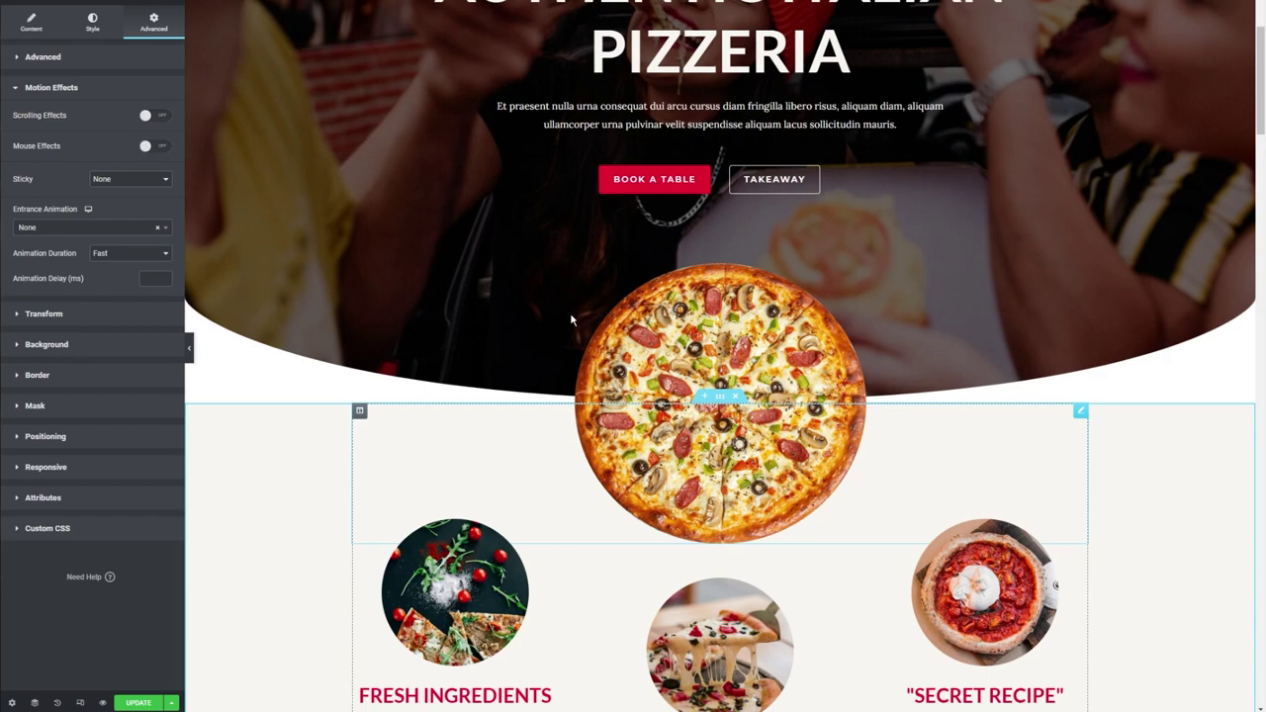
Enable Scrolling Effects with Rotate on the pizza image and preview the rotation along the page.
click(154, 117)
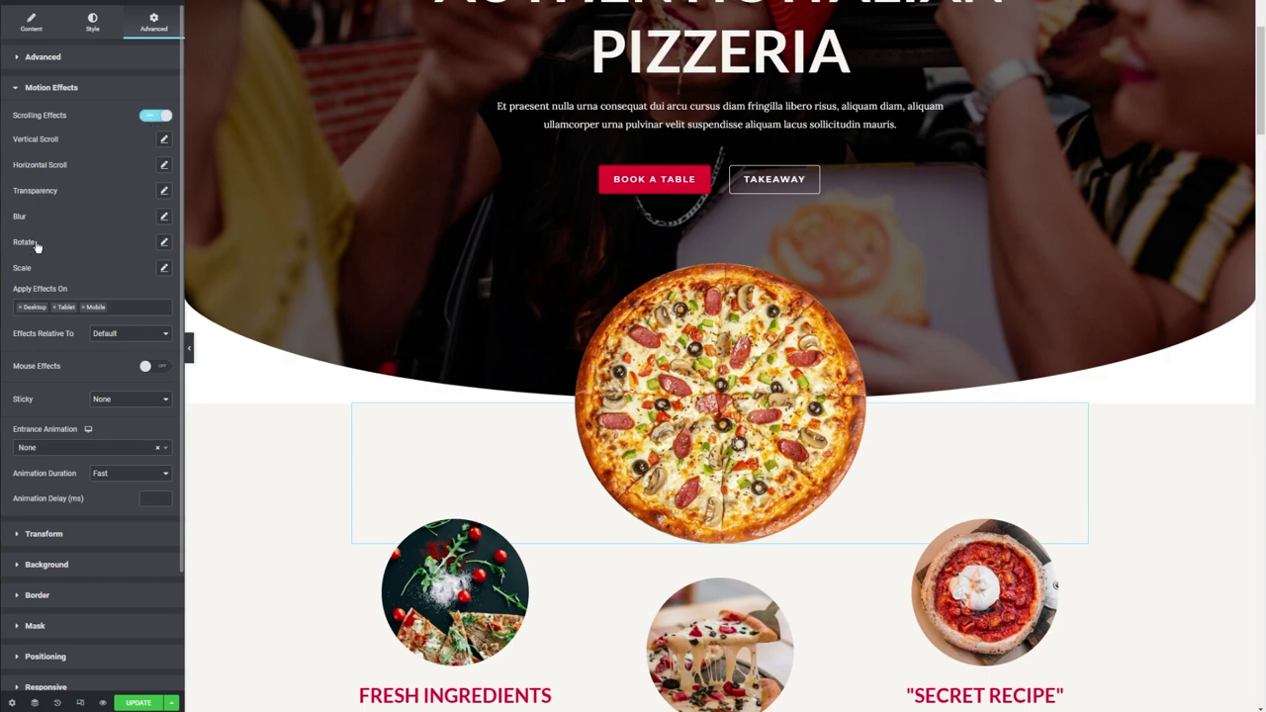
click(164, 242)
scroll(415, 241, down, 5)
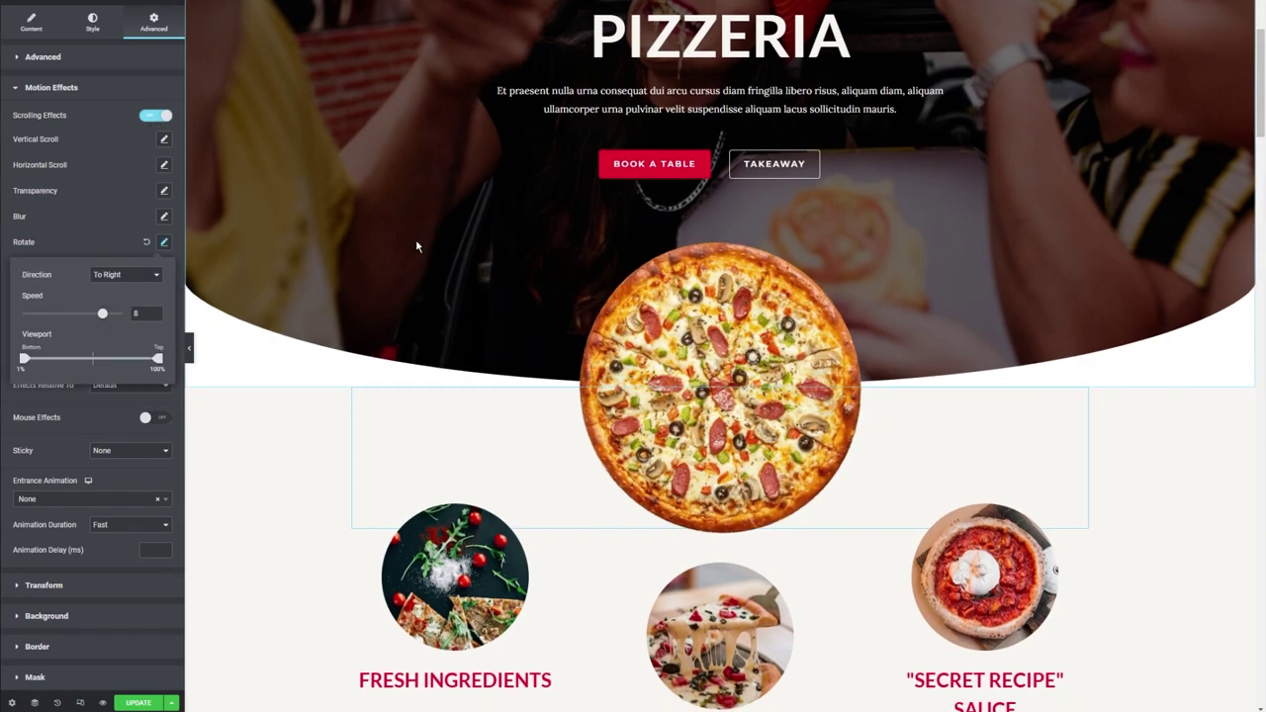
scroll(416, 245, up, 5)
scroll(416, 246, down, 4)
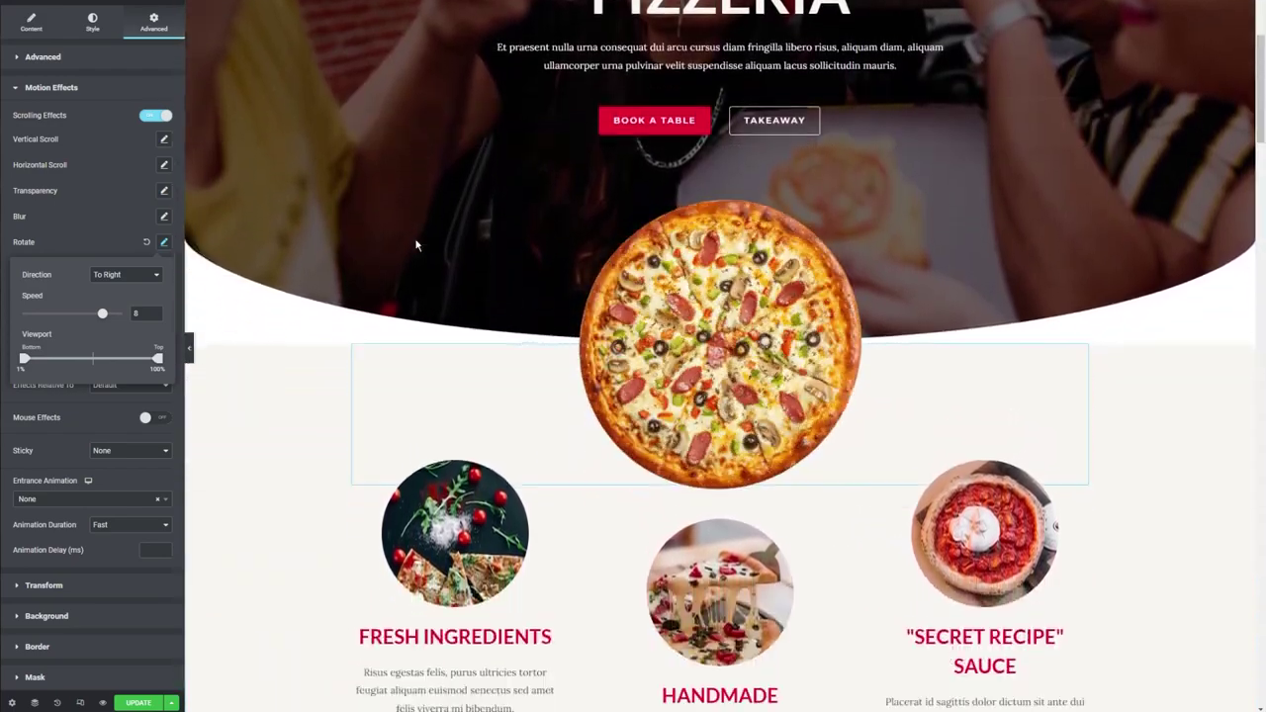
scroll(415, 243, up, 3)
Set the pizza image's Rotate speed to 3 and preview the slower rotation around the hero section.
drag(104, 315, 53, 315)
scroll(379, 304, up, 1)
scroll(378, 287, up, 2)
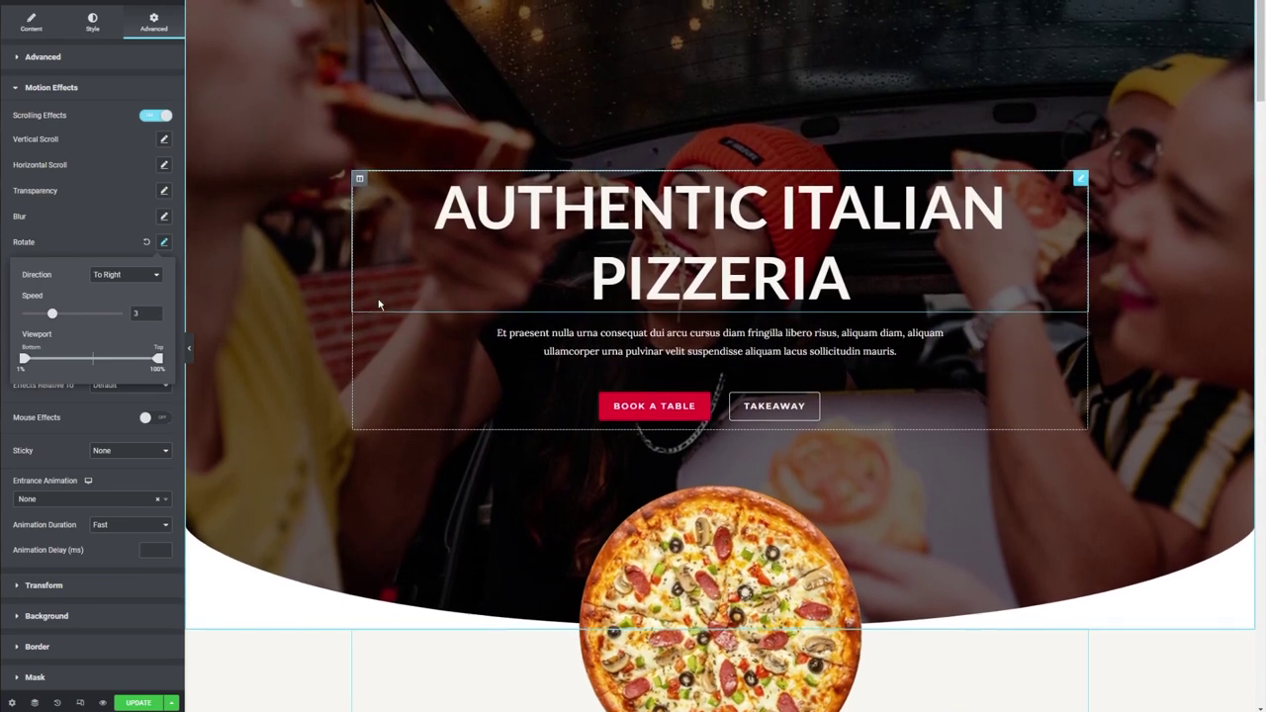
scroll(376, 303, down, 5)
scroll(370, 314, up, 5)
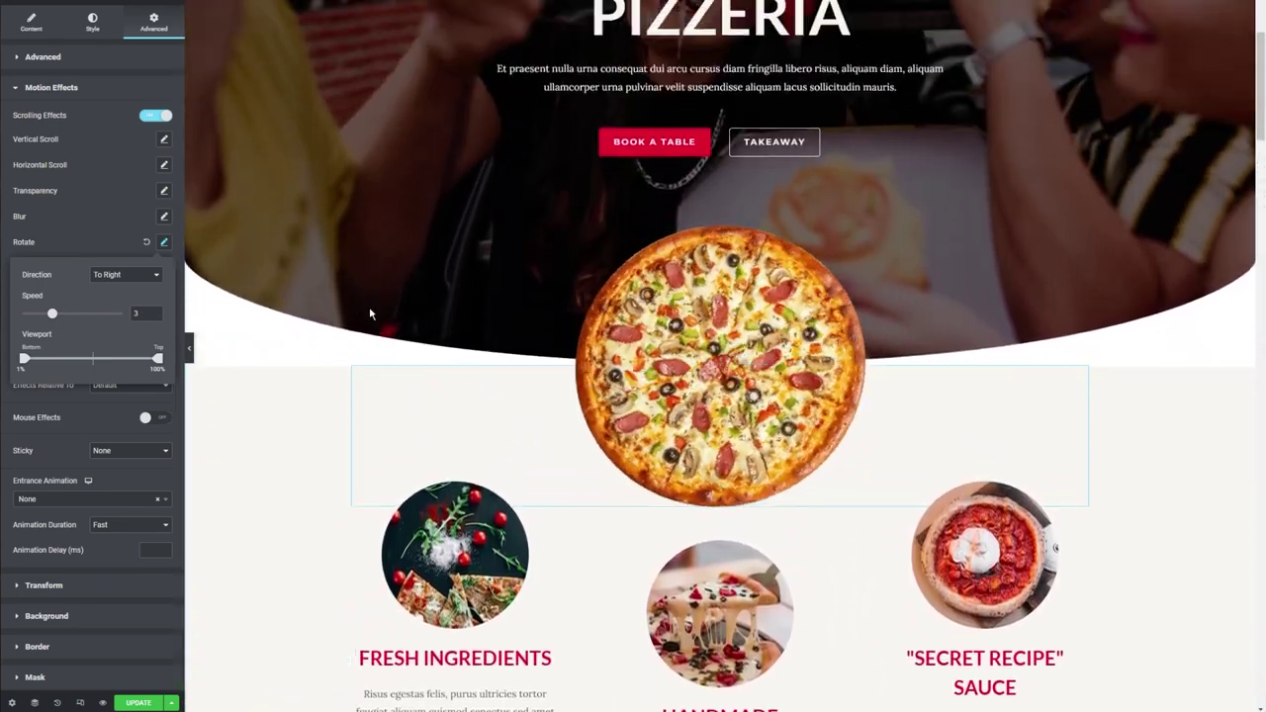
scroll(368, 313, down, 5)
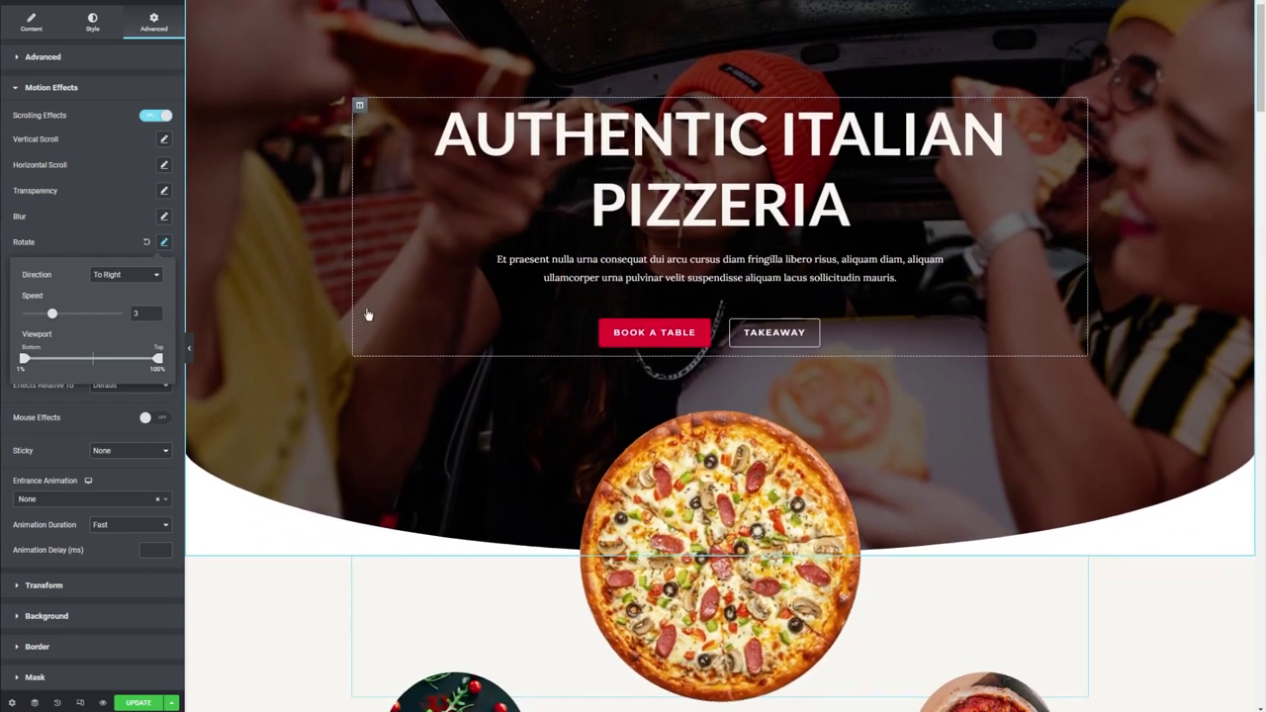
scroll(365, 312, up, 4)
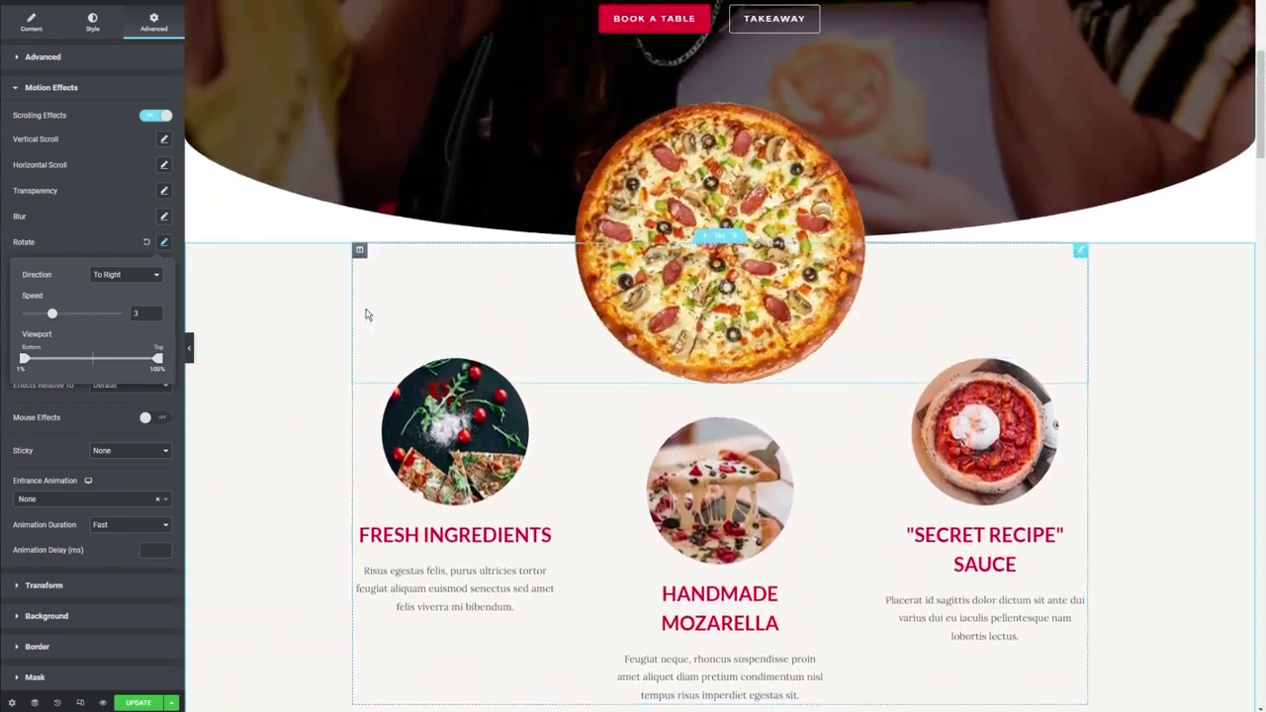
scroll(364, 314, down, 2)
scroll(364, 315, down, 1)
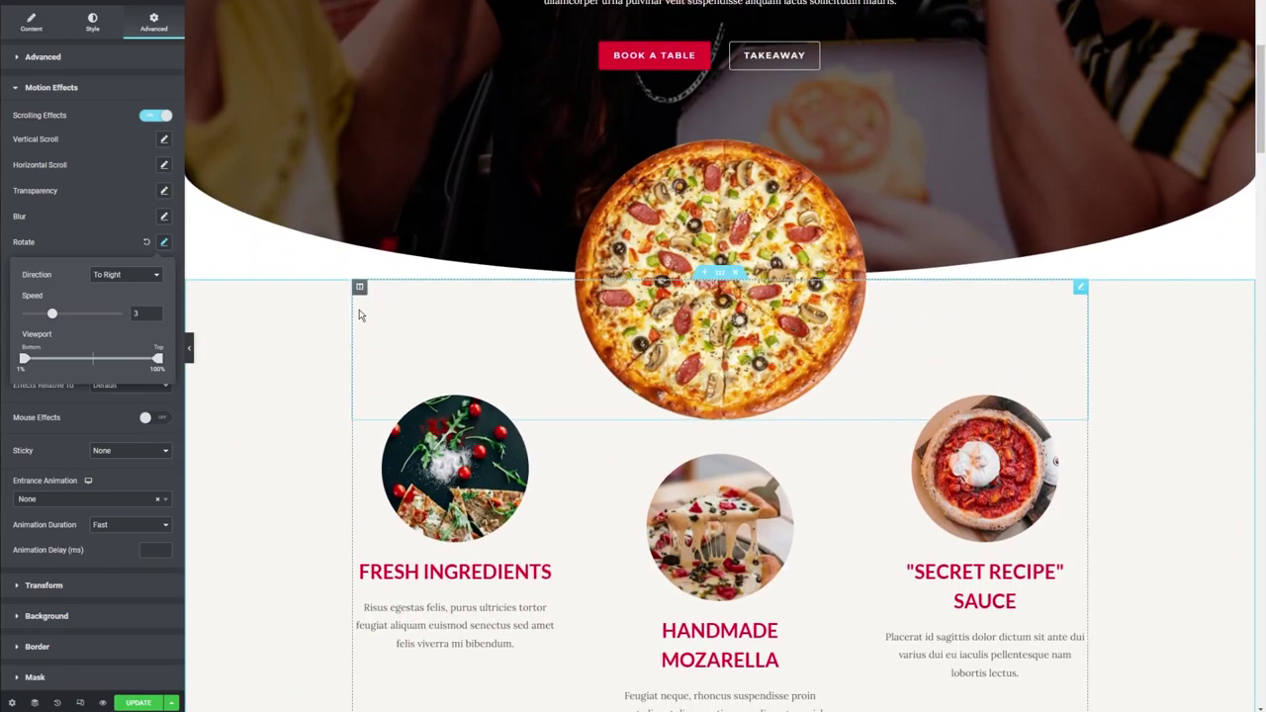
scroll(360, 315, up, 6)
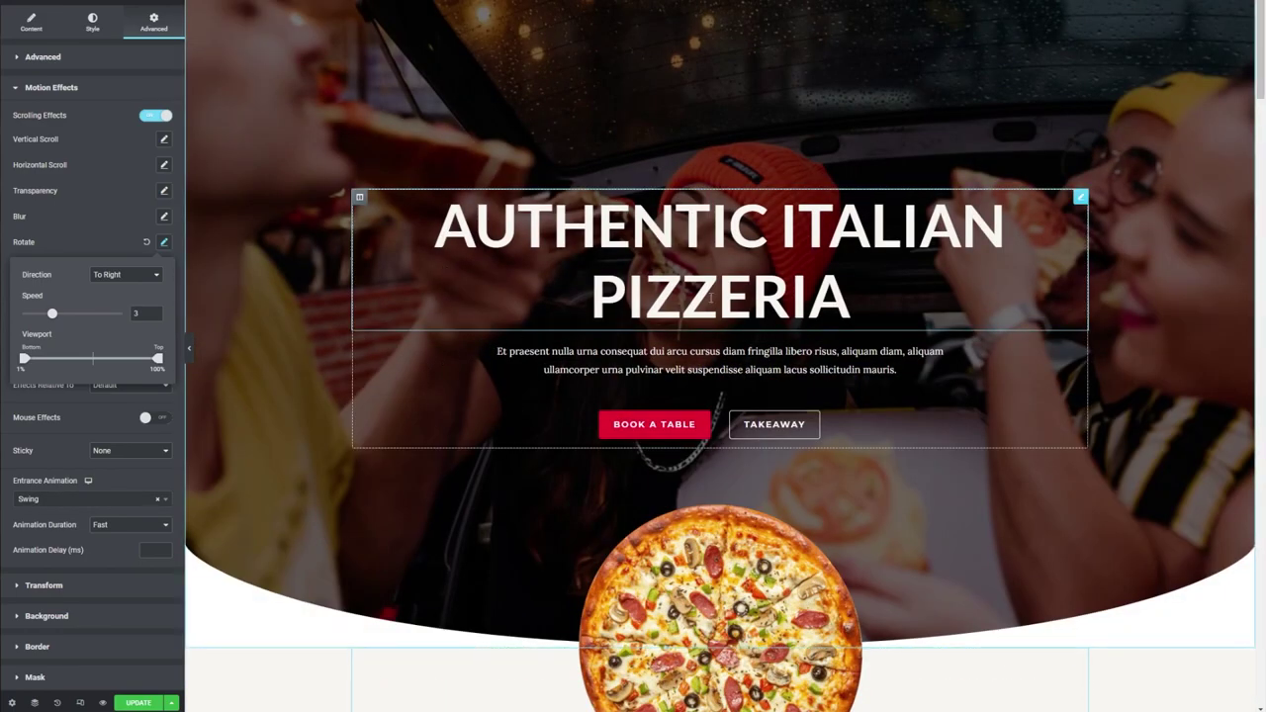
Enable Scrolling Effects in the motion effects of the Authentic Italian Pizzeria heading.
click(1082, 197)
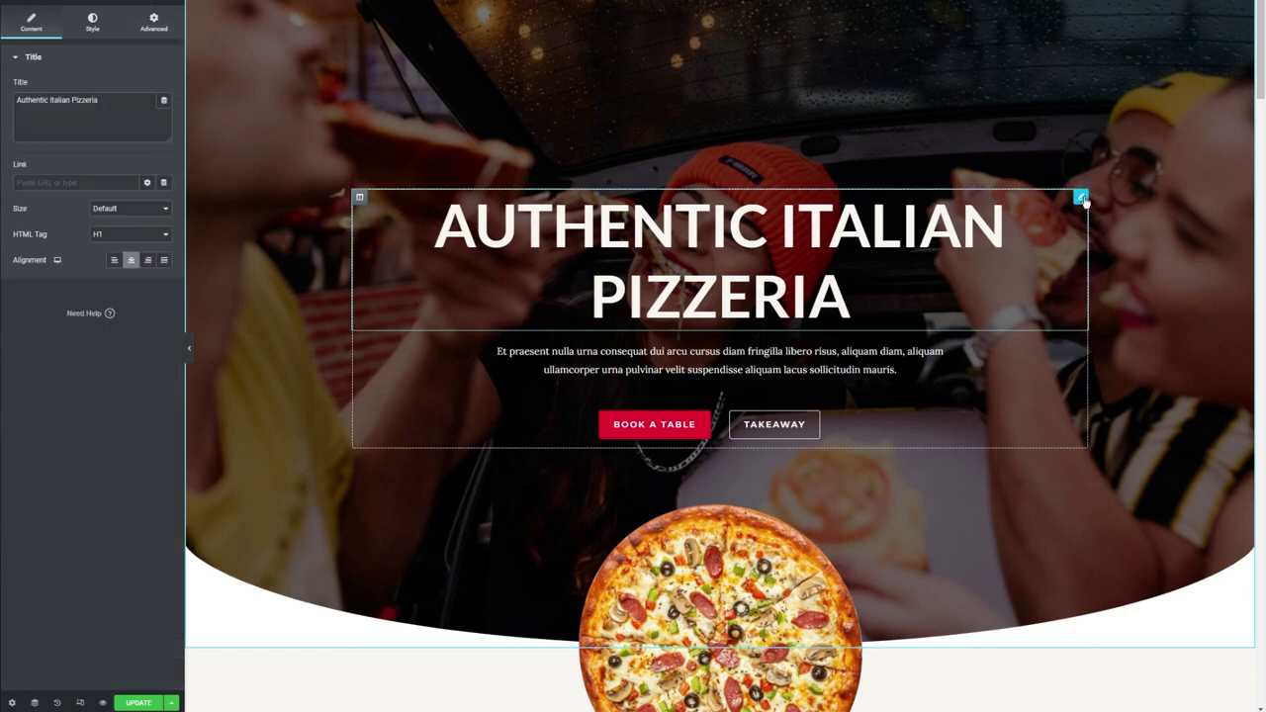
click(155, 24)
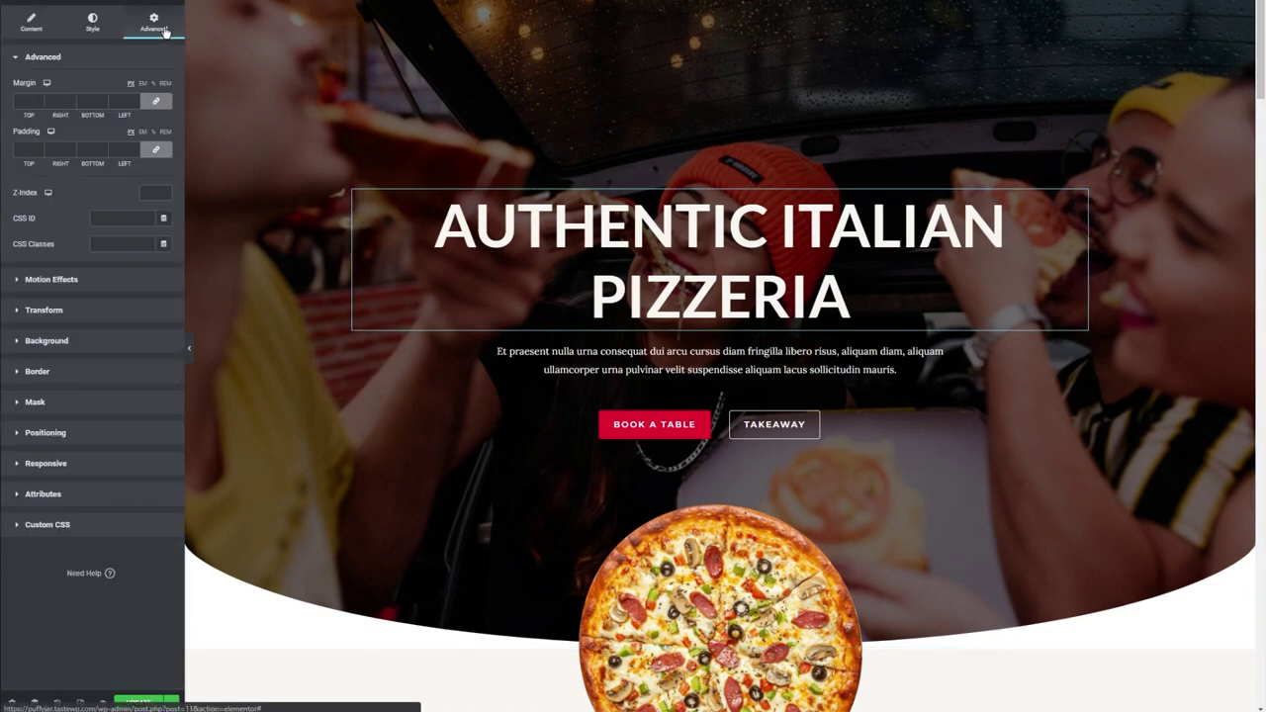
click(90, 279)
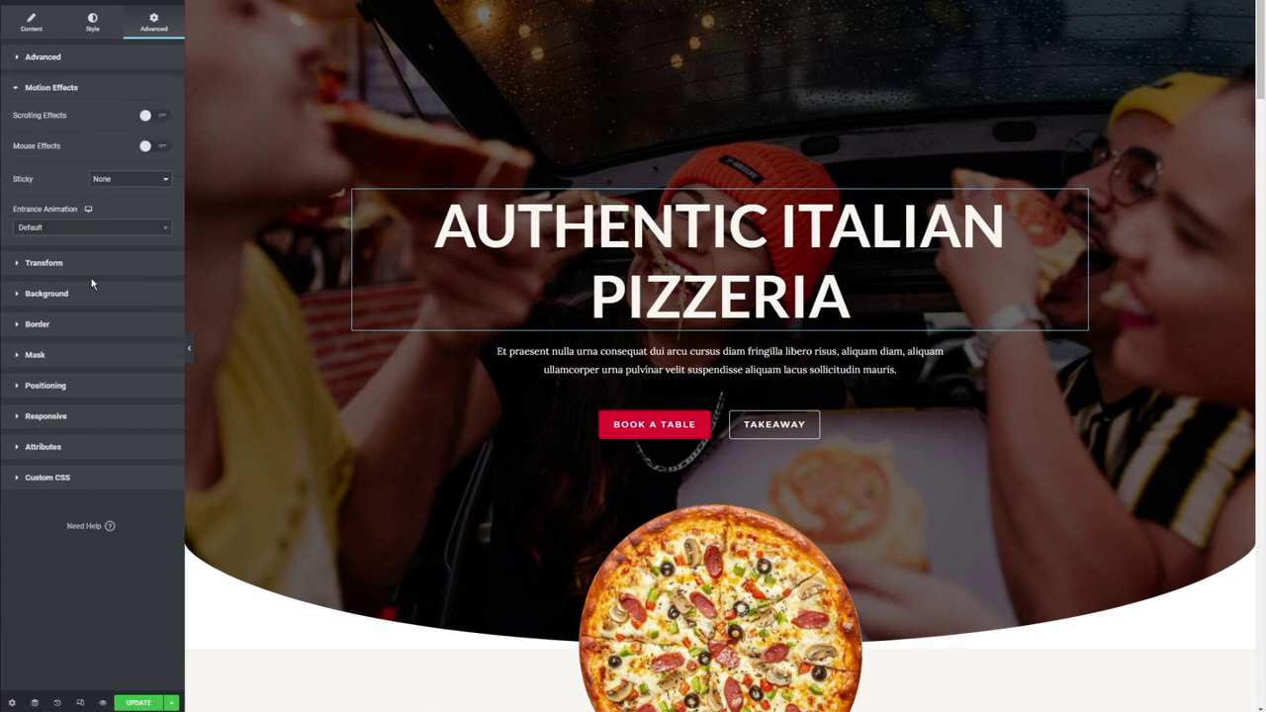
click(147, 117)
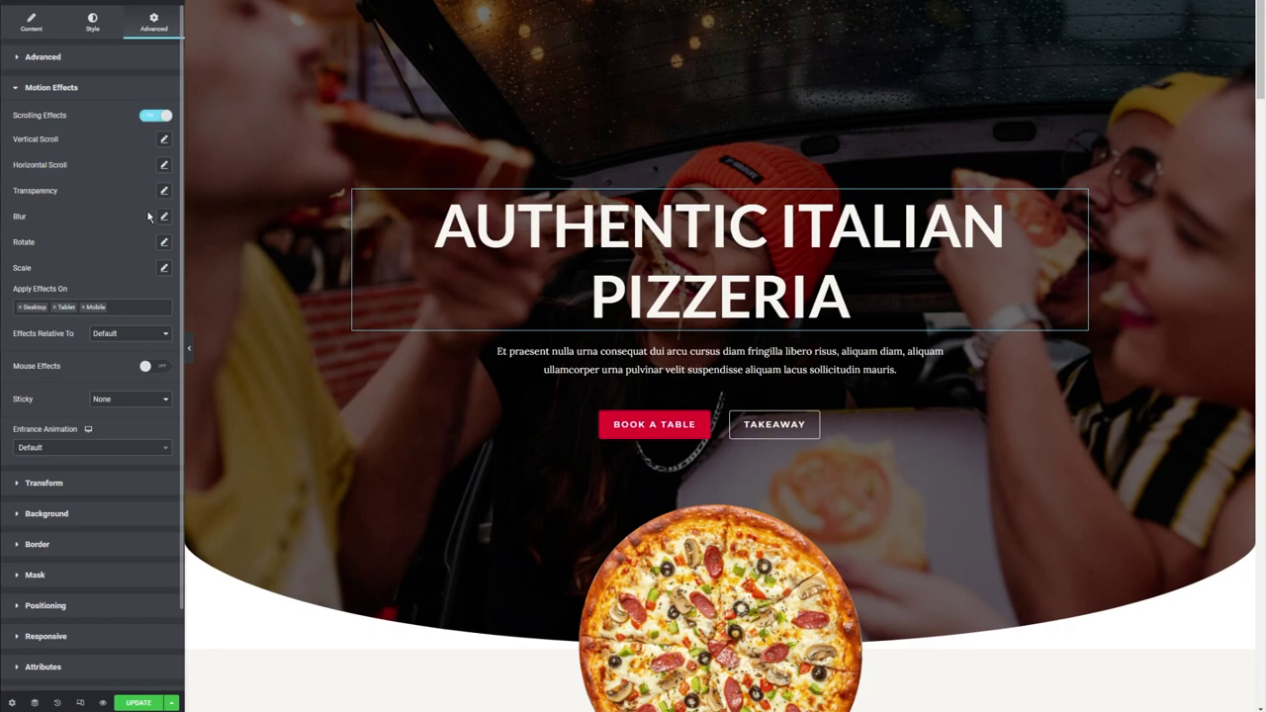
Enable the Blur scrolling effect on the Authentic Italian Pizzeria heading and preview it along the hero section.
scroll(326, 241, down, 5)
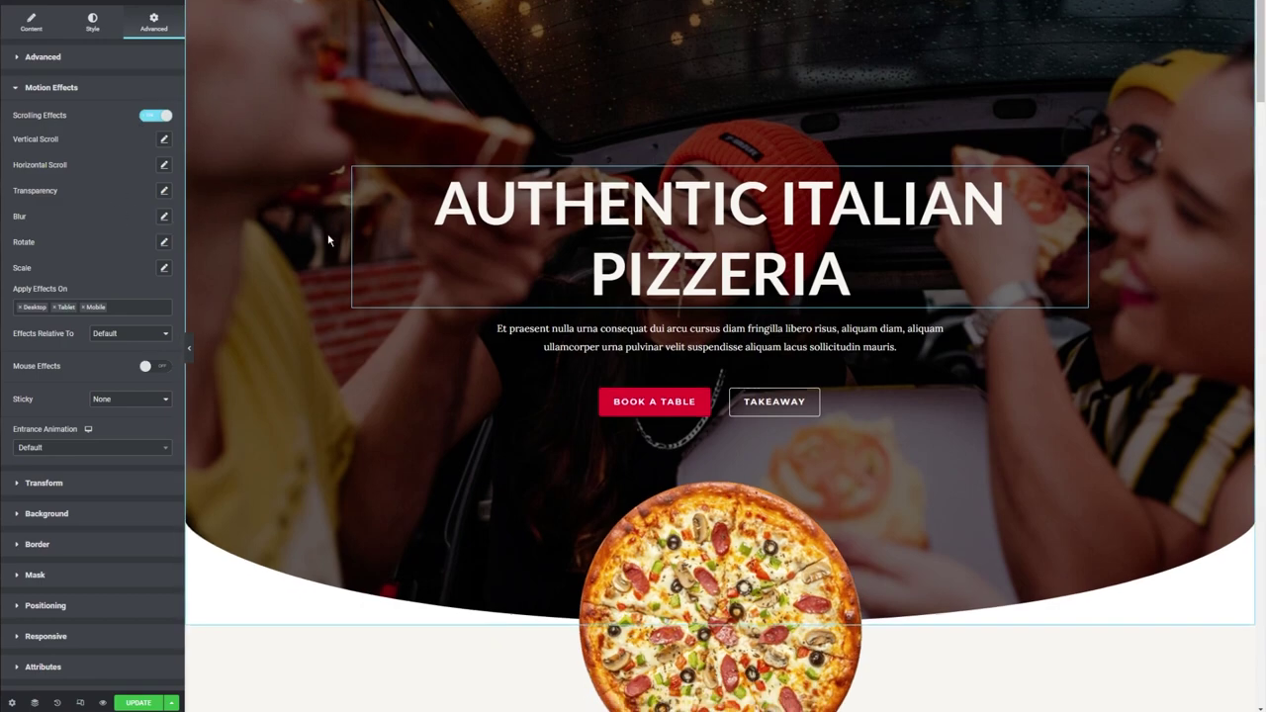
scroll(713, 109, up, 2)
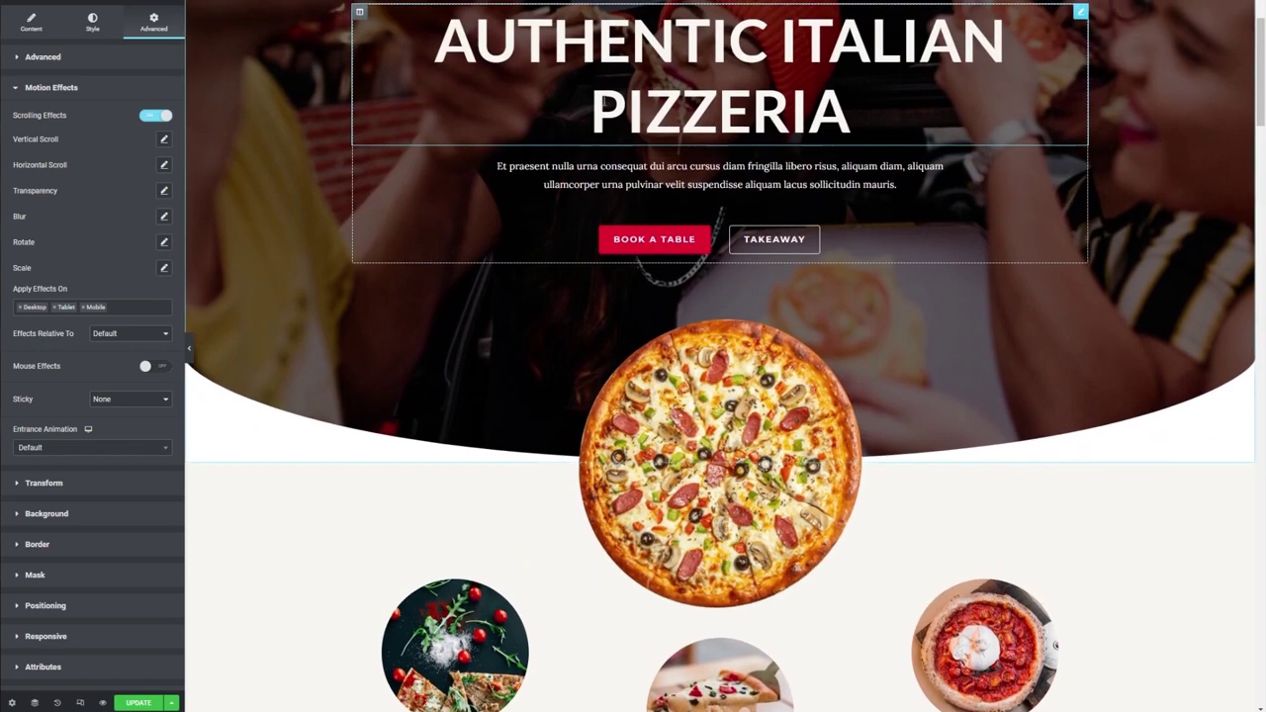
scroll(415, 170, up, 3)
click(165, 217)
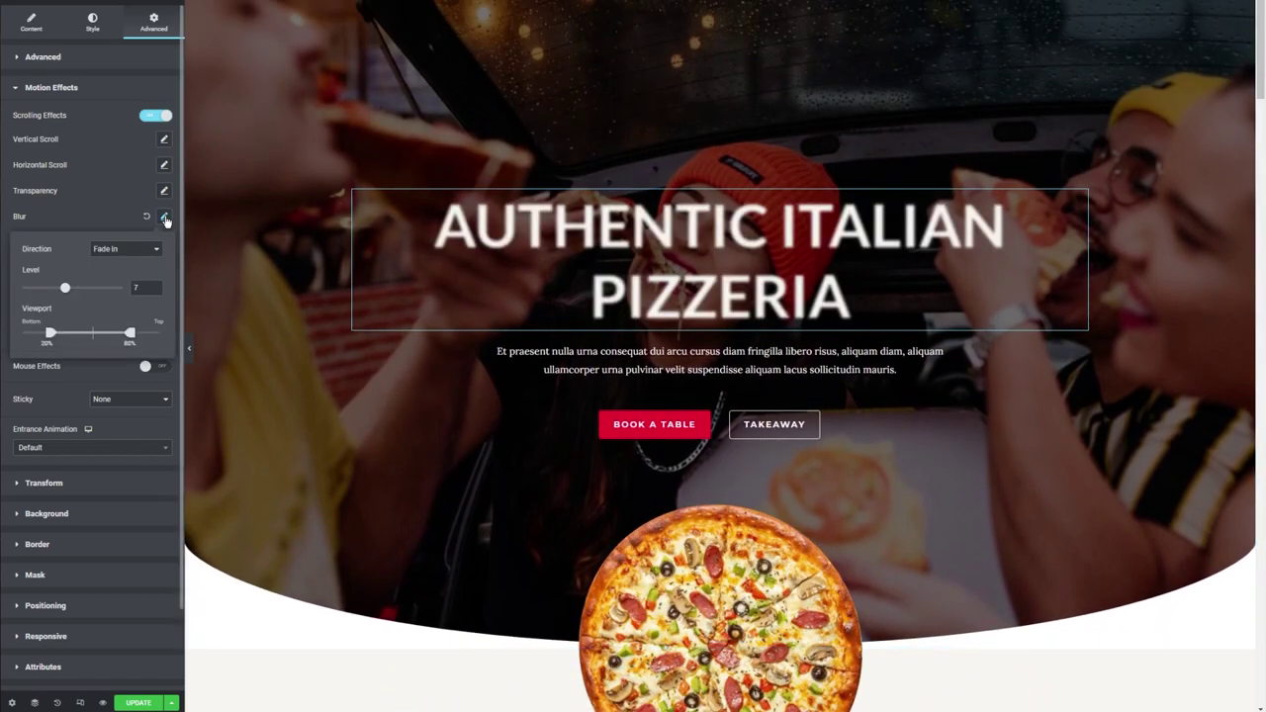
scroll(284, 245, down, 4)
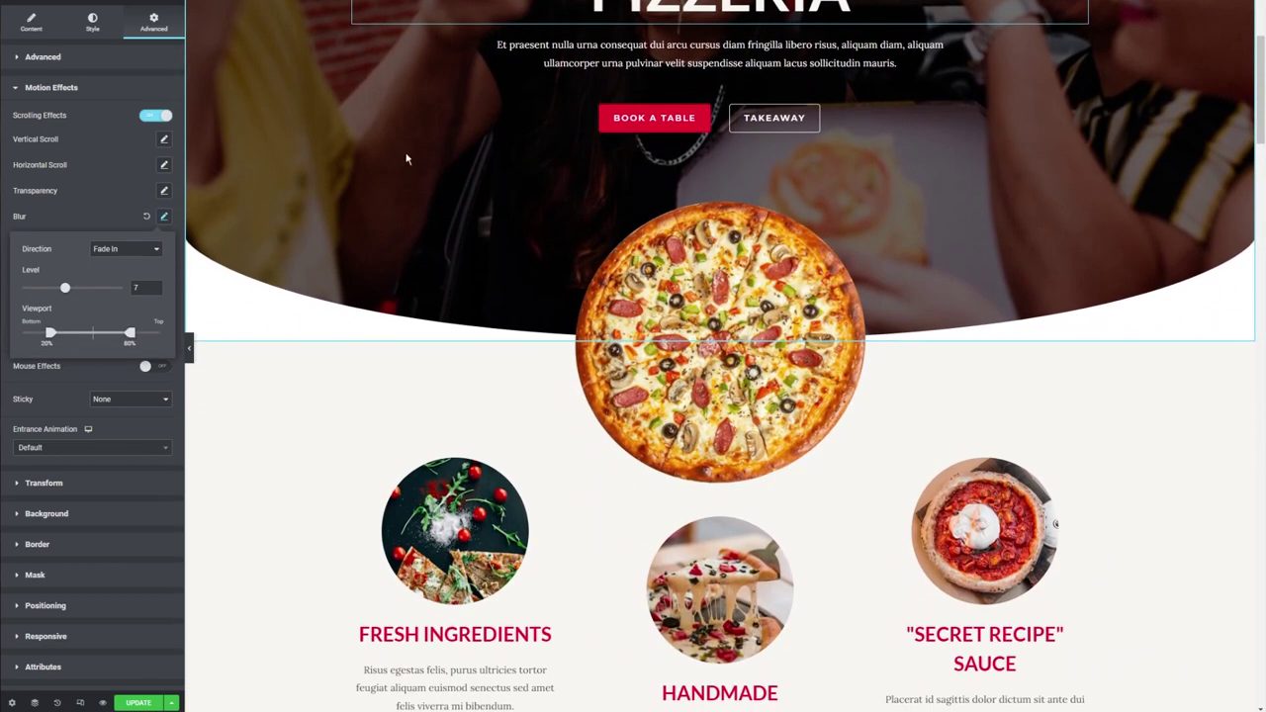
scroll(409, 158, up, 4)
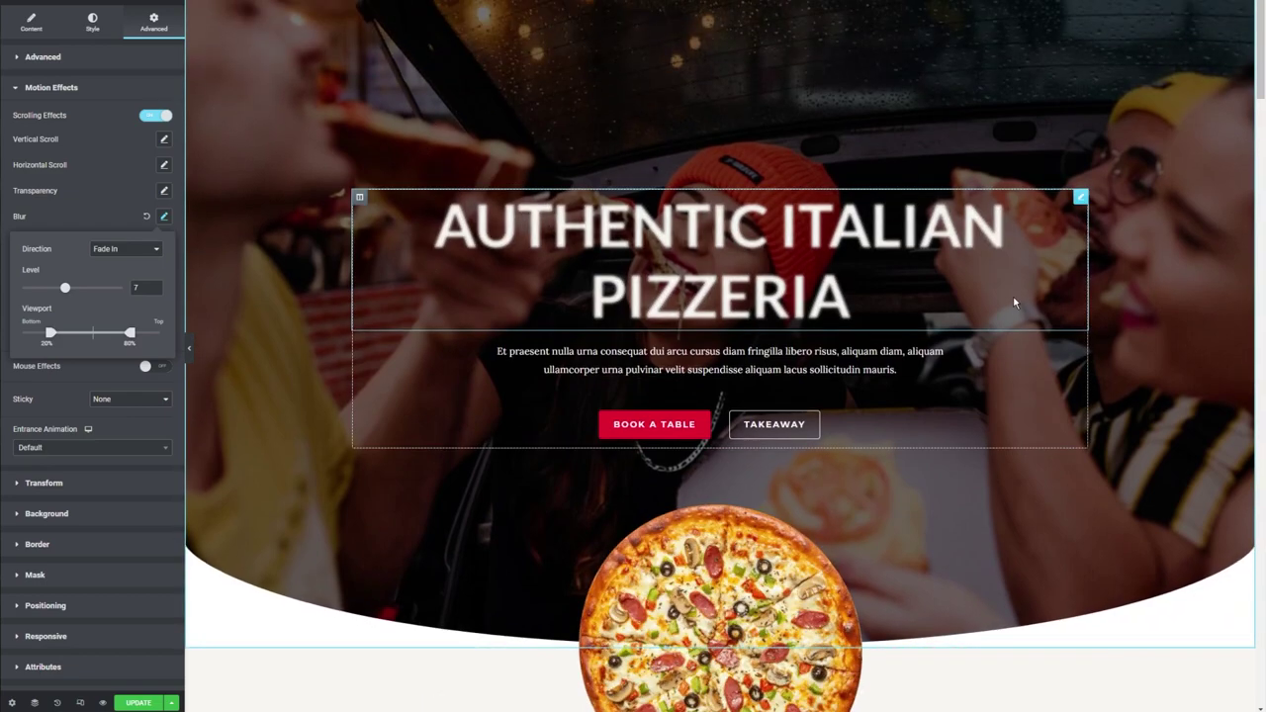
scroll(987, 262, down, 1)
scroll(987, 262, down, 3)
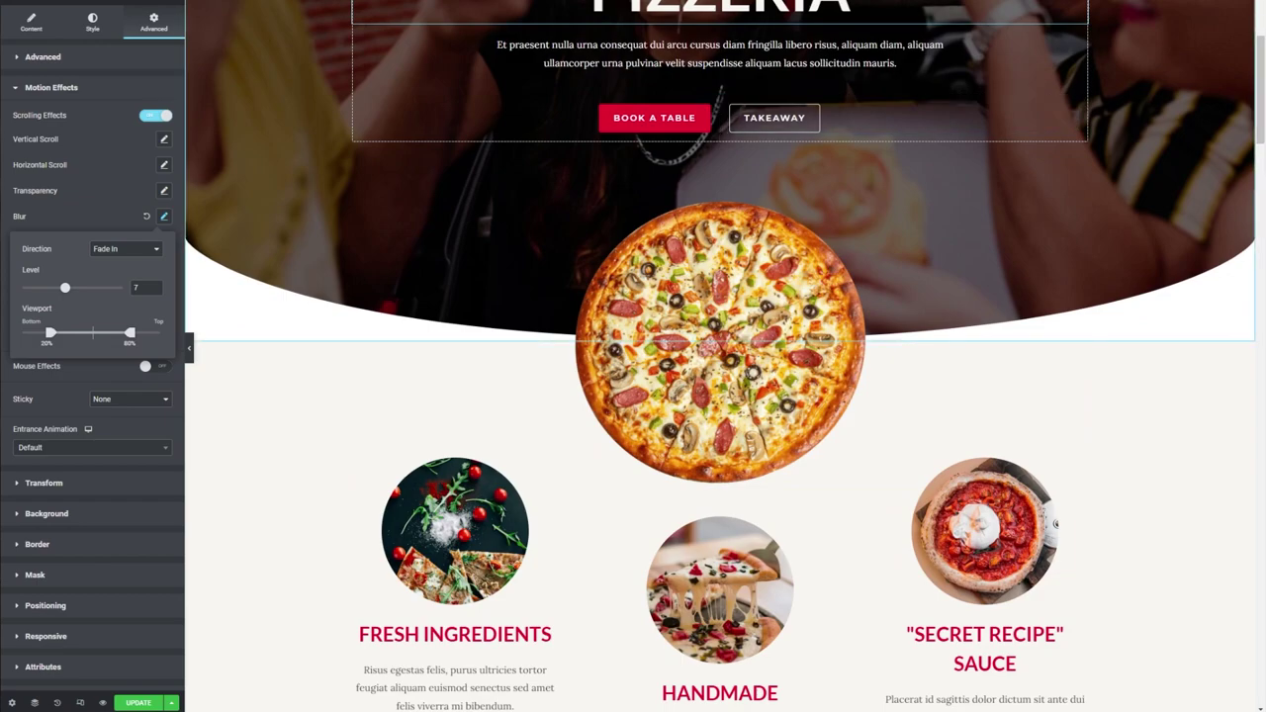
scroll(658, 138, up, 3)
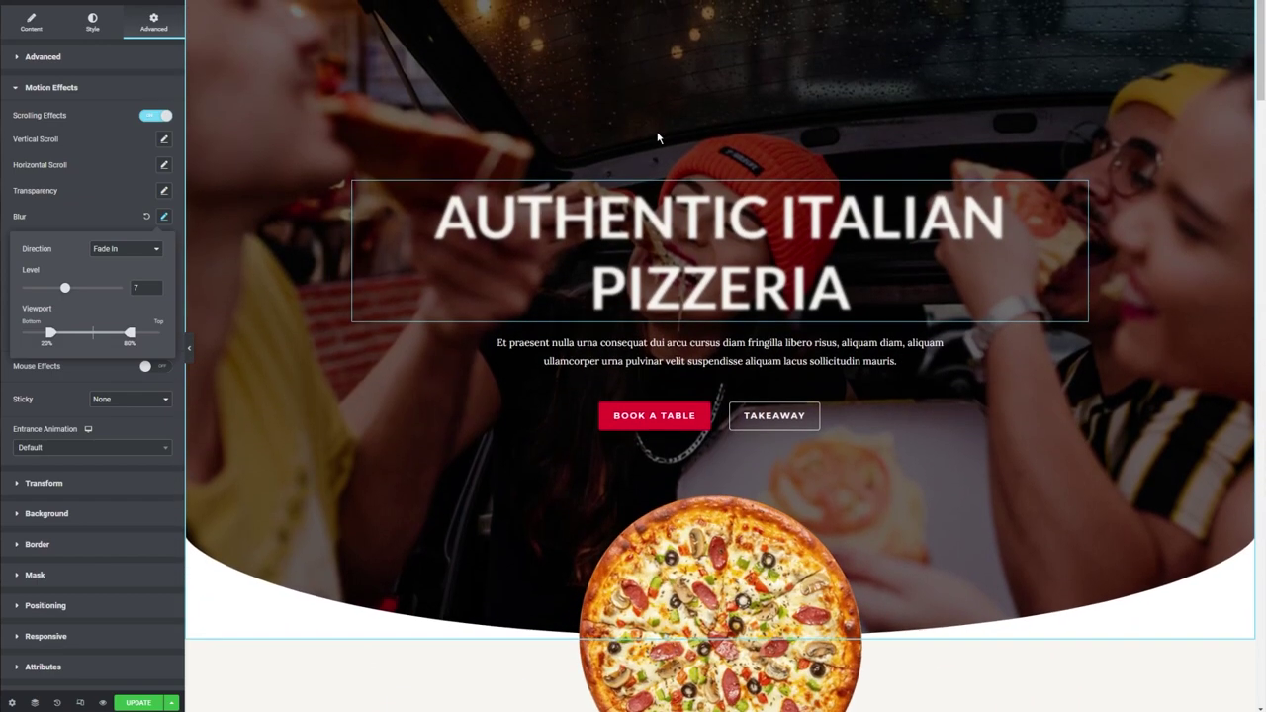
Set the heading's Blur direction to Fade Out and preview the effect along the page.
click(131, 250)
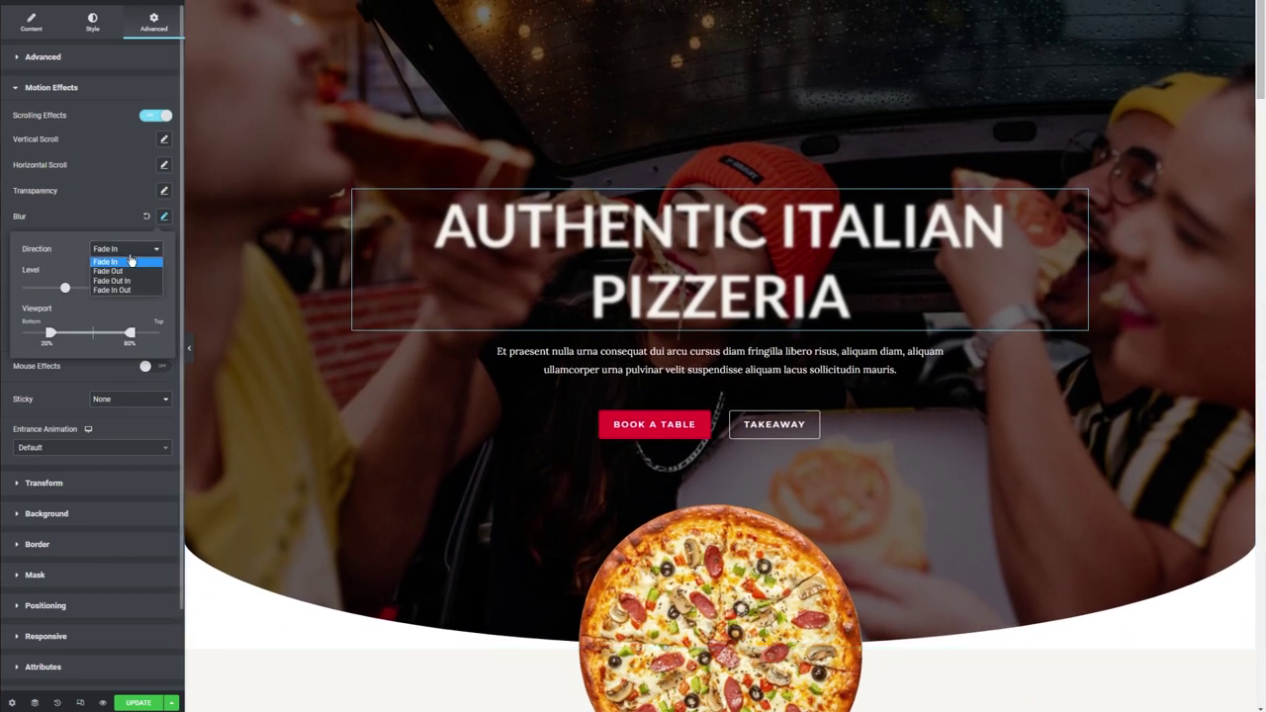
click(108, 269)
scroll(297, 250, down, 4)
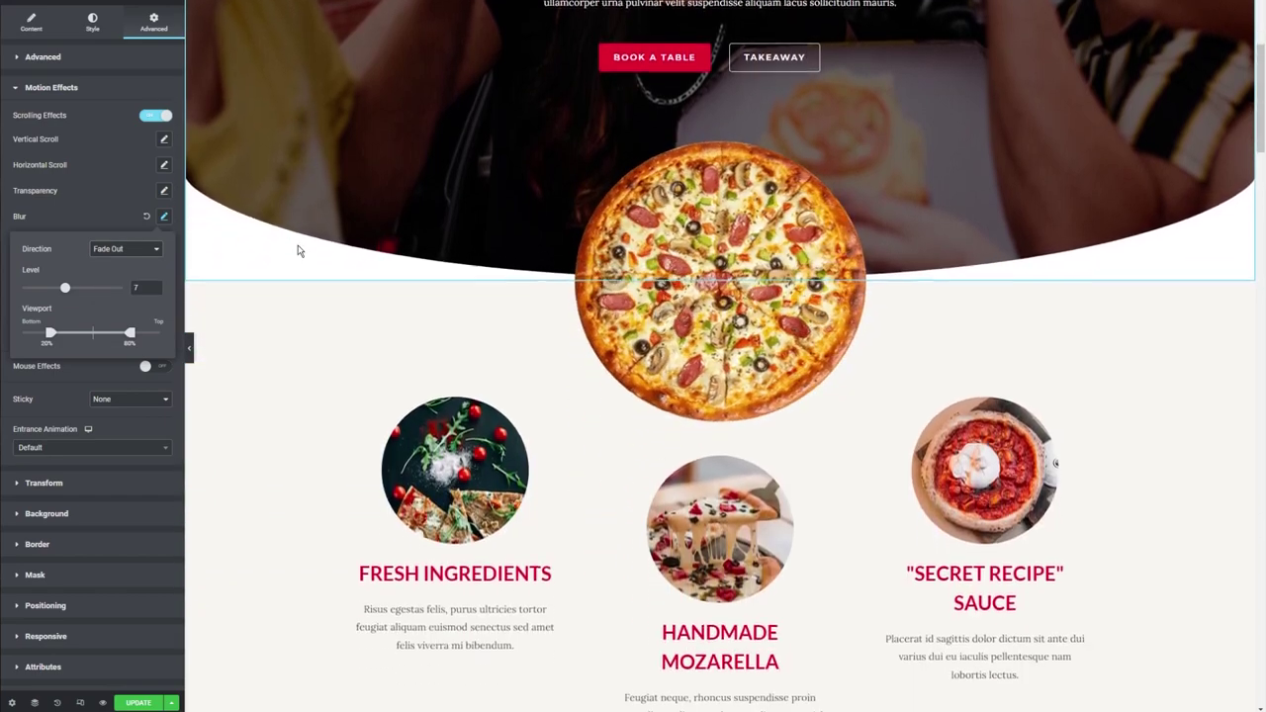
scroll(296, 250, up, 4)
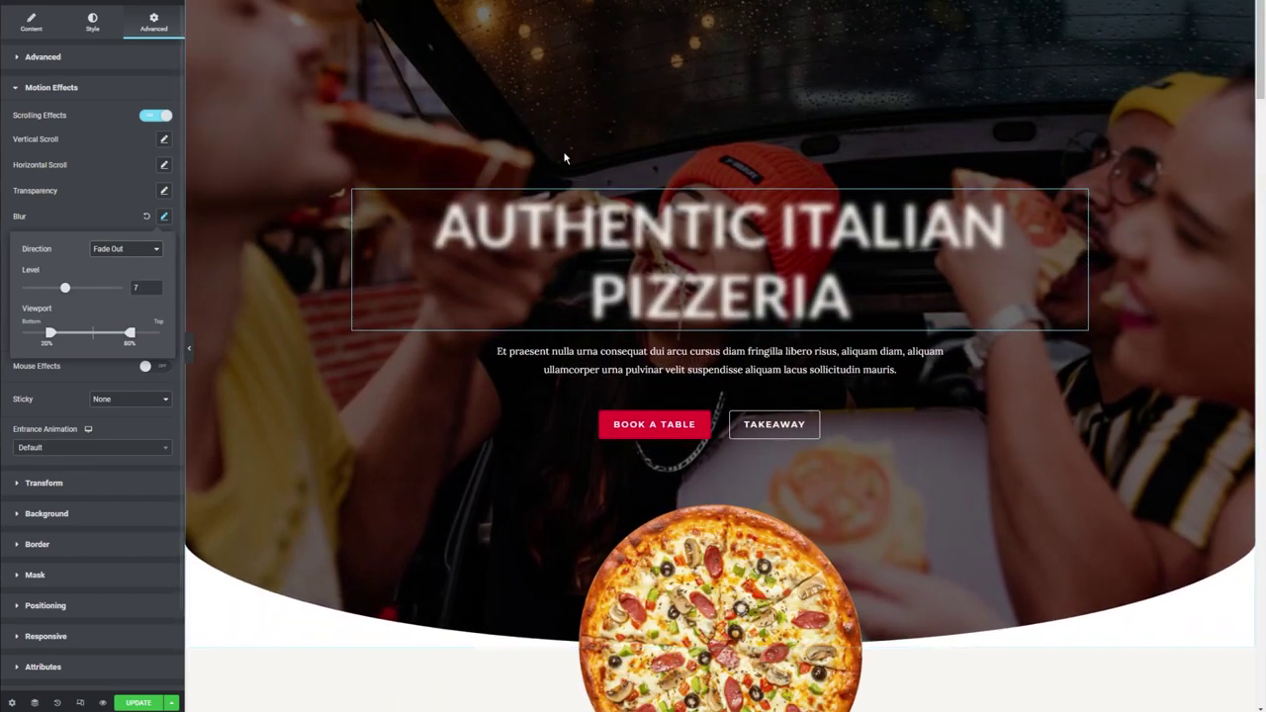
Set the heading's Blur viewport range to 60%–92%, previewing the blur along the hero section between adjustments.
drag(49, 334, 97, 336)
scroll(389, 356, down, 1)
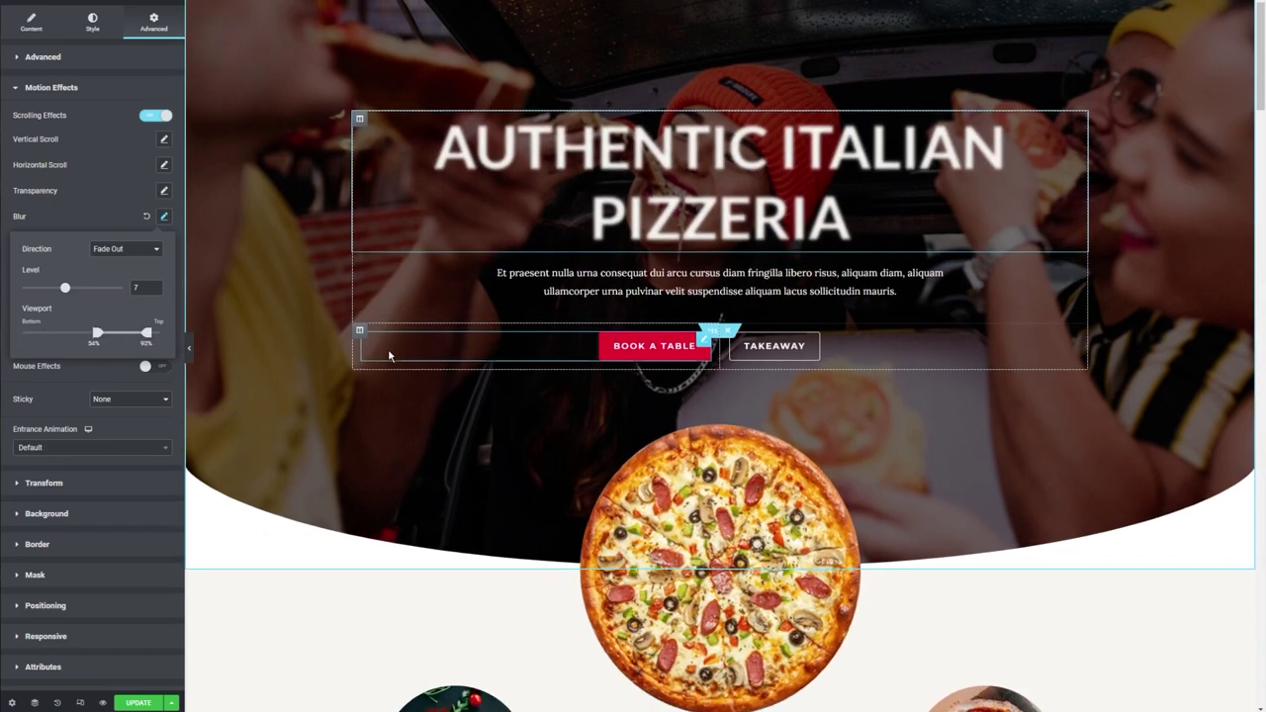
scroll(389, 356, up, 1)
drag(97, 334, 109, 341)
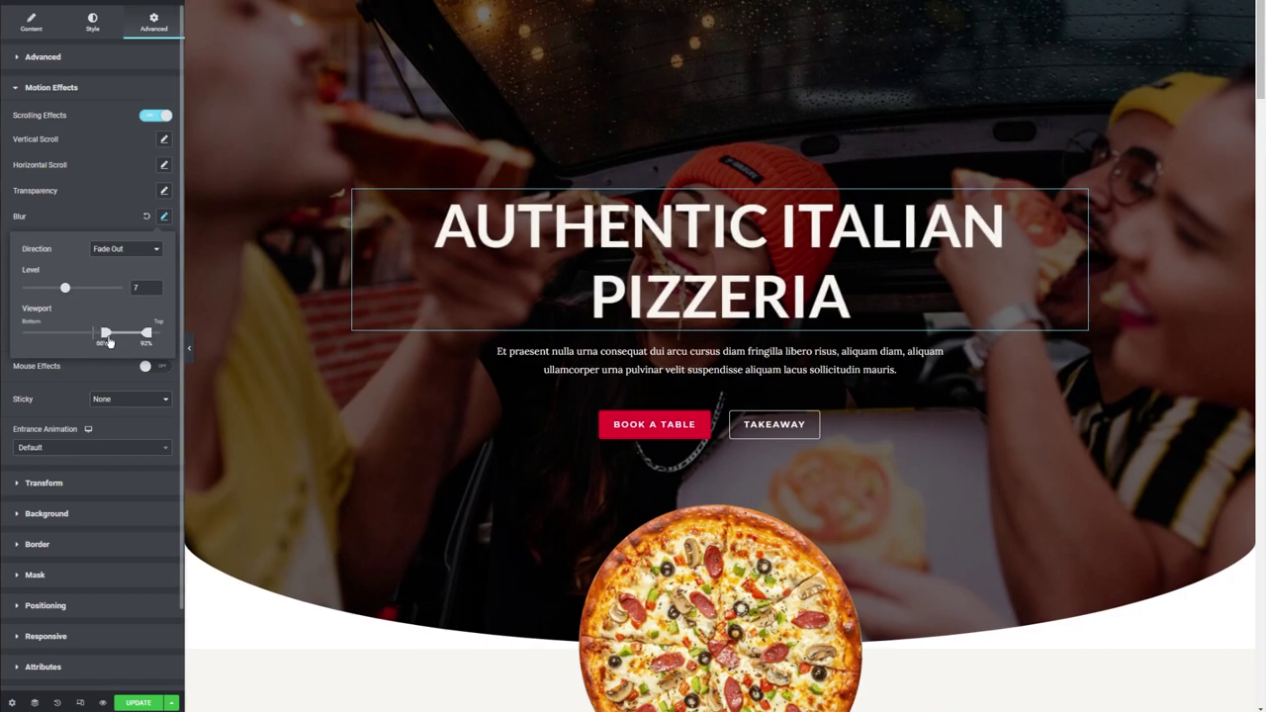
scroll(339, 297, down, 4)
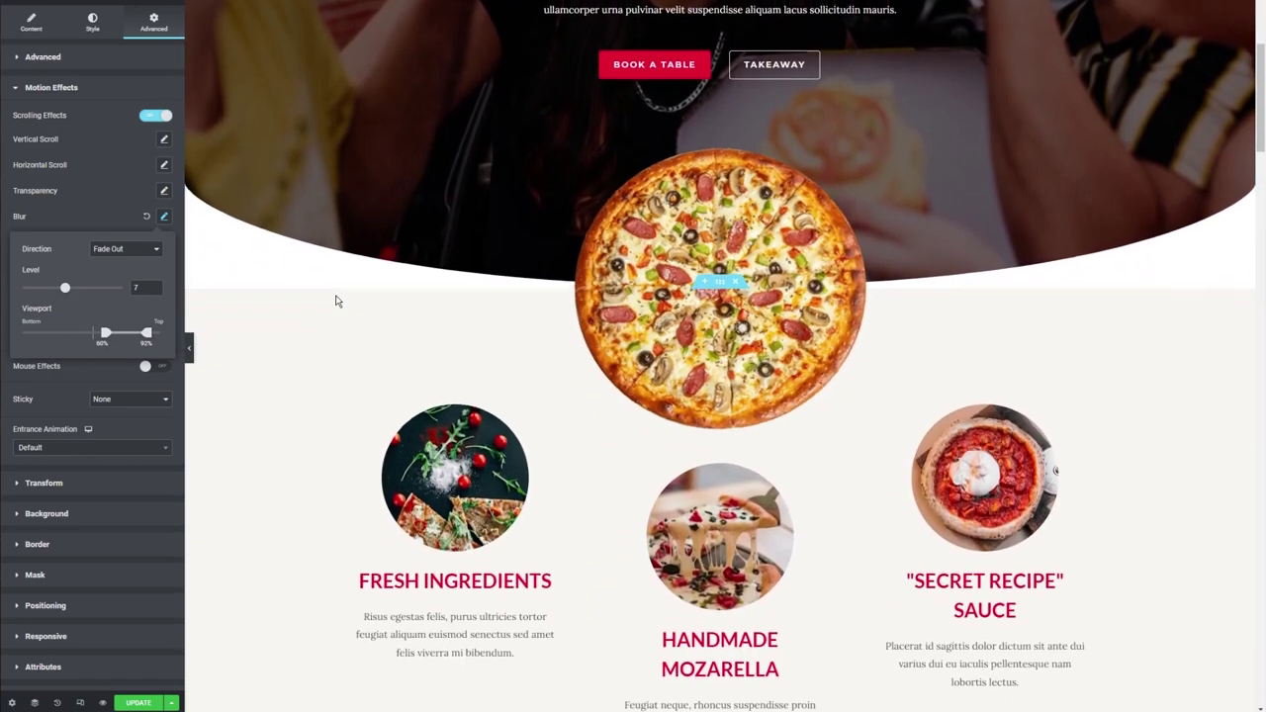
scroll(336, 301, up, 4)
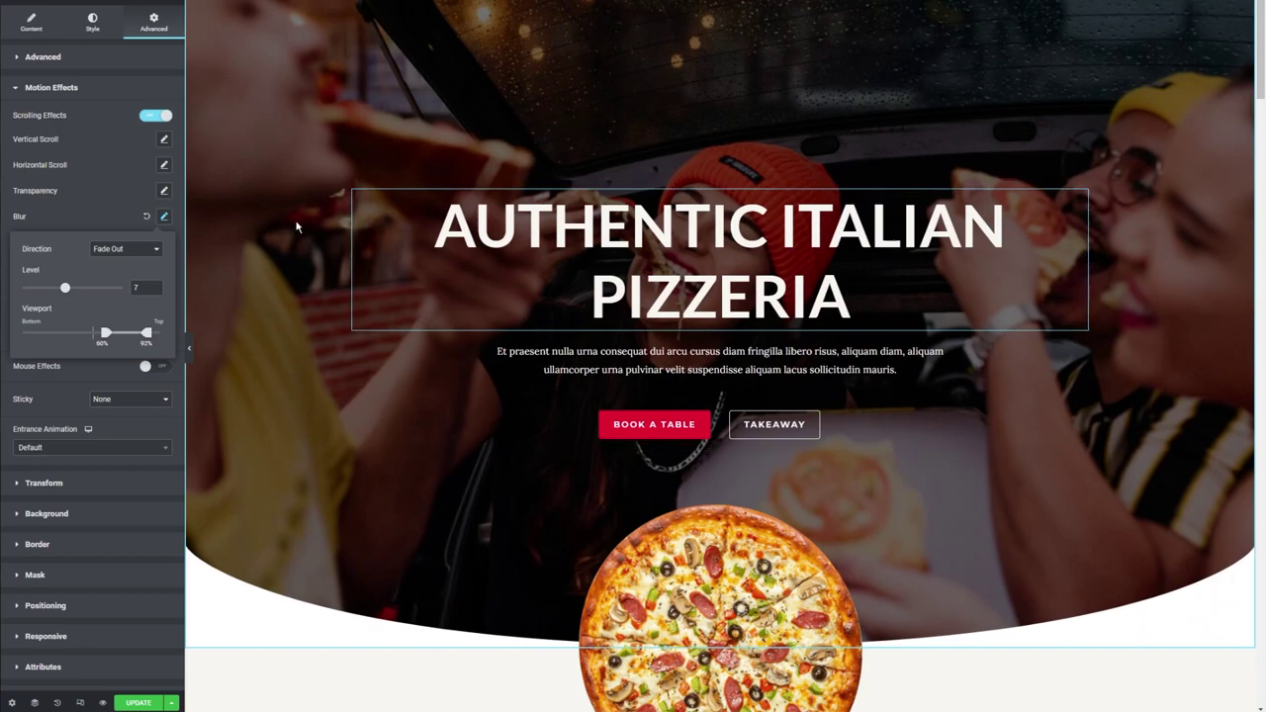
scroll(296, 227, down, 2)
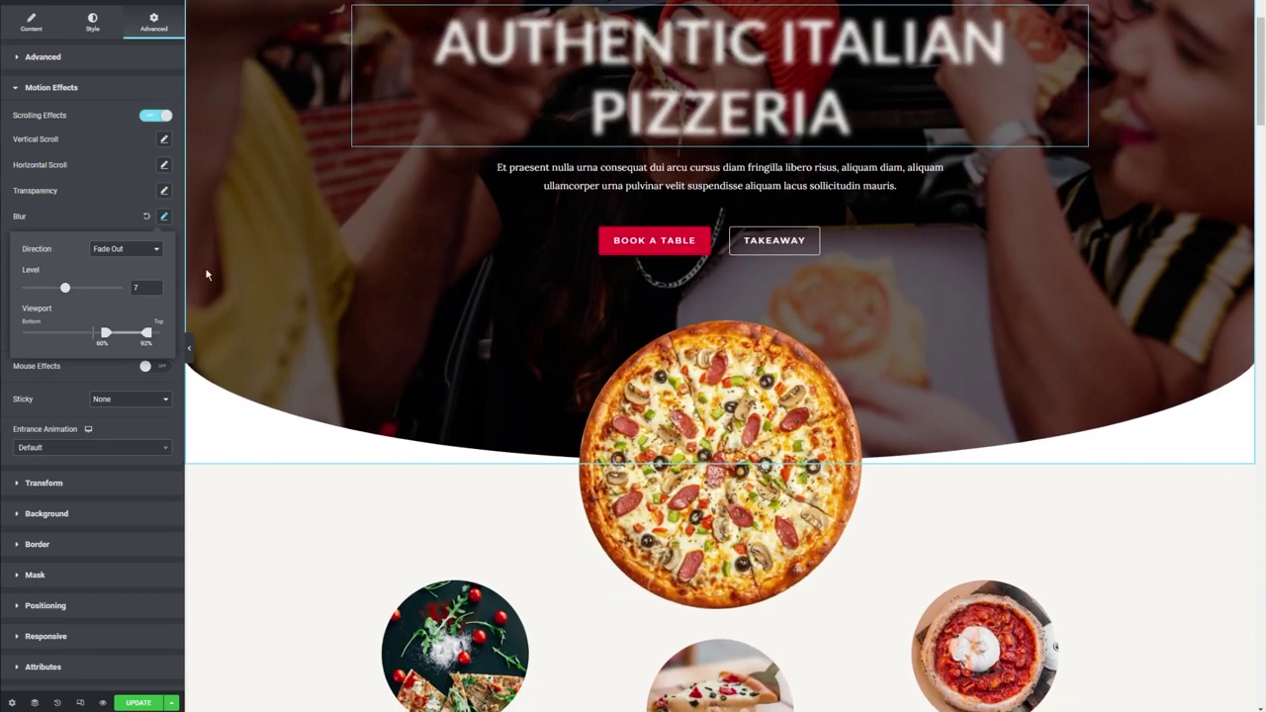
Set the heading's Blur viewport range to 66%–100% and preview how the heading blurs along the page.
drag(146, 333, 115, 334)
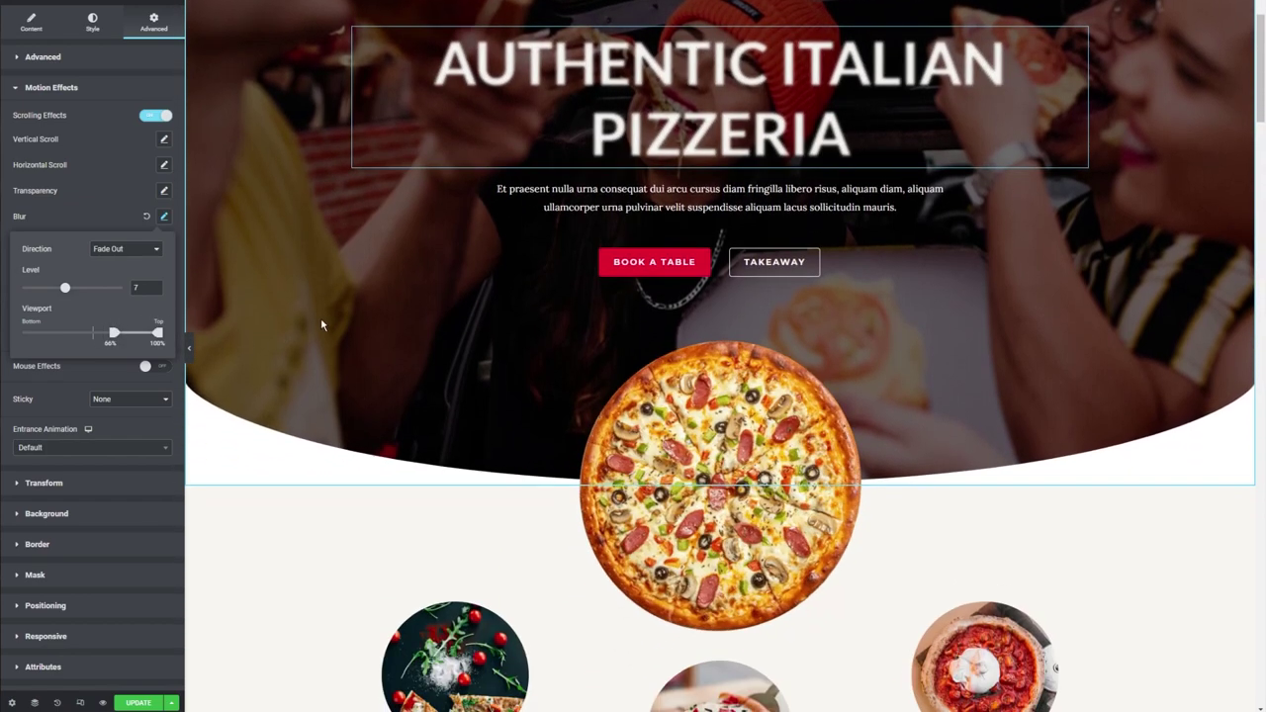
scroll(319, 329, down, 5)
scroll(313, 331, up, 3)
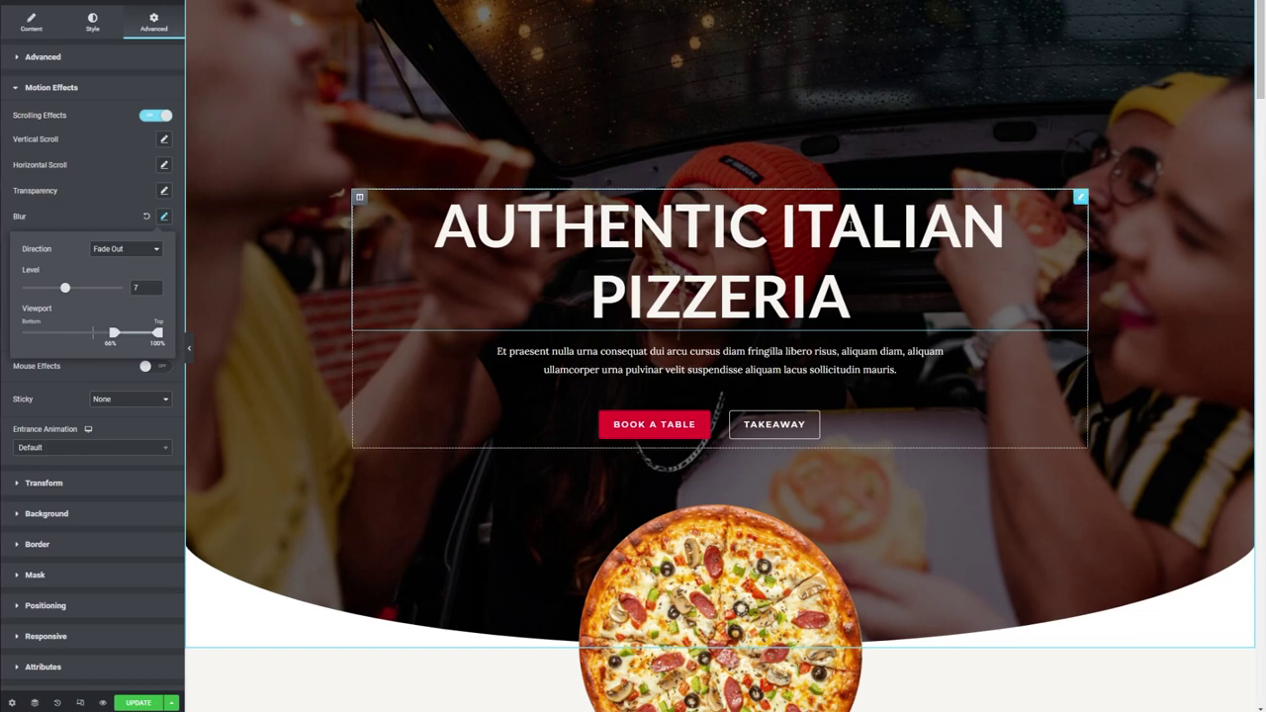
scroll(811, 255, down, 3)
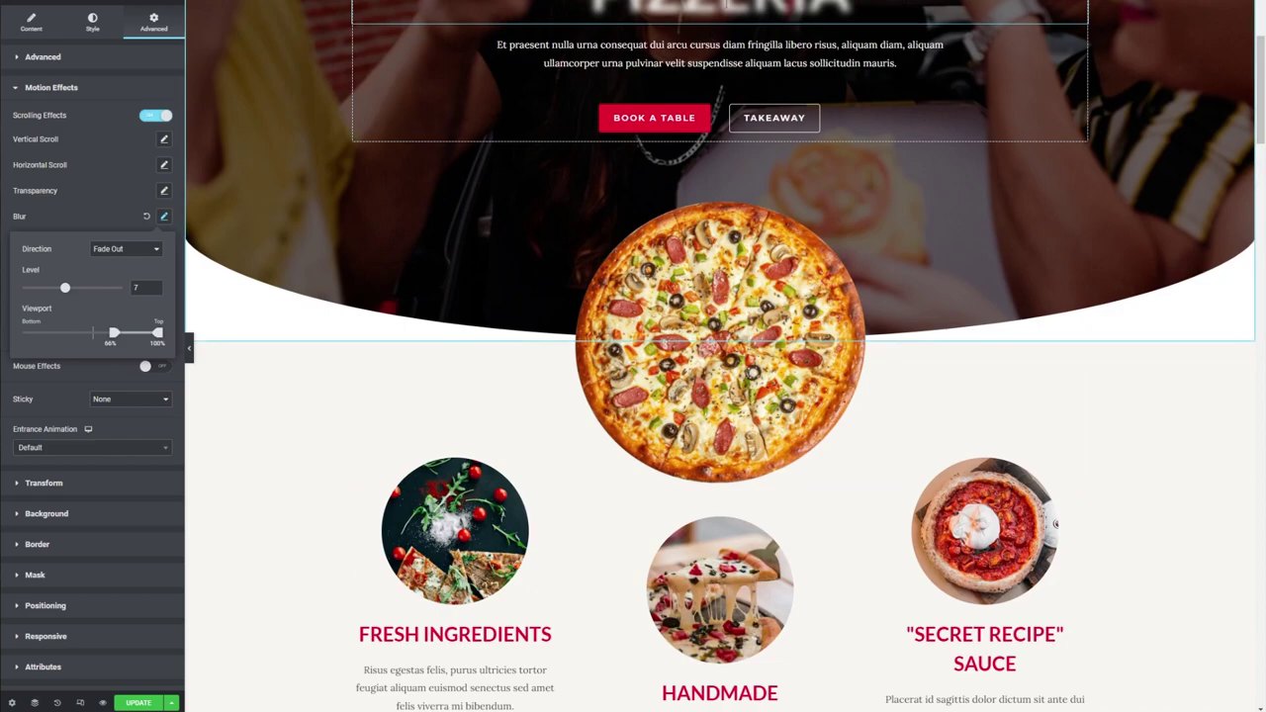
scroll(890, 233, up, 3)
scroll(890, 229, down, 3)
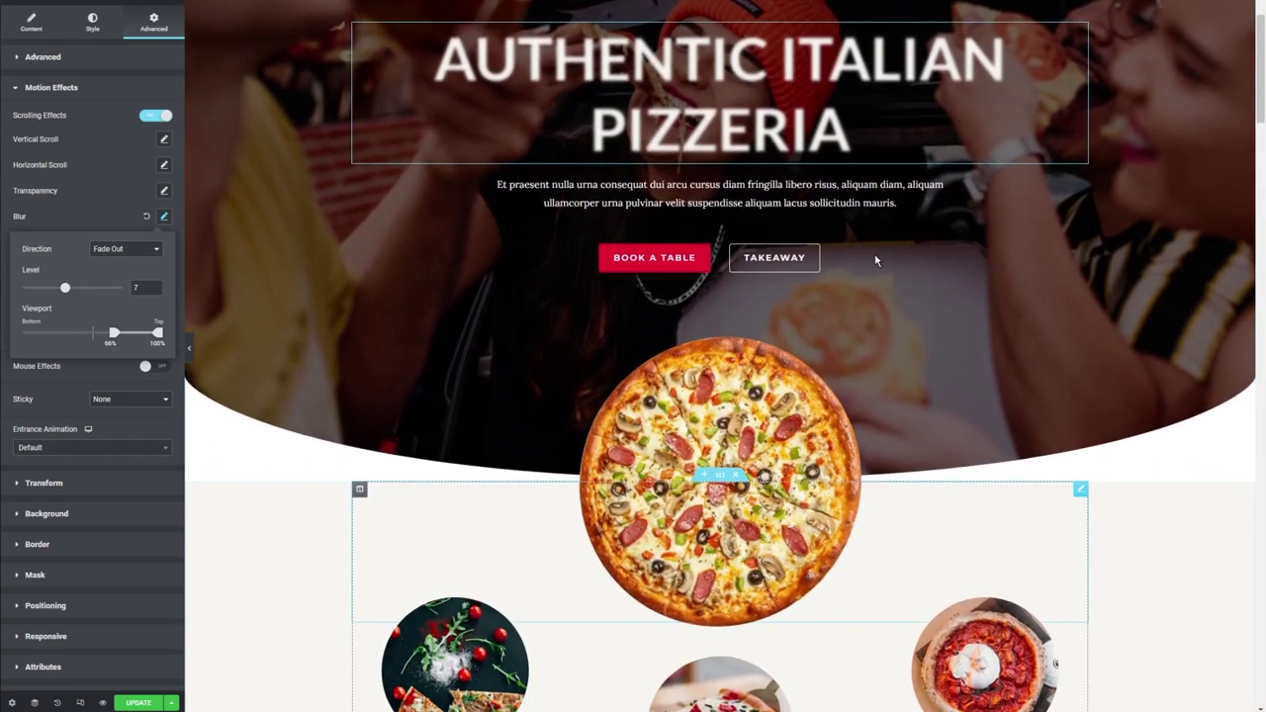
scroll(879, 254, up, 3)
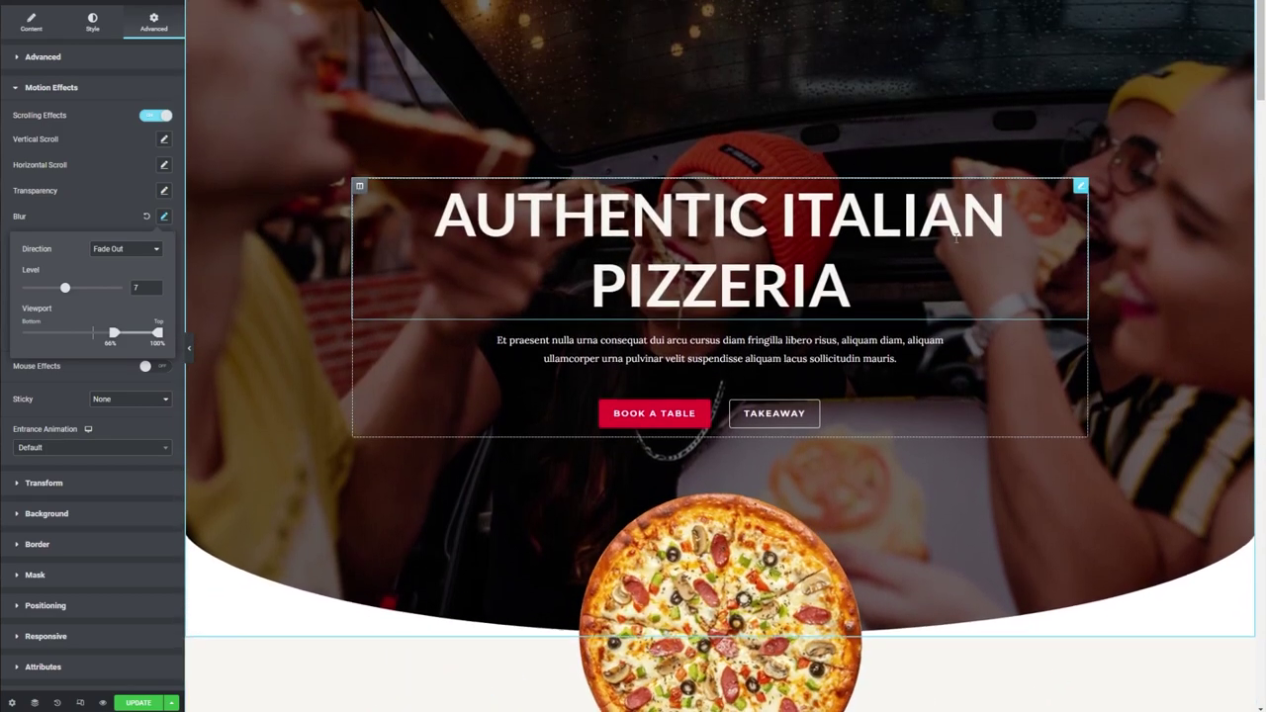
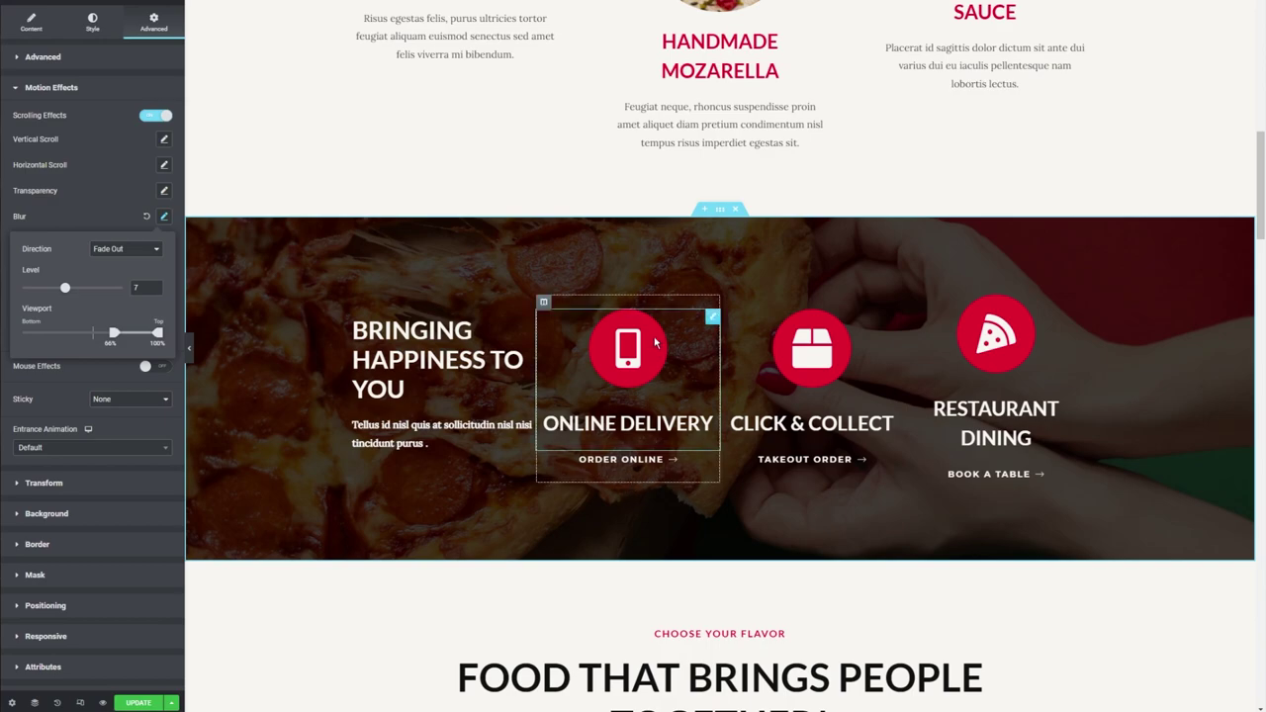
Delete the Online Delivery, Click & Collect and Restaurant Dining icon boxes with their link buttons from the Bringing Happiness to You section.
key(Delete)
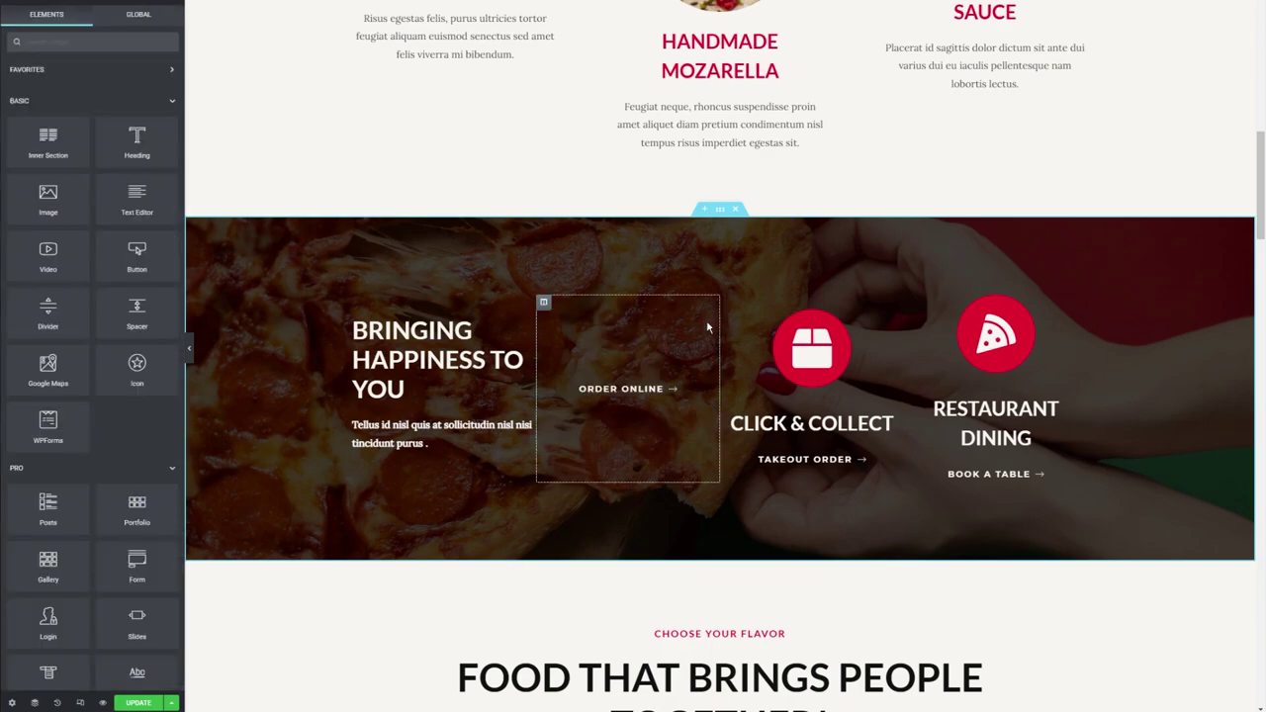
click(712, 386)
key(Delete)
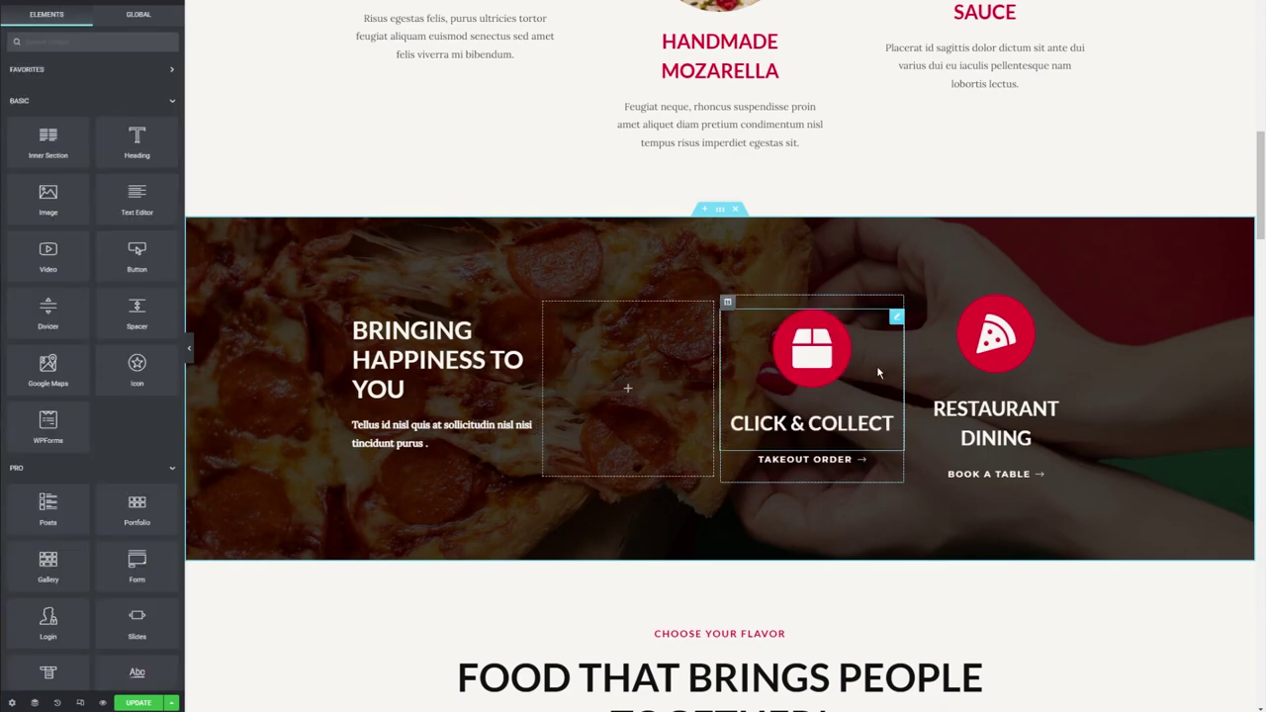
click(896, 319)
key(Delete)
click(896, 386)
key(Delete)
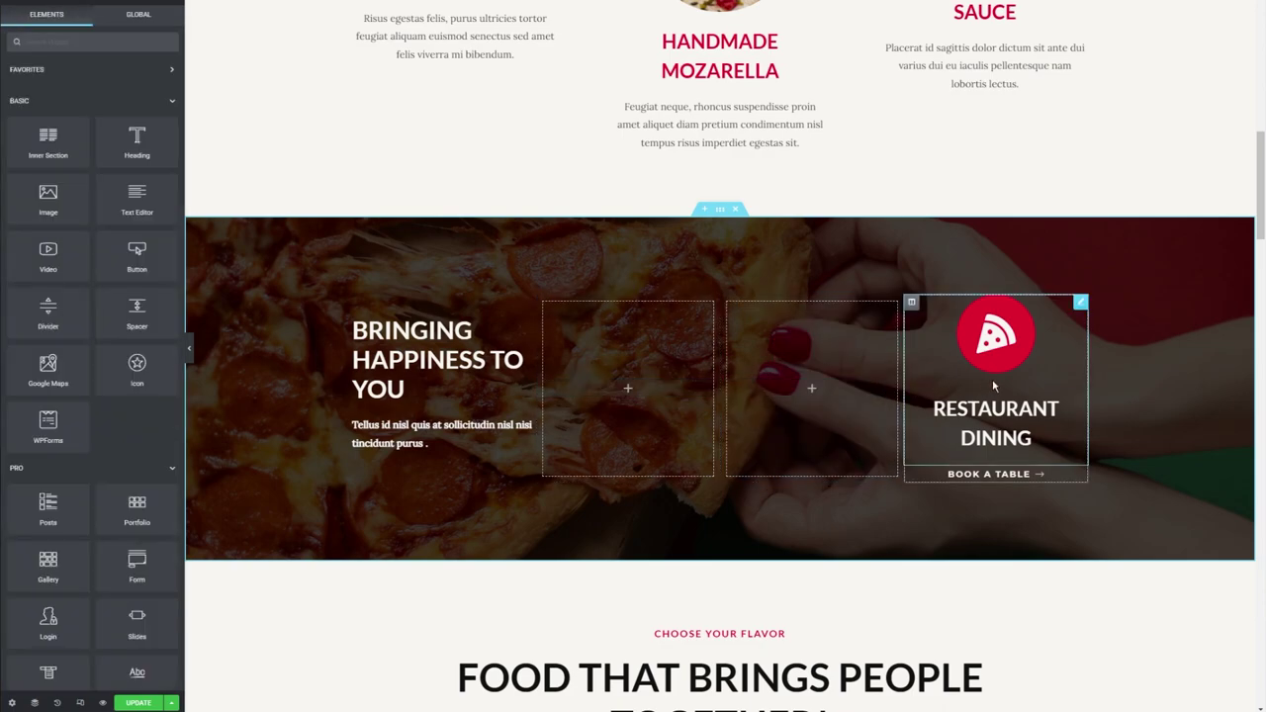
click(1066, 343)
key(Delete)
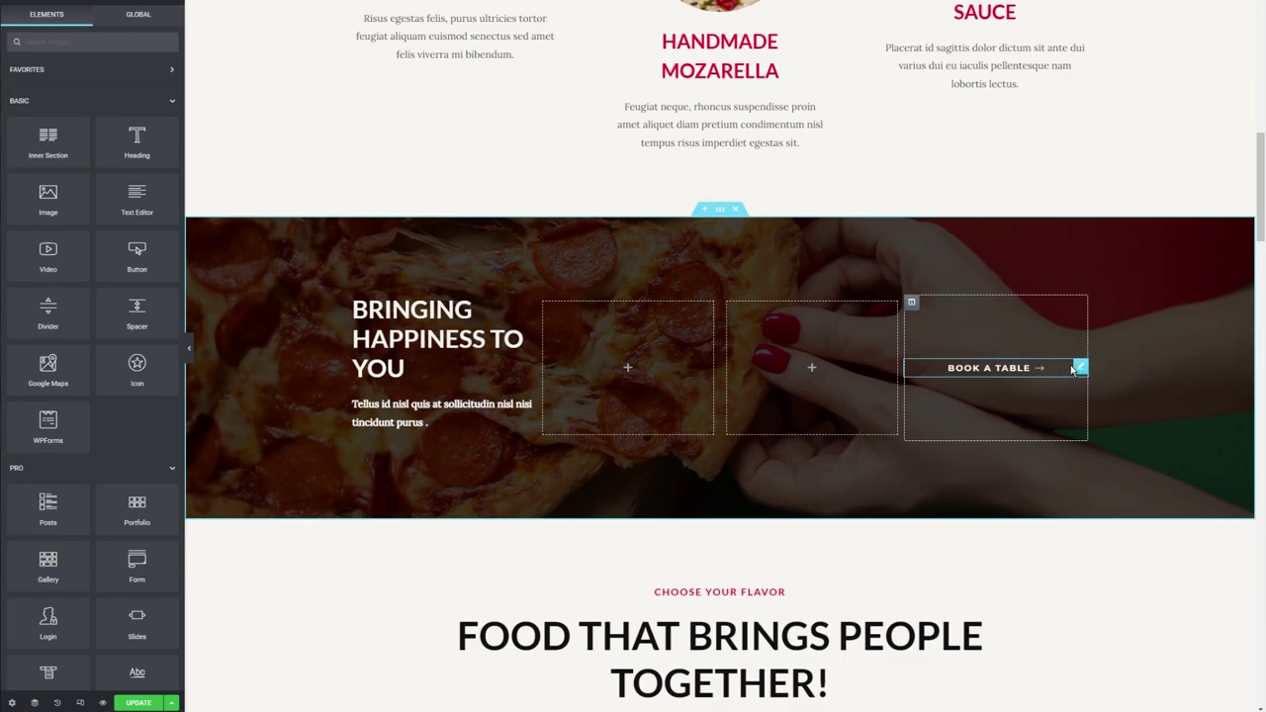
click(1068, 383)
key(Delete)
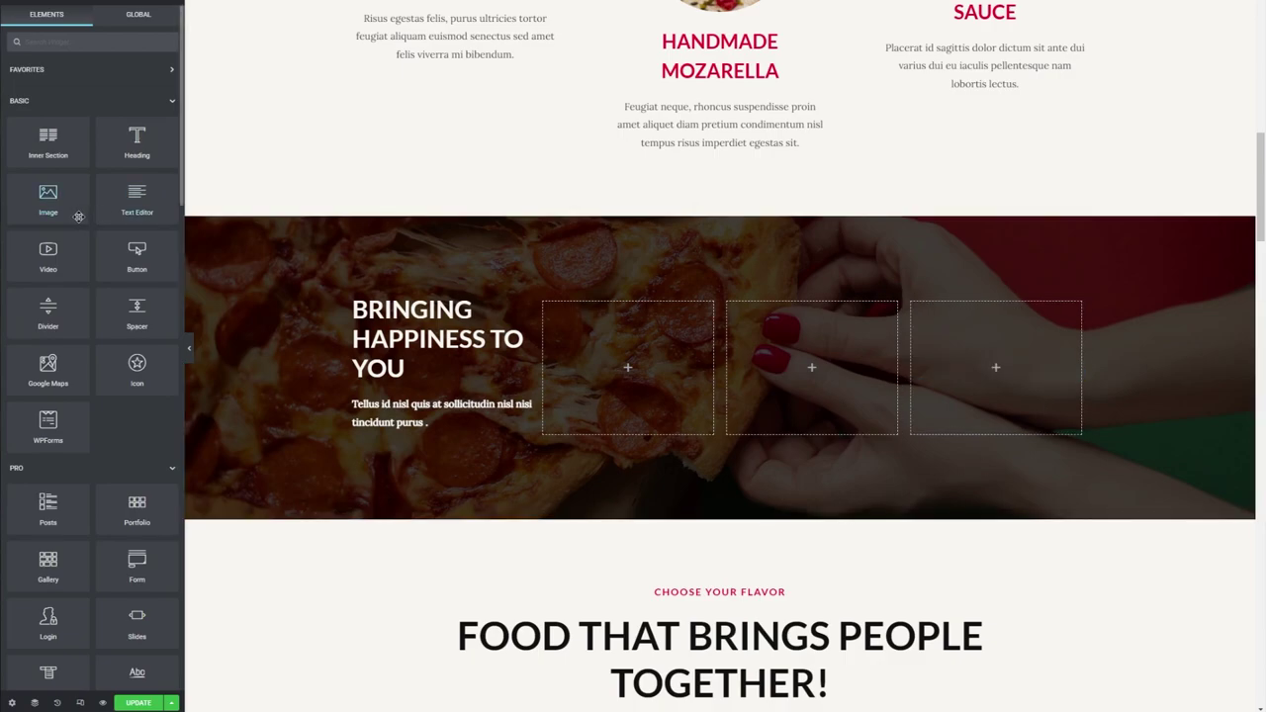
Add an Image widget to the middle of the three empty columns and insert the scooter image Asset-1.png from the media library.
drag(56, 204, 814, 375)
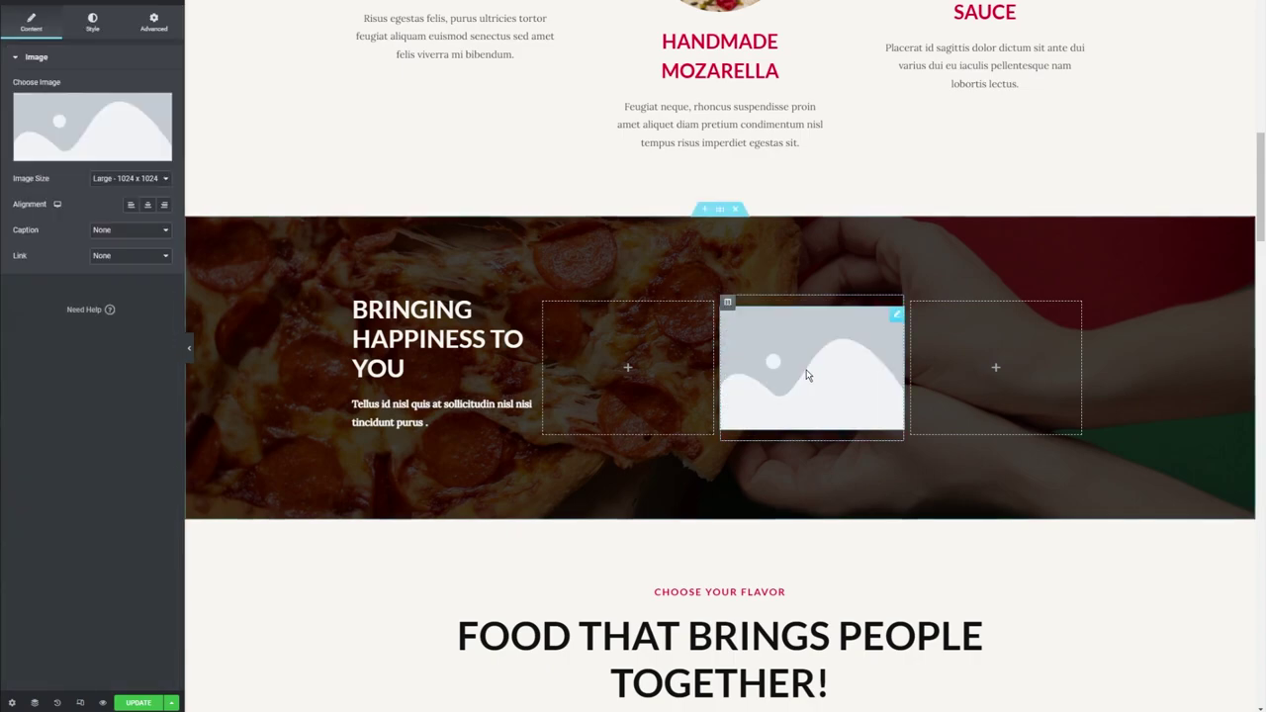
click(84, 133)
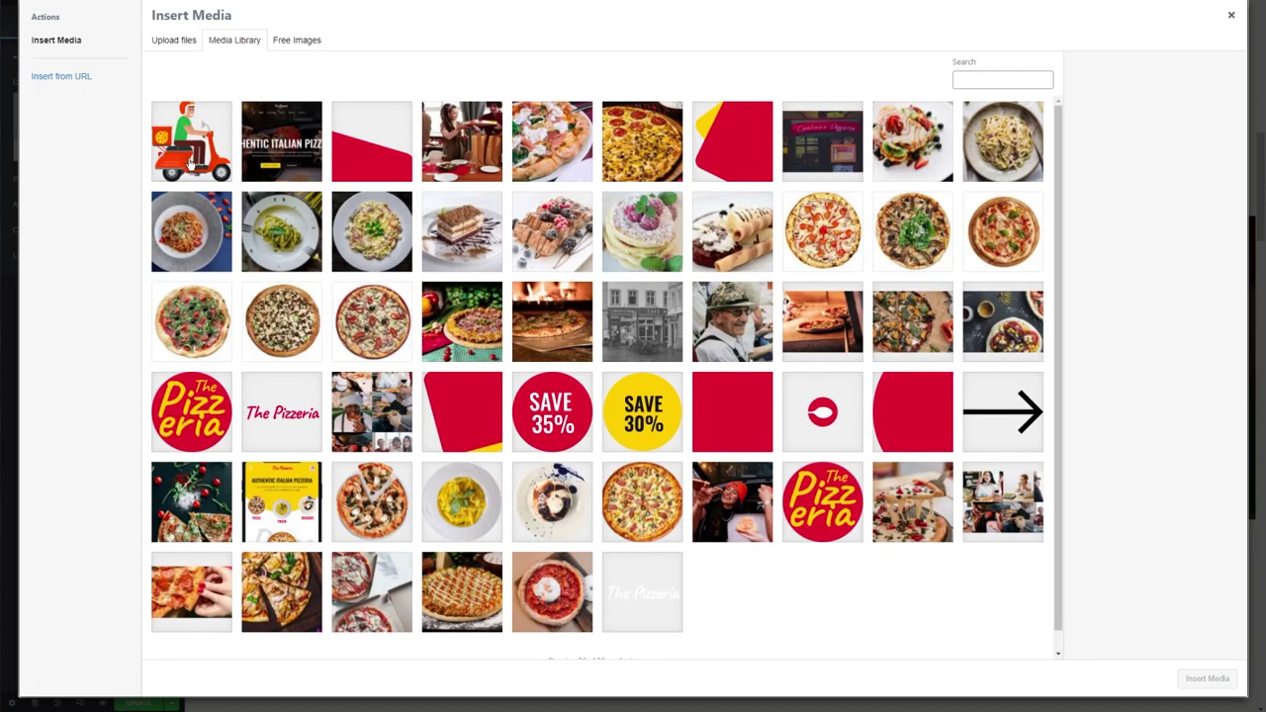
click(174, 44)
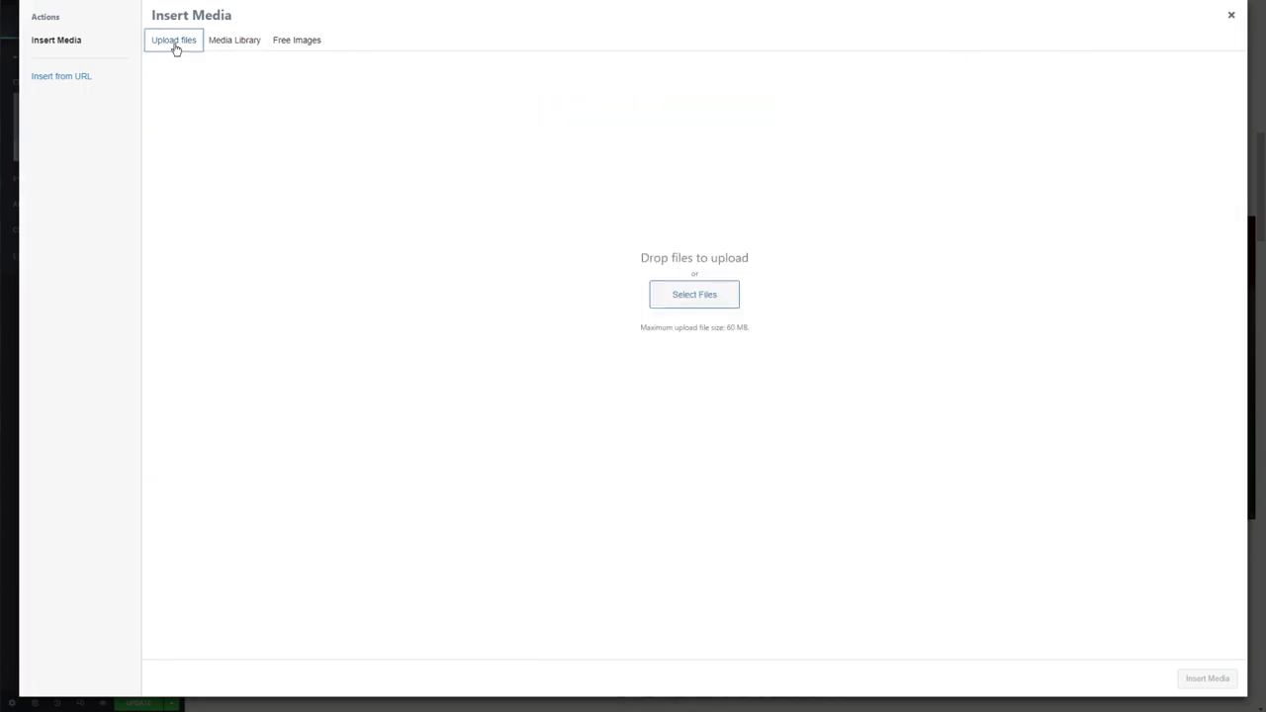
click(236, 41)
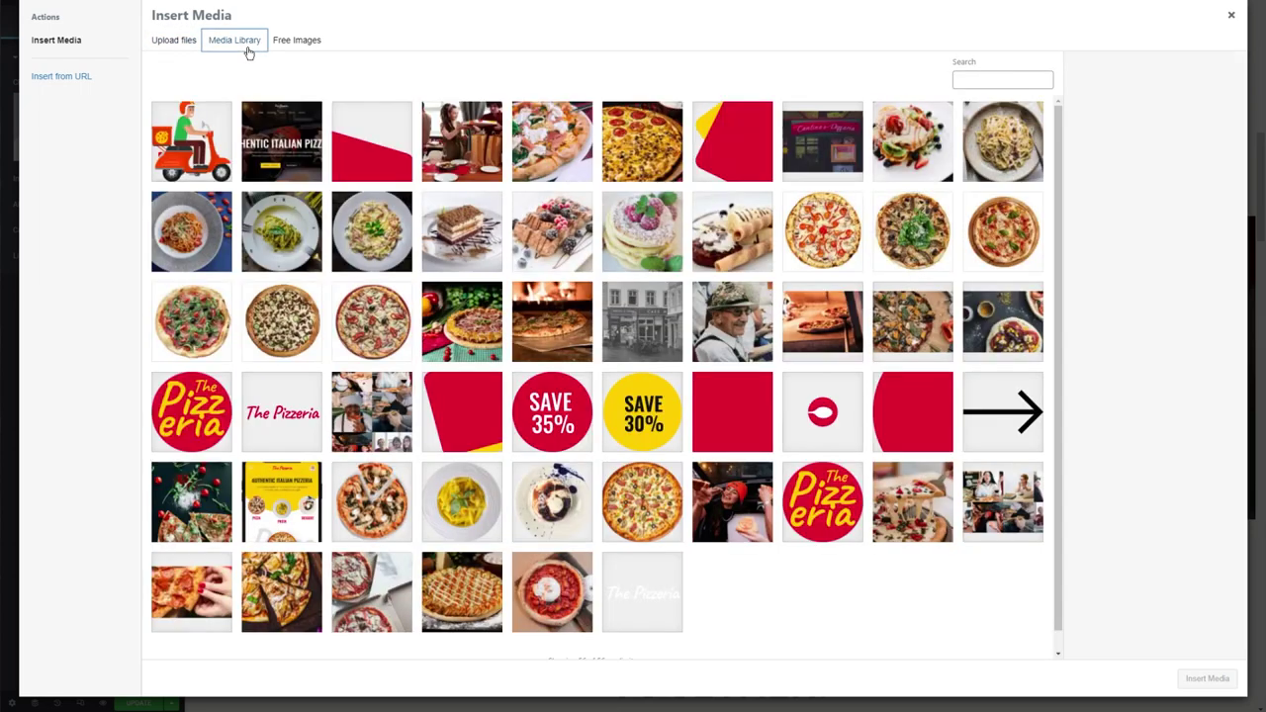
click(192, 139)
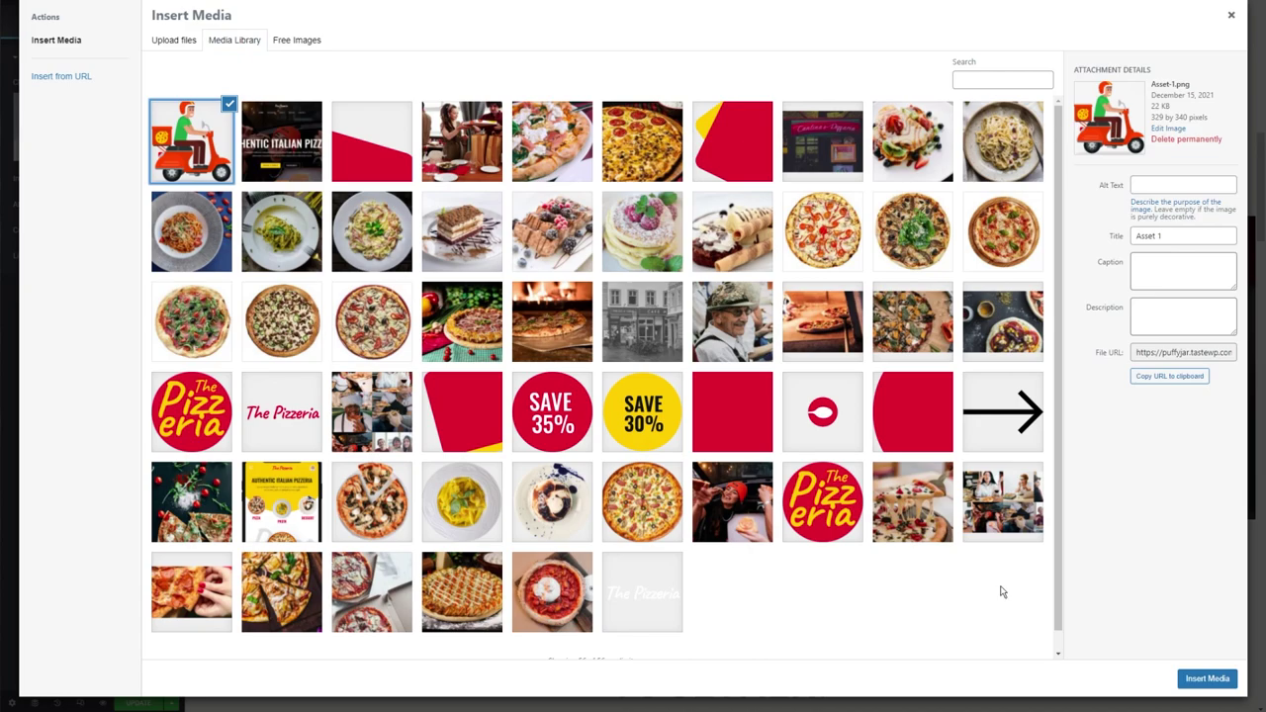
click(1206, 678)
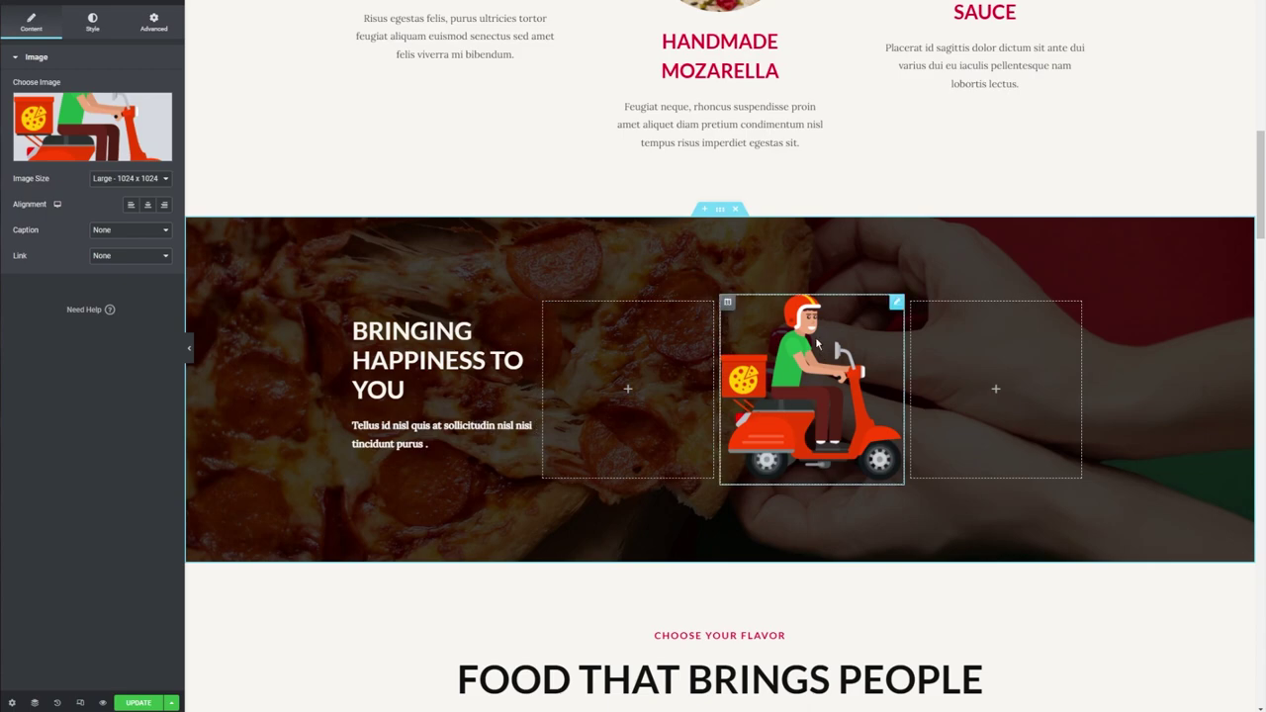
Enable Scrolling Effects in the motion effects of the scooter image.
click(166, 31)
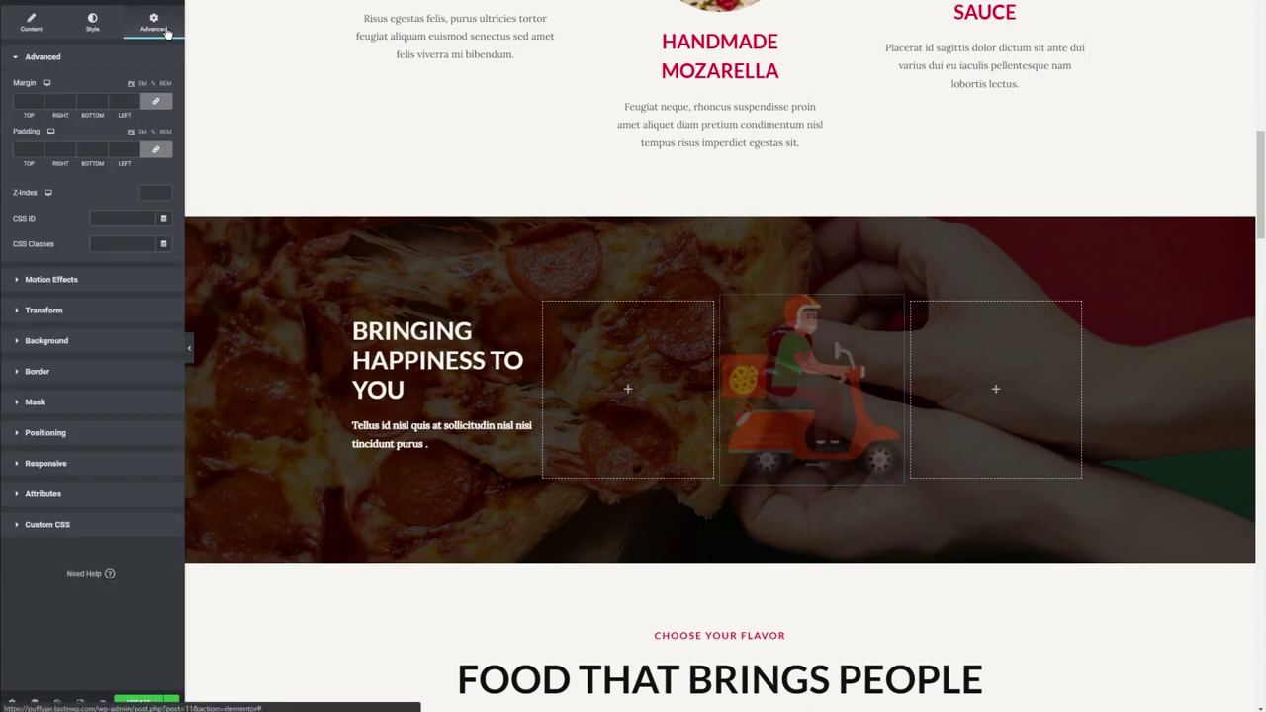
click(44, 285)
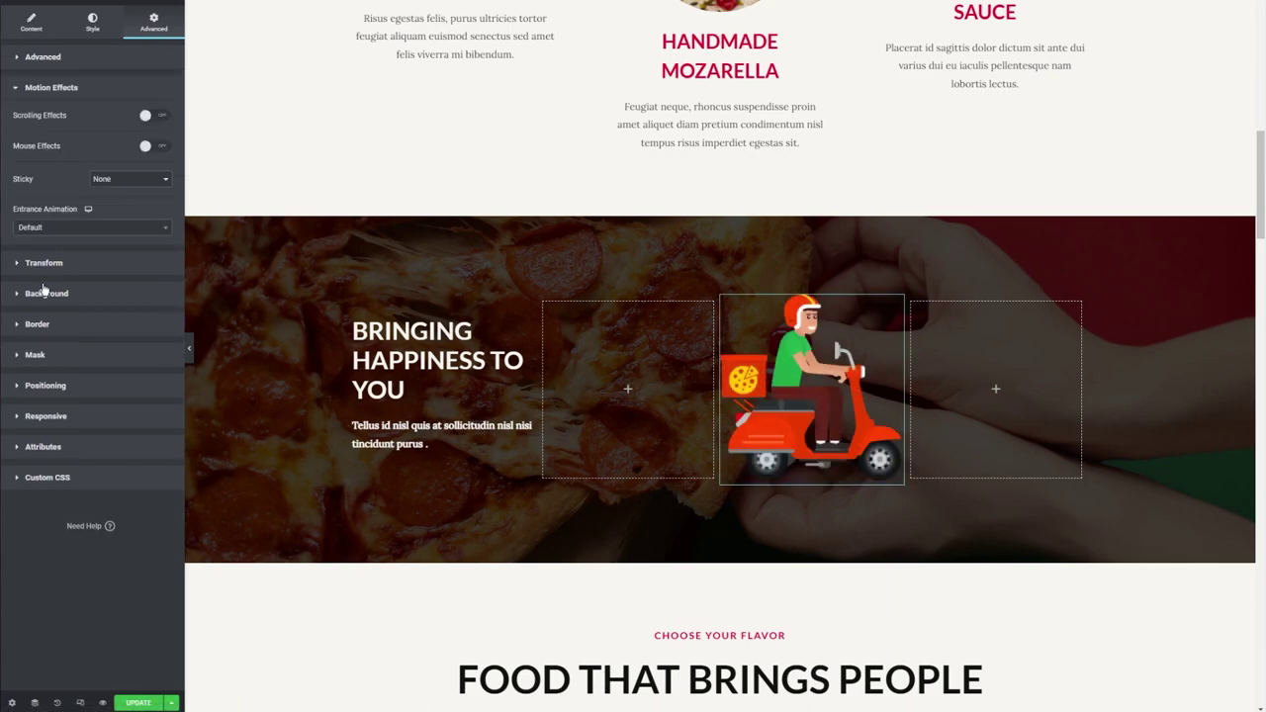
click(146, 116)
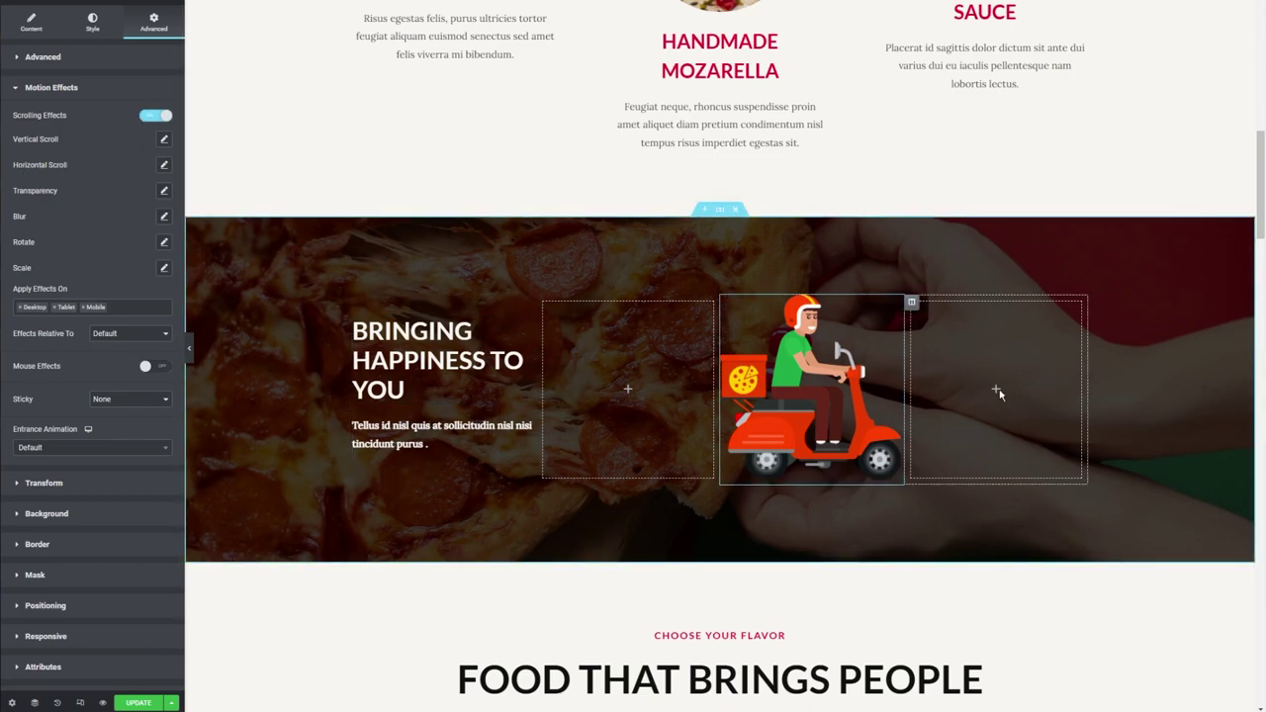
Enable Horizontal Scroll on the scooter image and preview how it moves along the page.
click(163, 164)
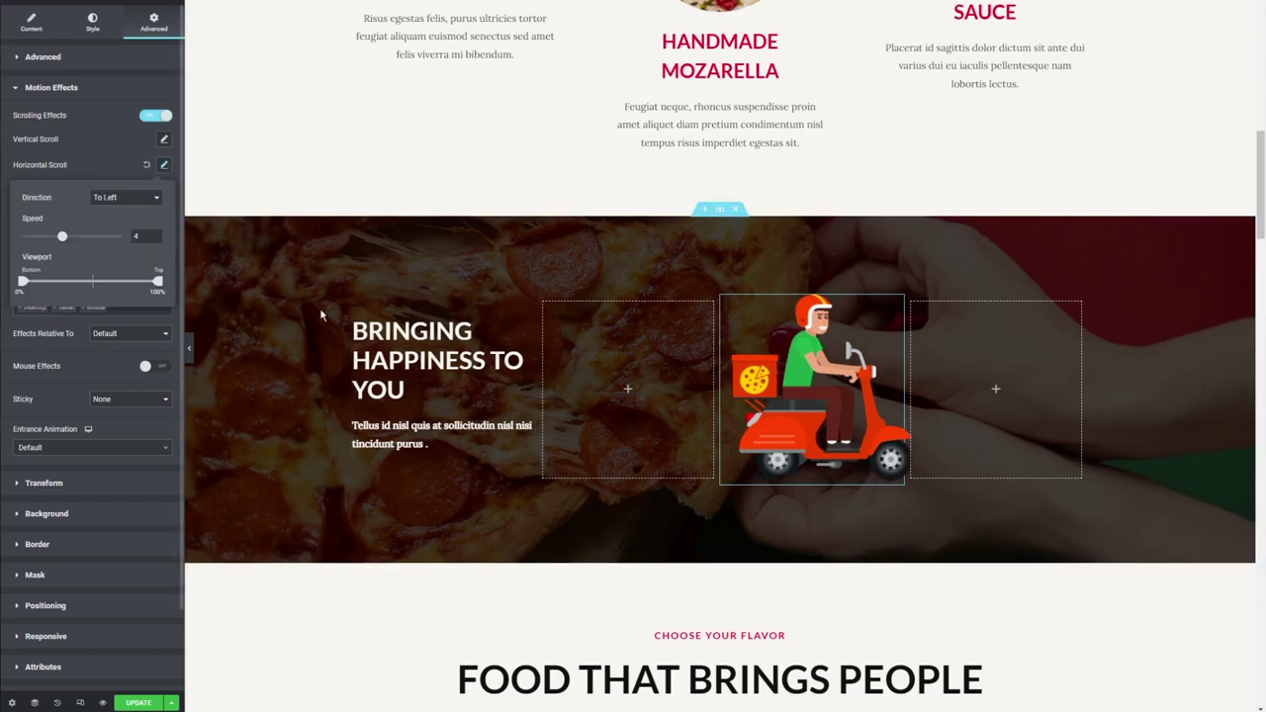
scroll(392, 401, up, 2)
scroll(393, 400, up, 1)
scroll(393, 401, down, 5)
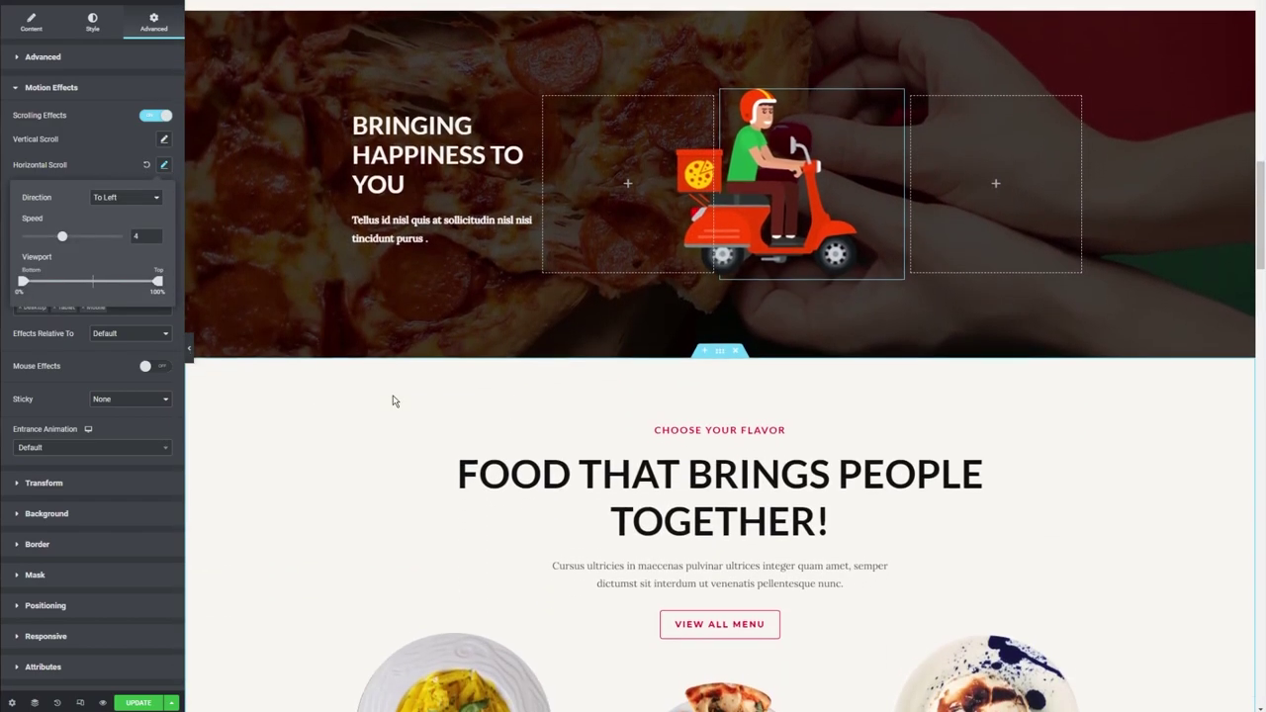
scroll(392, 401, up, 3)
scroll(393, 397, up, 2)
scroll(390, 400, down, 5)
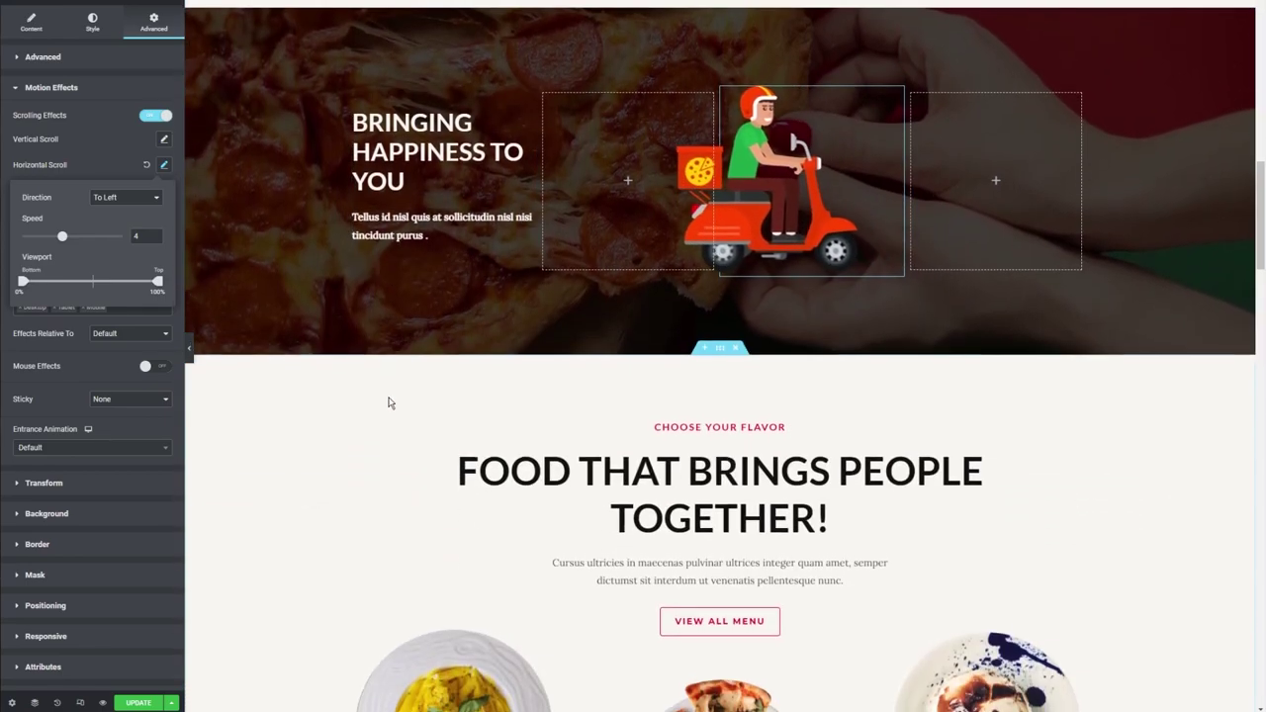
scroll(387, 403, up, 3)
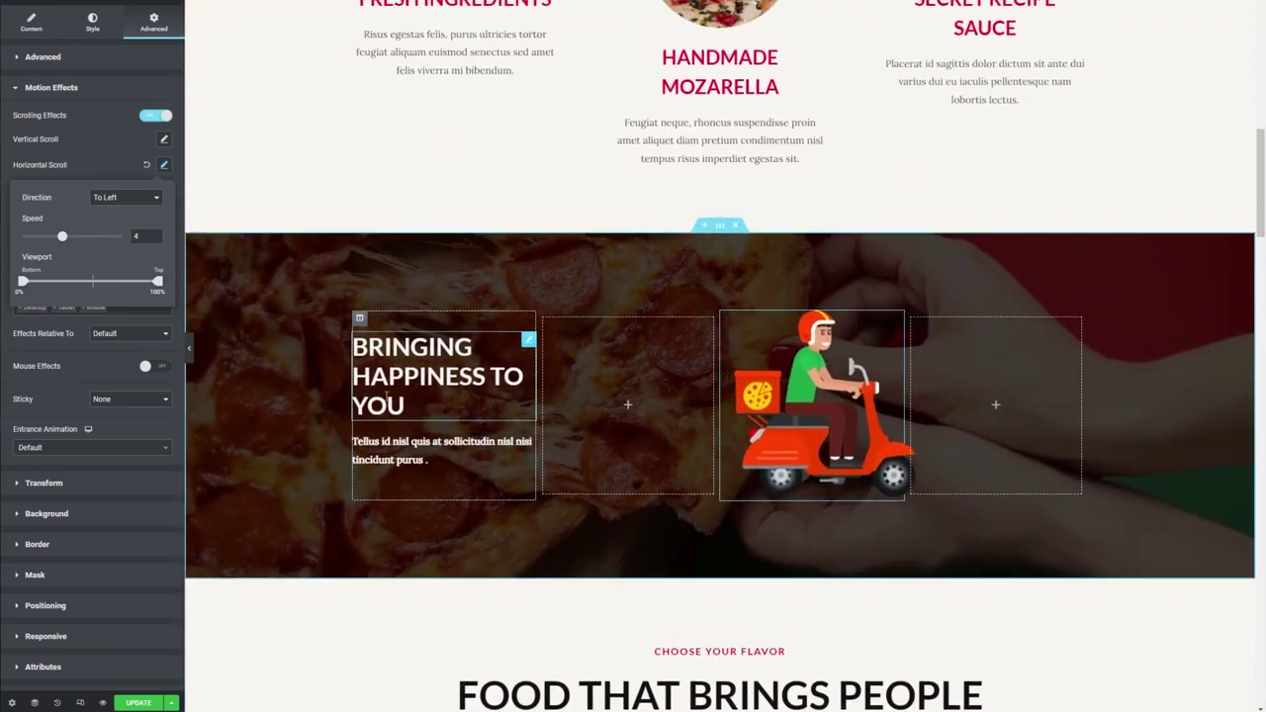
scroll(404, 356, up, 2)
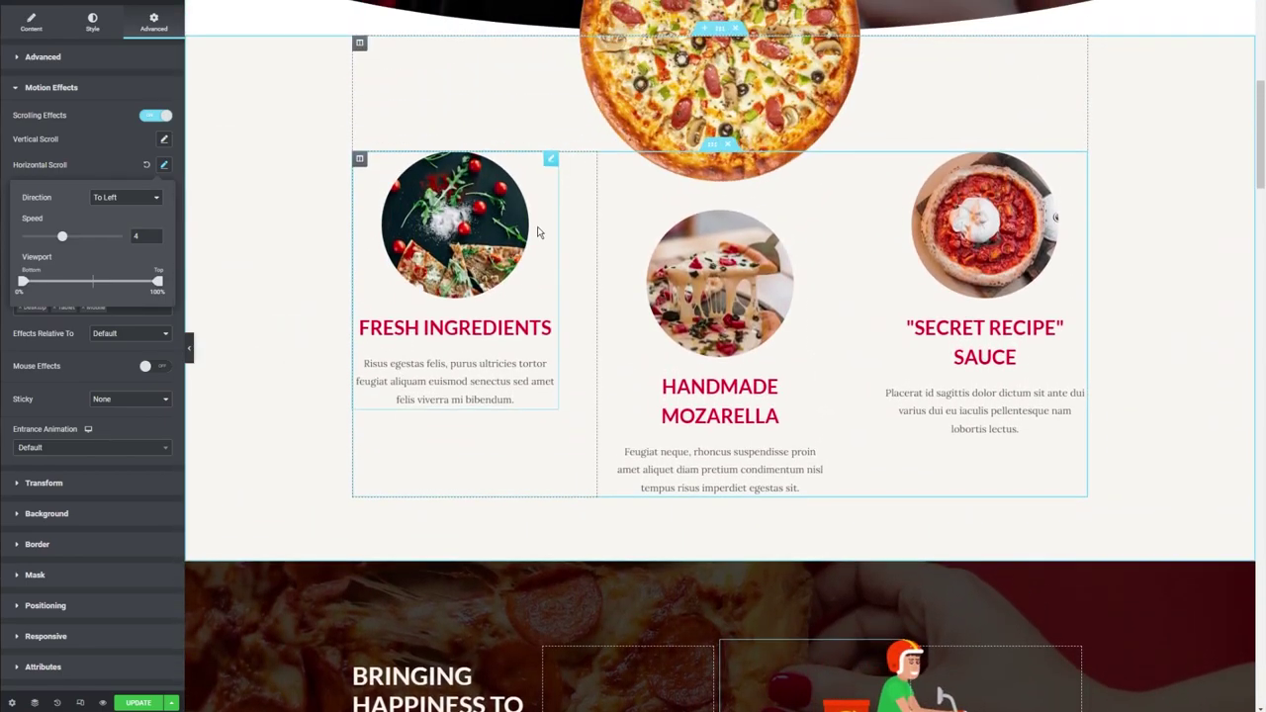
scroll(534, 247, down, 1)
scroll(530, 253, down, 2)
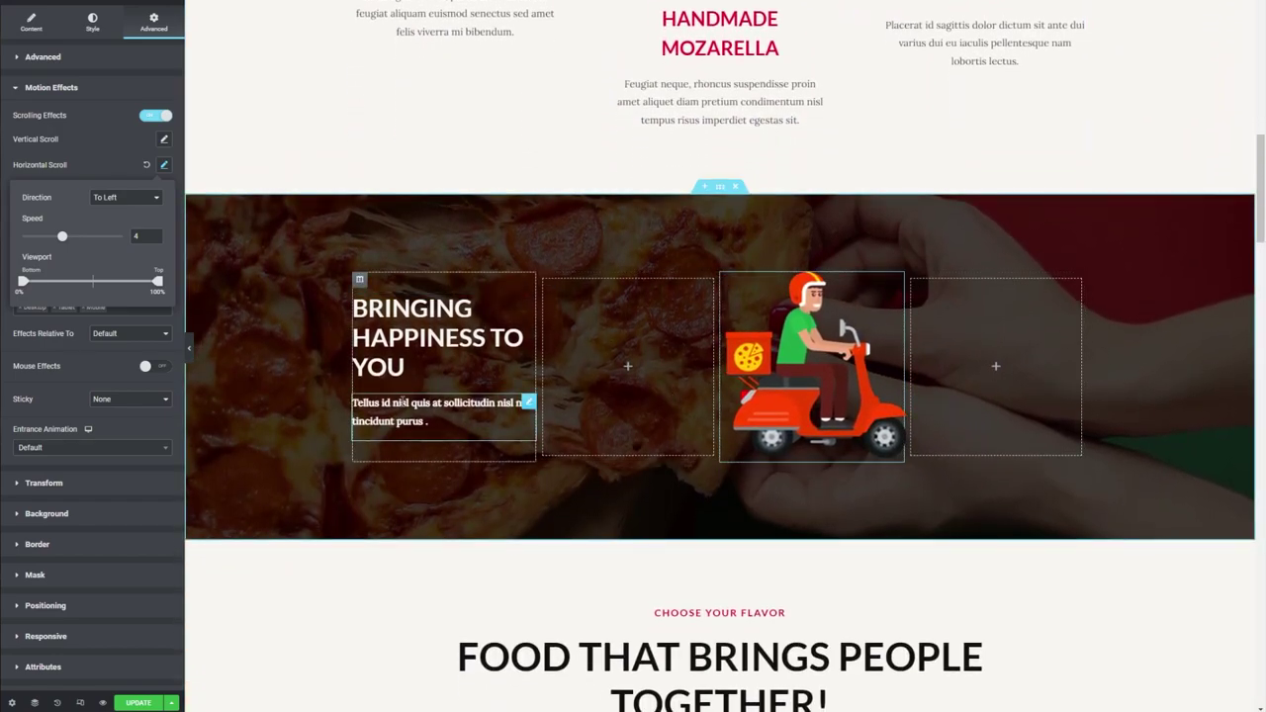
Set the scooter's Horizontal Scroll direction to To Right and preview the movement along the page.
click(111, 200)
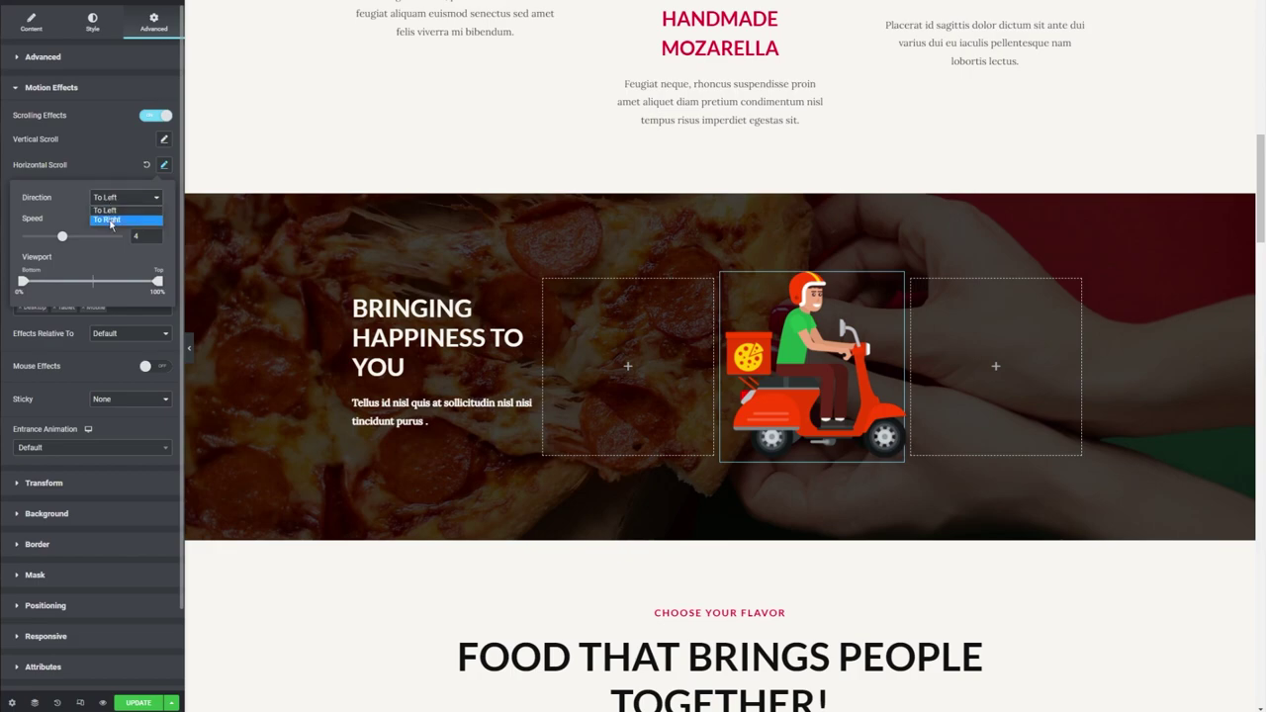
click(110, 220)
scroll(597, 274, up, 3)
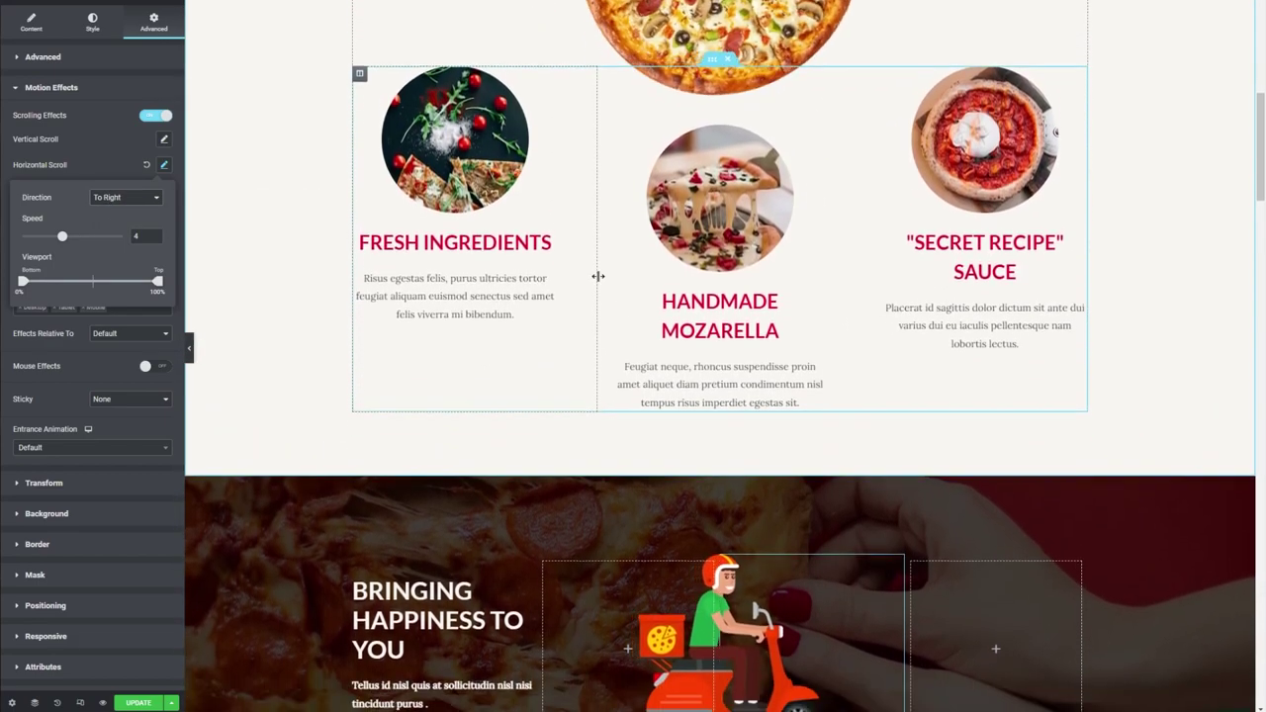
scroll(596, 267, down, 5)
scroll(596, 283, up, 4)
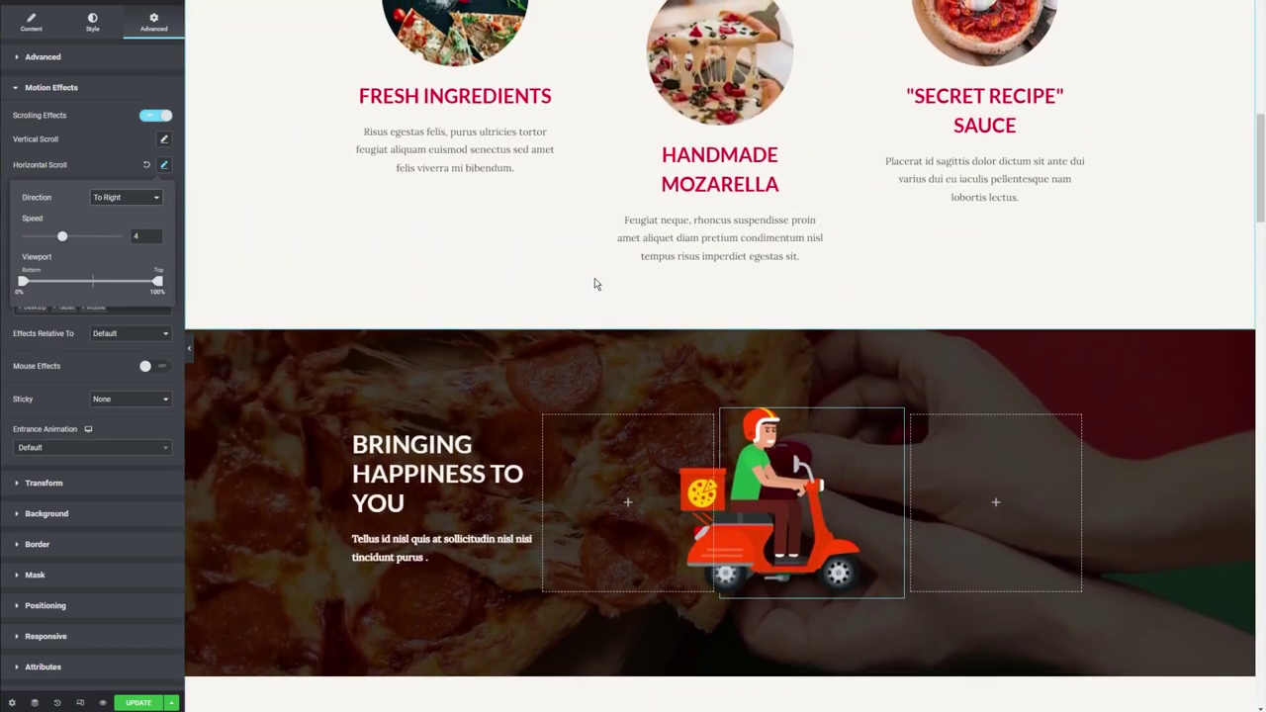
scroll(596, 283, down, 1)
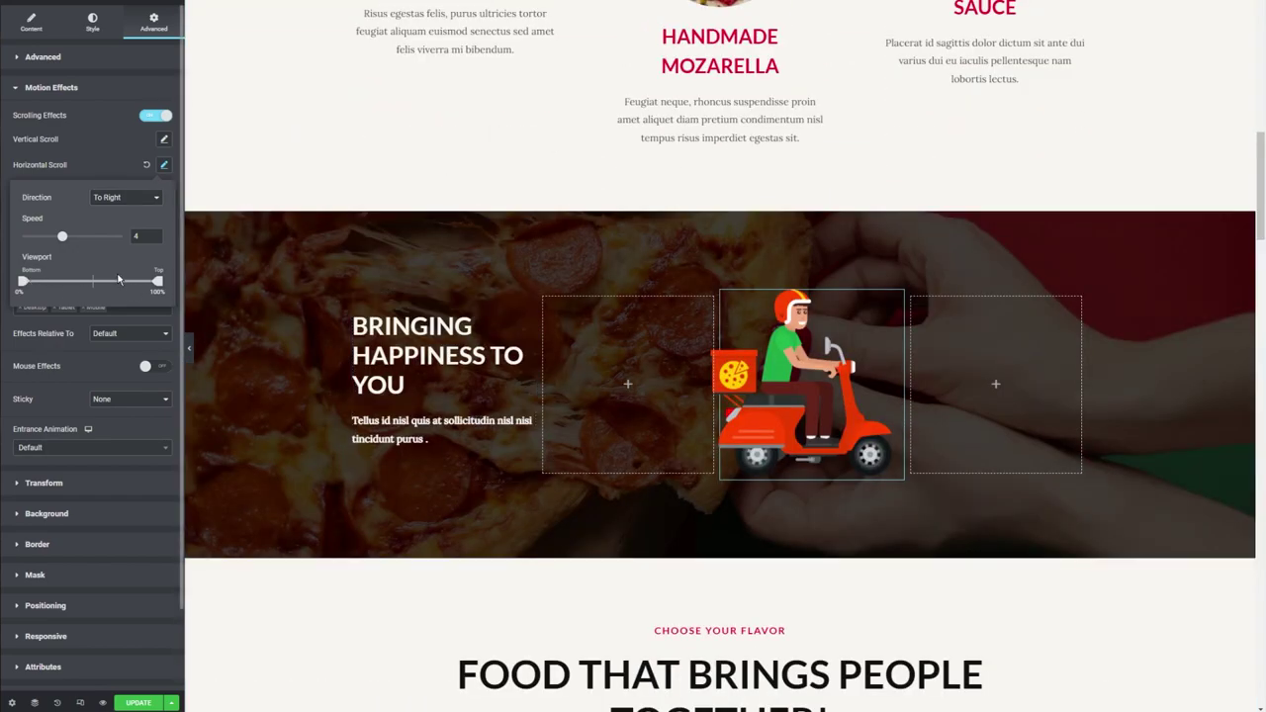
scroll(333, 345, down, 2)
scroll(332, 345, up, 3)
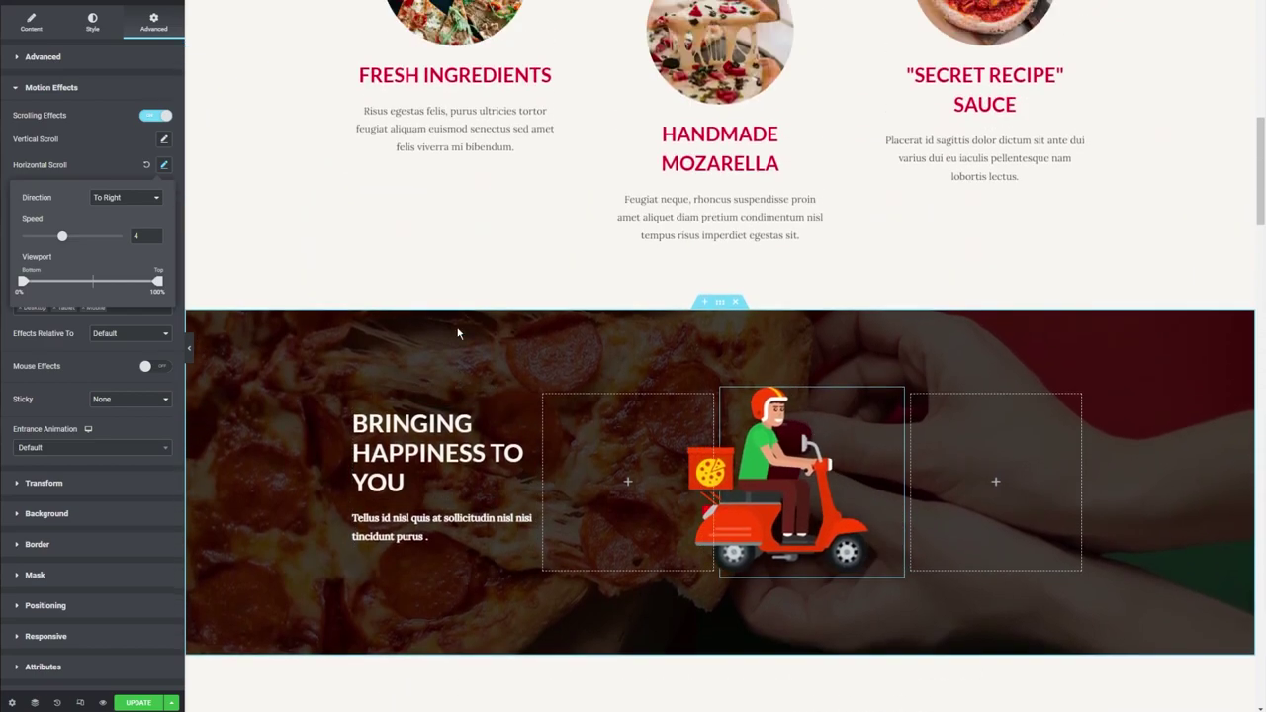
Try a Horizontal Scroll speed of 10 on the scooter image and preview the faster movement.
scroll(333, 345, down, 1)
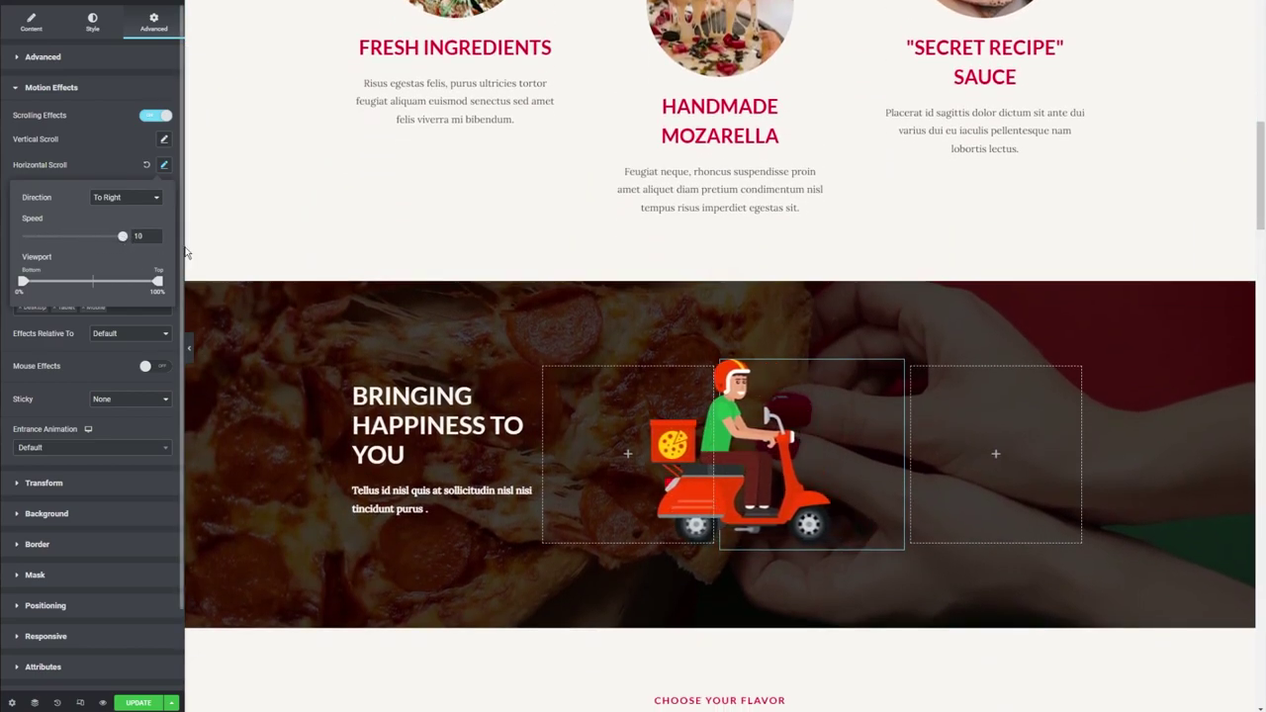
scroll(334, 254, up, 3)
scroll(333, 254, down, 5)
scroll(332, 256, up, 4)
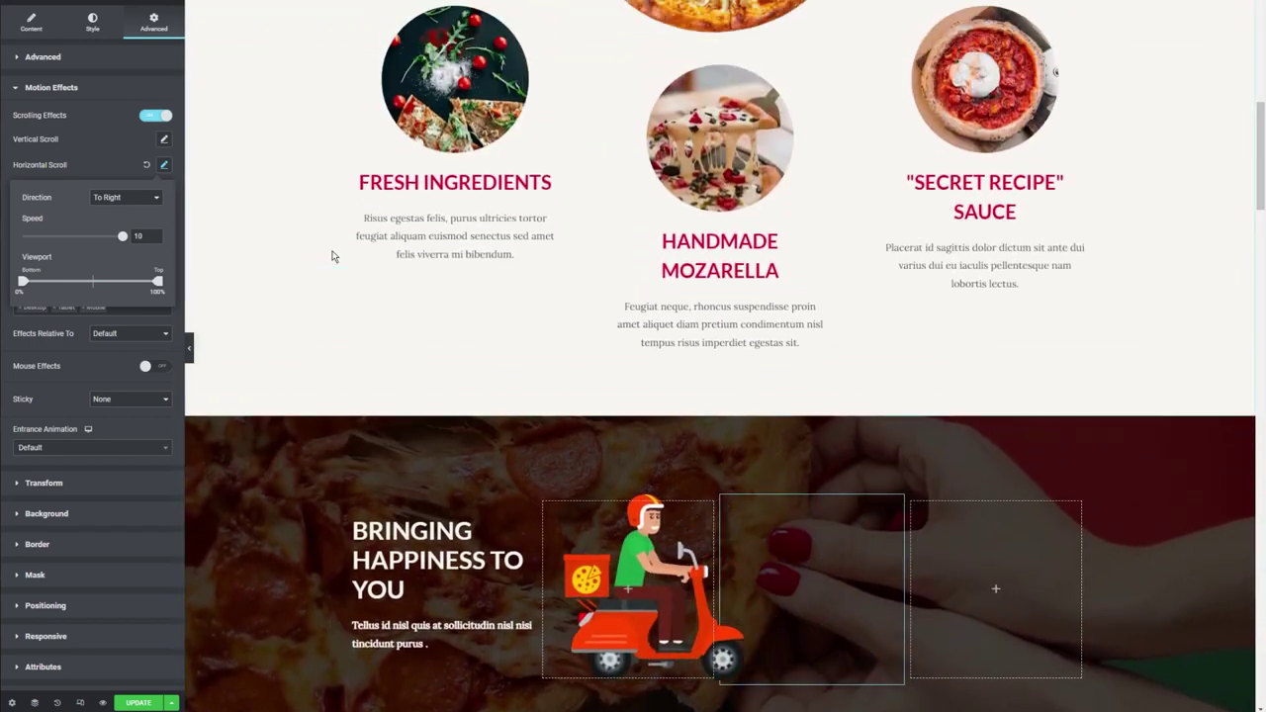
scroll(330, 255, down, 3)
scroll(327, 255, up, 3)
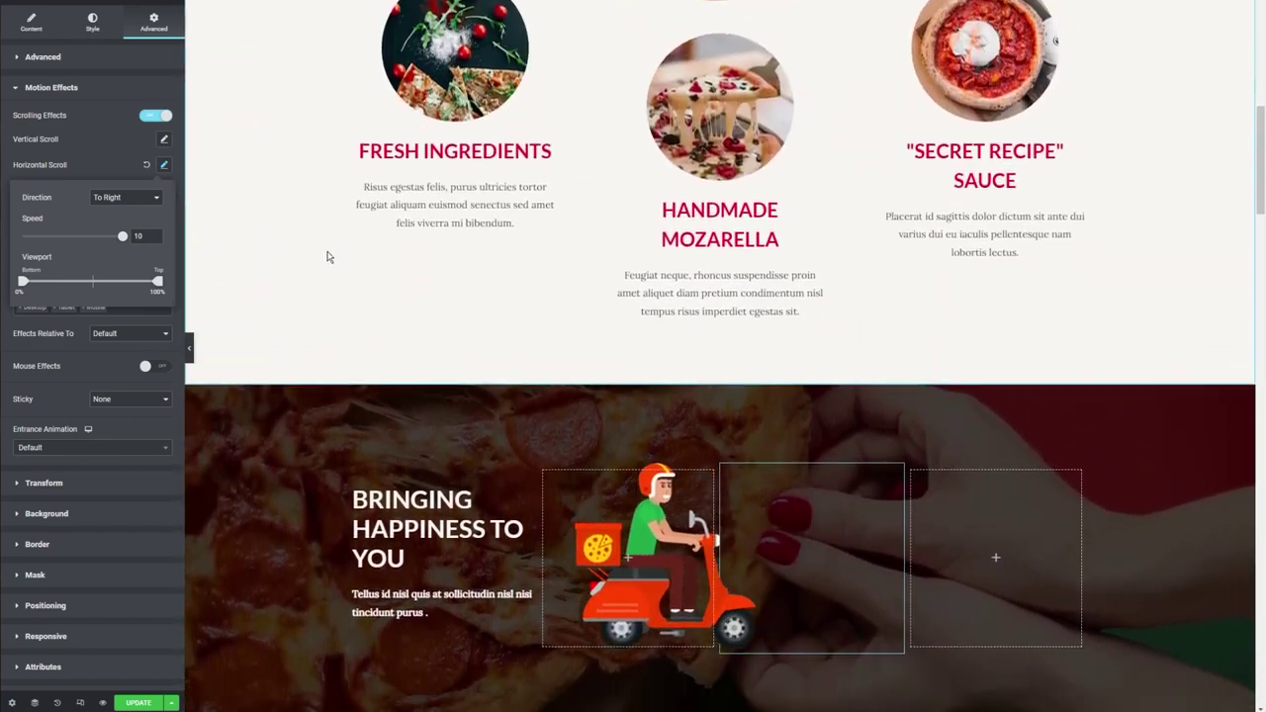
scroll(327, 255, down, 4)
scroll(328, 255, up, 4)
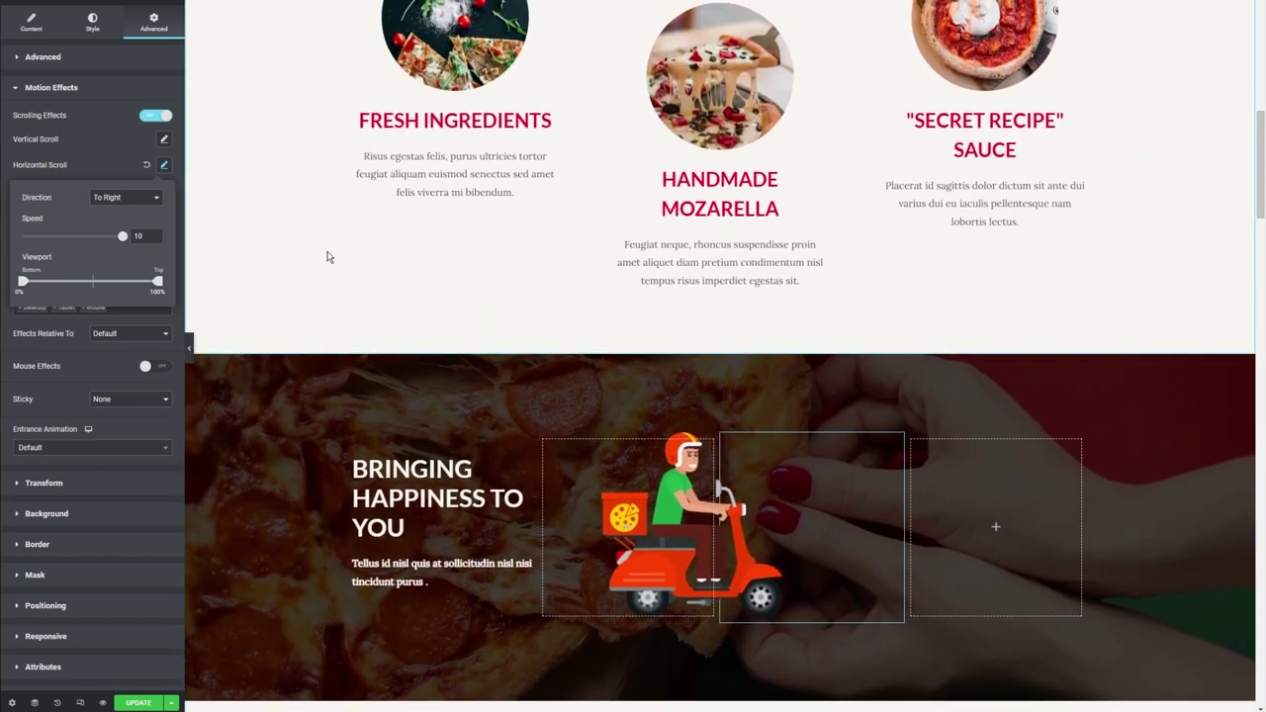
scroll(326, 256, down, 4)
scroll(329, 257, up, 4)
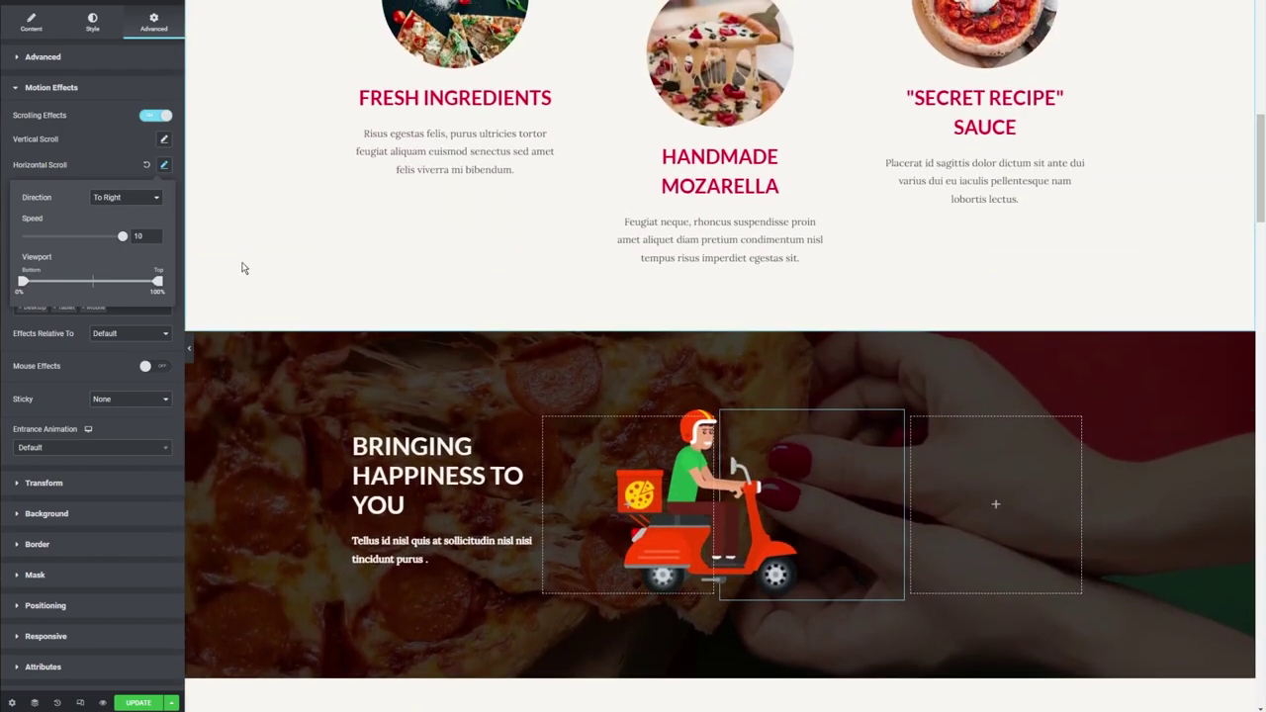
Set the scooter's Horizontal Scroll speed to 5 and preview how it travels across the section.
drag(122, 236, 74, 245)
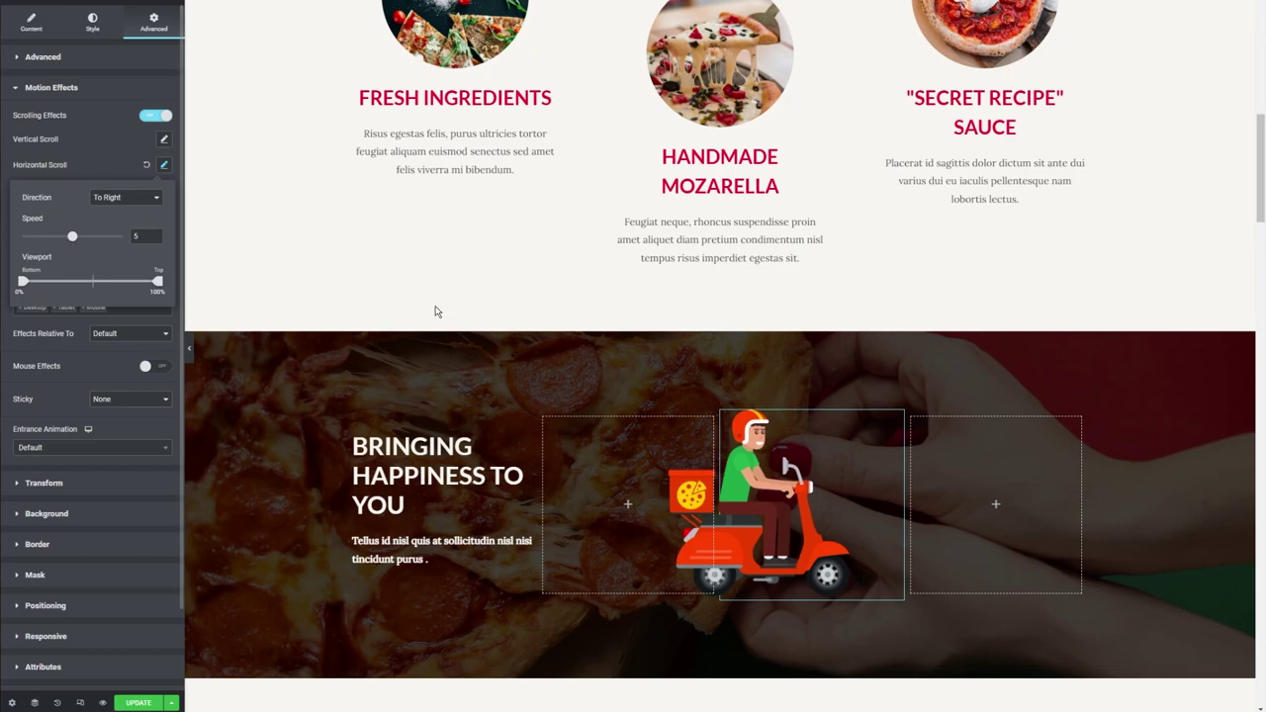
scroll(438, 310, up, 2)
scroll(444, 274, down, 5)
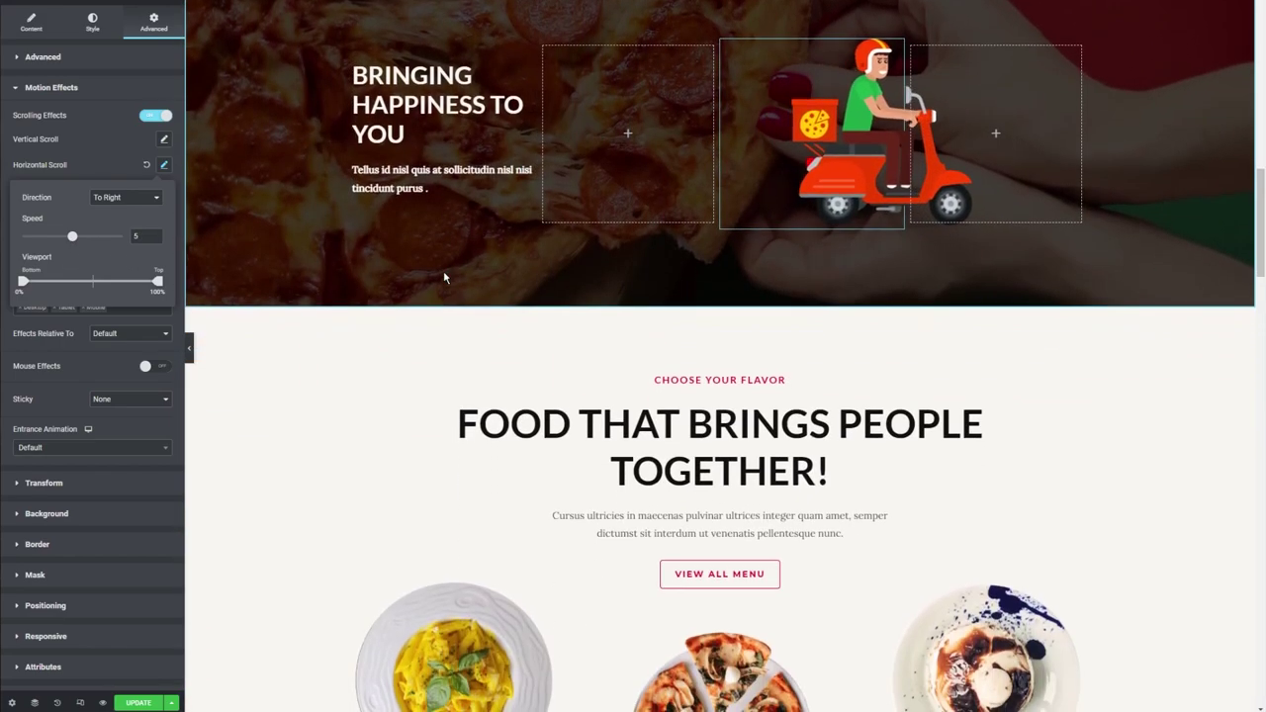
click(1118, 358)
scroll(1113, 356, up, 3)
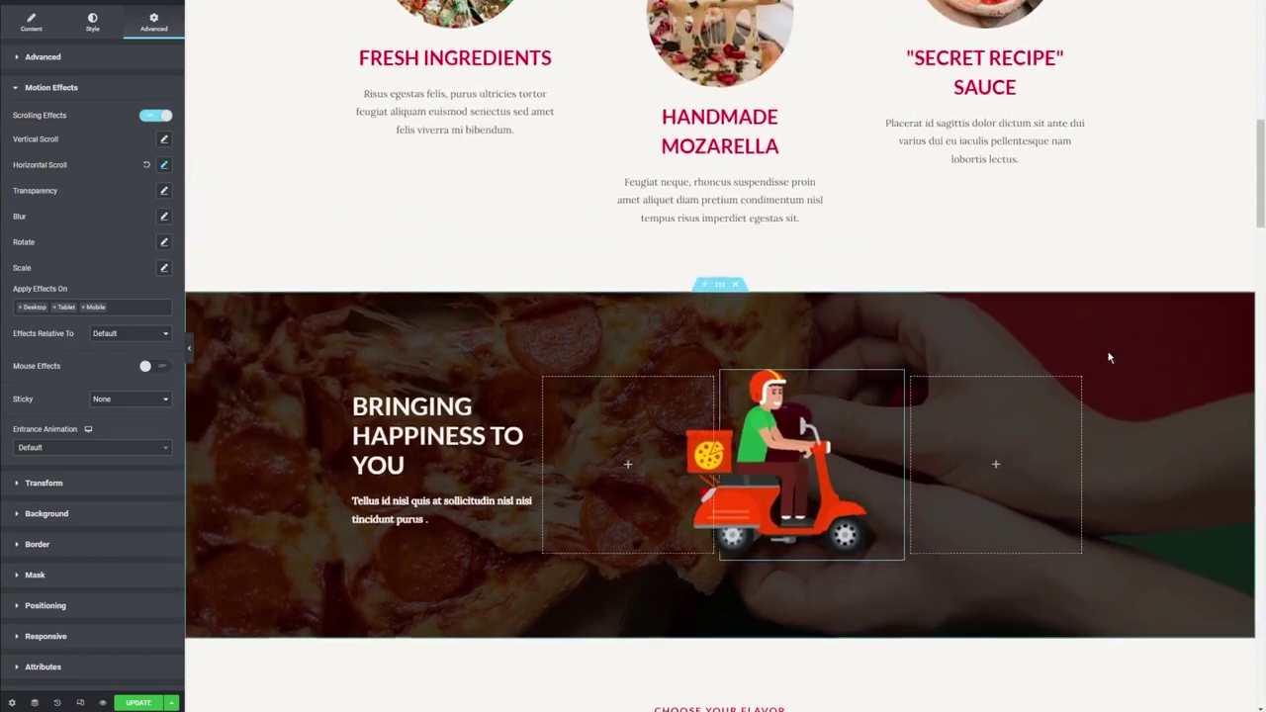
scroll(704, 168, down, 2)
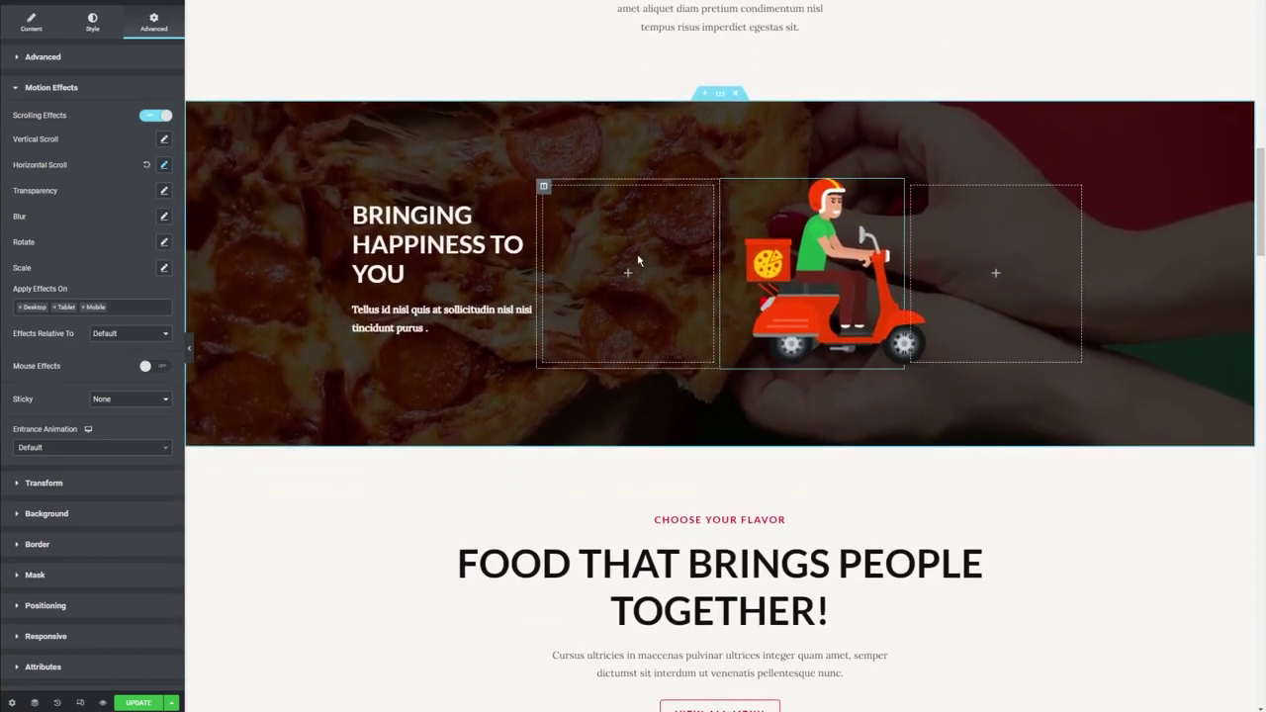
Try the Mouse Track effect on the scooter image and turn Mouse Effects back off.
scroll(964, 362, up, 3)
scroll(956, 361, down, 3)
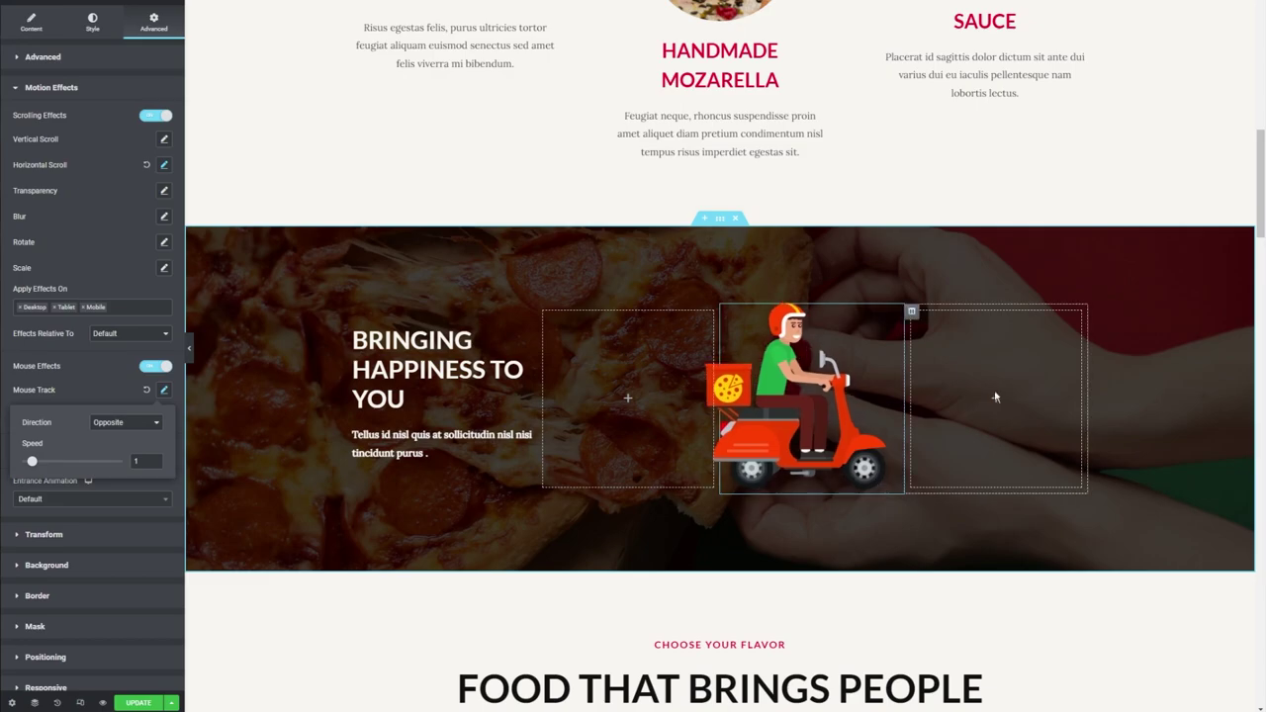
scroll(870, 338, down, 1)
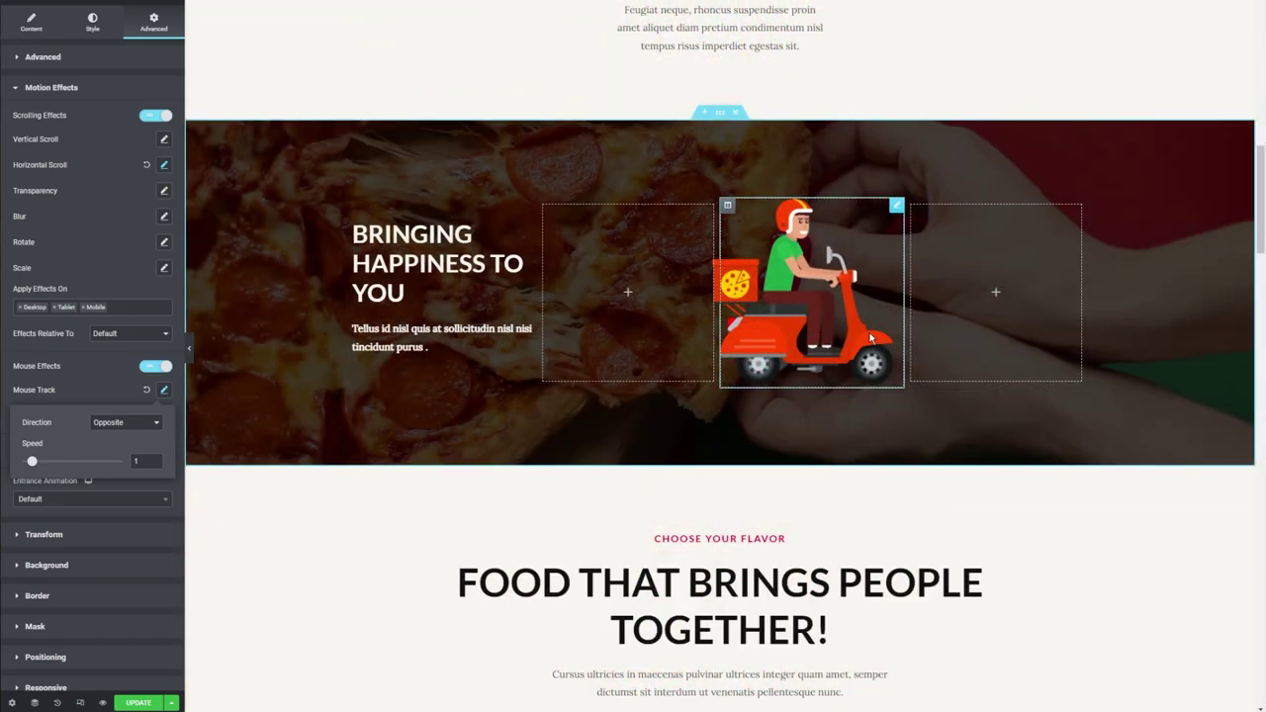
scroll(979, 267, up, 3)
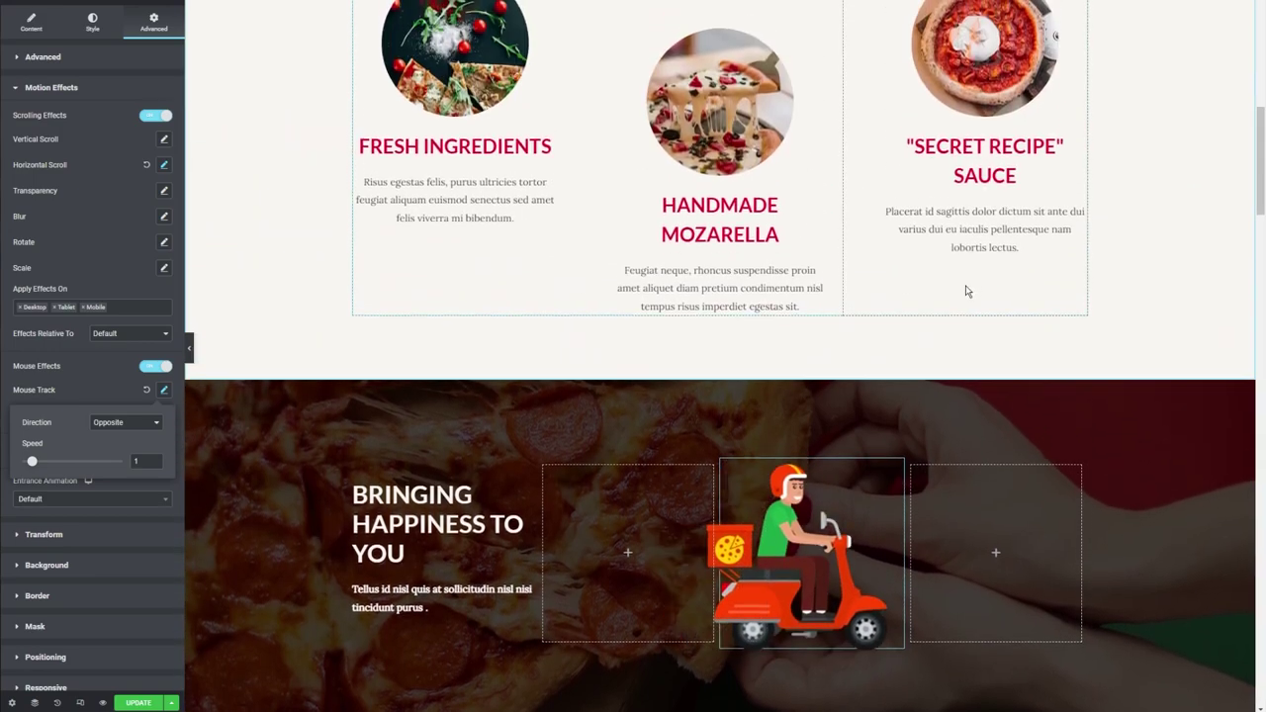
scroll(954, 297, down, 2)
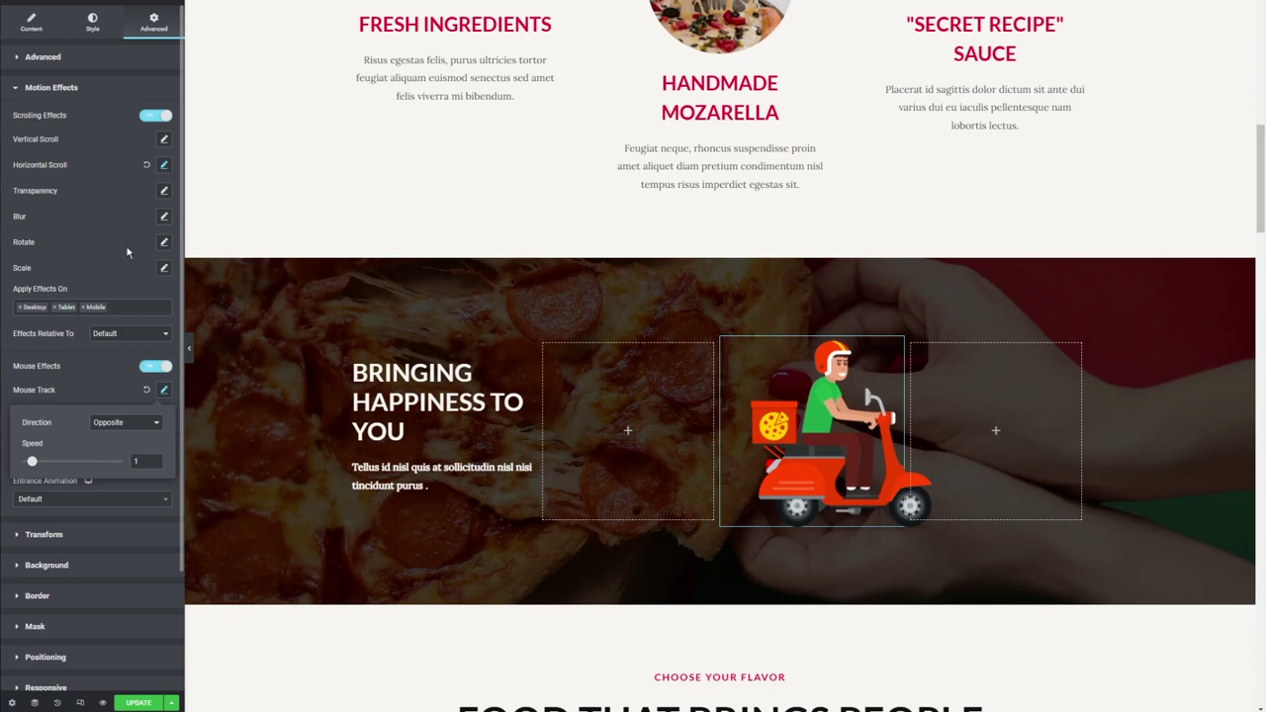
click(156, 368)
scroll(266, 301, down, 1)
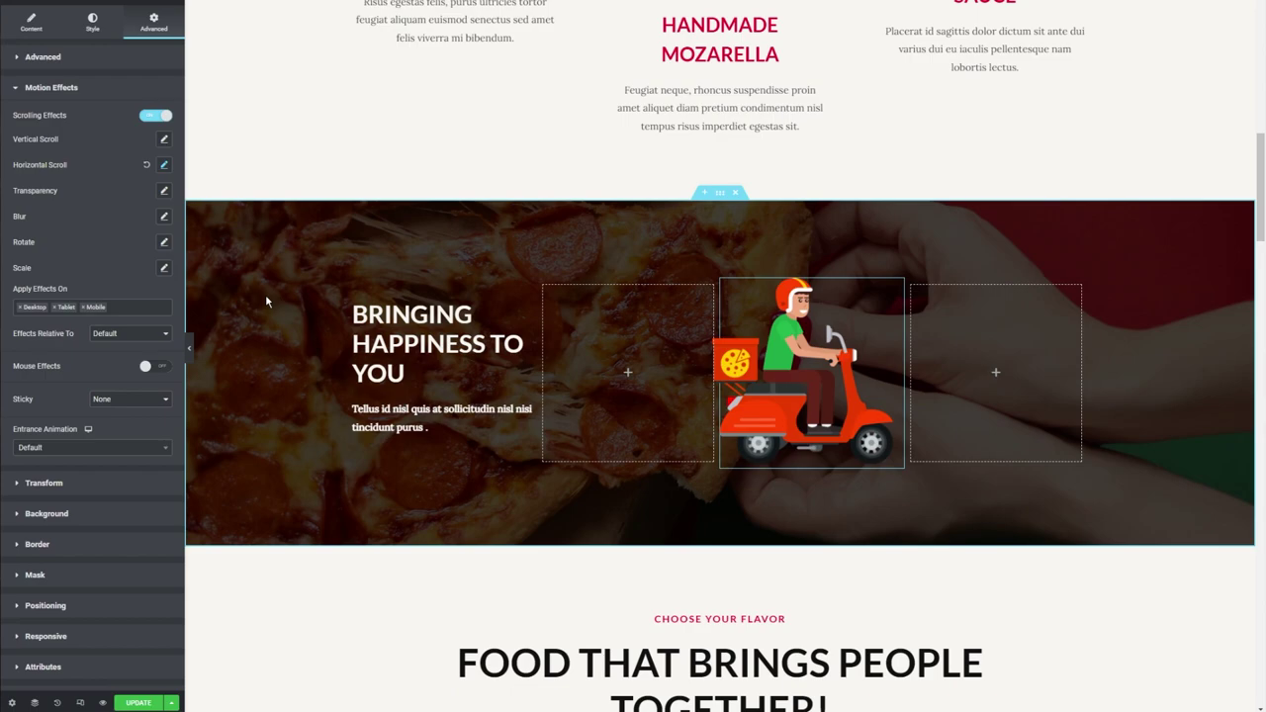
Enable Mouse Effects with 3D Tilt on the Pasta image box in the Choose Your Flavor section.
scroll(265, 294, down, 3)
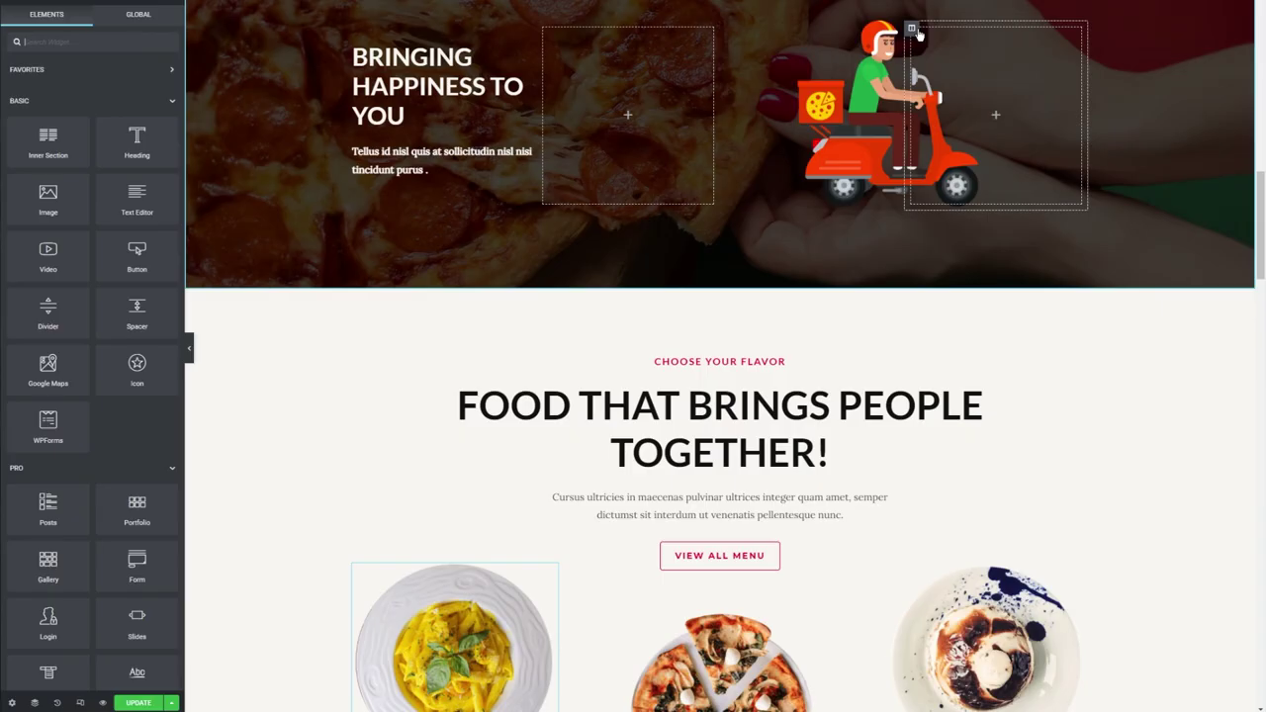
click(895, 289)
scroll(1144, 334, down, 3)
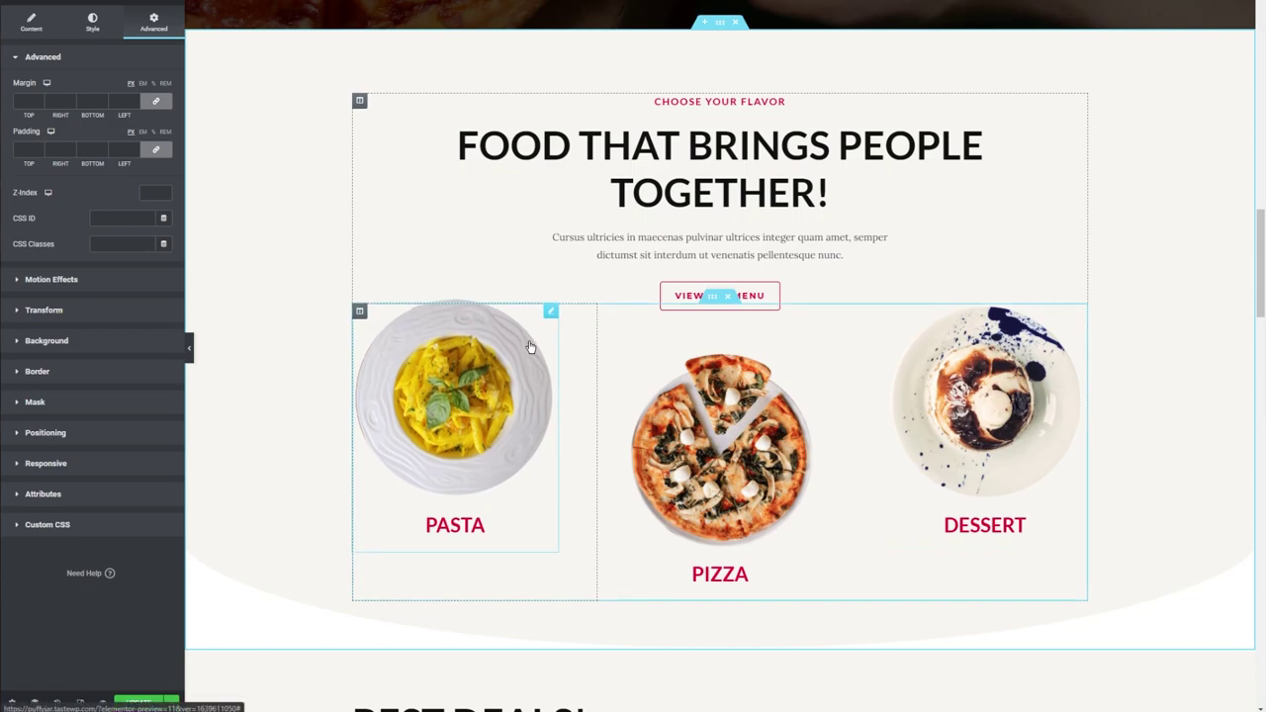
click(473, 385)
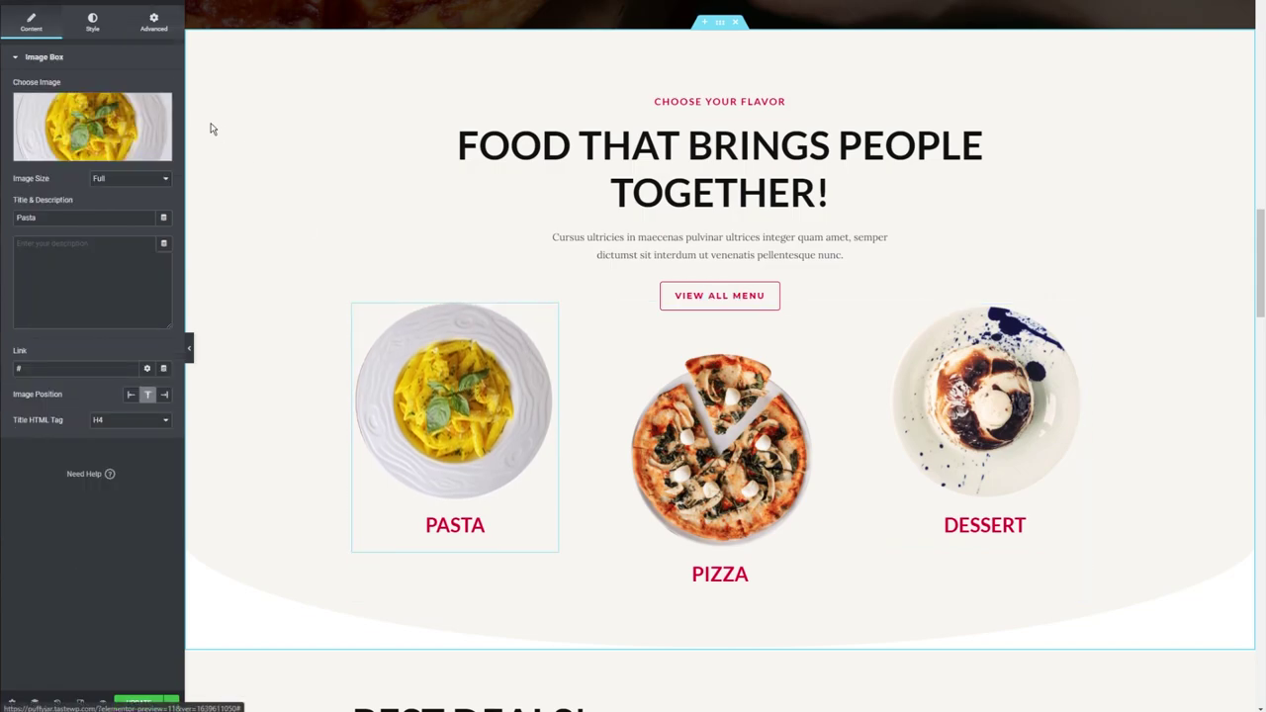
click(160, 30)
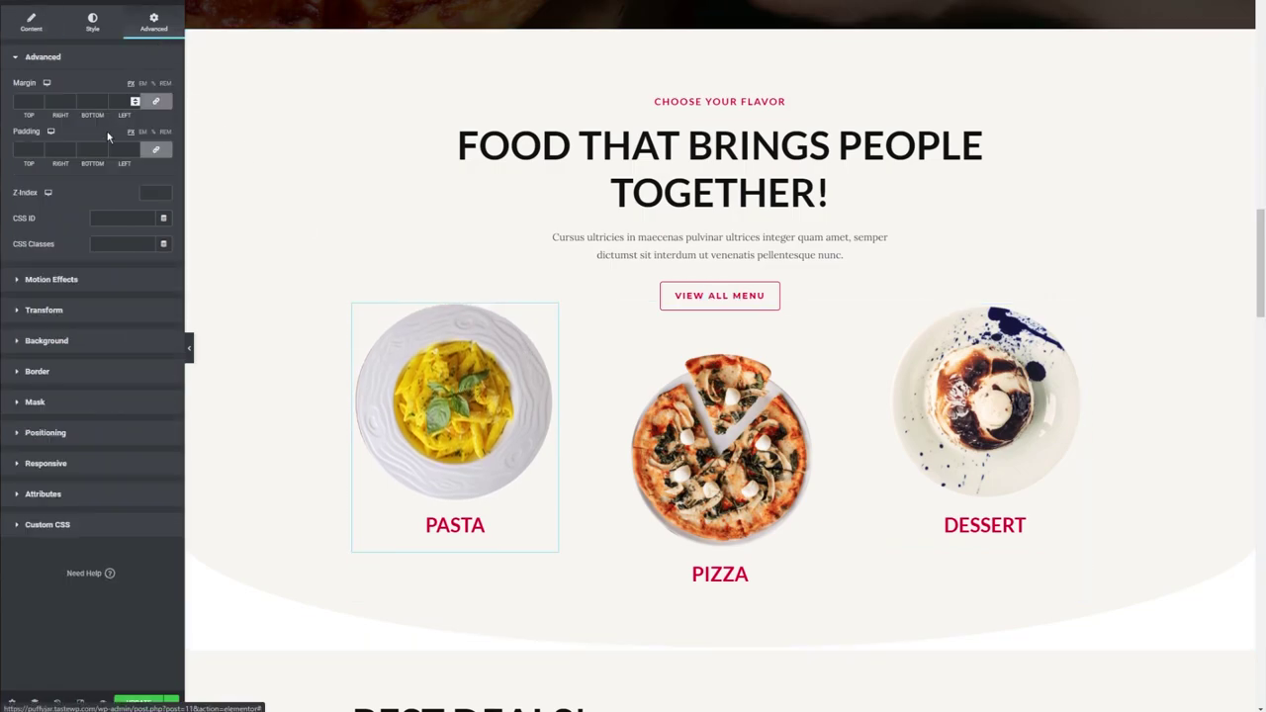
click(57, 286)
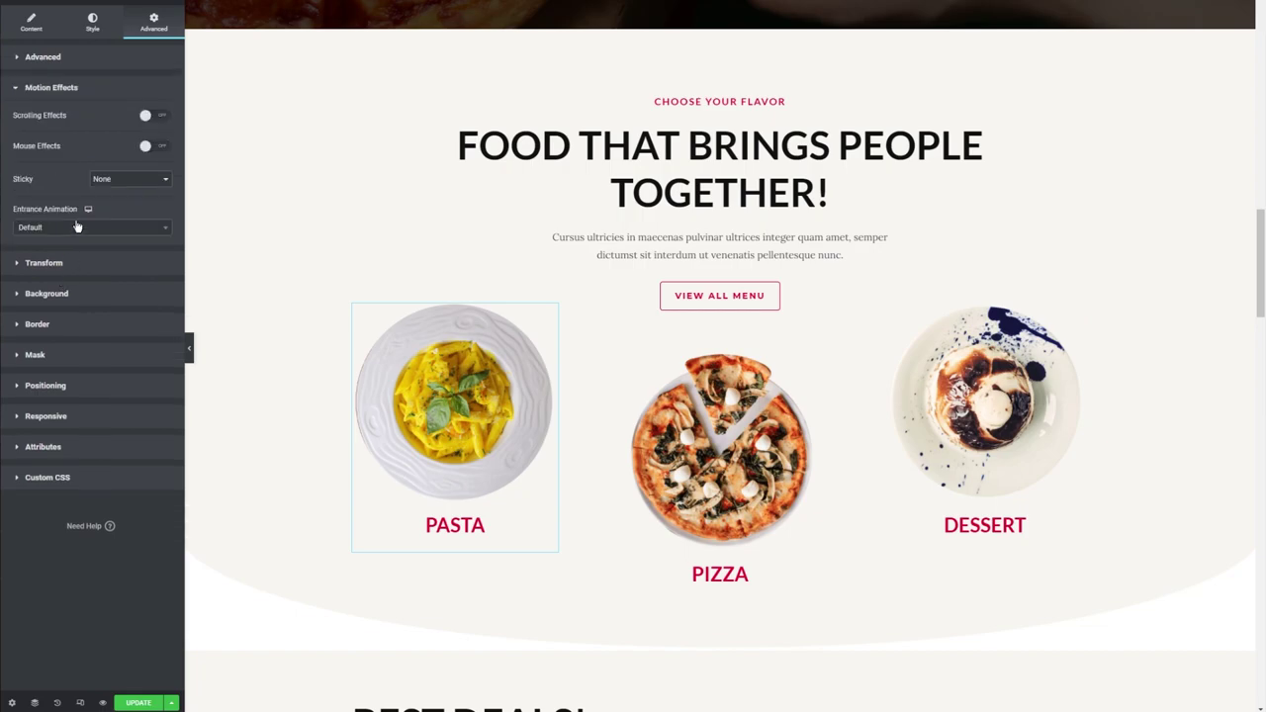
click(145, 146)
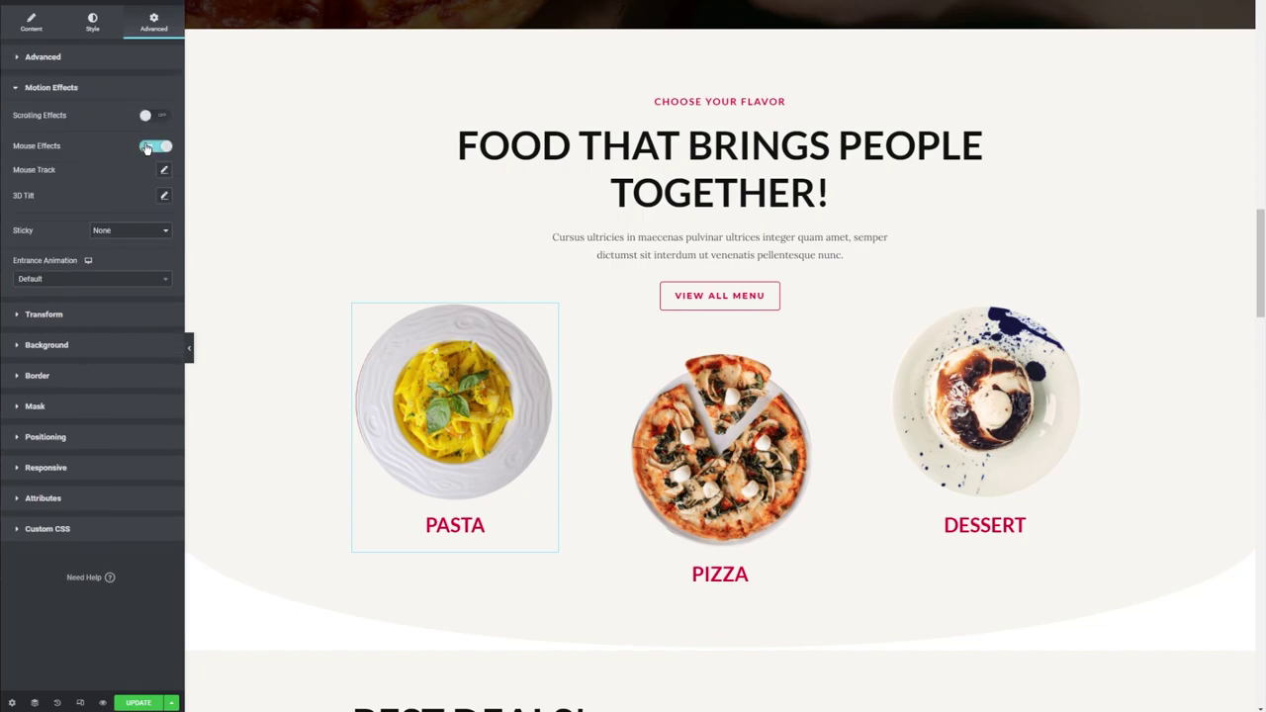
click(165, 197)
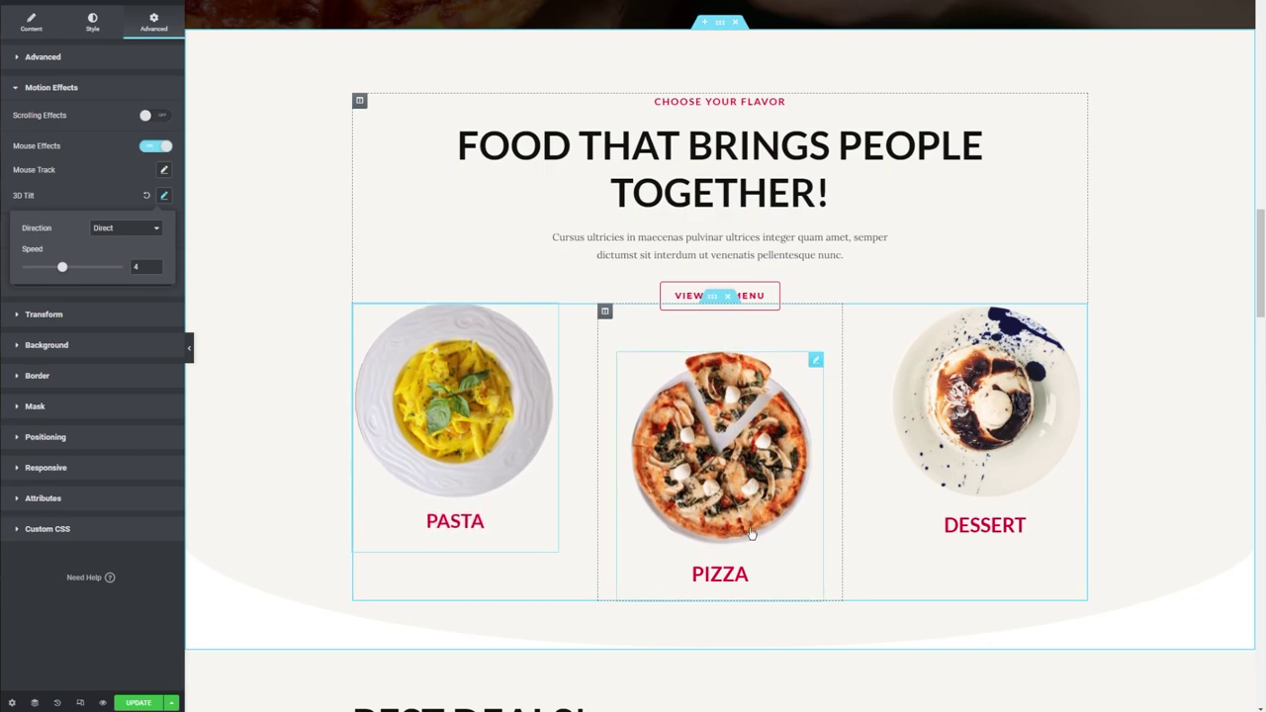
Enable Mouse Effects with 3D Tilt on the Pizza image box in the Choose Your Flavor section.
click(817, 362)
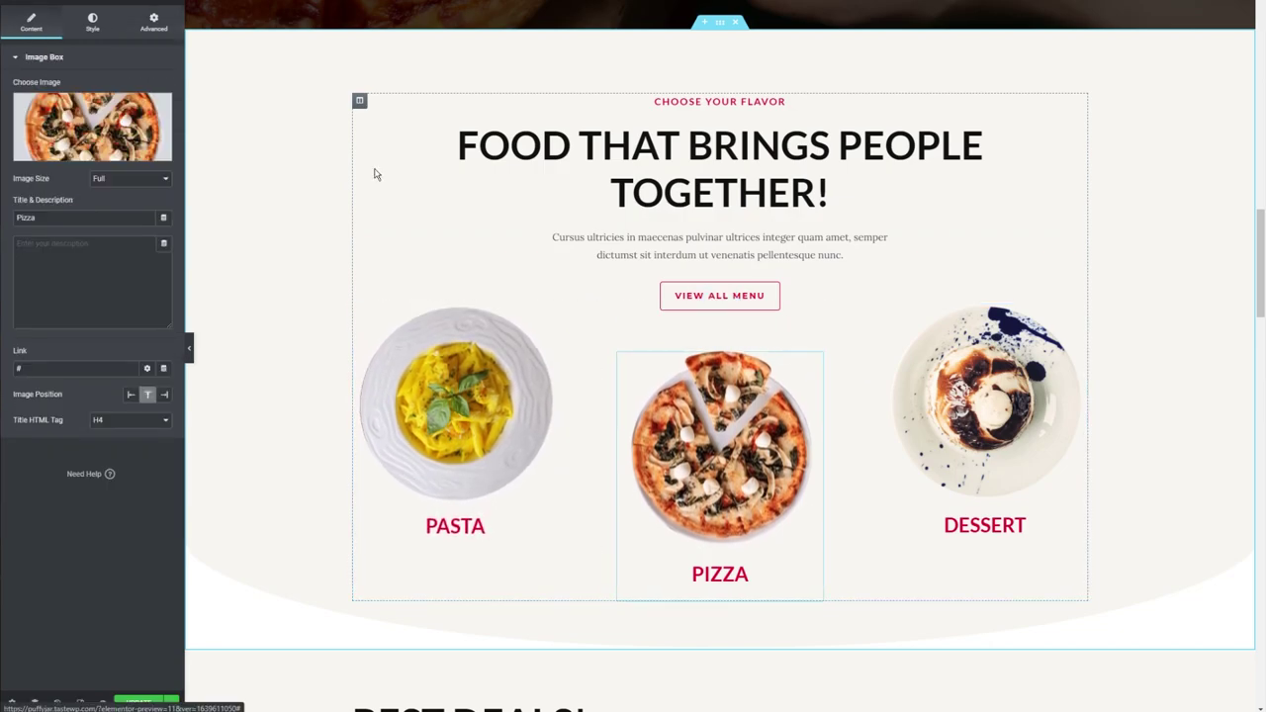
click(155, 27)
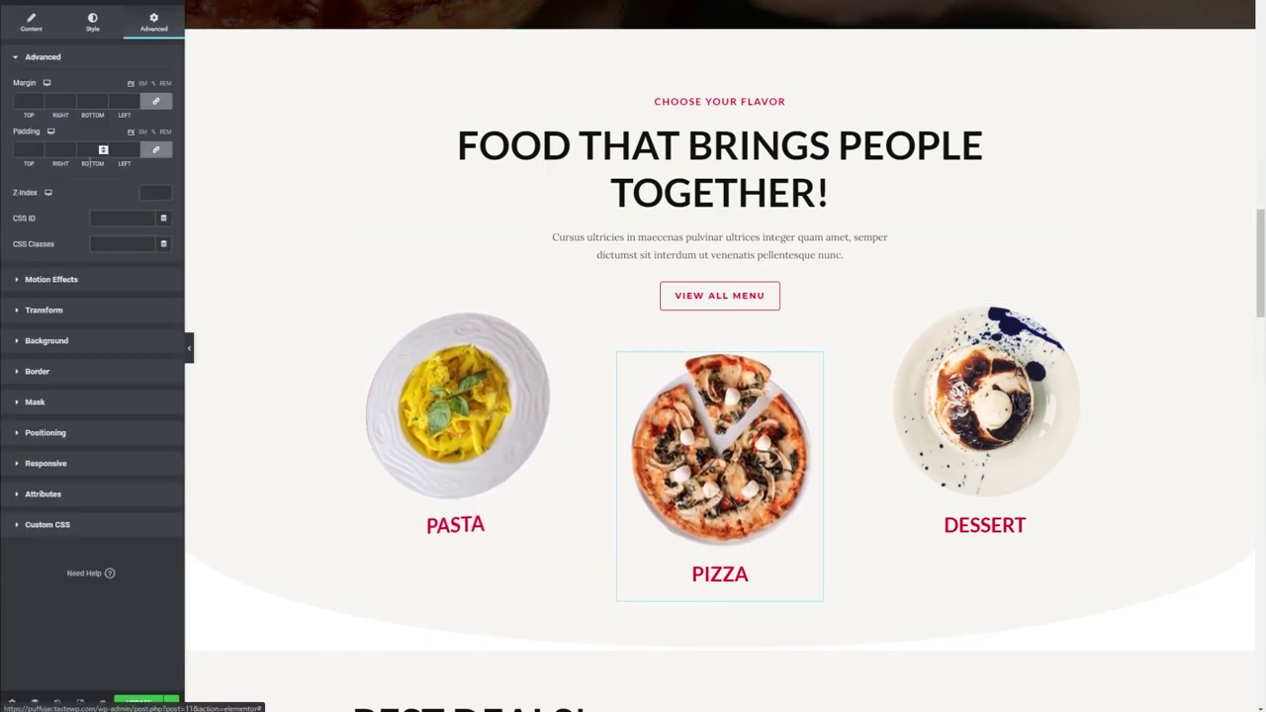
click(57, 281)
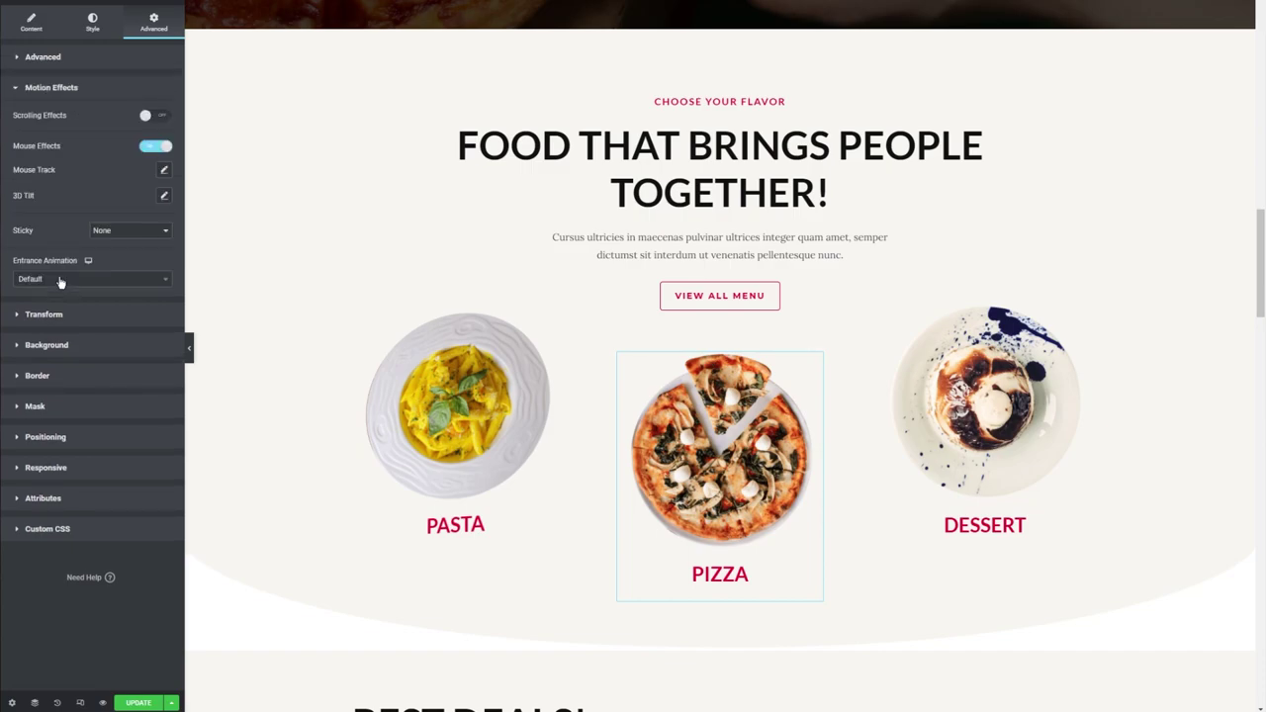
click(165, 196)
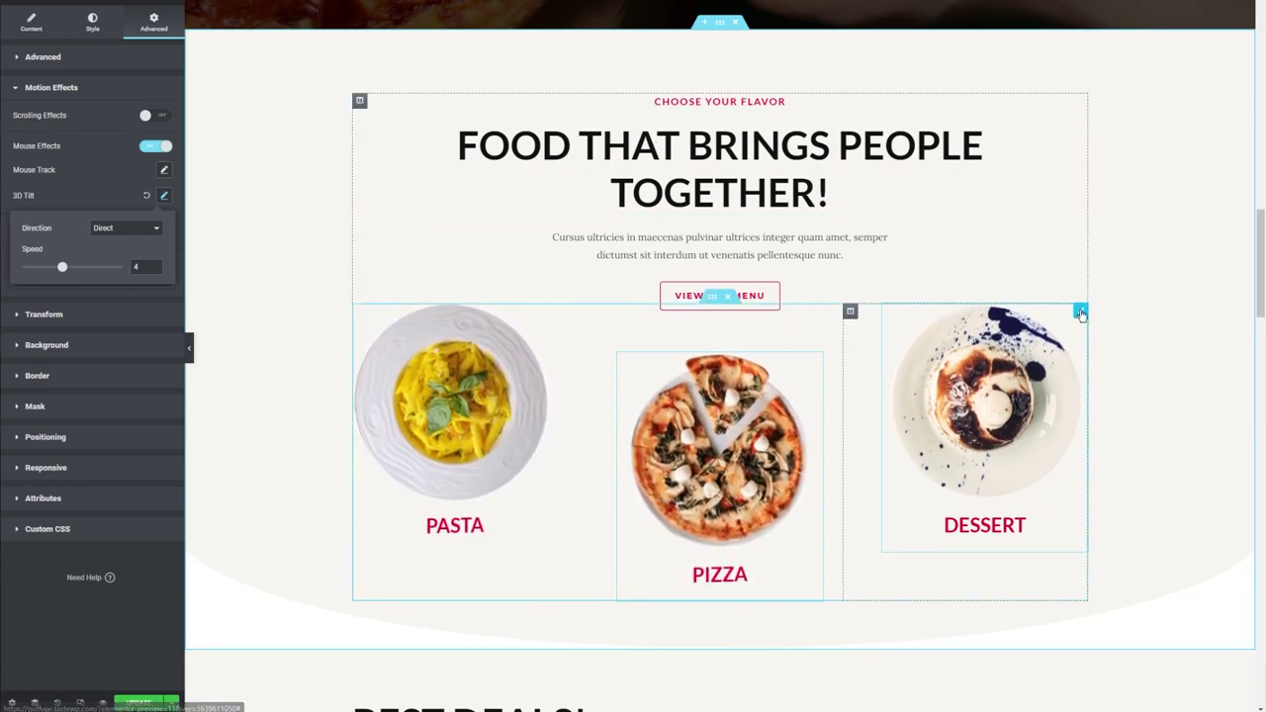
Enable Mouse Effects with 3D Tilt on the Dessert image box in the Choose Your Flavor section.
click(1081, 313)
click(154, 22)
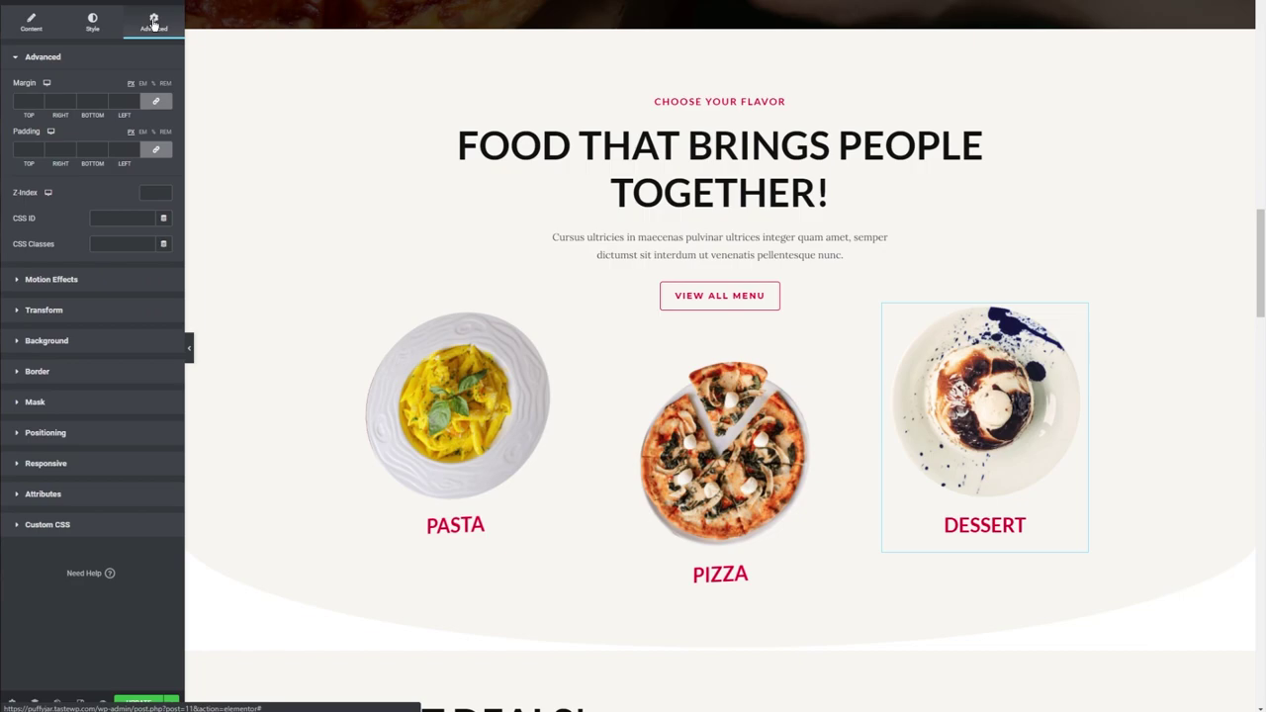
click(44, 281)
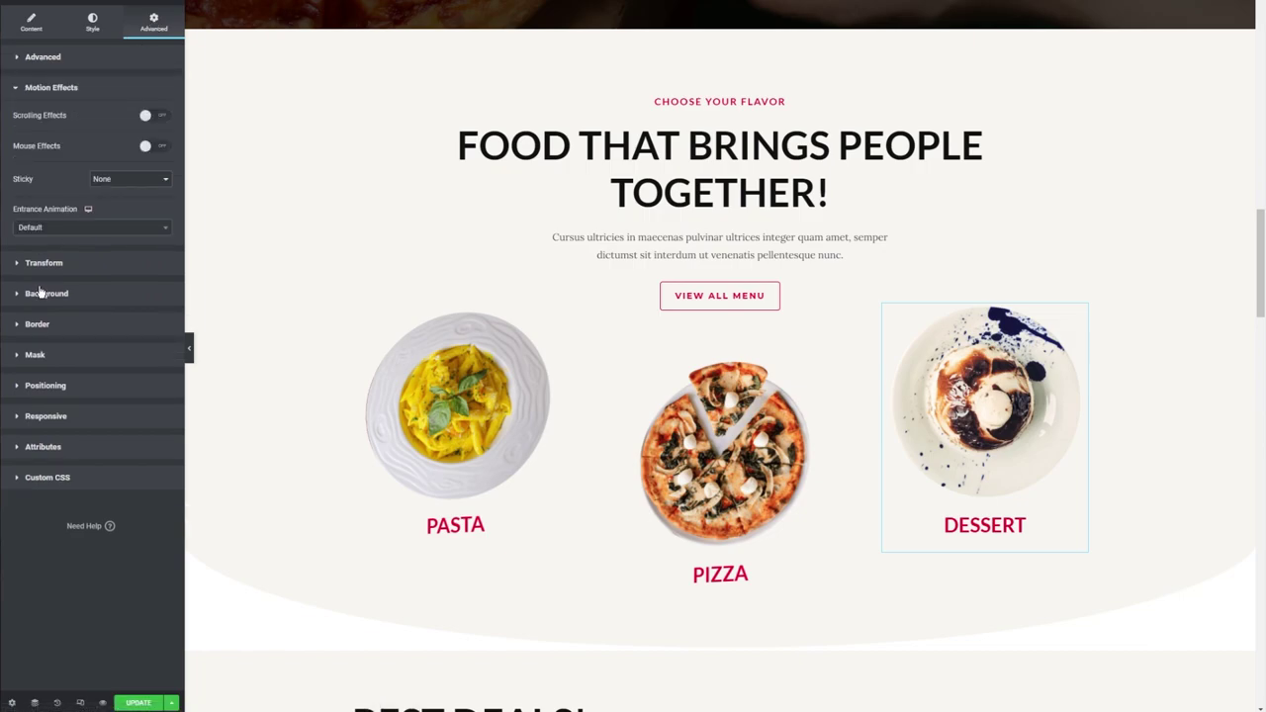
click(151, 147)
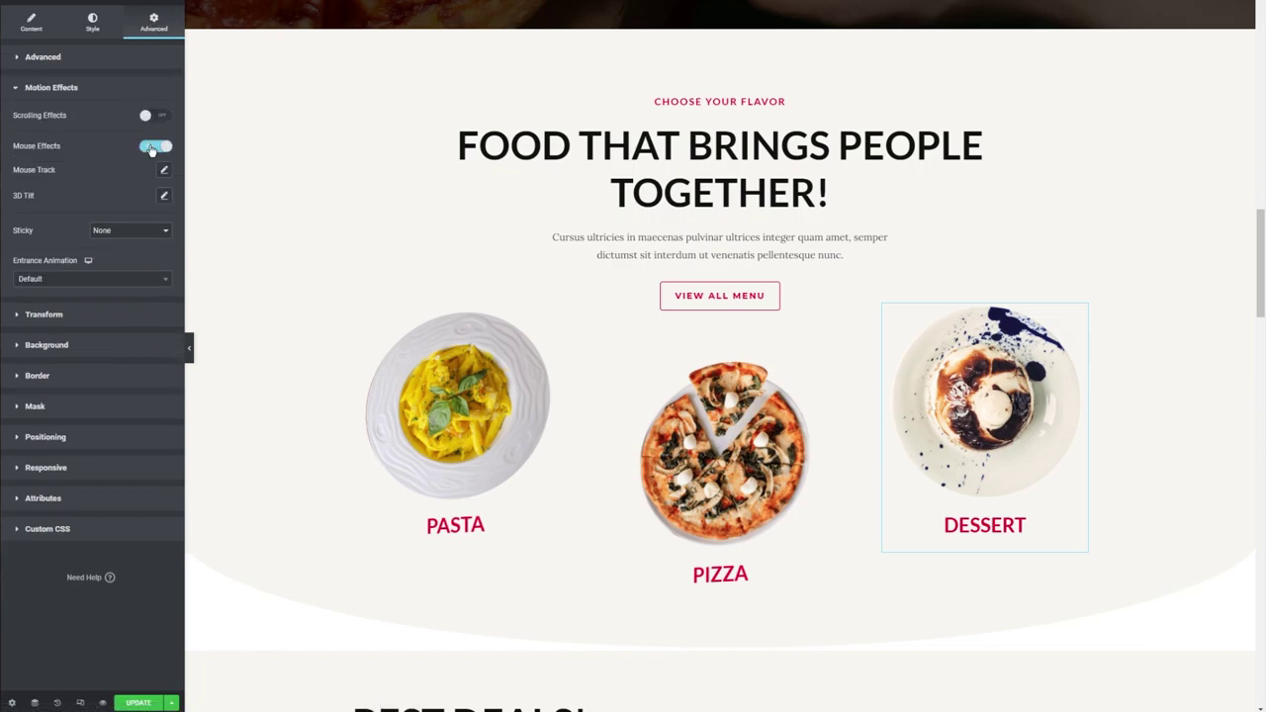
click(161, 196)
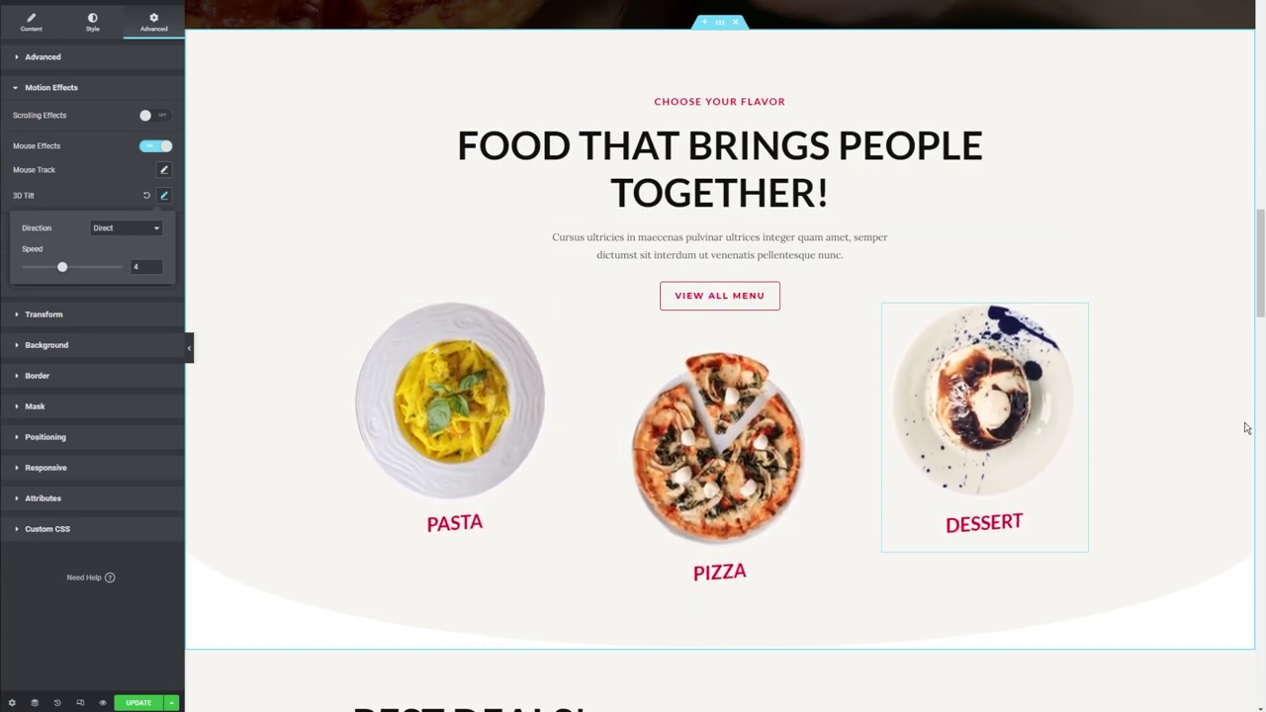
Enable Scrolling Effects with a Fade In Transparency effect on the Big Meat Monsta $18 price in the Best Deals section.
scroll(1141, 257, down, 5)
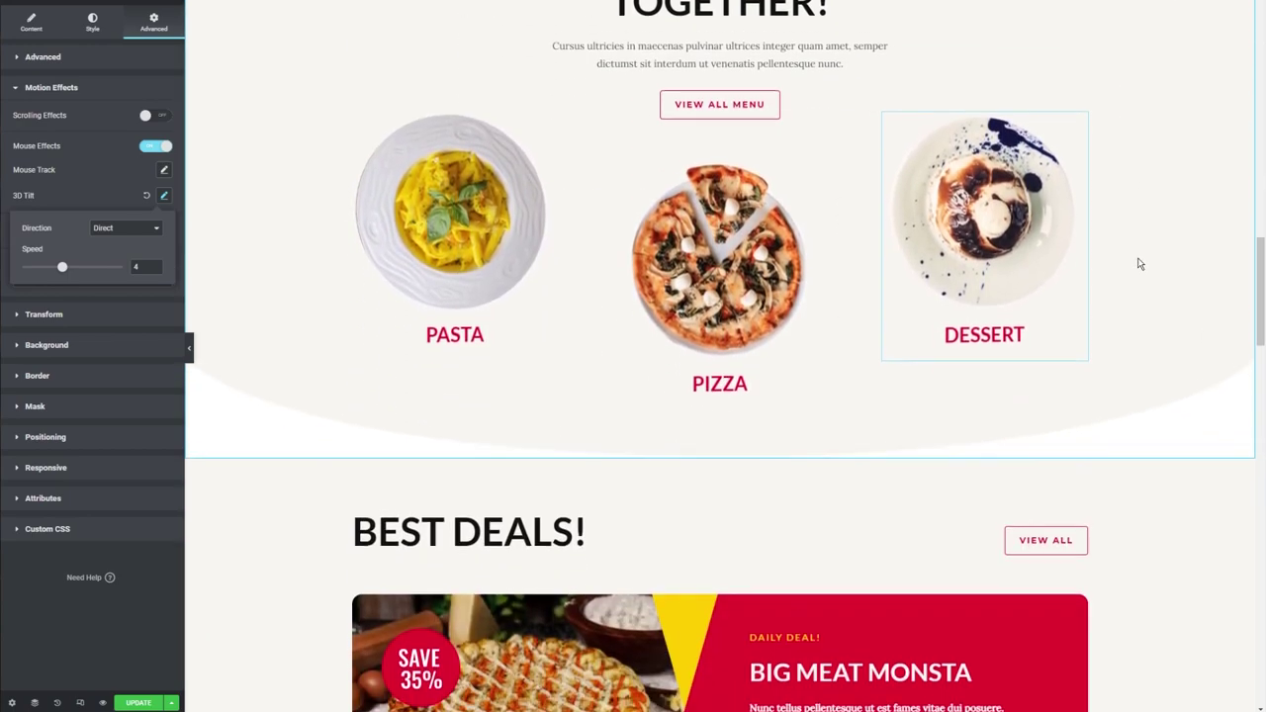
scroll(1140, 263, down, 1)
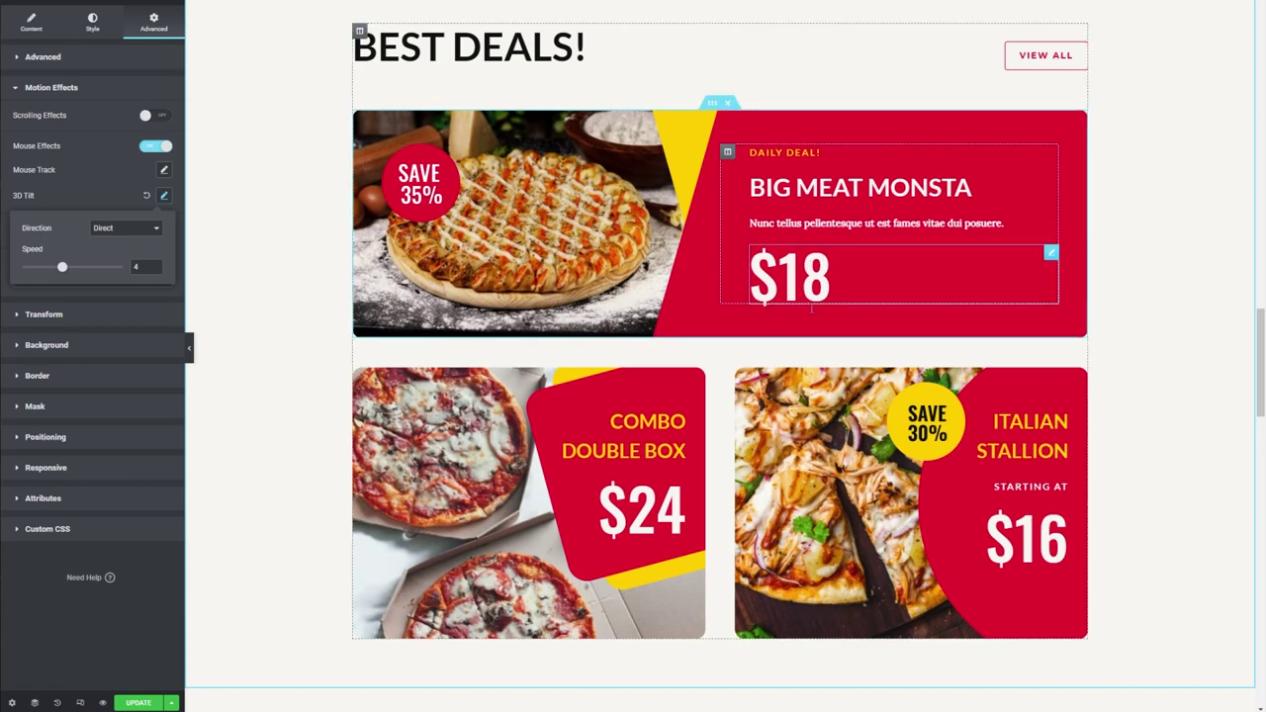
click(758, 275)
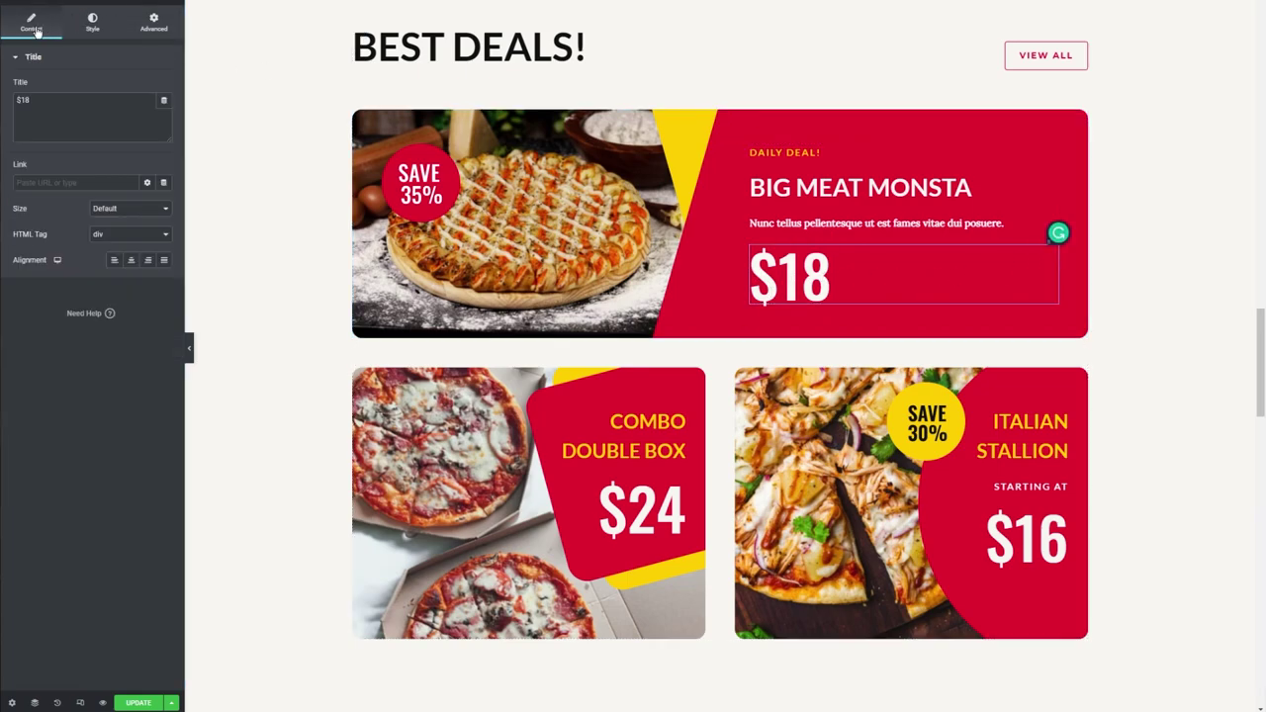
click(144, 30)
click(54, 279)
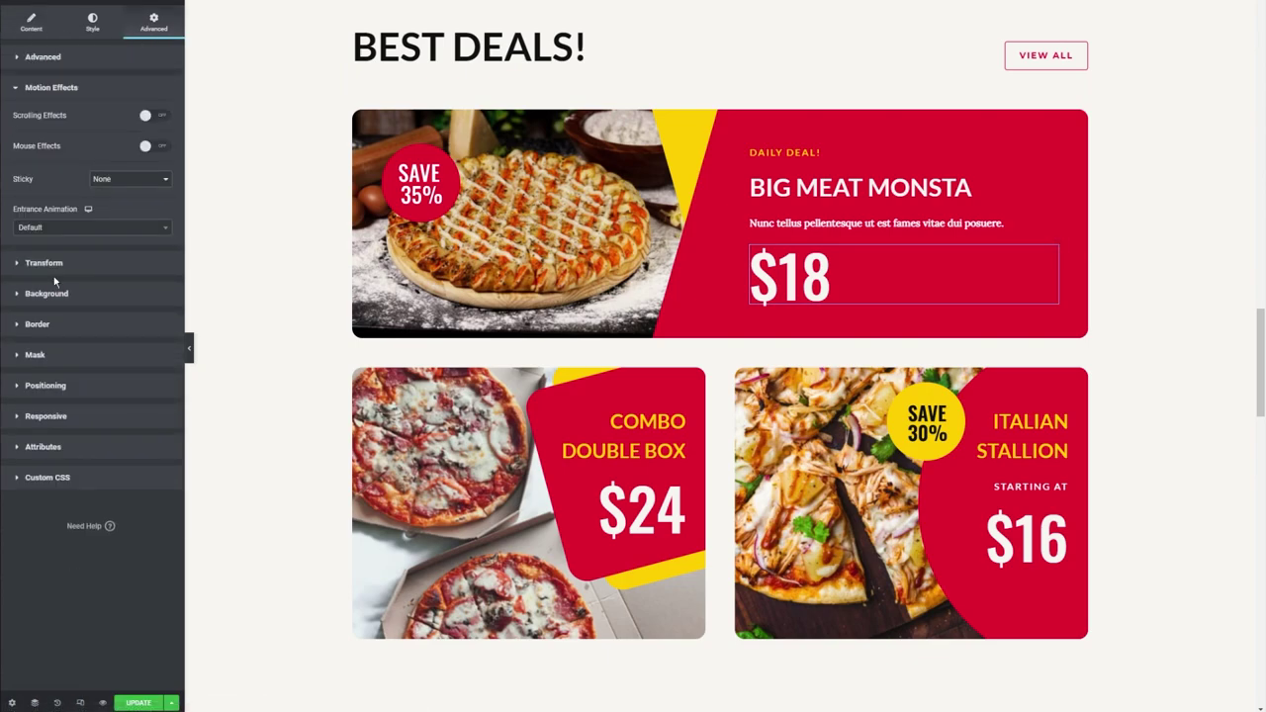
click(155, 117)
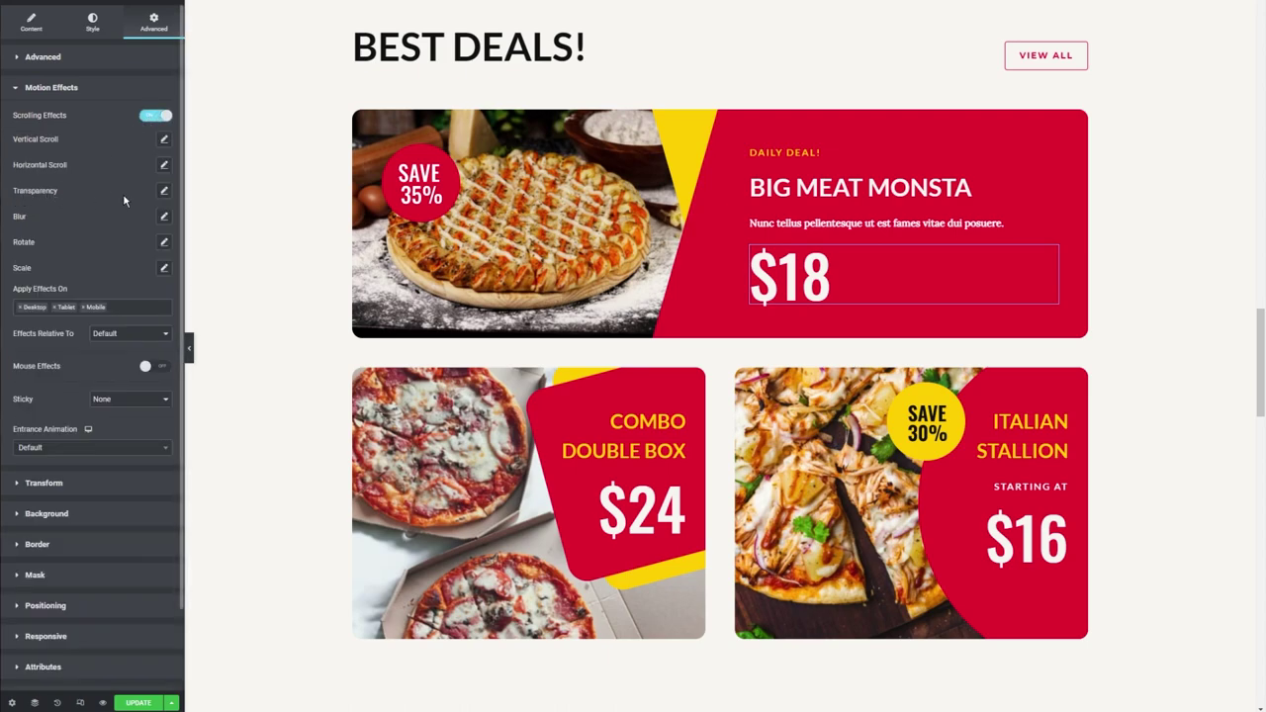
click(163, 192)
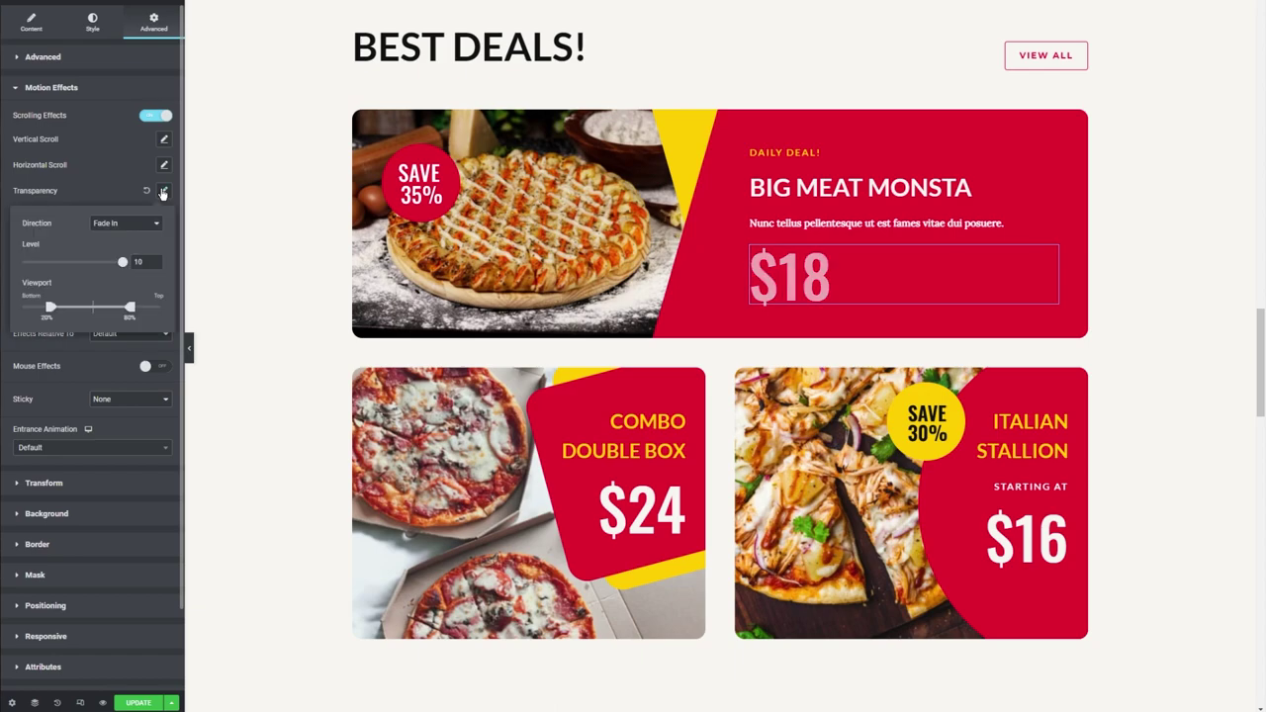
Preview the $18 price's fade while scrolling, and narrow its Transparency viewport range to 18%–50%.
scroll(441, 187, up, 3)
scroll(443, 185, down, 5)
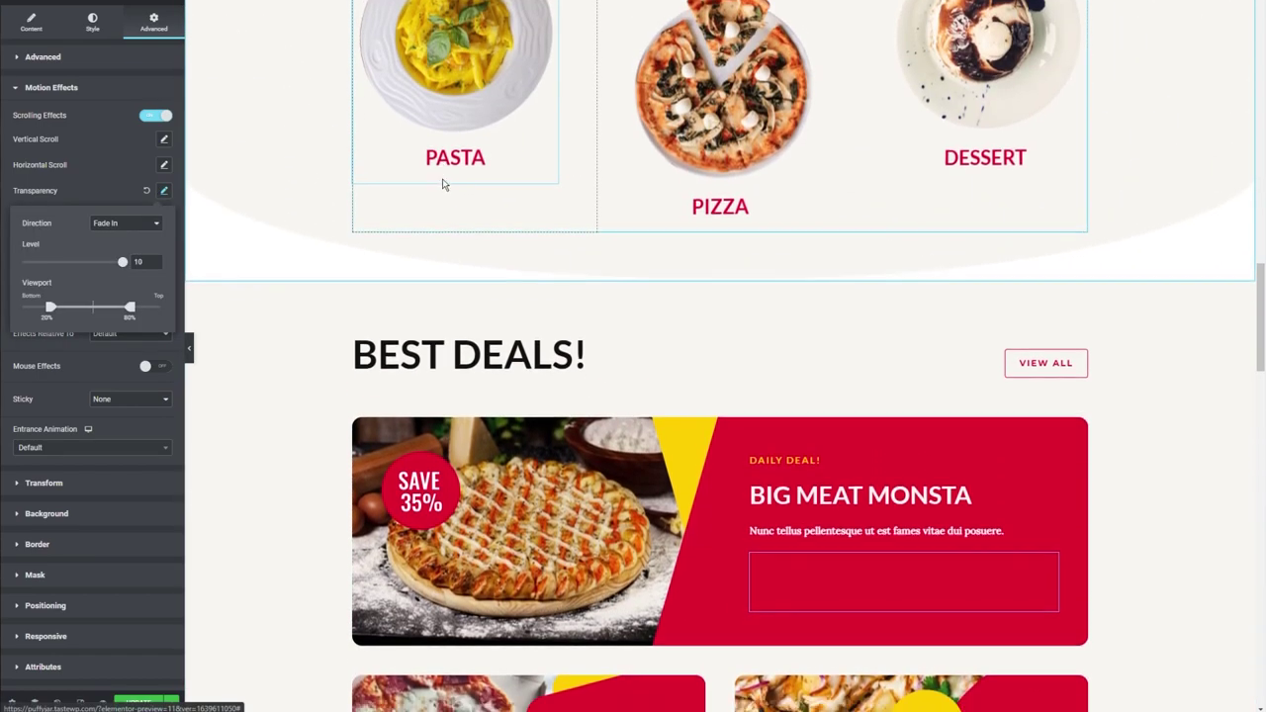
scroll(443, 185, up, 3)
scroll(443, 185, up, 3)
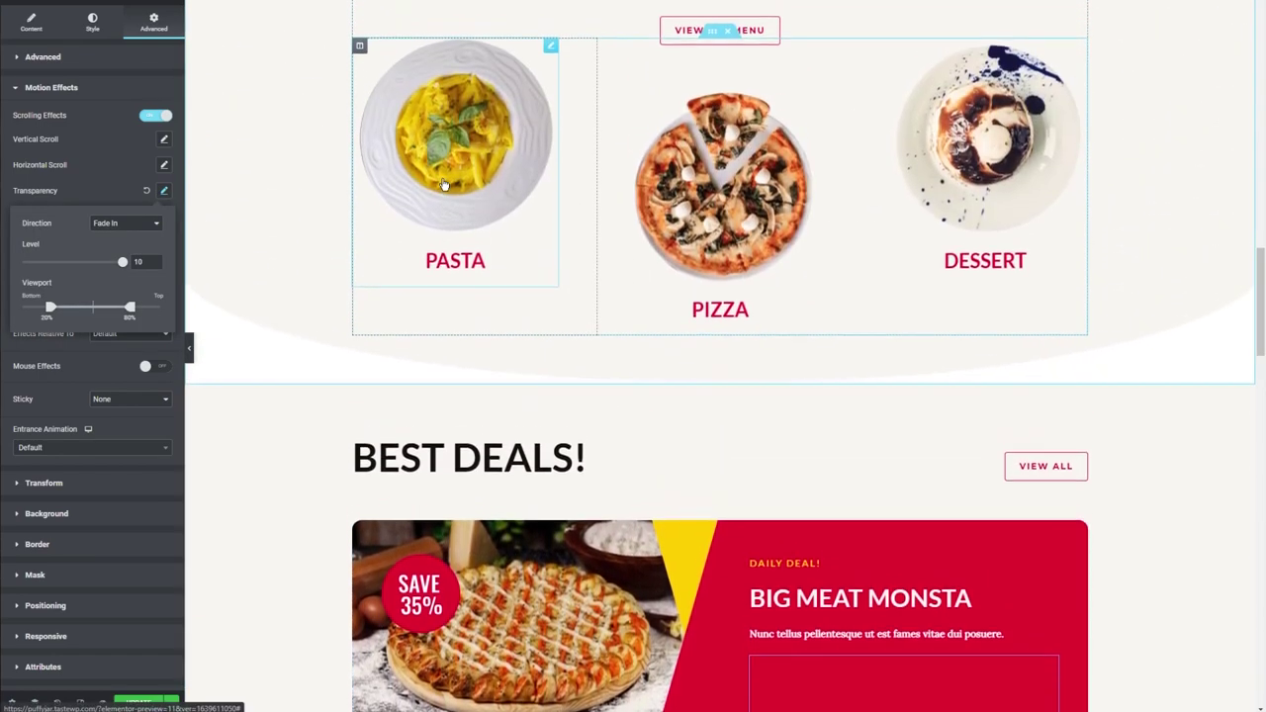
scroll(465, 190, down, 5)
scroll(492, 195, down, 1)
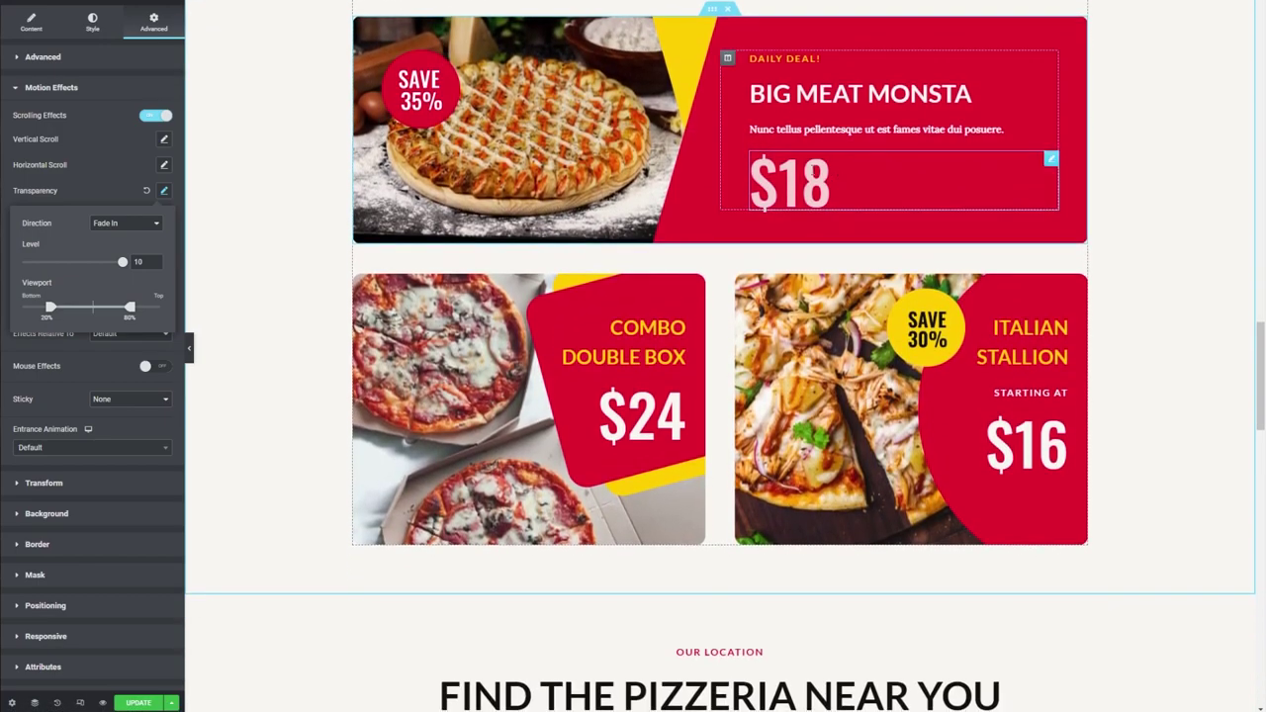
scroll(296, 208, up, 1)
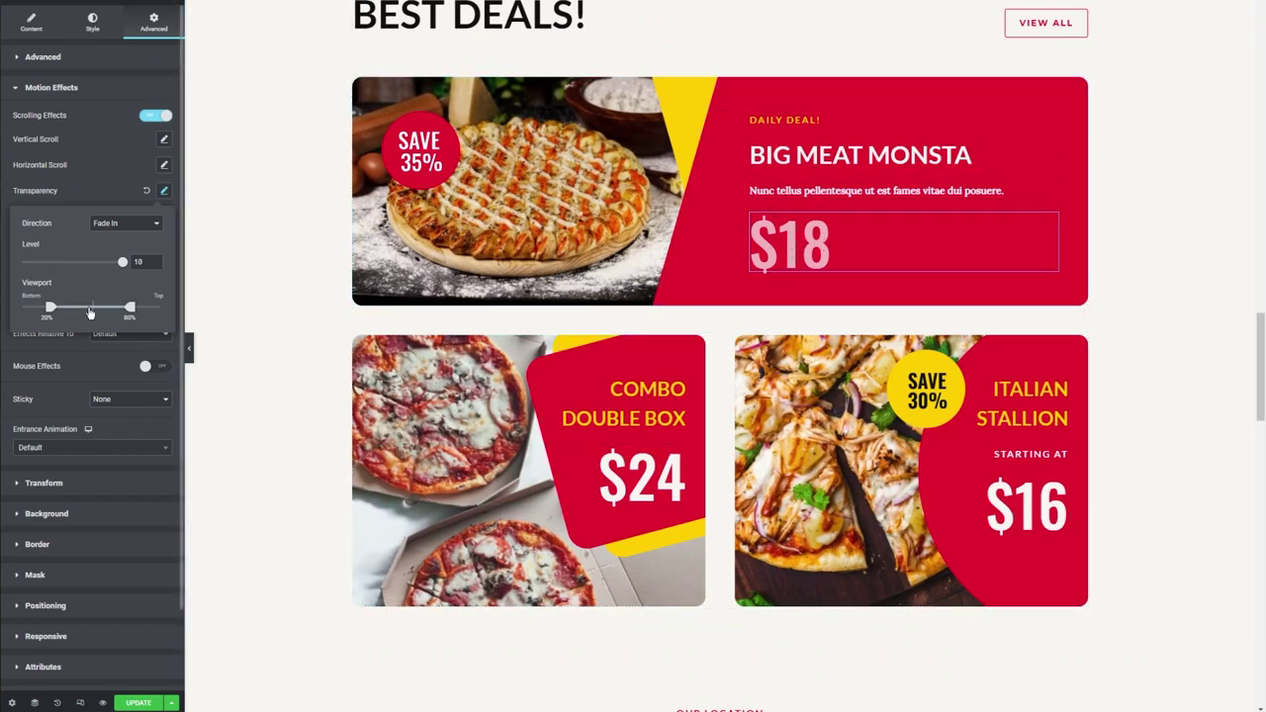
drag(130, 308, 88, 311)
scroll(351, 291, up, 4)
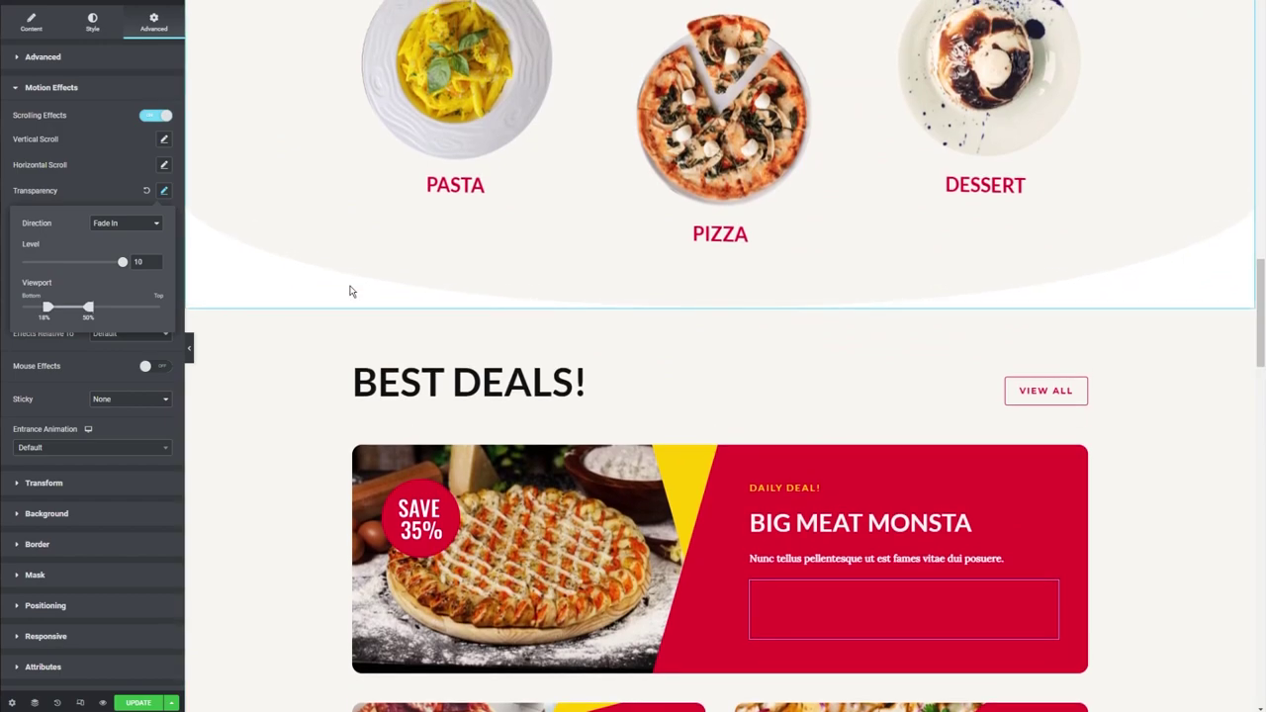
scroll(349, 290, down, 5)
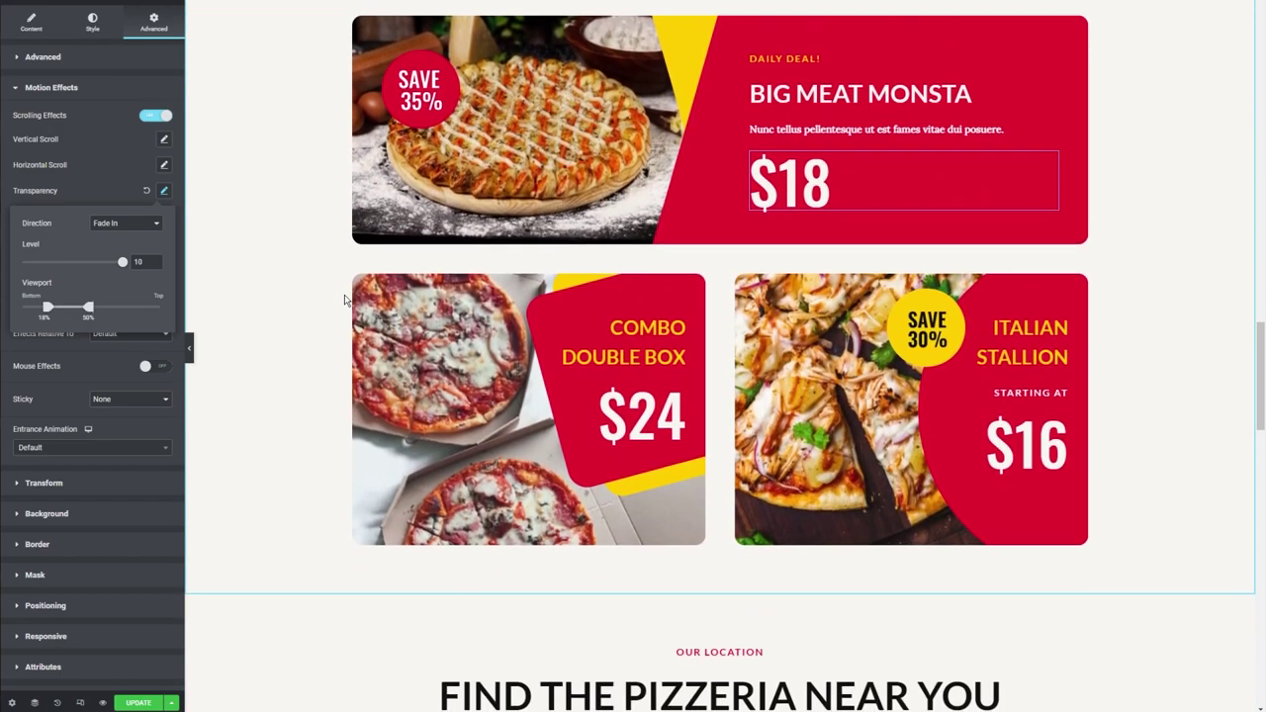
Enable Scrolling Effects with a Fade In Transparency effect on the Combo Double Box $24 price.
scroll(345, 300, up, 1)
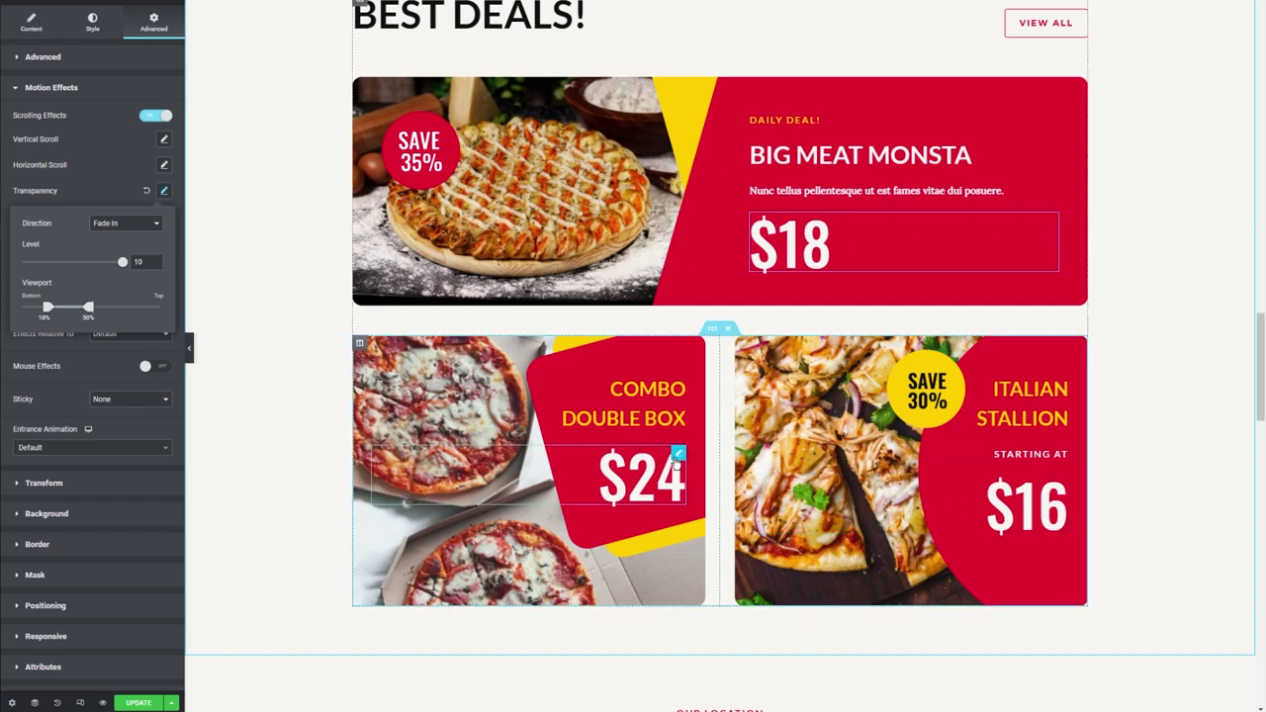
click(678, 455)
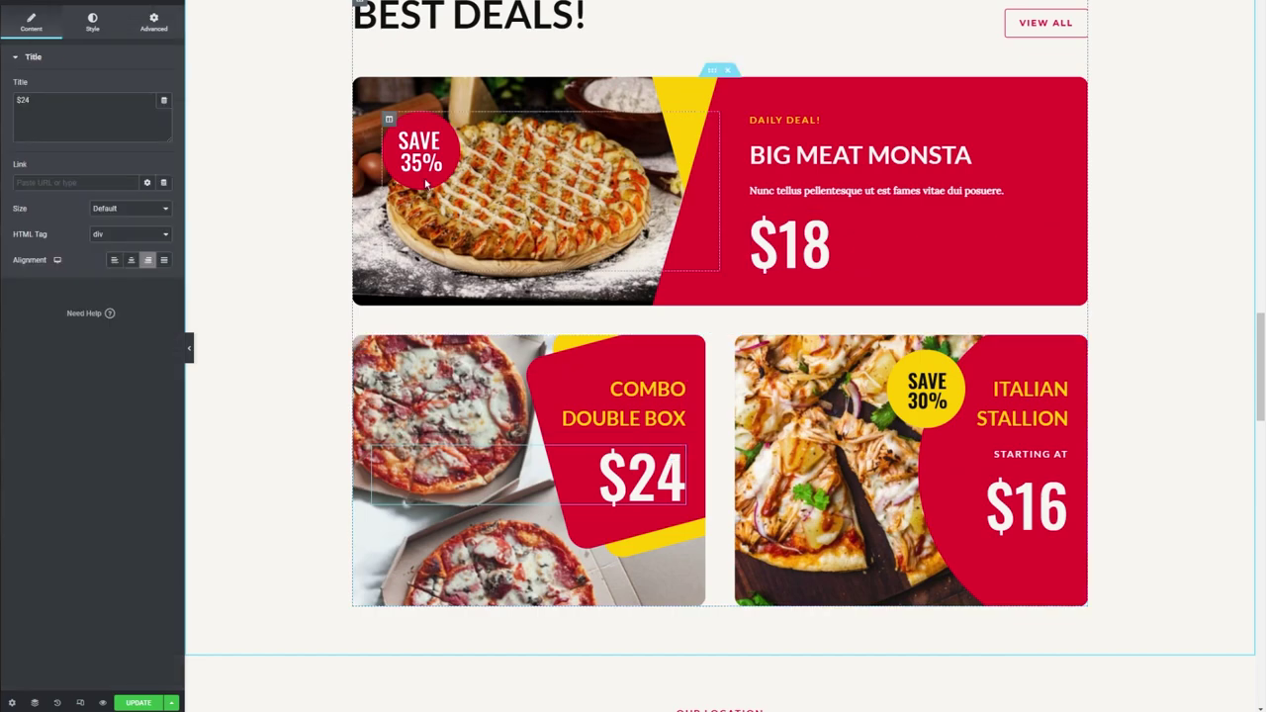
click(169, 32)
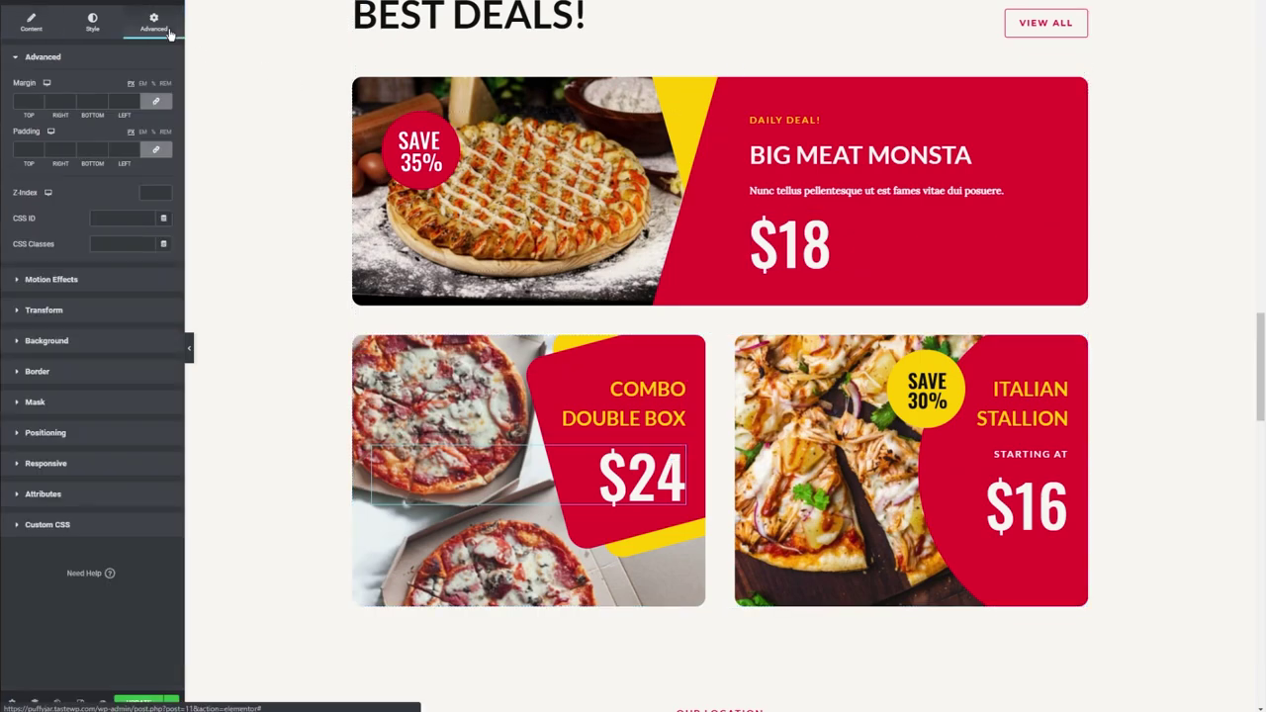
click(94, 281)
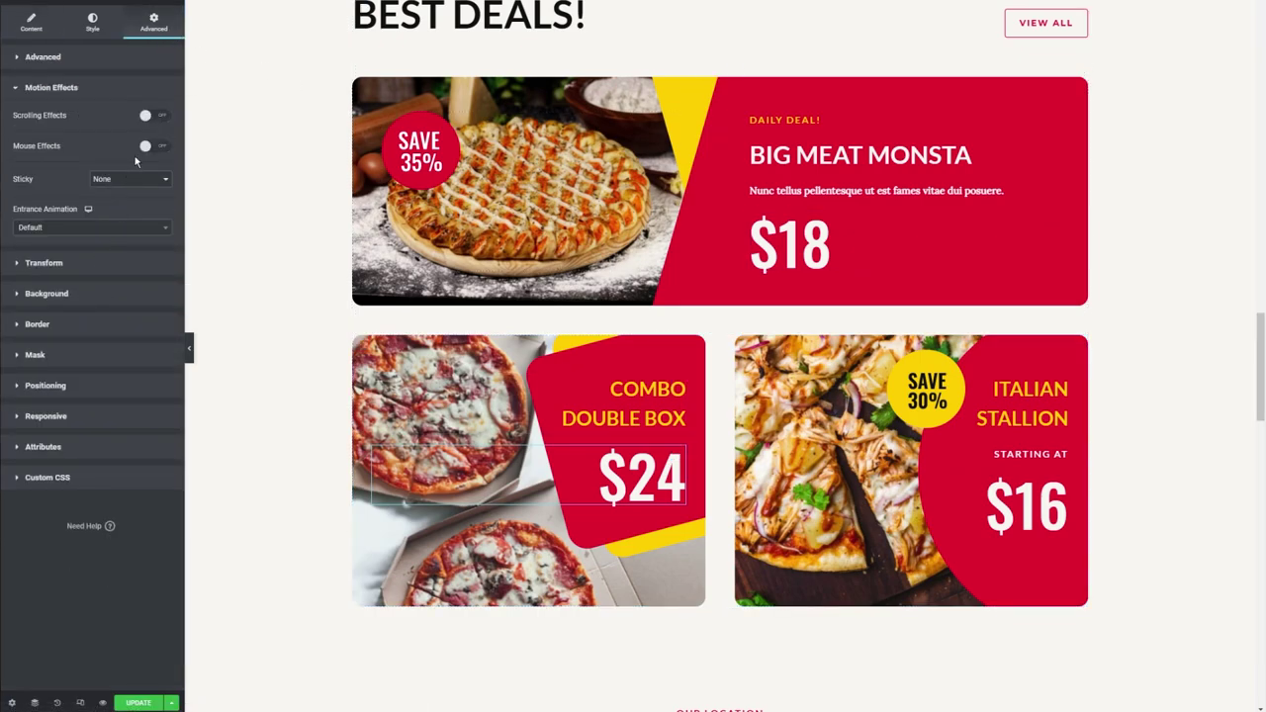
click(151, 116)
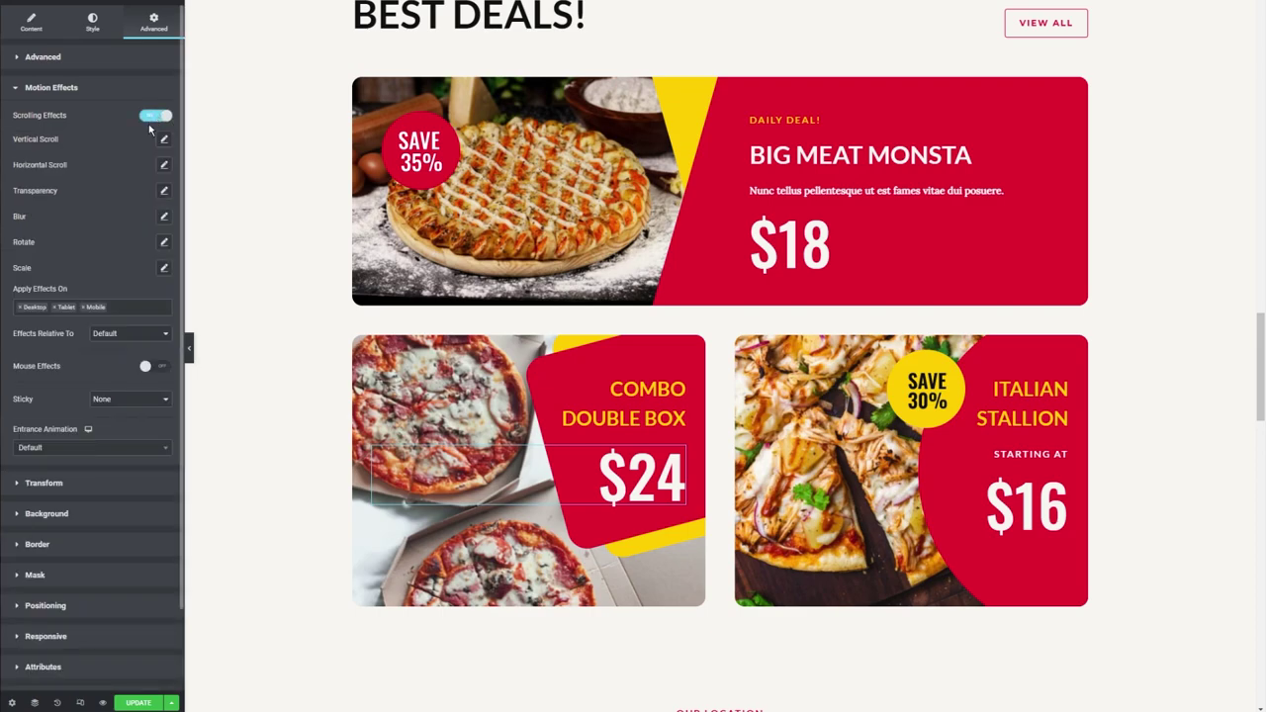
click(164, 193)
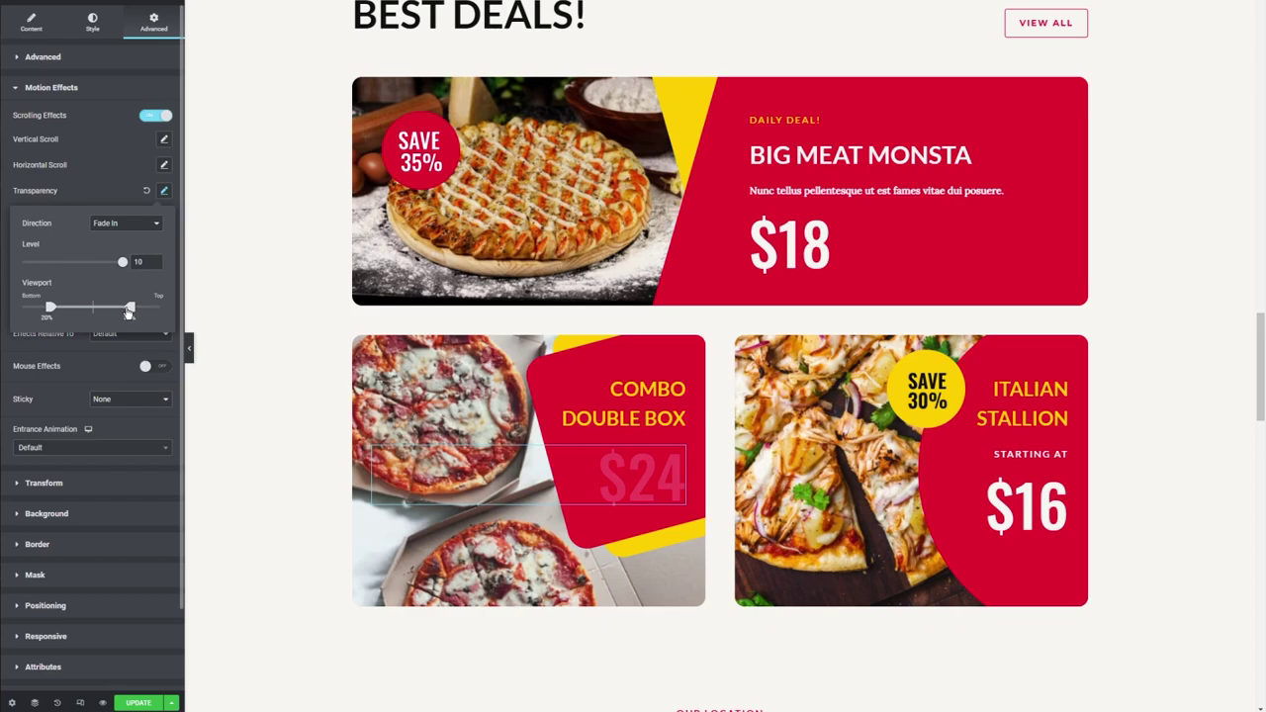
Set the upper Transparency viewport limit of the $24 price to 37% and preview the fade.
drag(127, 312, 69, 317)
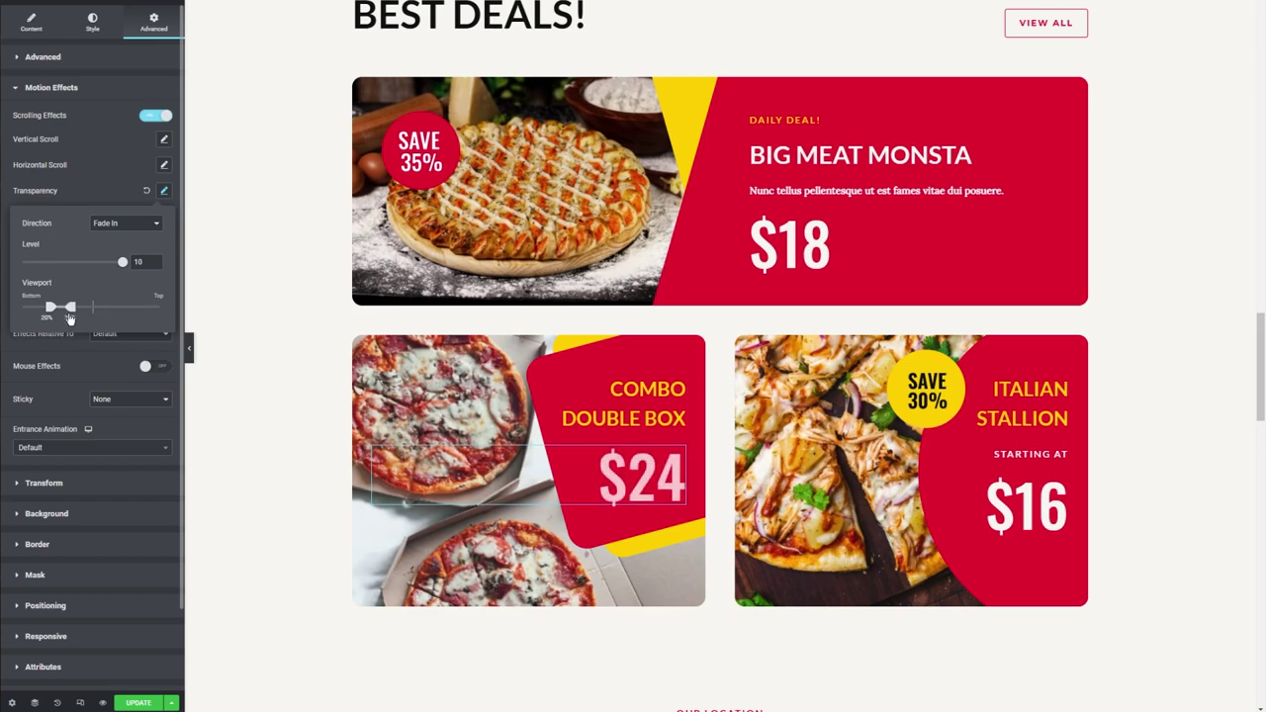
scroll(234, 320, up, 3)
scroll(234, 320, down, 2)
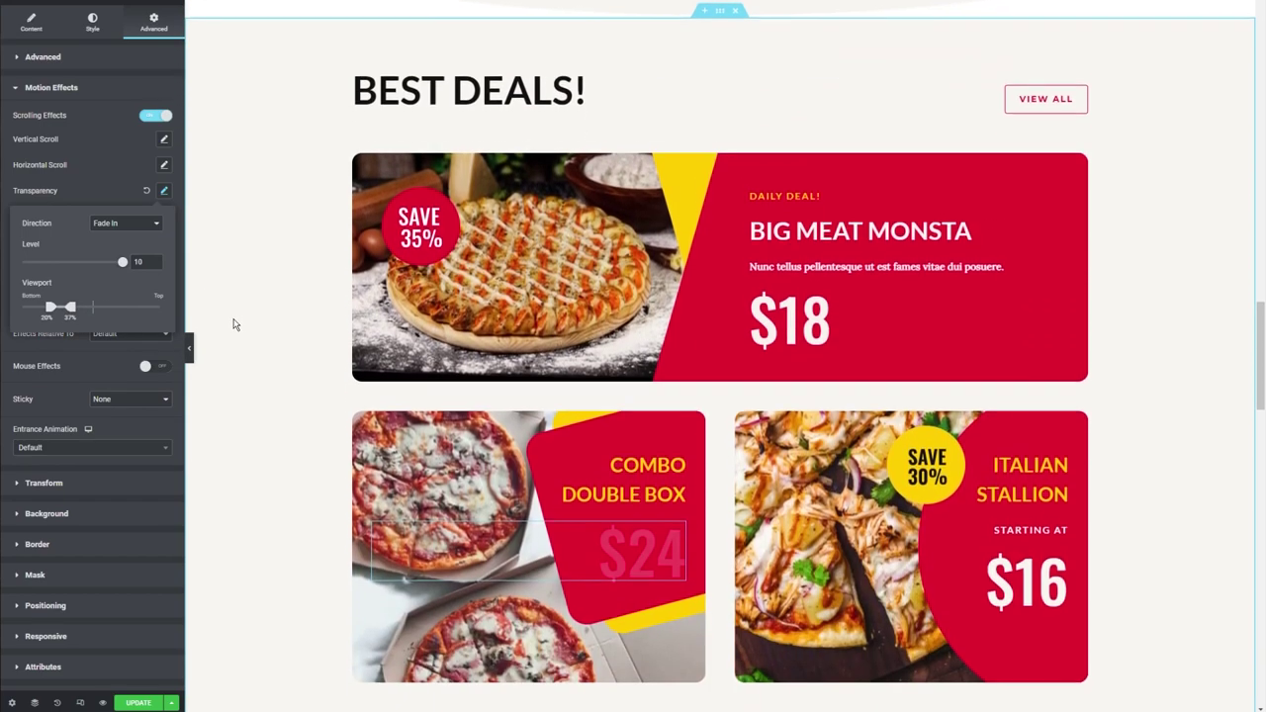
scroll(234, 324, up, 1)
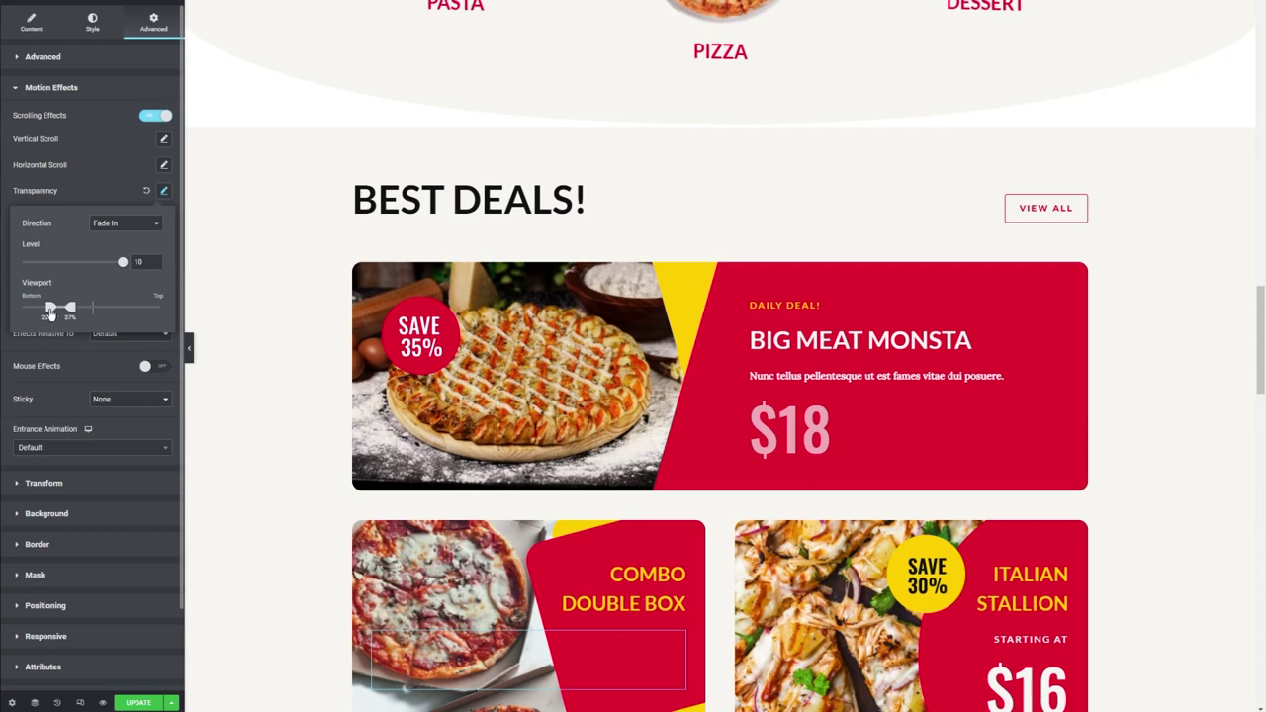
Lower the bottom Transparency viewport limit of the $24 price to near the start of the range and preview both prices fading in.
drag(45, 314, 26, 319)
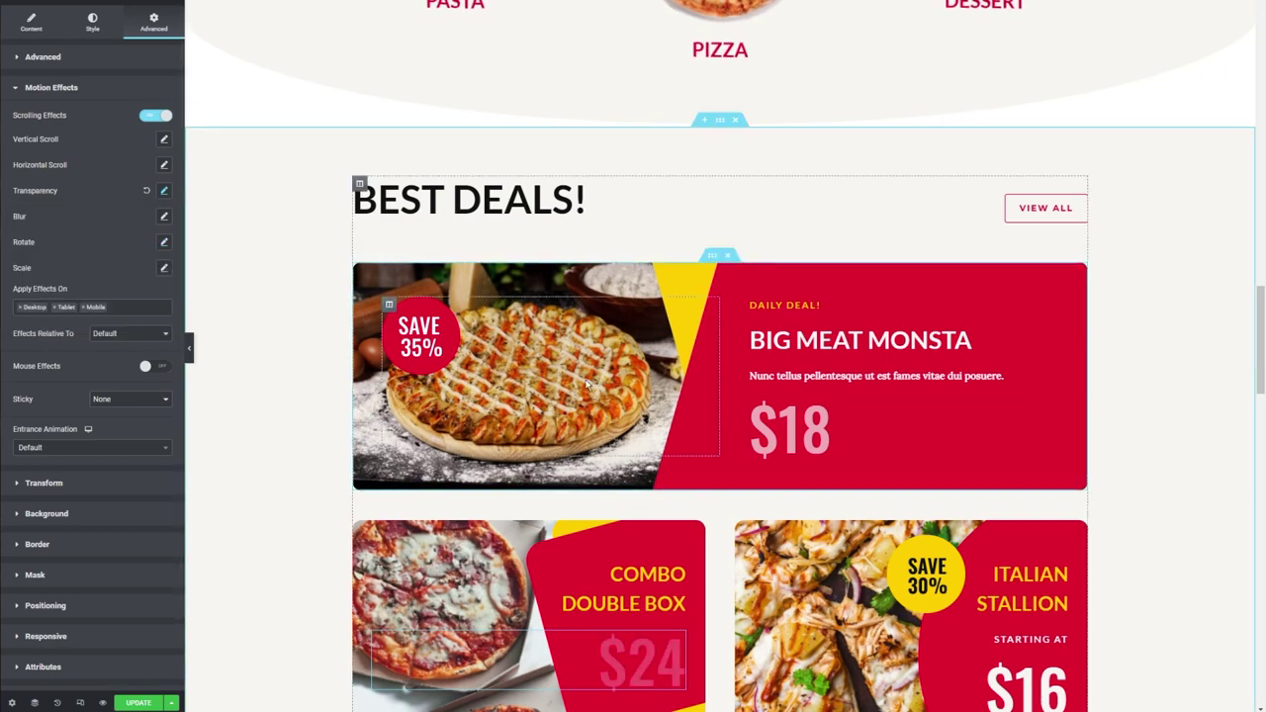
scroll(504, 215, down, 1)
scroll(505, 215, down, 2)
scroll(740, 471, up, 4)
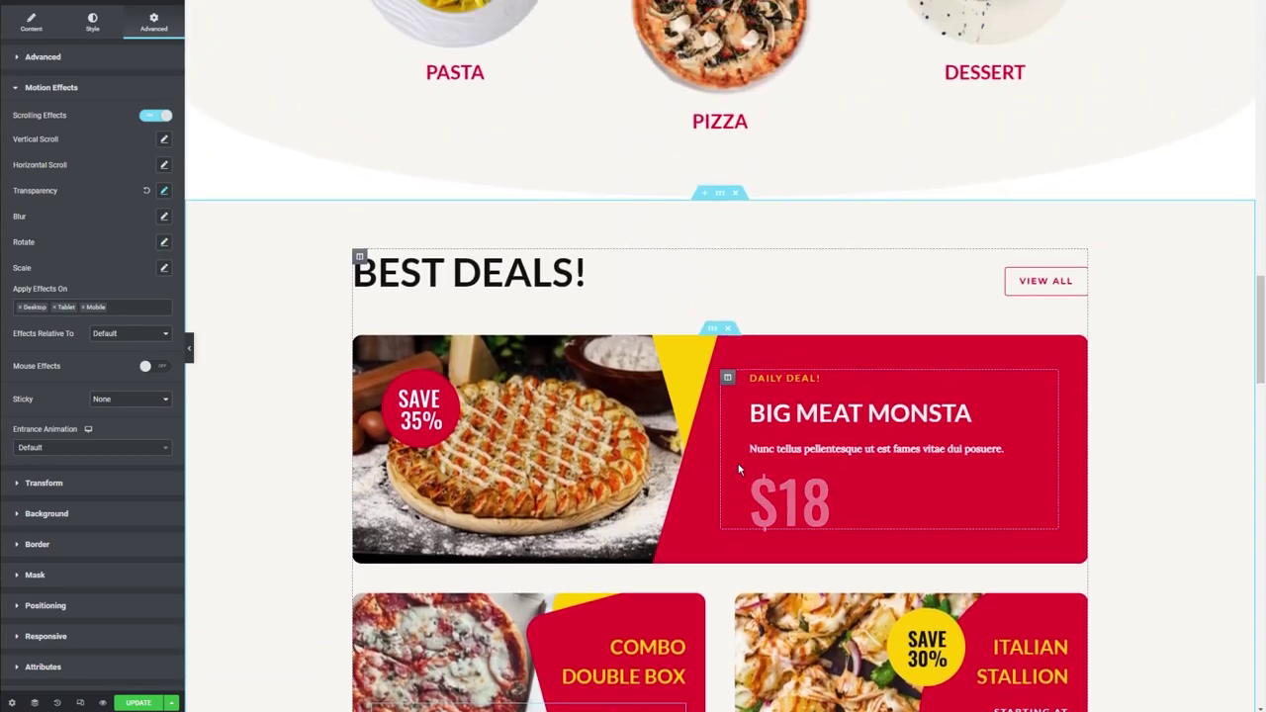
scroll(740, 470, down, 2)
scroll(649, 549, up, 1)
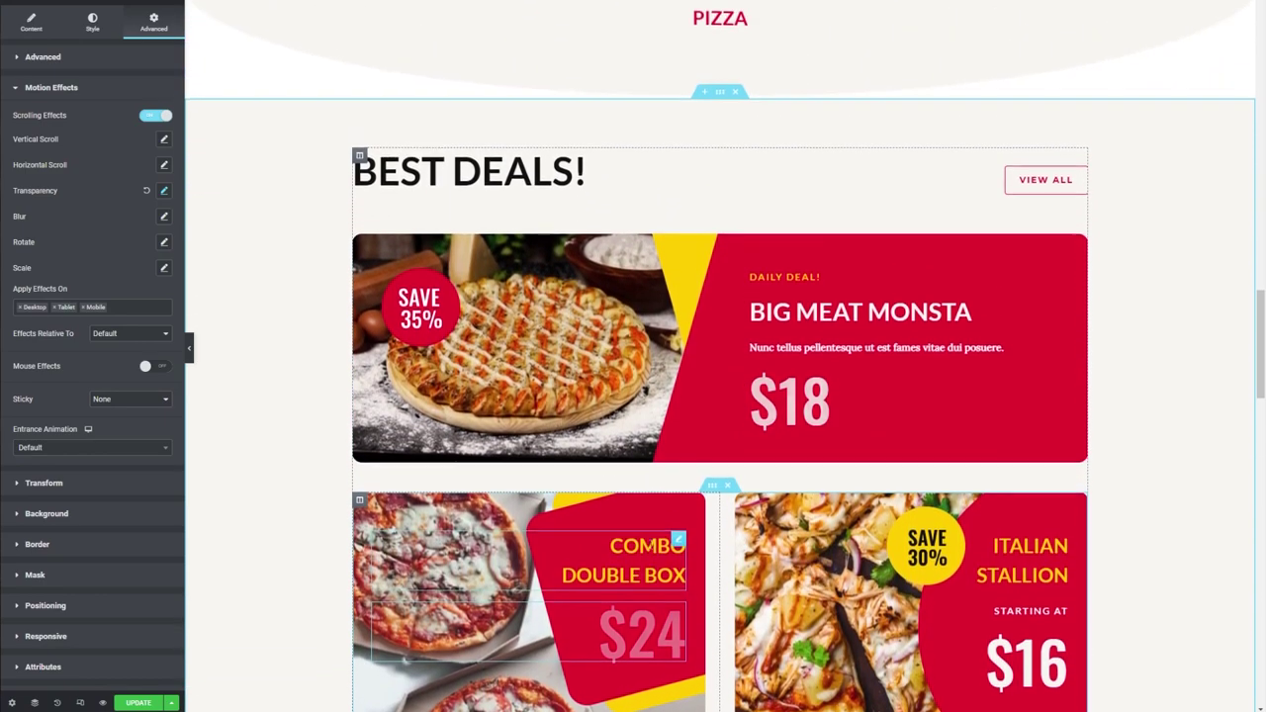
Enable Scrolling Effects with a Fade In Transparency effect on the Italian Stallion $16 price.
scroll(649, 550, down, 2)
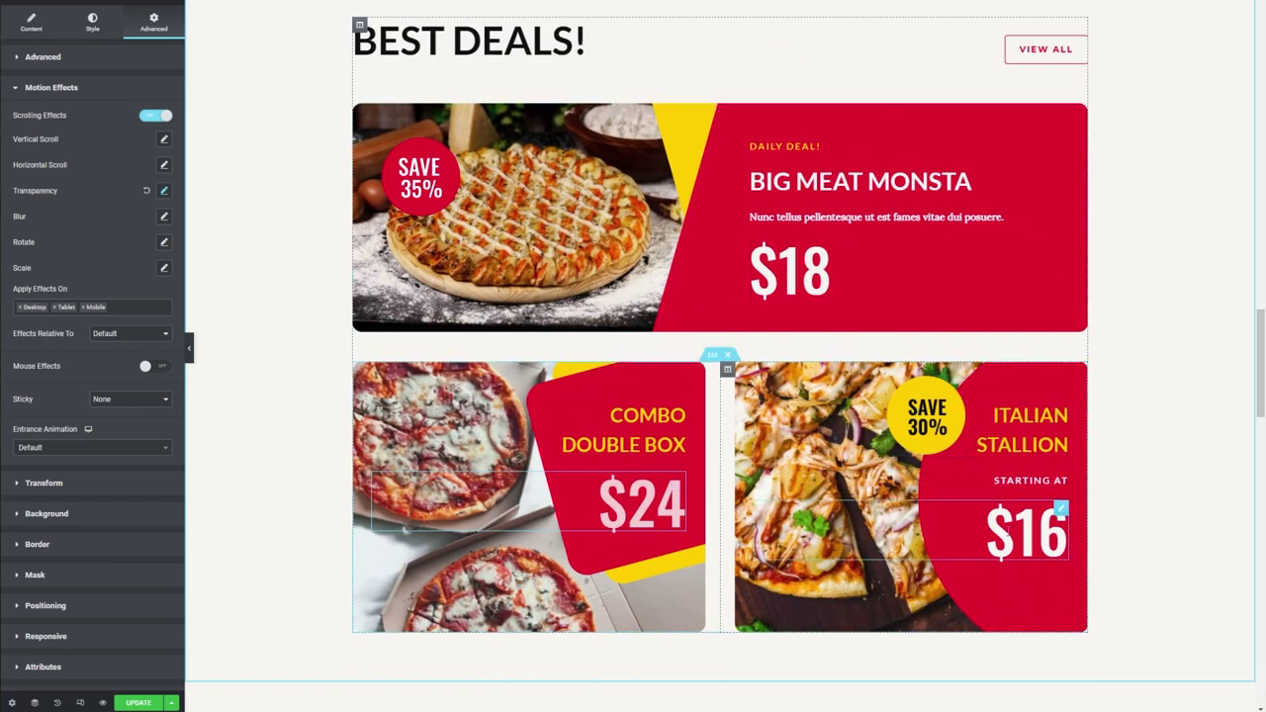
click(1060, 510)
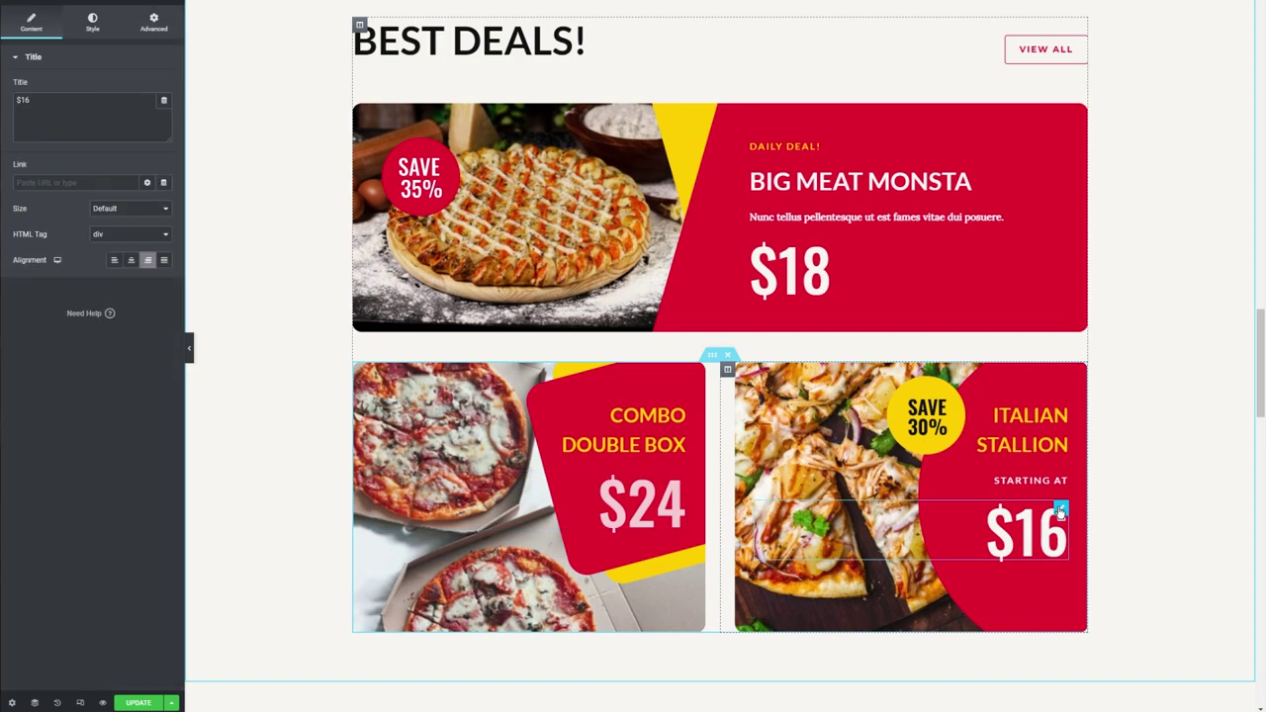
click(152, 24)
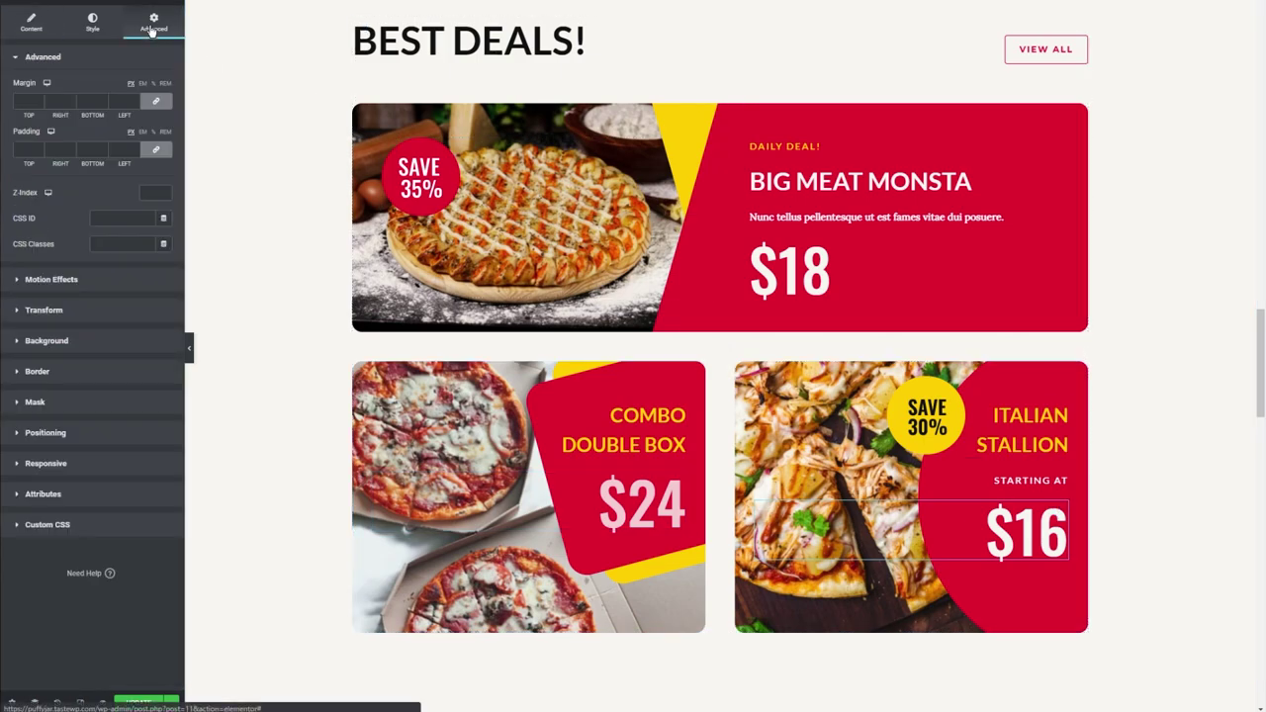
click(64, 284)
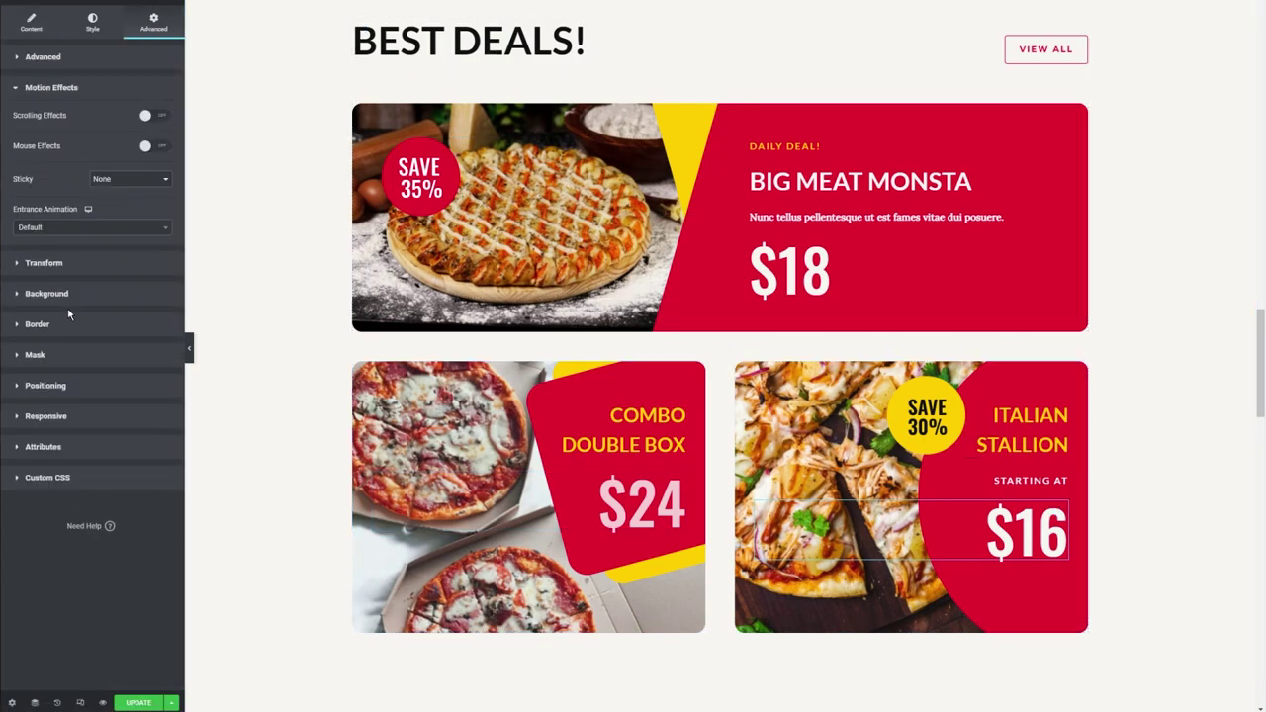
click(155, 117)
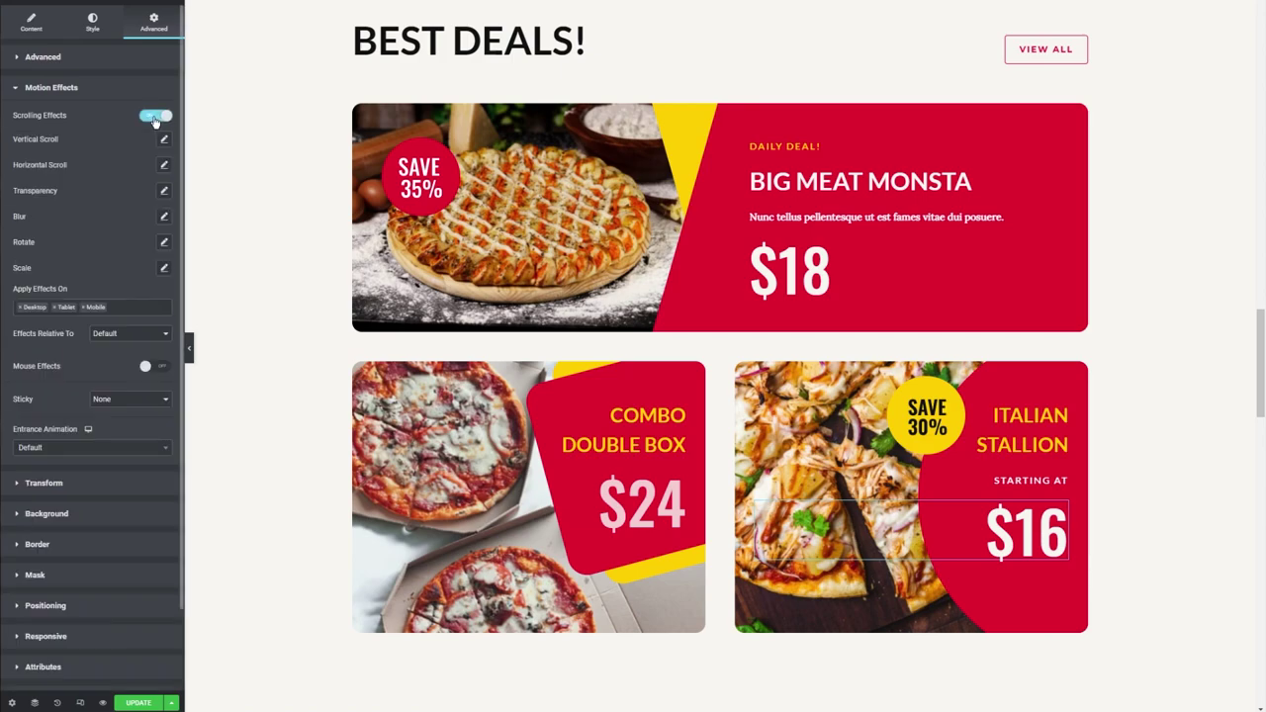
click(164, 192)
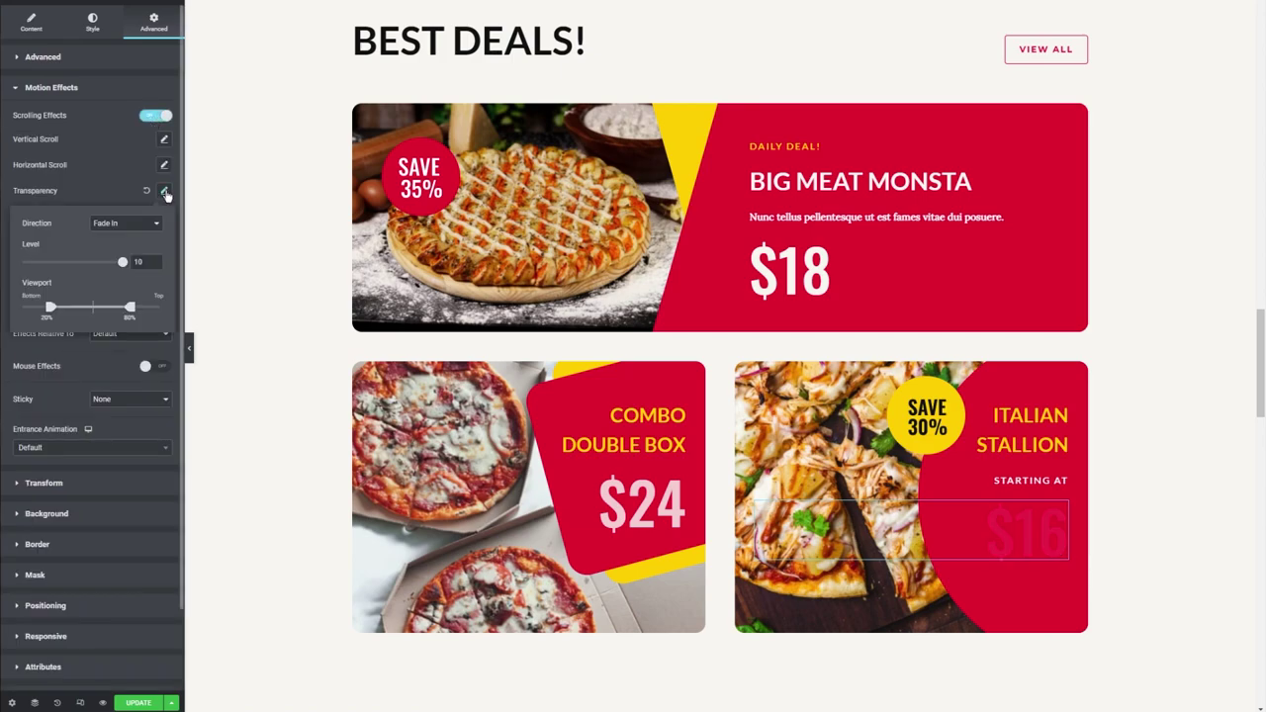
Lower the upper Transparency viewport limit of the $16 price and preview the Best Deals prices fading in.
drag(128, 312, 10, 316)
click(327, 339)
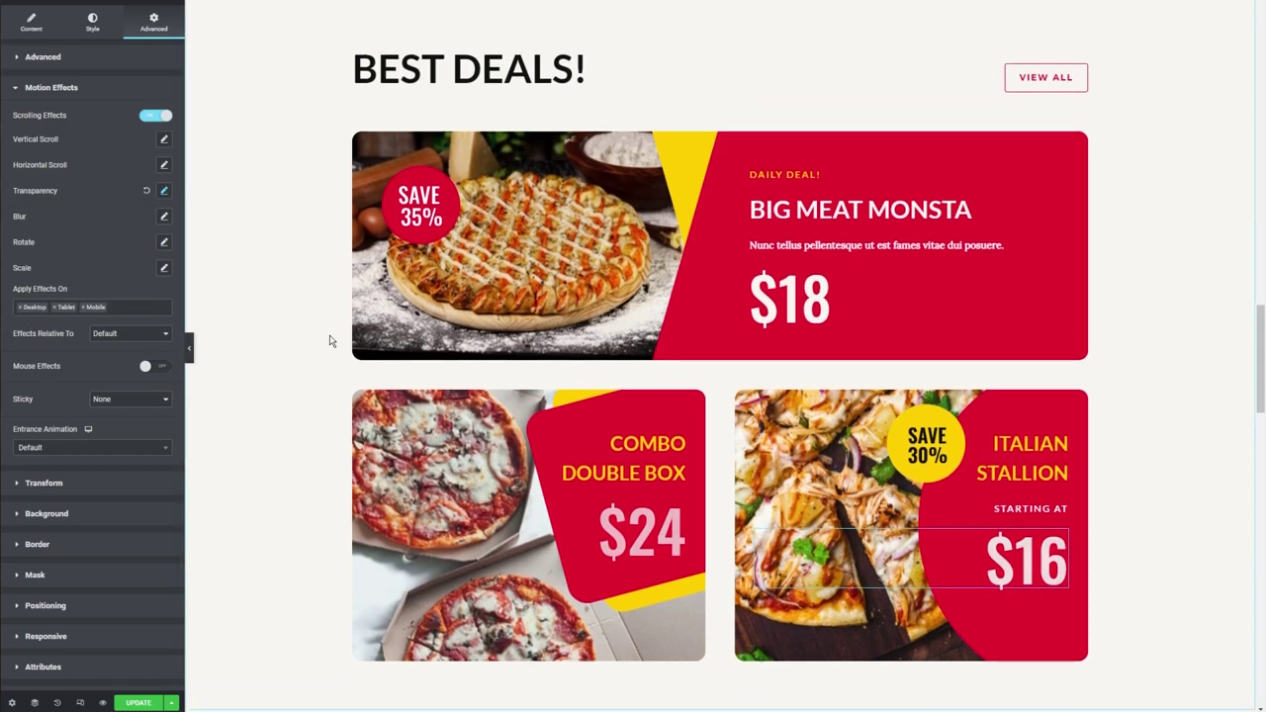
scroll(327, 339, up, 3)
scroll(327, 340, down, 2)
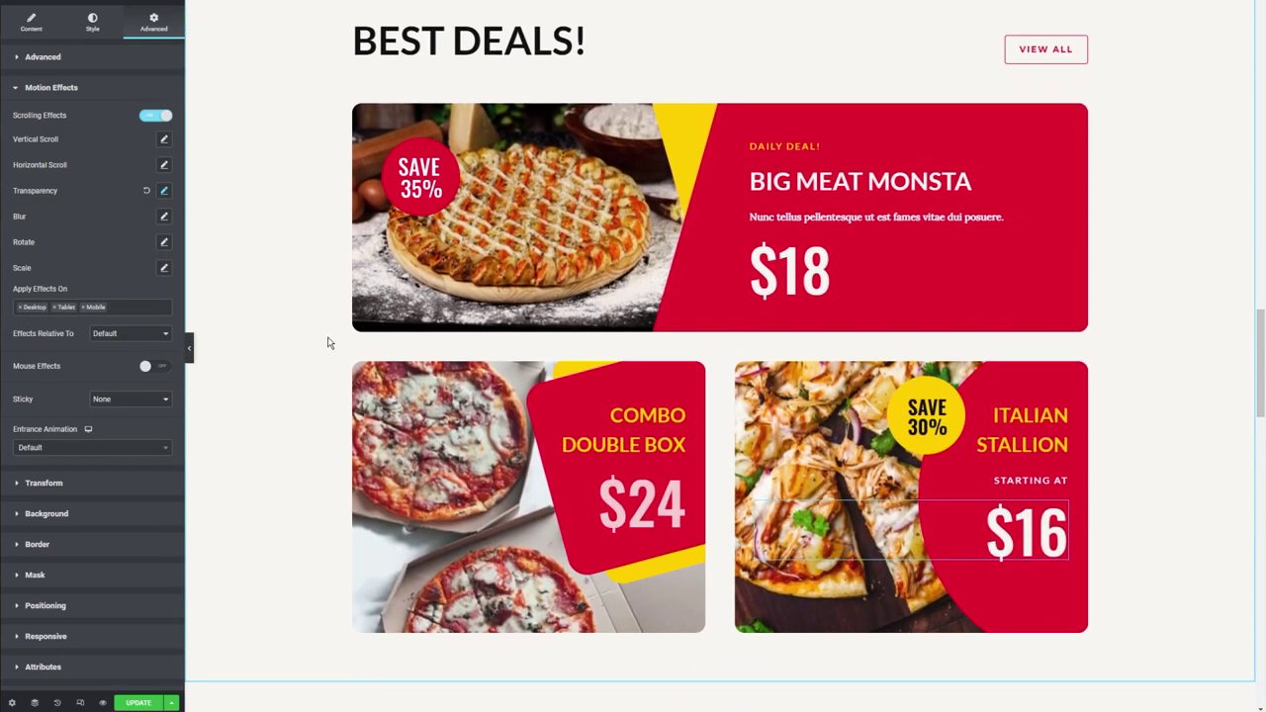
scroll(330, 341, up, 4)
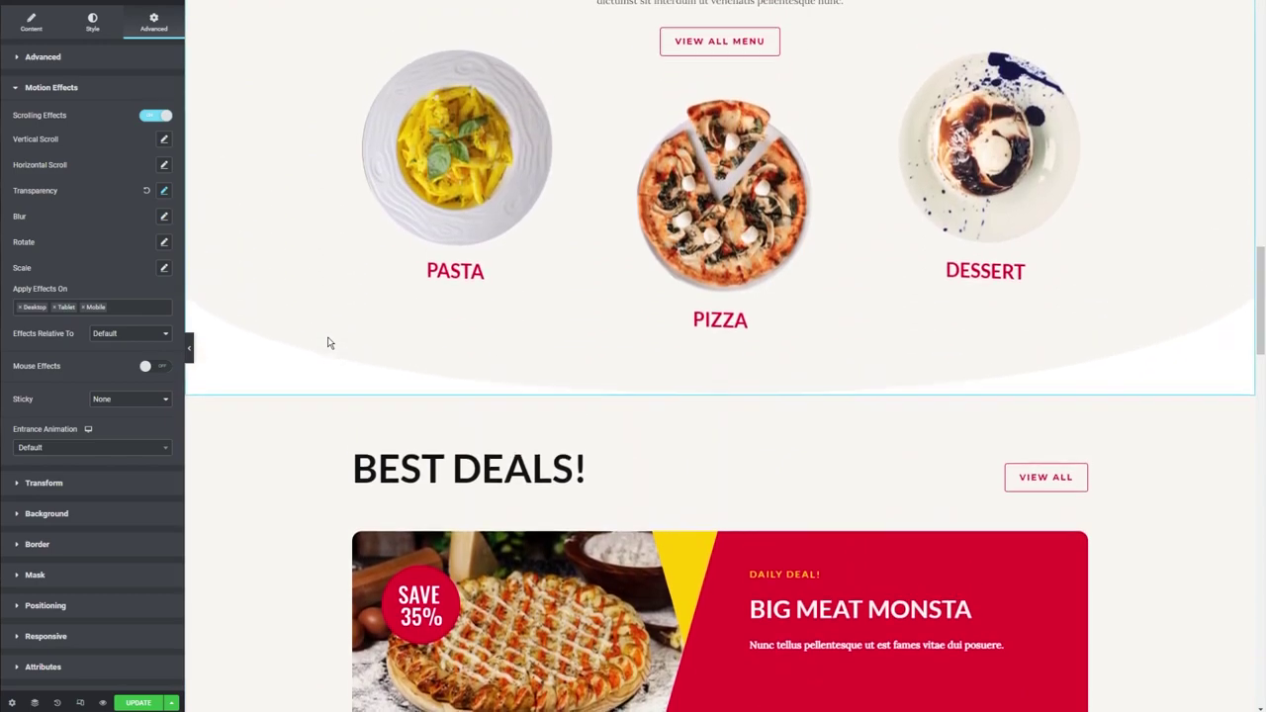
scroll(329, 342, down, 5)
scroll(329, 342, up, 5)
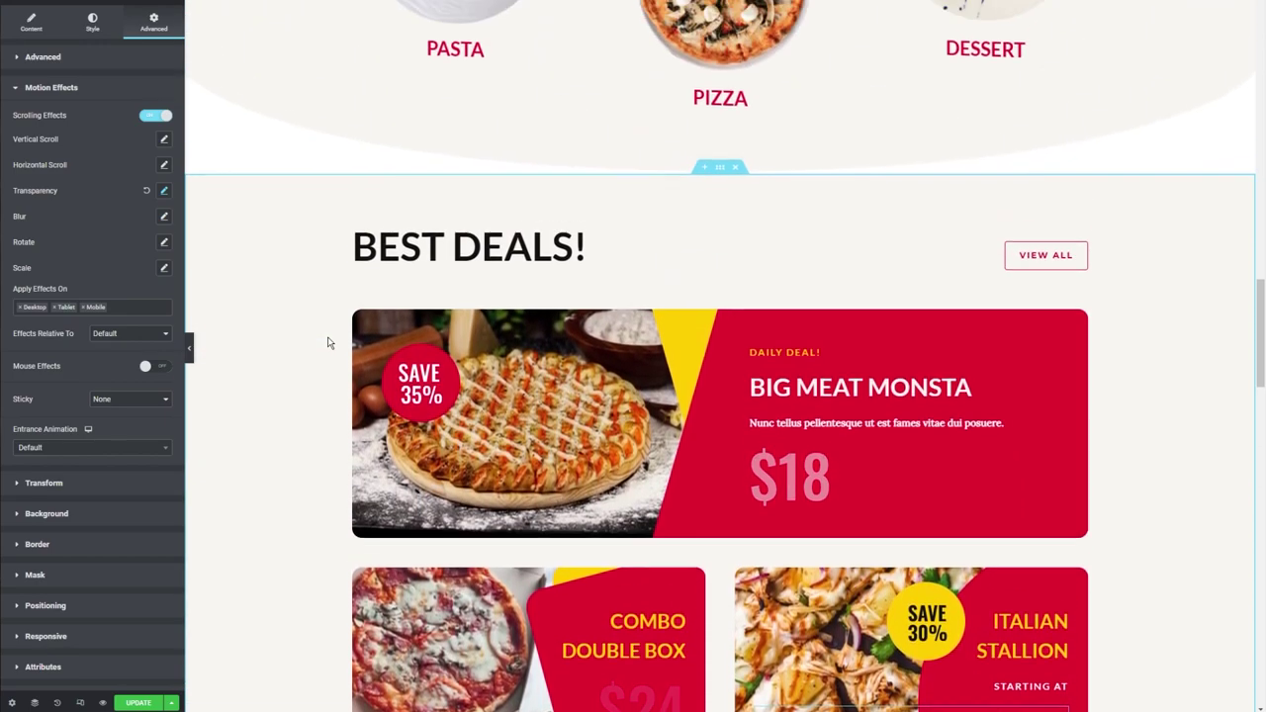
scroll(336, 337, down, 5)
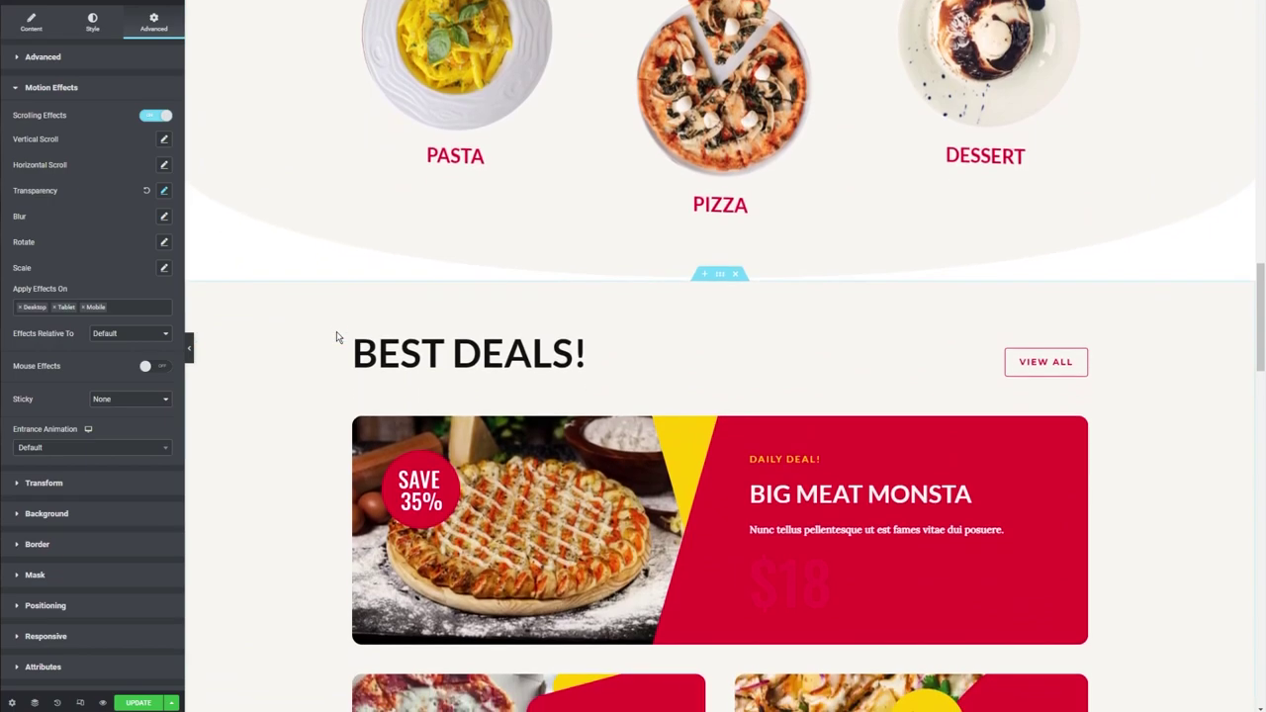
scroll(332, 344, down, 1)
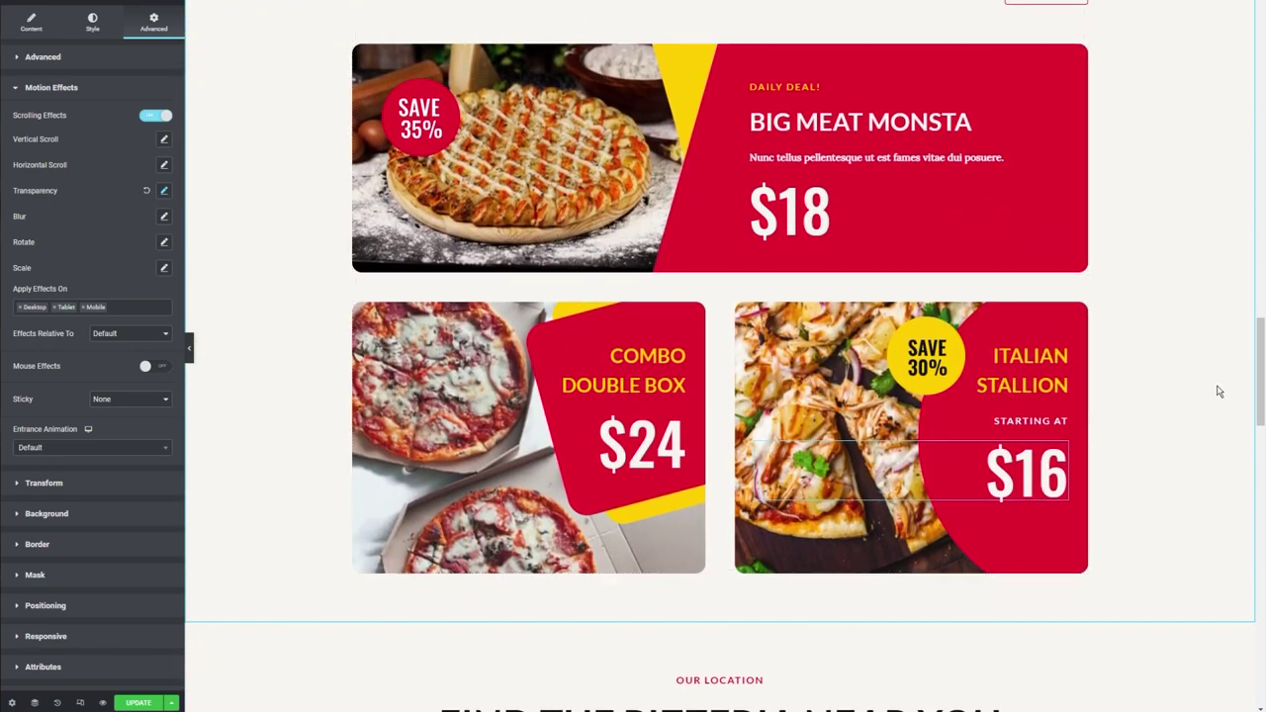
Review the motion effects across the page, including the deal prices, hero pizza, delivery scooter and food image boxes.
scroll(1219, 391, down, 5)
scroll(1219, 390, up, 9)
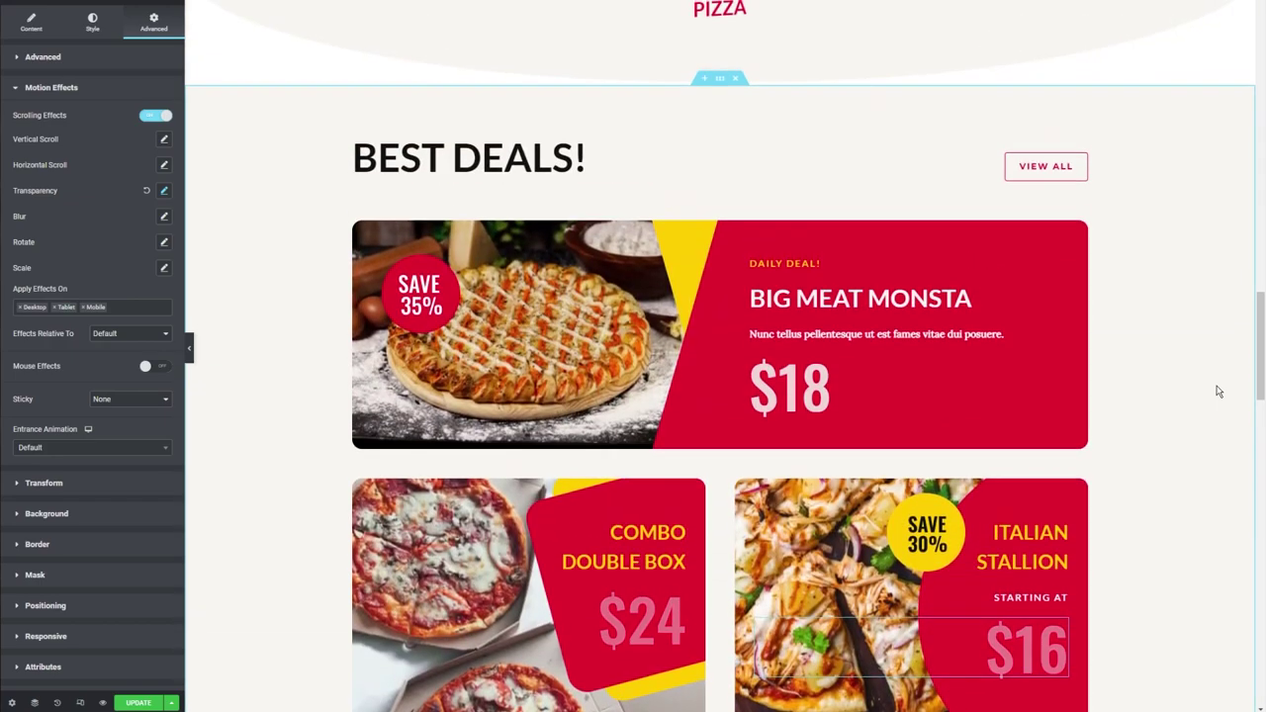
scroll(1214, 390, up, 12)
scroll(1108, 321, down, 2)
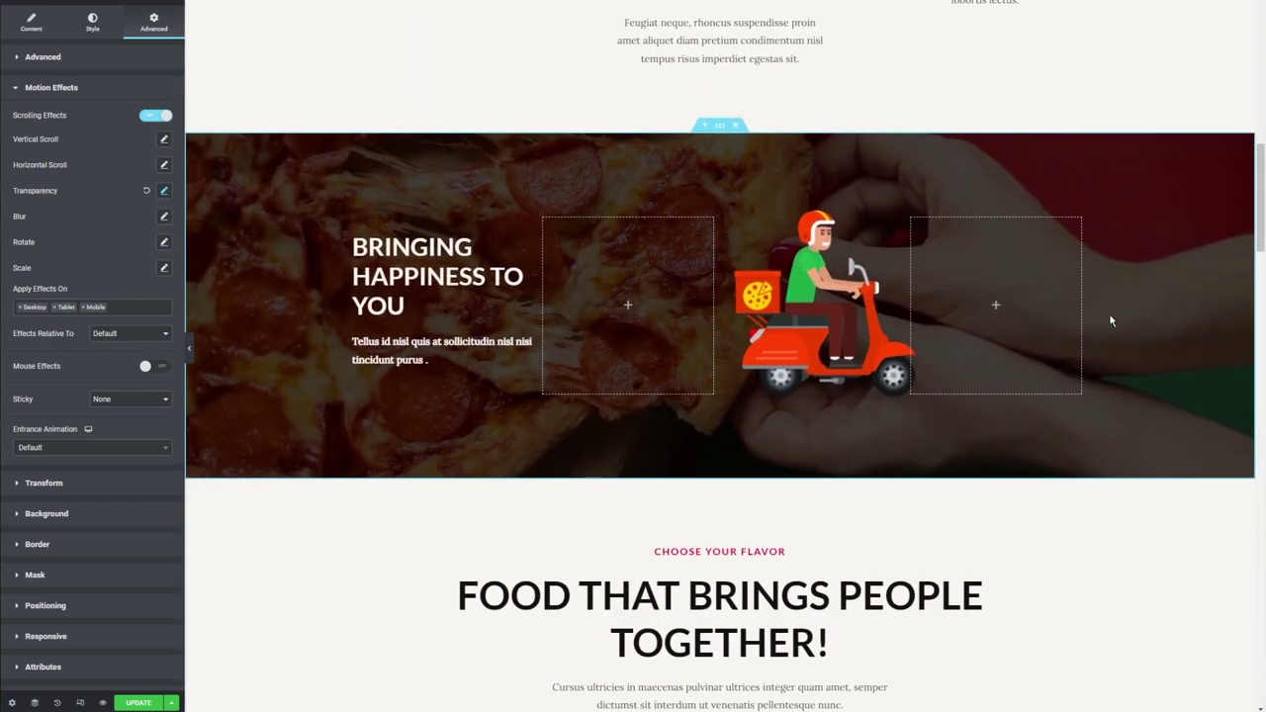
scroll(1107, 321, up, 10)
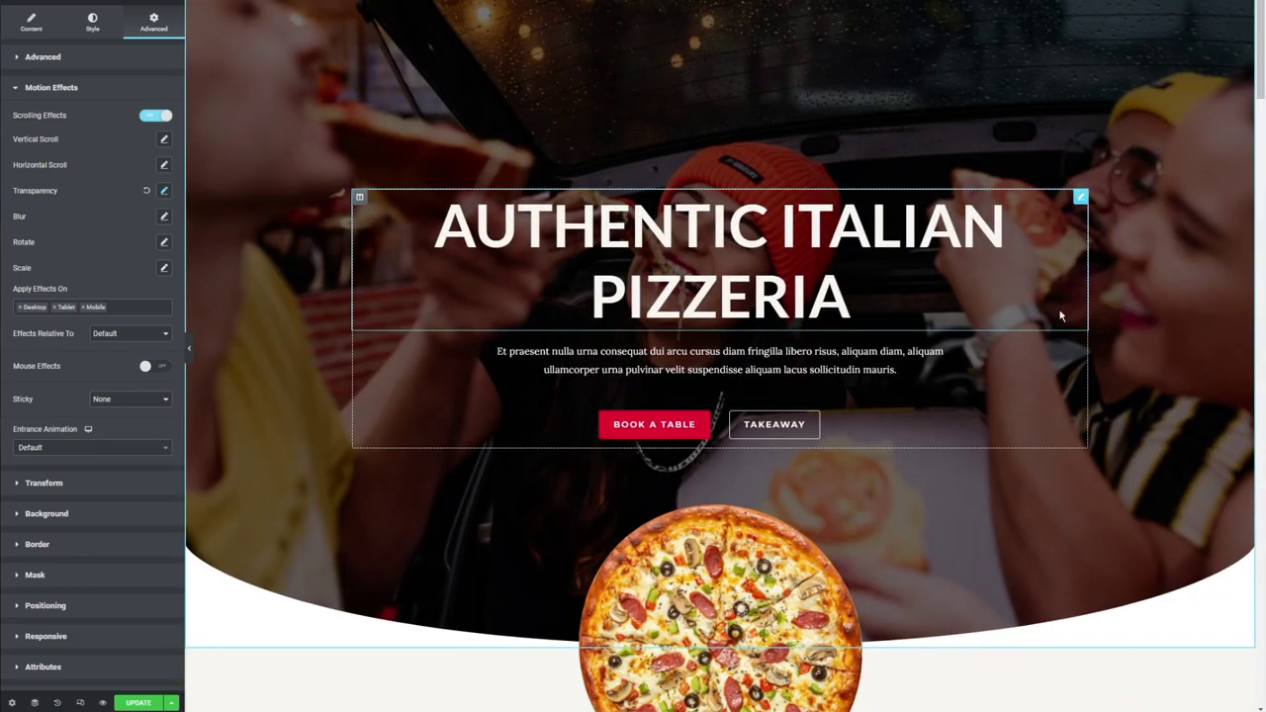
scroll(1104, 309, down, 3)
scroll(1108, 316, down, 2)
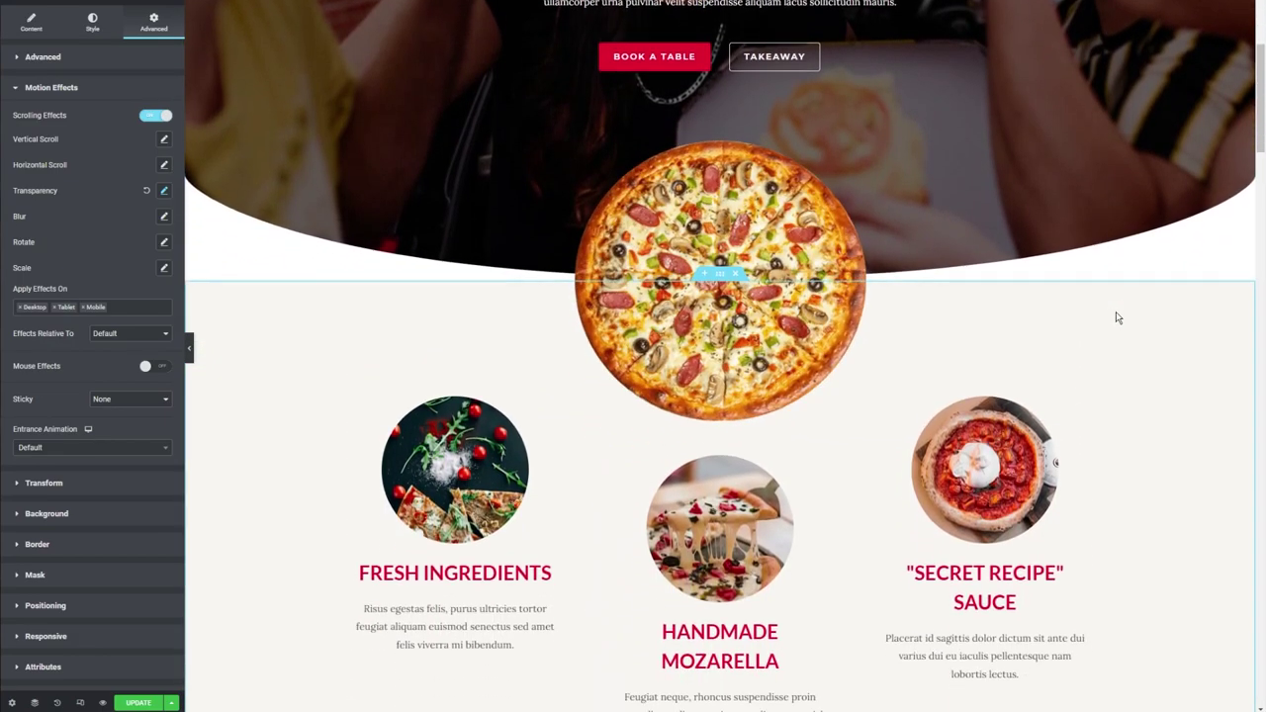
scroll(1111, 297, down, 5)
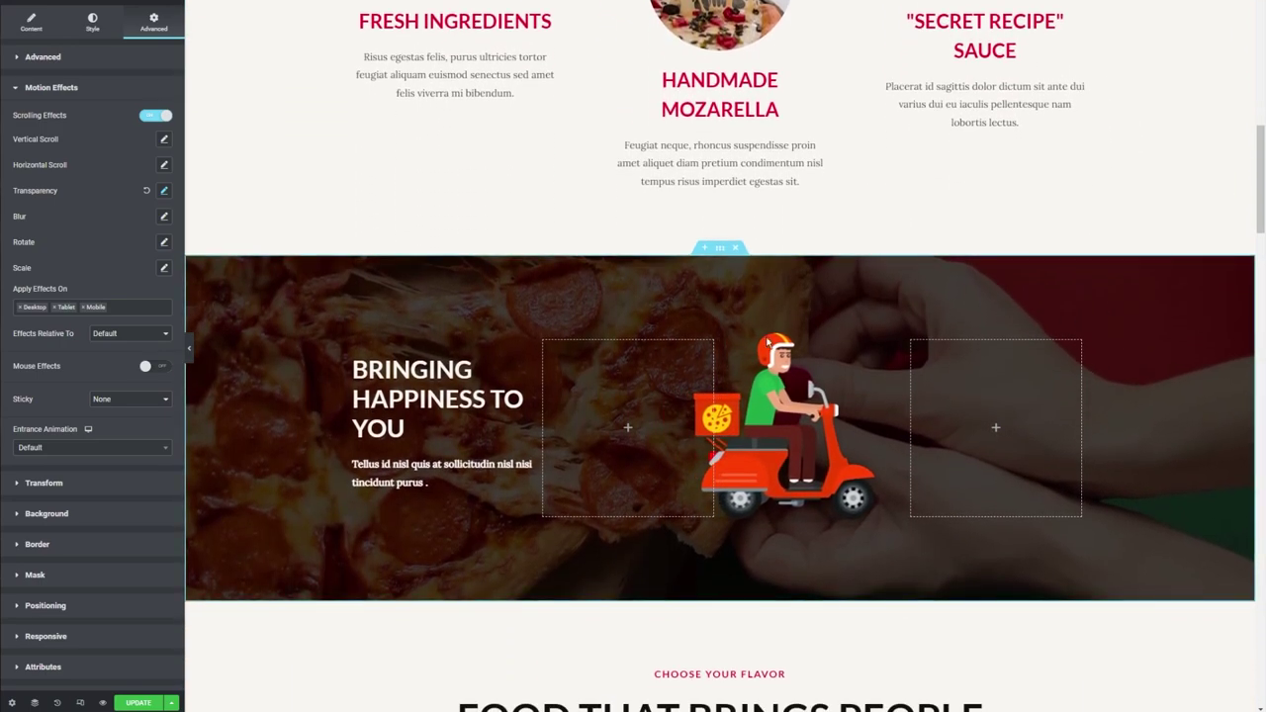
scroll(1113, 317, down, 1)
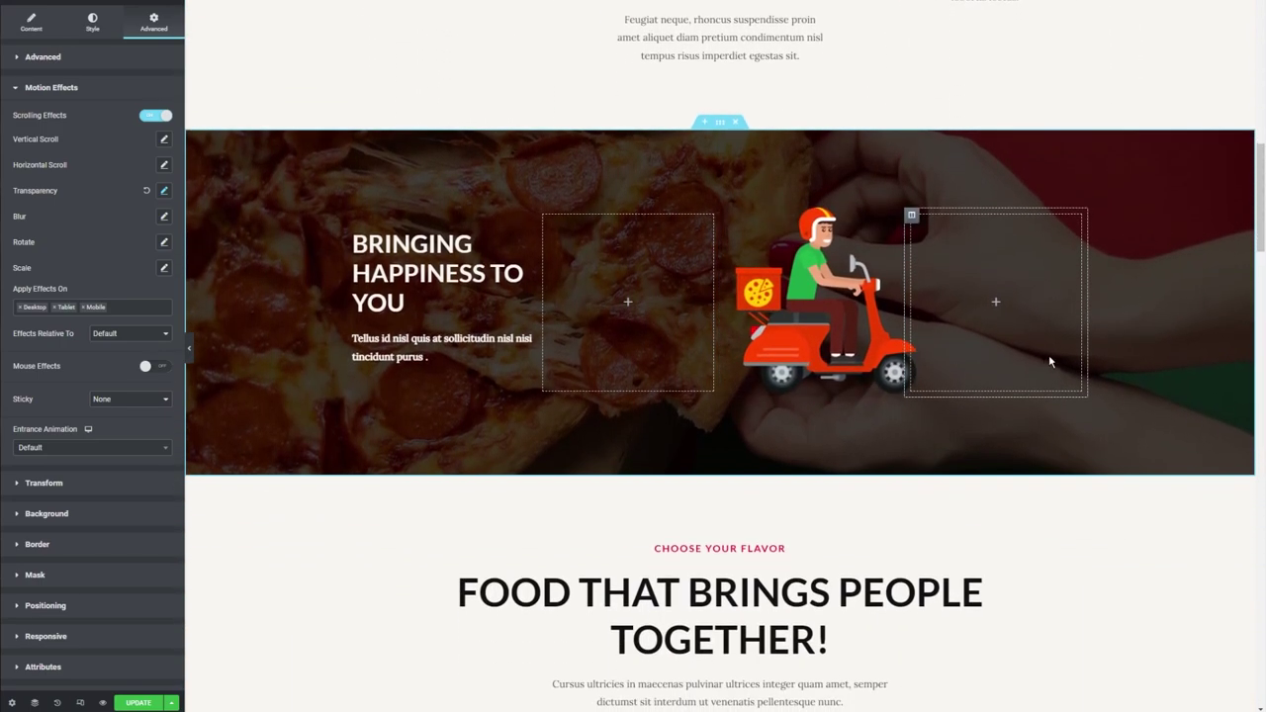
scroll(1050, 362, down, 5)
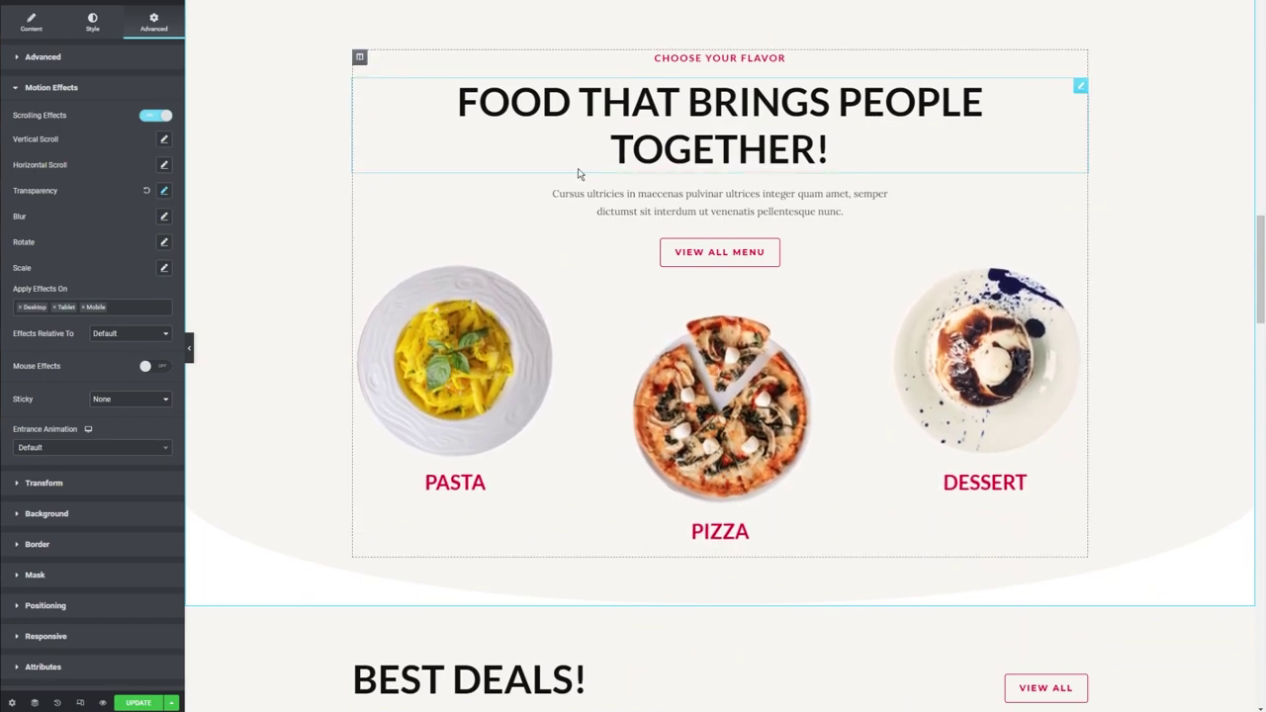
scroll(1137, 247, down, 2)
scroll(1163, 271, down, 5)
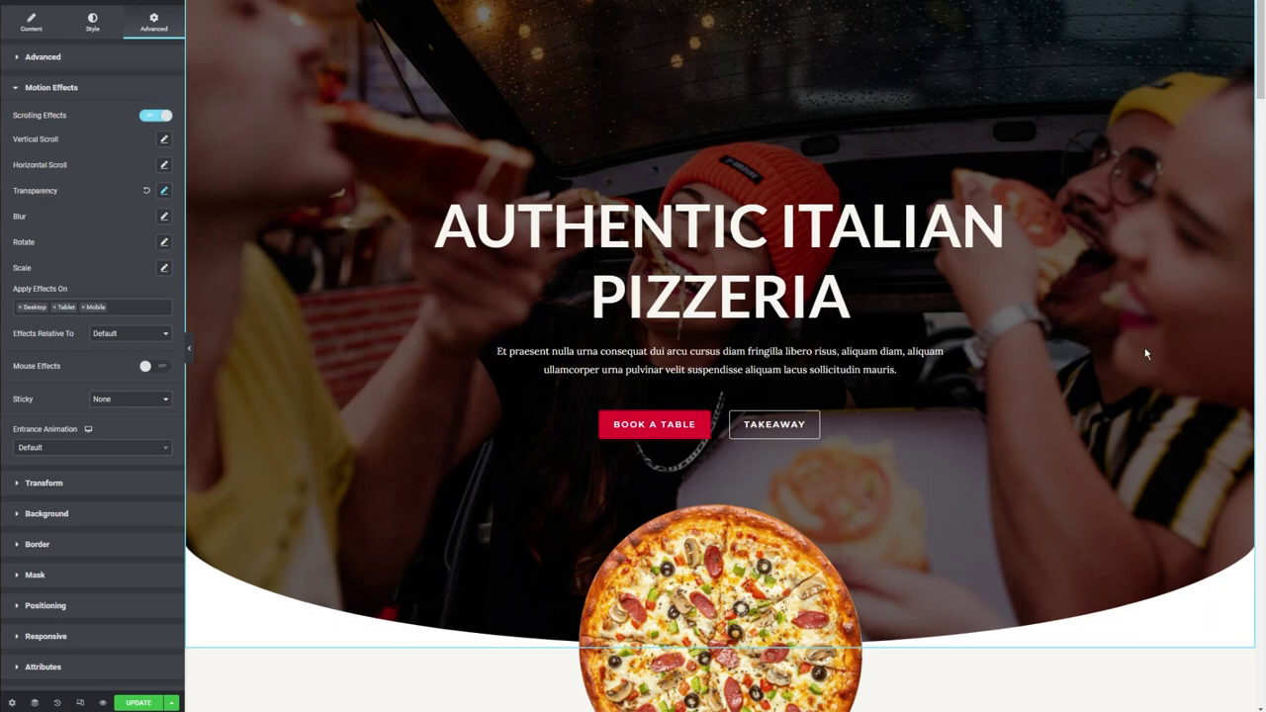
scroll(1145, 353, down, 8)
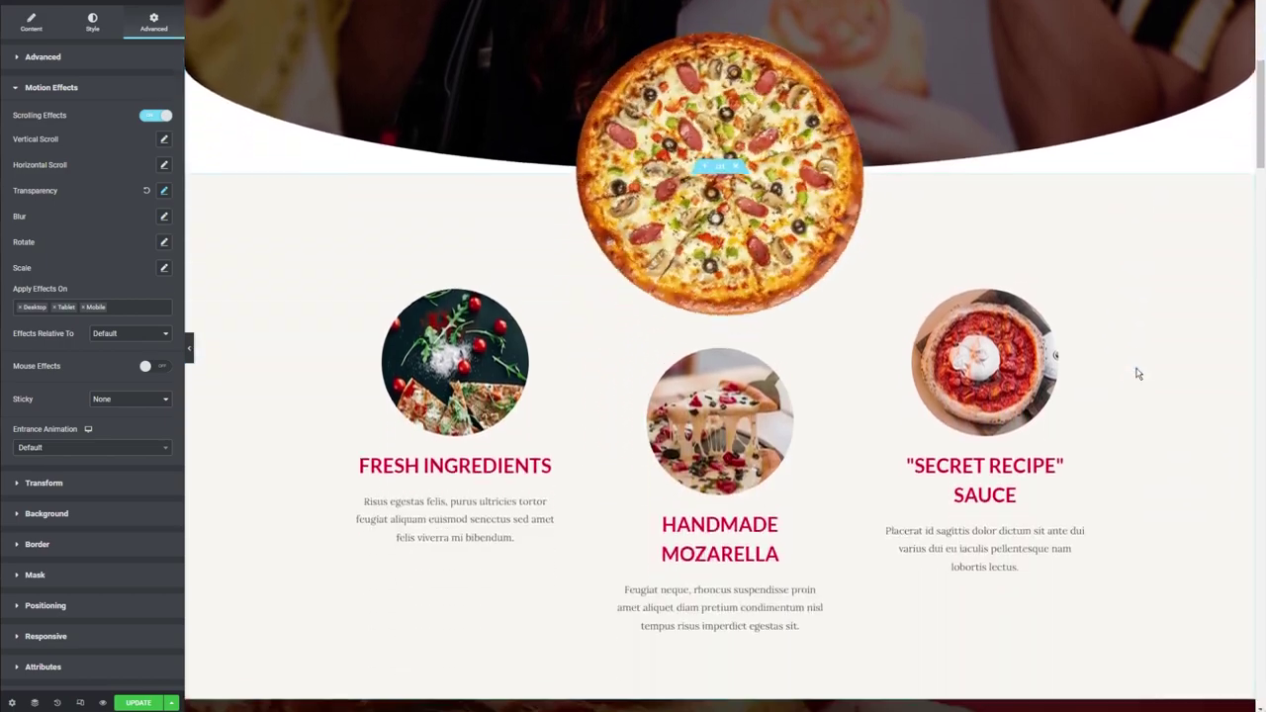
scroll(1153, 398, down, 3)
scroll(1153, 398, up, 11)
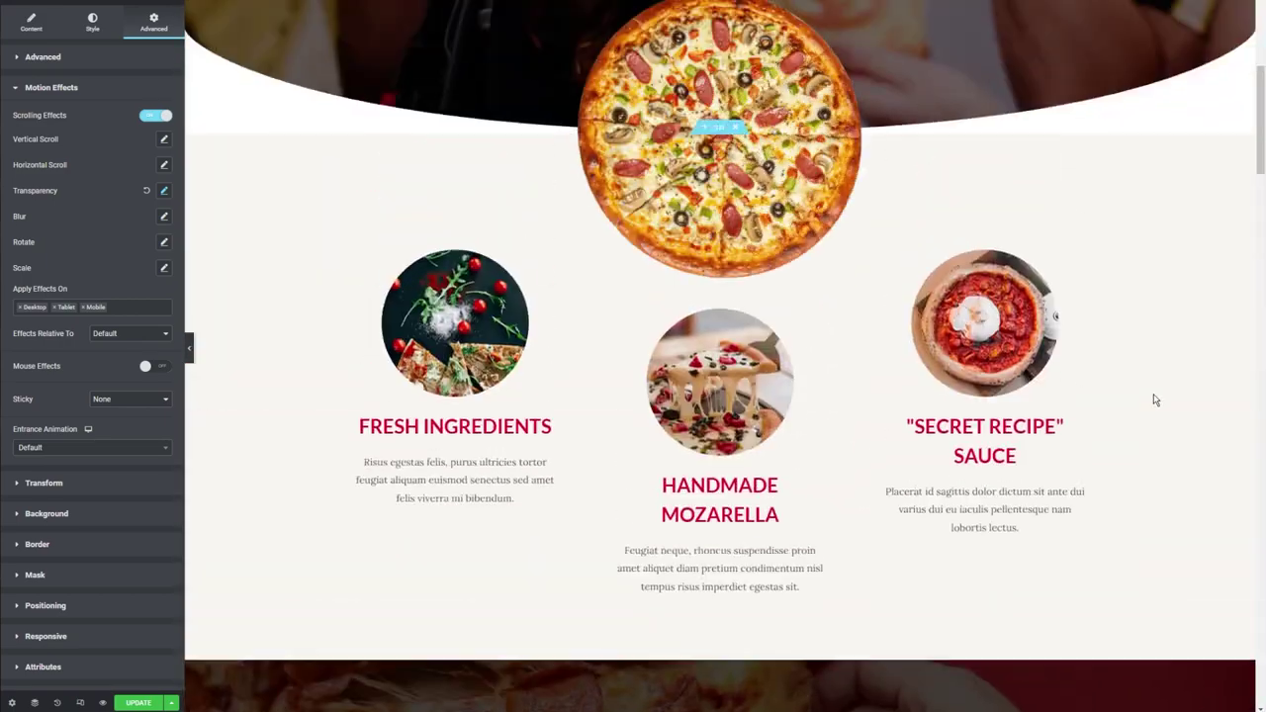